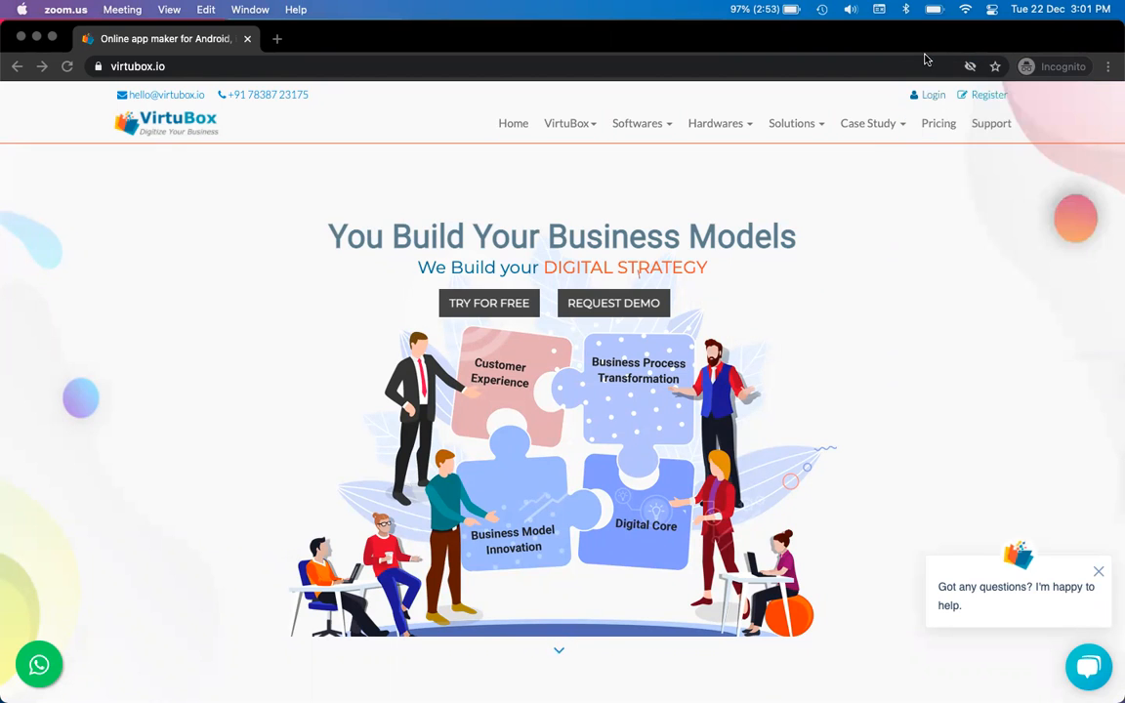
Open the VirtuBox login page in a new tab and sign in with the saved e-mail and password
left_click(108, 278)
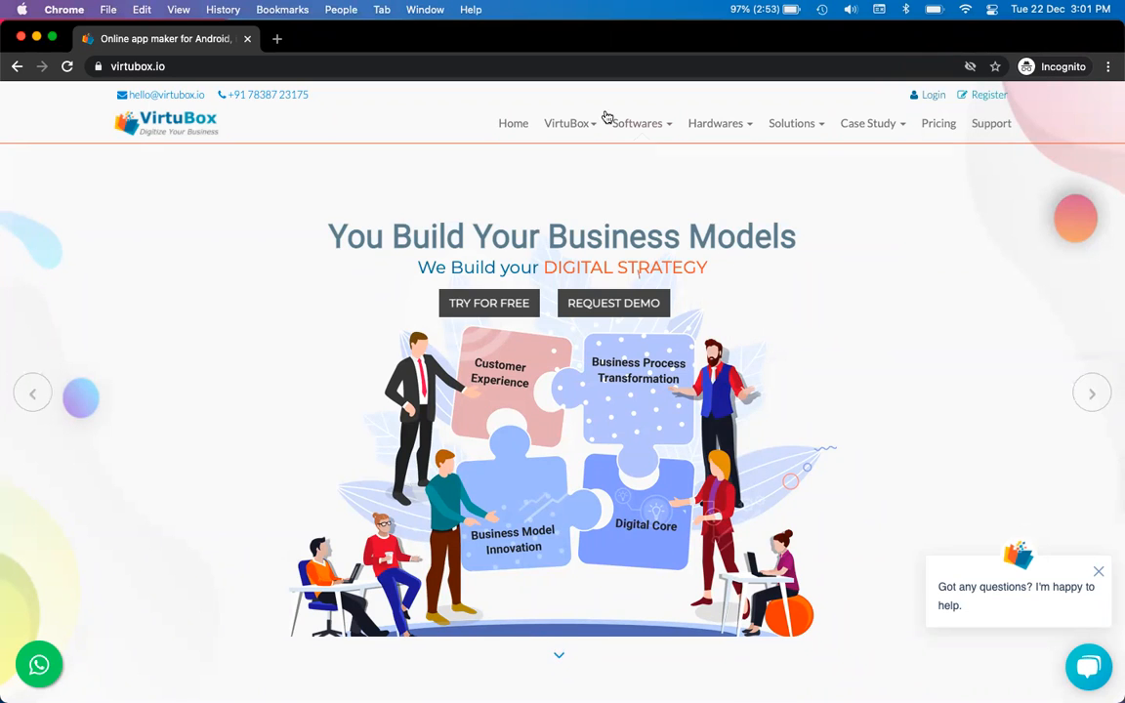
left_click(931, 97)
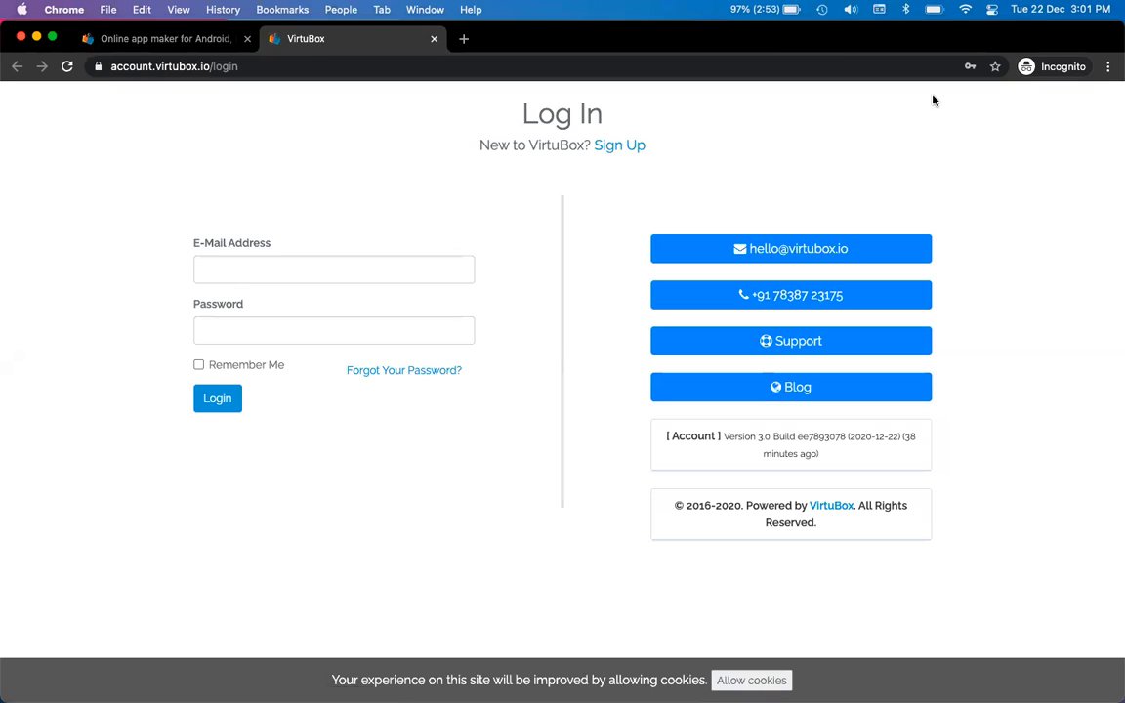
left_click(399, 267)
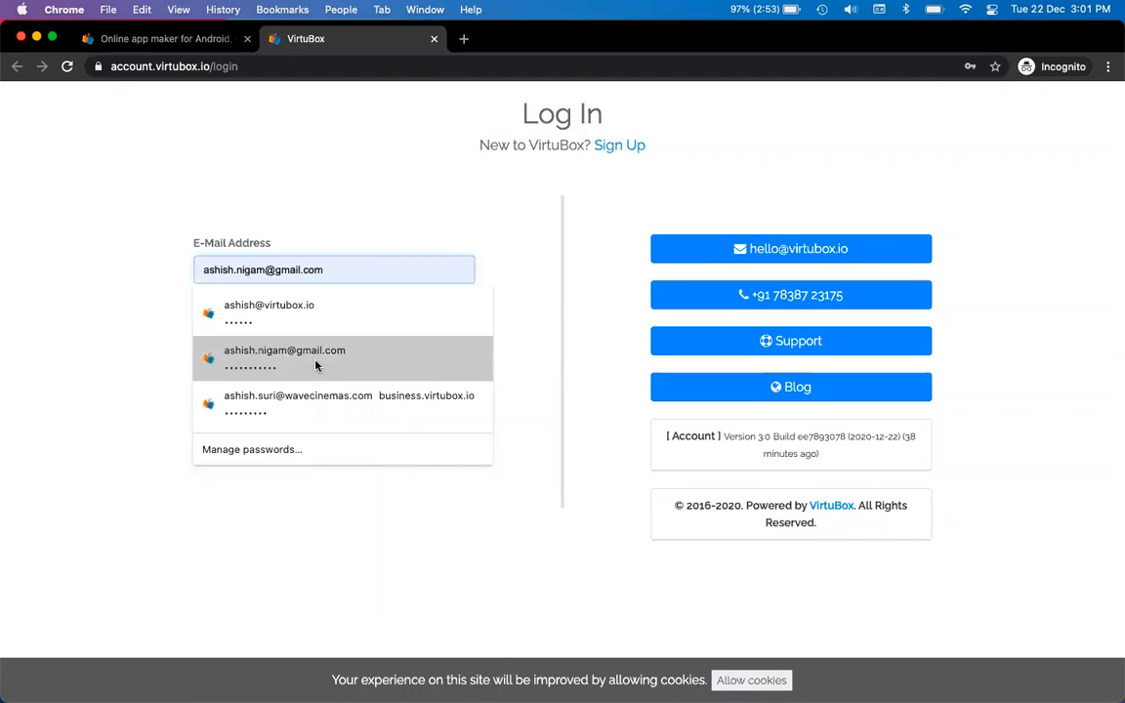
left_click(312, 356)
left_click(208, 398)
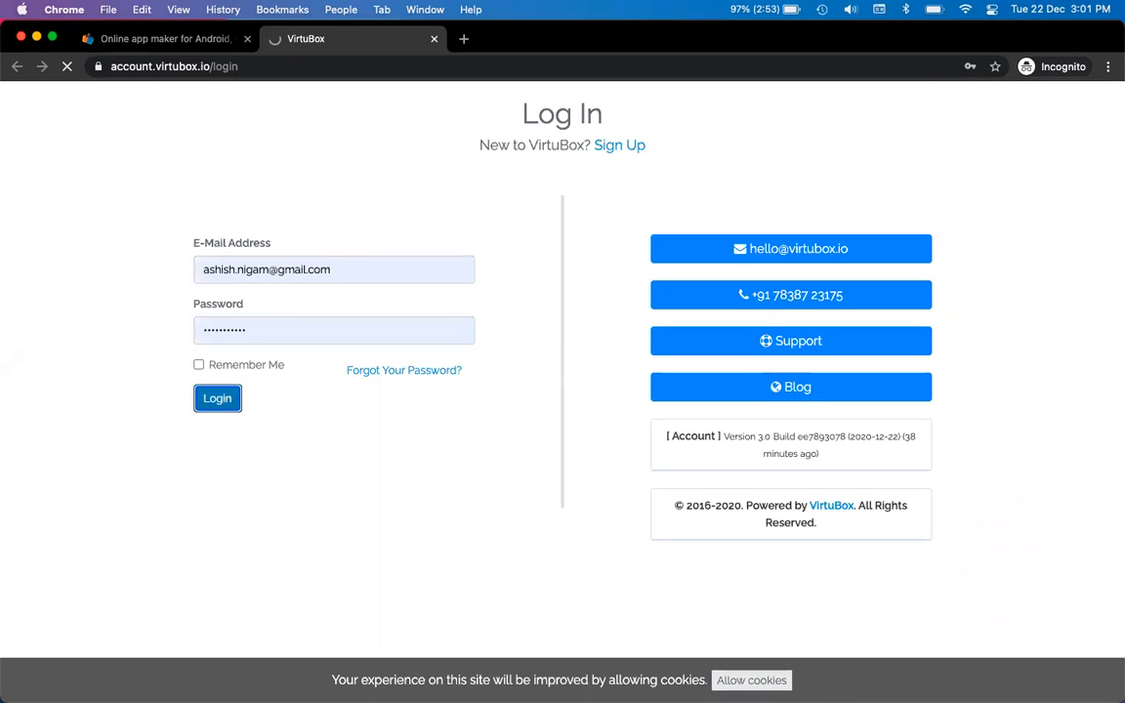
left_click(751, 680)
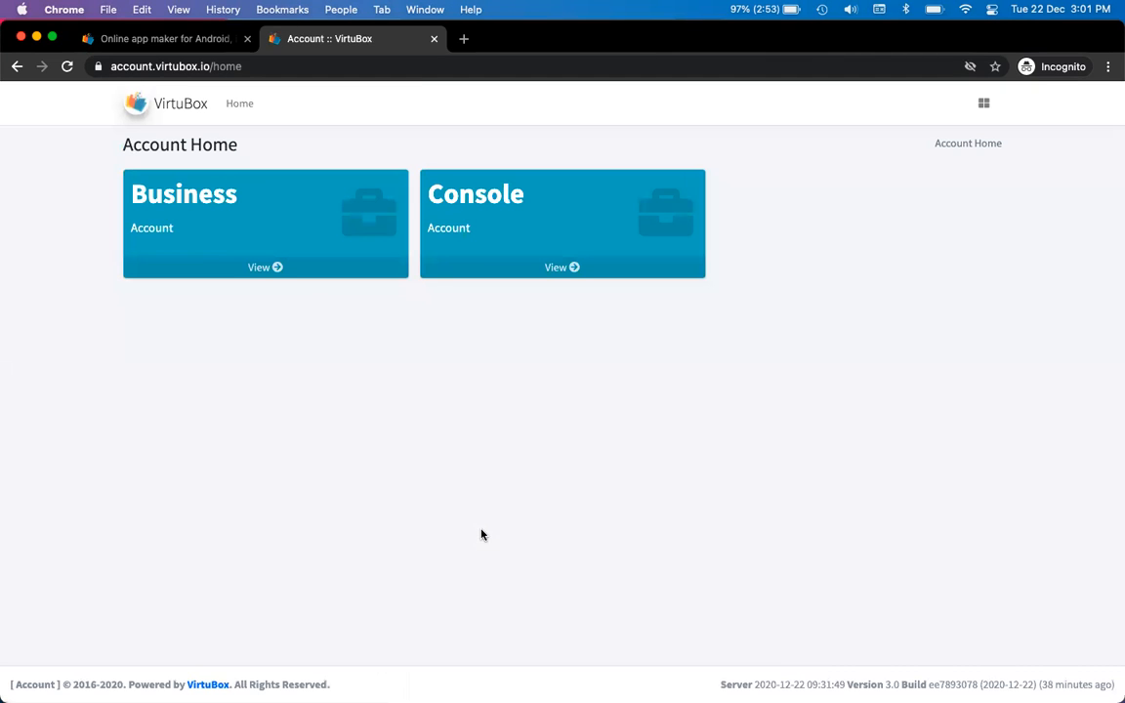
Open the Console account, the demo project's dashboard, and its live website's Home page
left_click(529, 205)
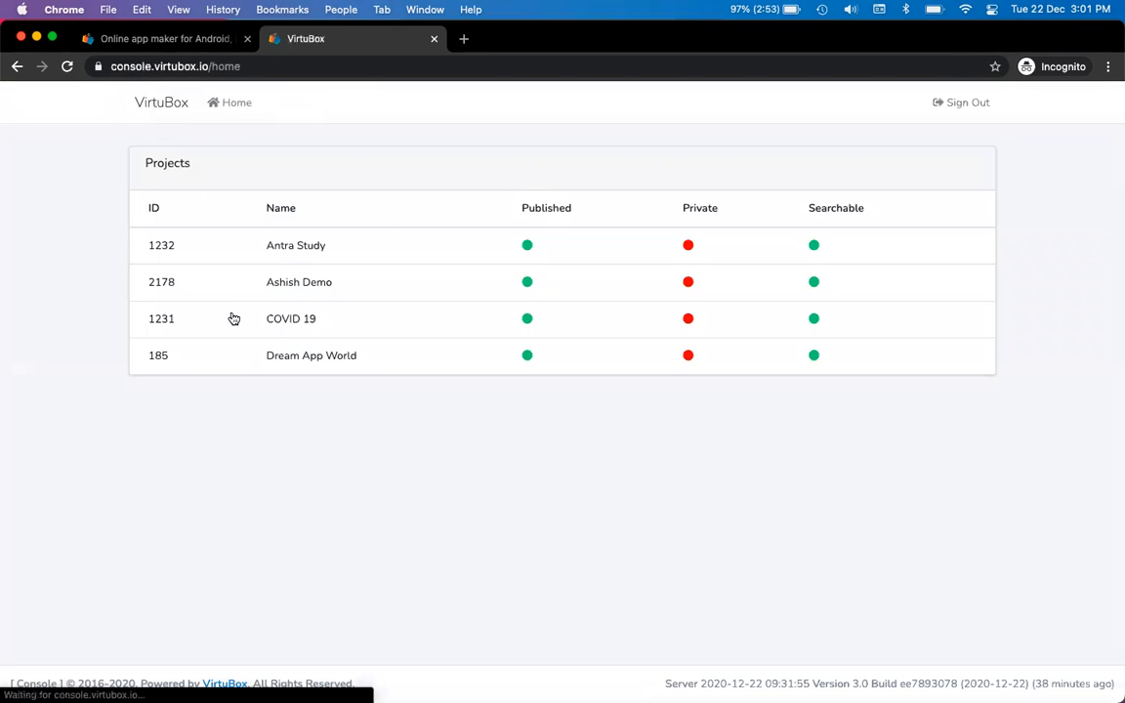
left_click(303, 282)
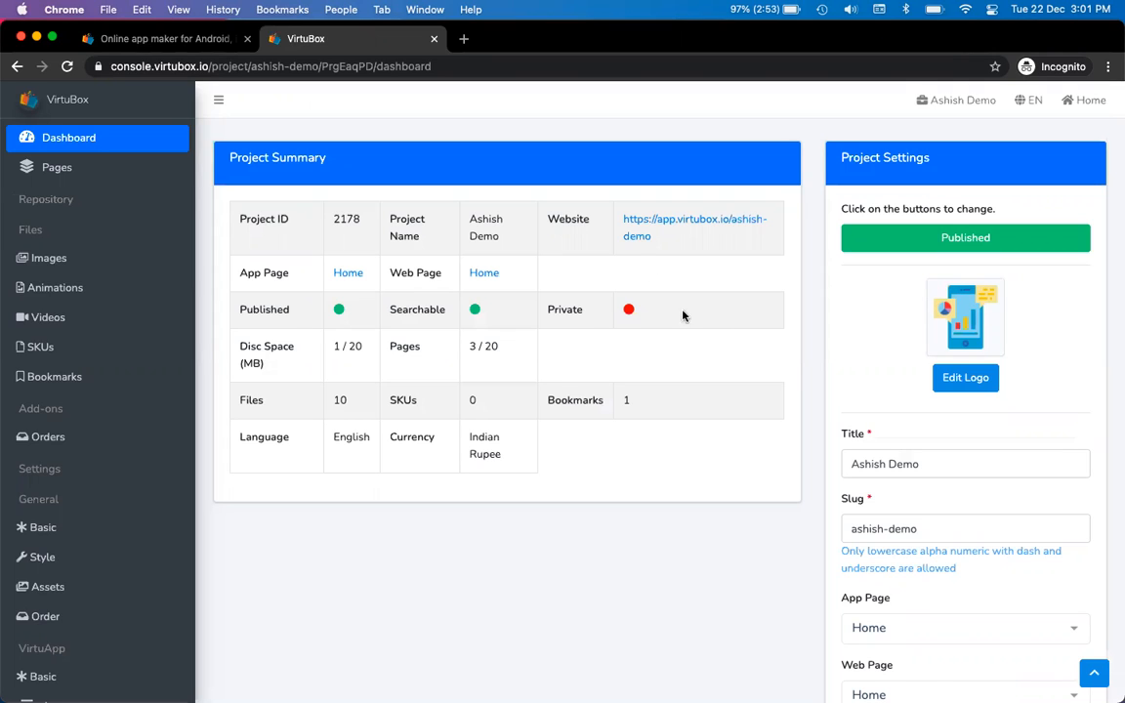
left_click(657, 225)
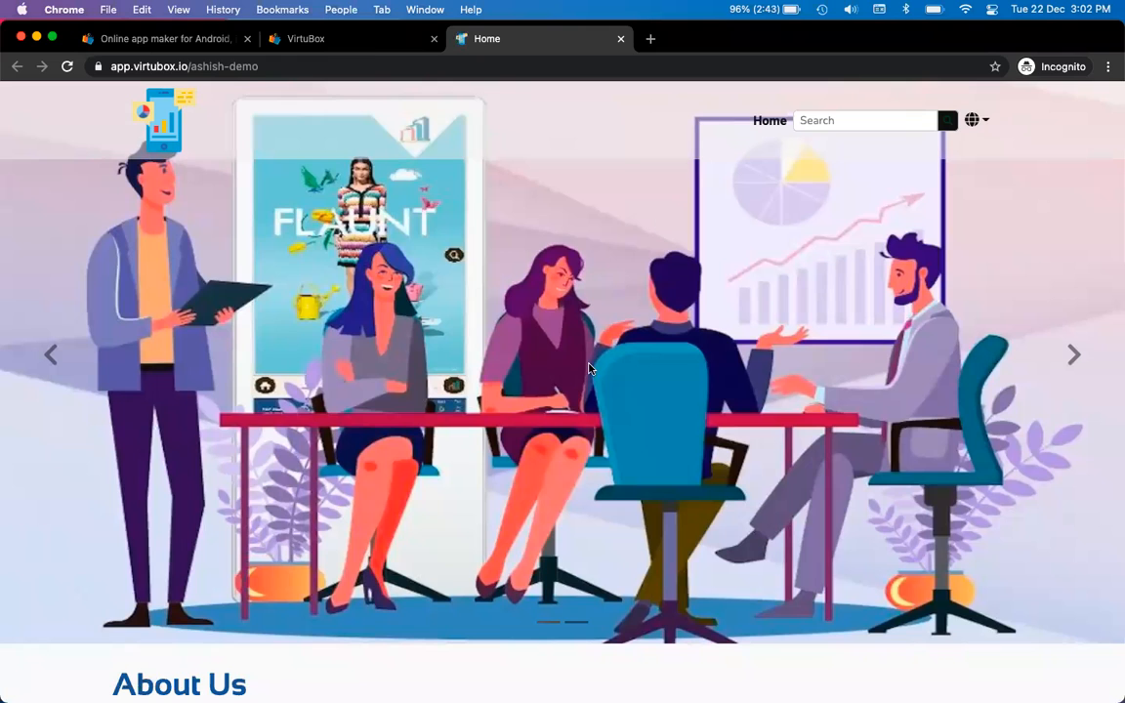
Open the New Product page from the live site's Buy link, then return to the console dashboard
scroll(410, 435, "down", 3)
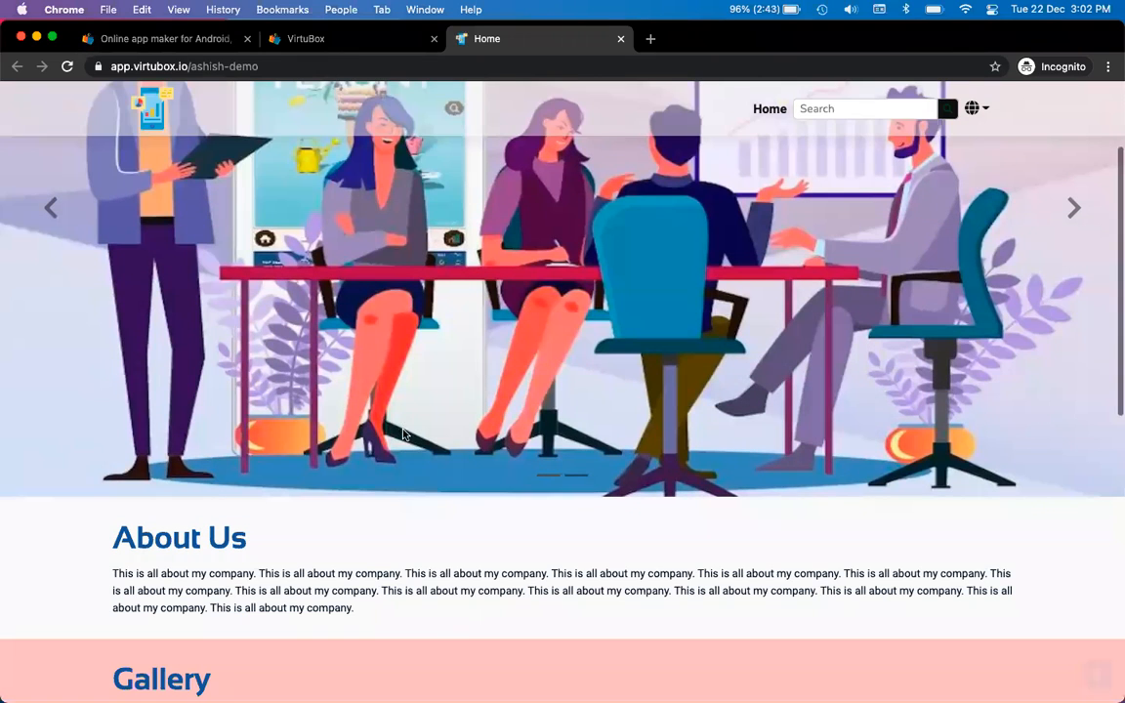
scroll(371, 390, "down", 10)
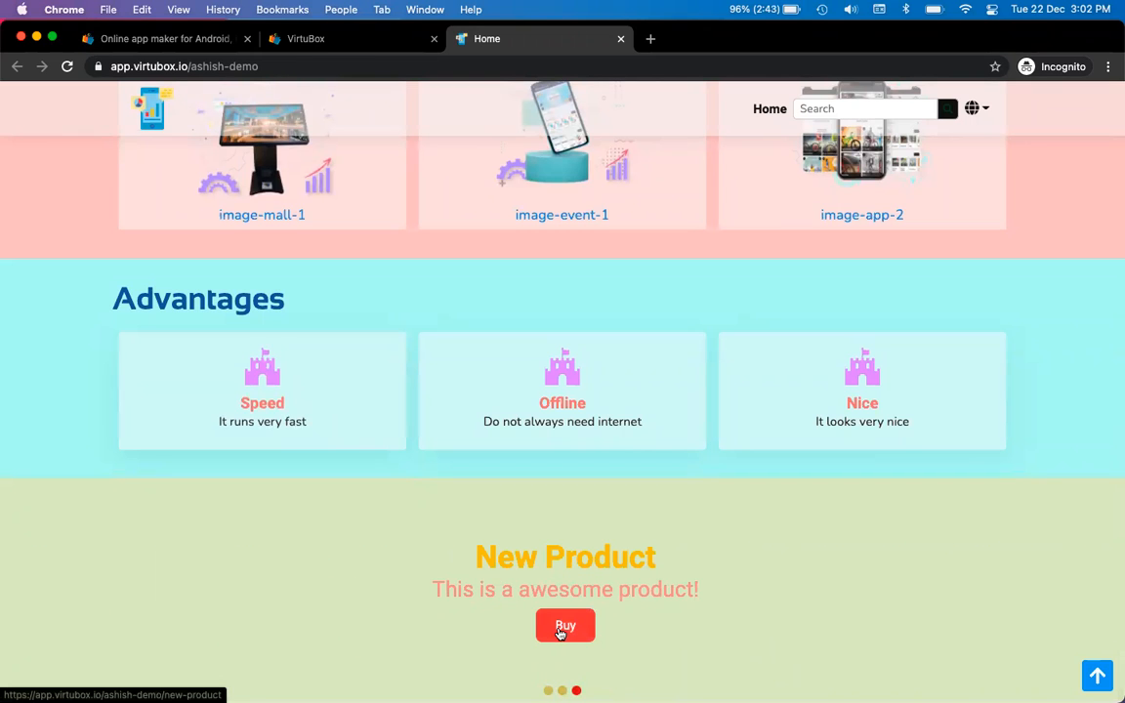
left_click(562, 629)
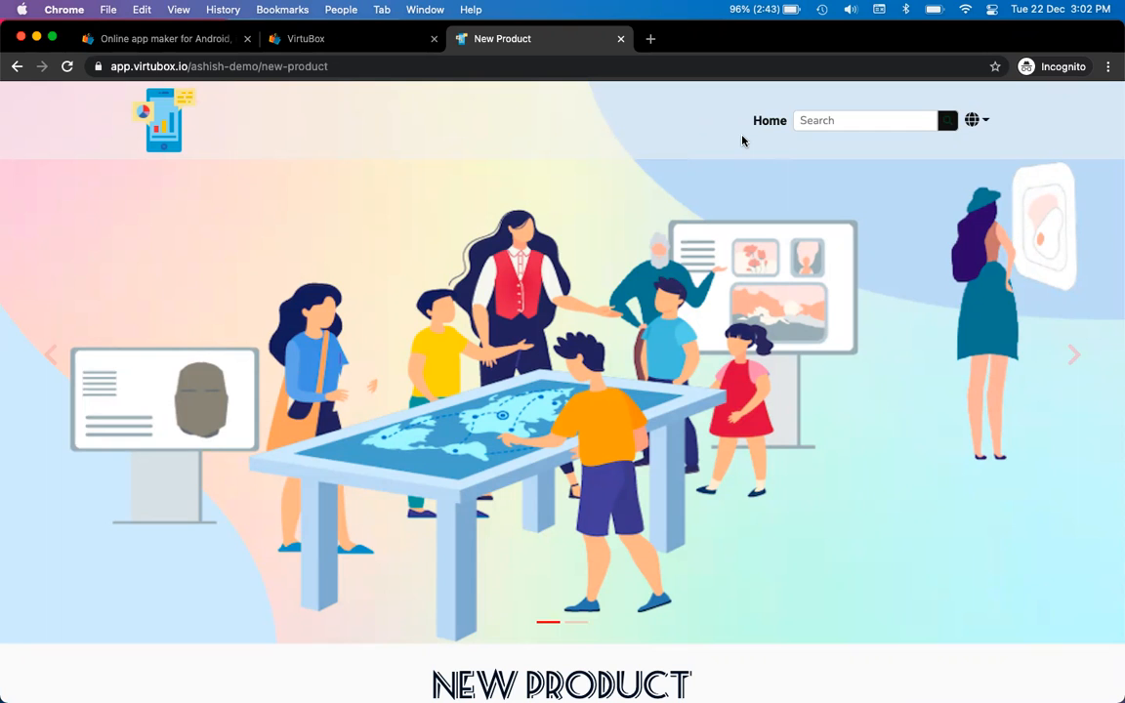
key("ctrl+shift+Tab")
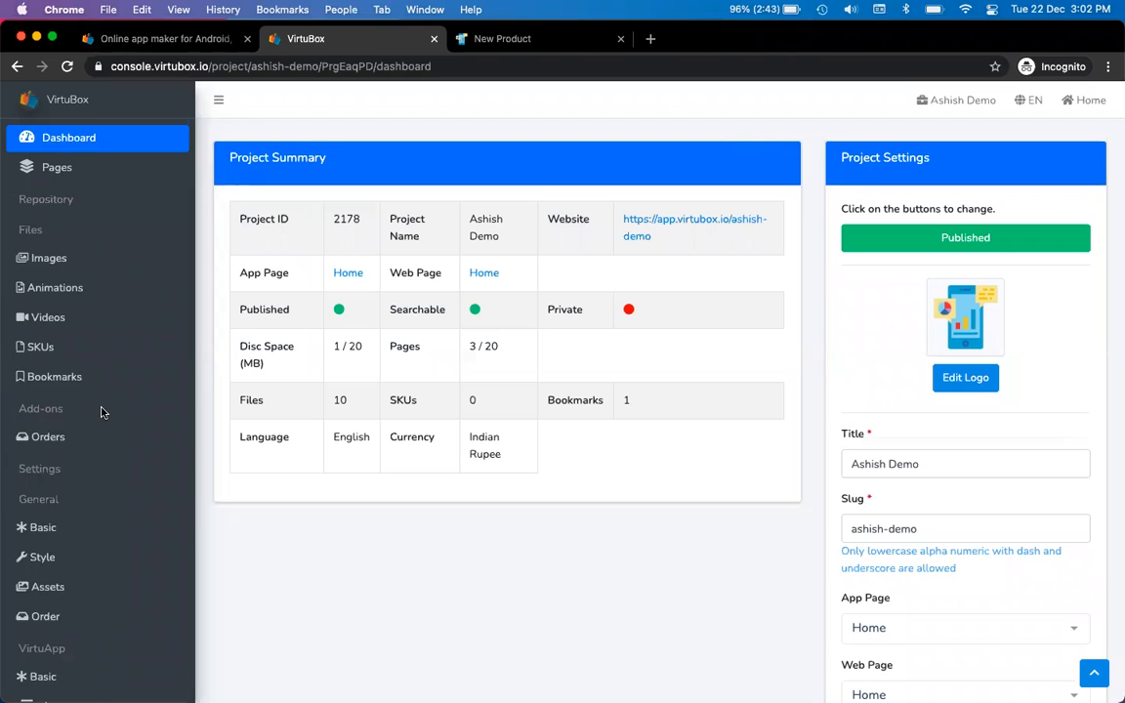
Open the Website Header settings and set the new item's type to Page
scroll(101, 411, "down", 5)
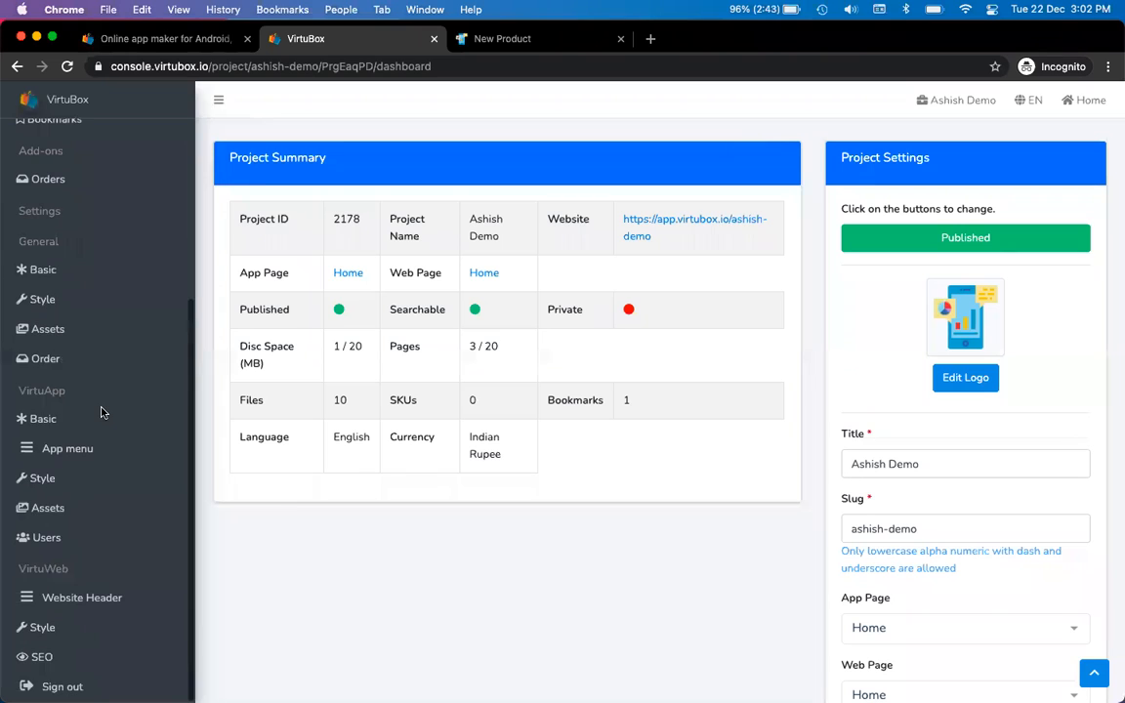
left_click(81, 601)
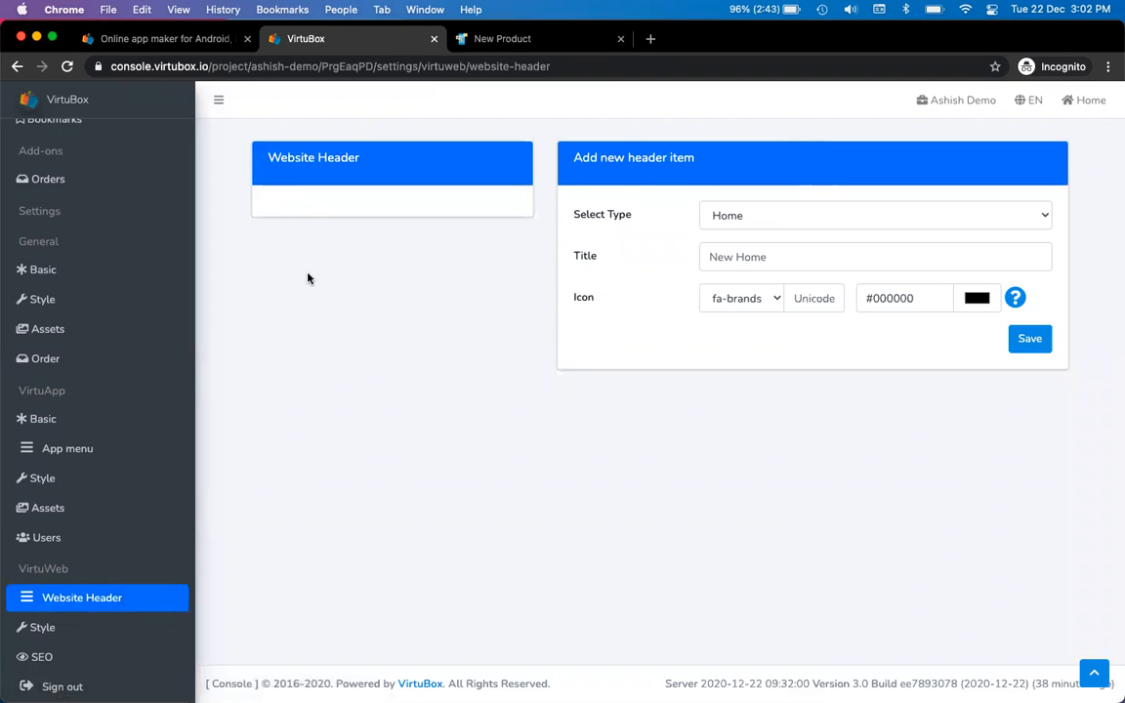
key("ctrl+Tab")
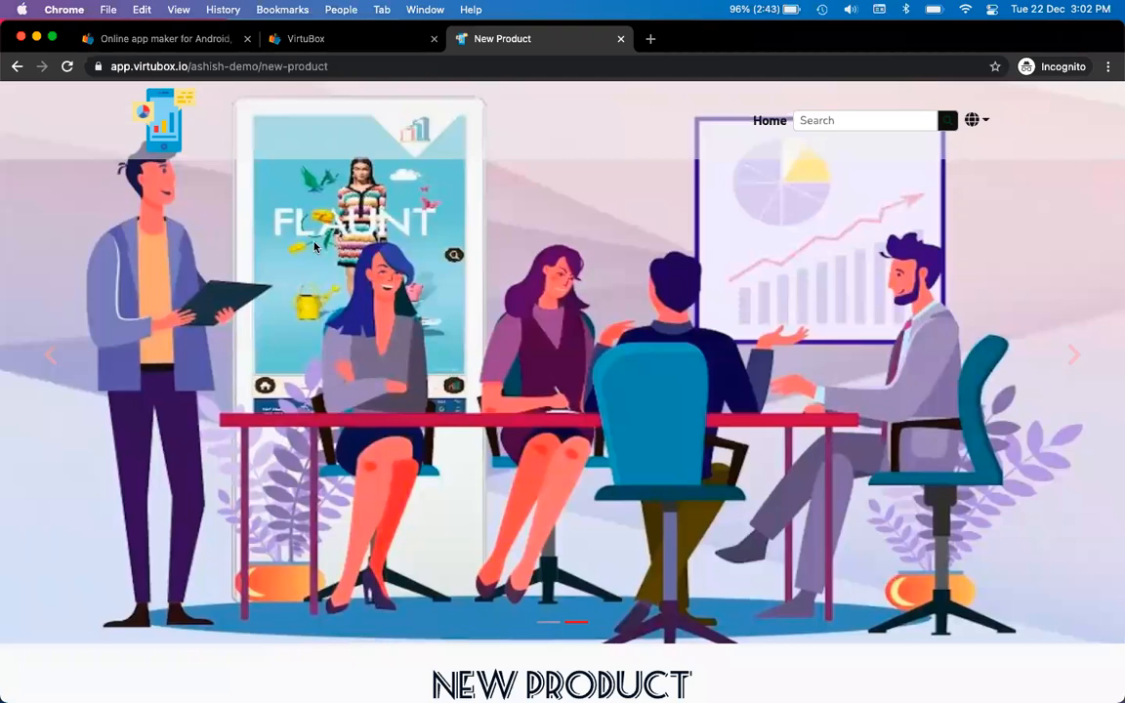
key("ctrl+shift+Tab")
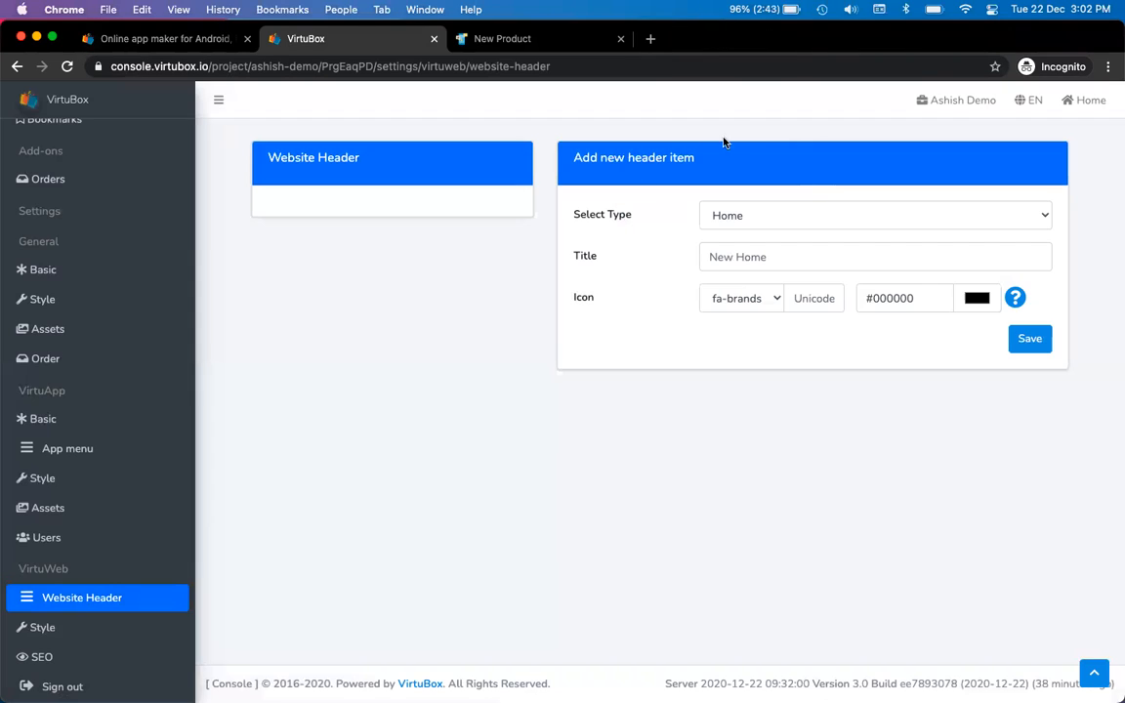
left_click(771, 218)
left_click(772, 216)
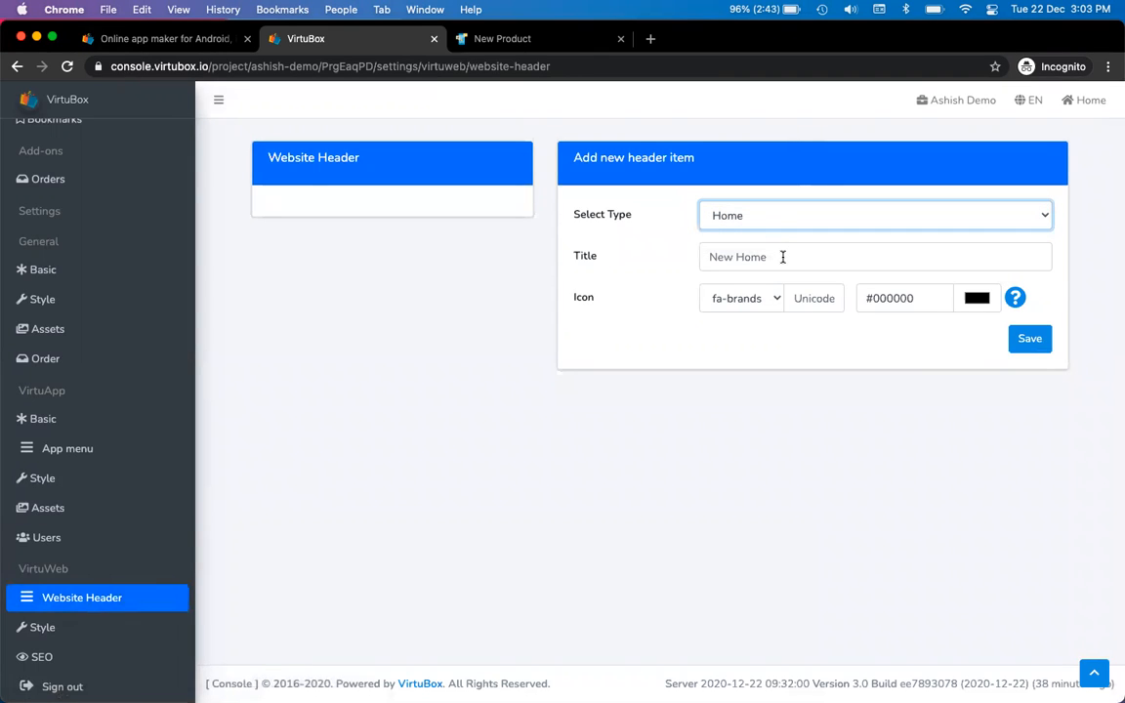
left_click(776, 219)
left_click(773, 235)
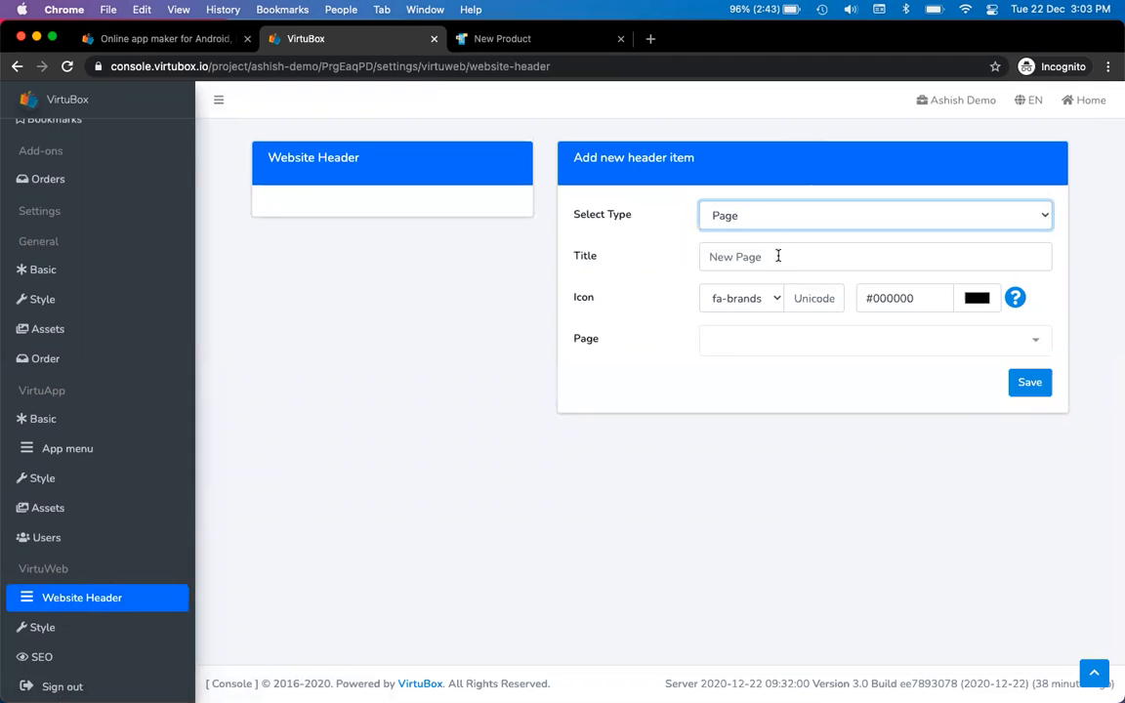
Link the item to the About Us page, title it 'About', and save it
left_click(778, 256)
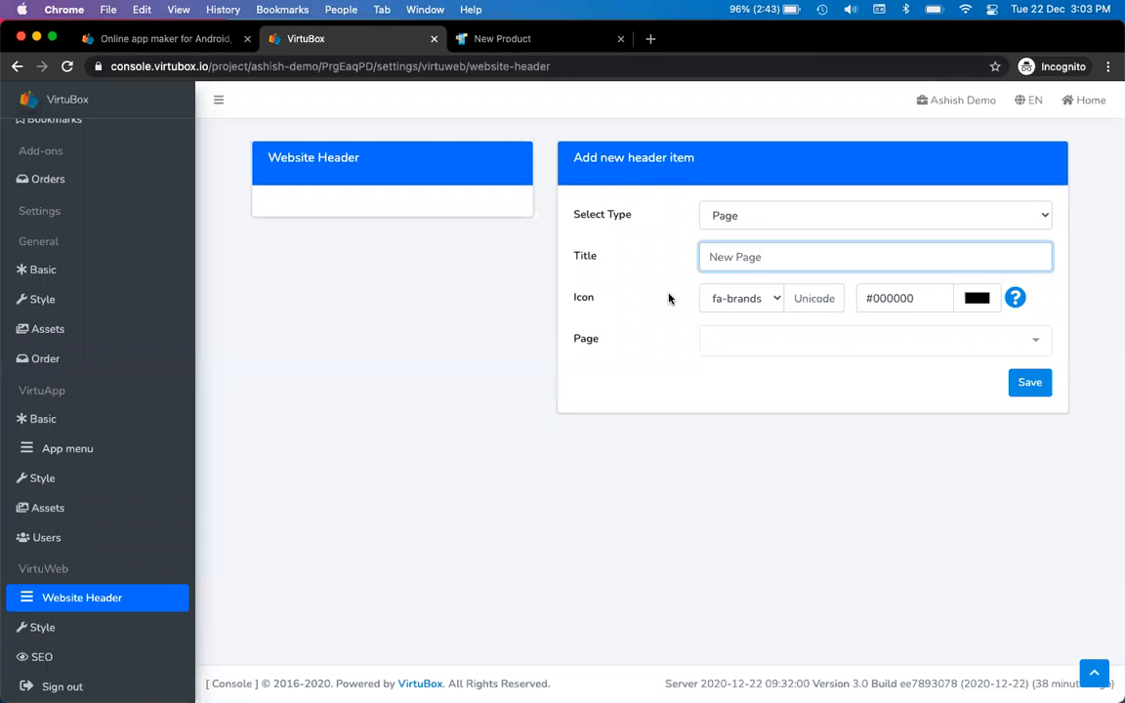
left_click(722, 214)
left_click(740, 258)
left_click(742, 257)
left_click(745, 337)
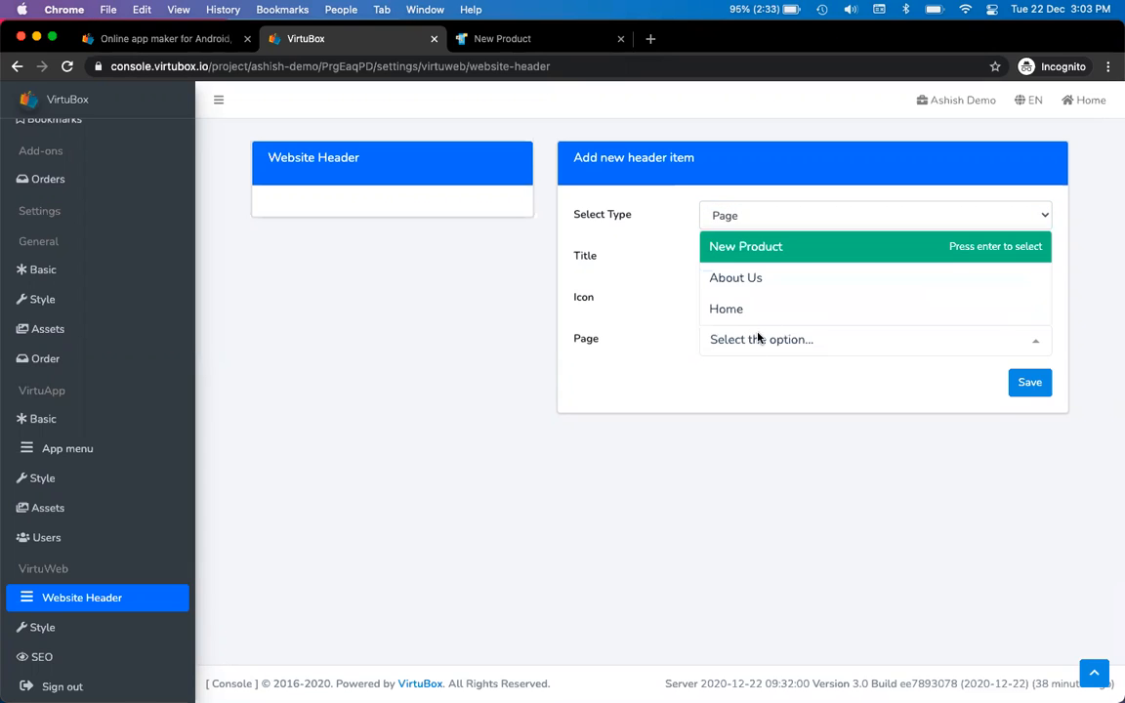
left_click(795, 281)
left_click(757, 257)
type("About")
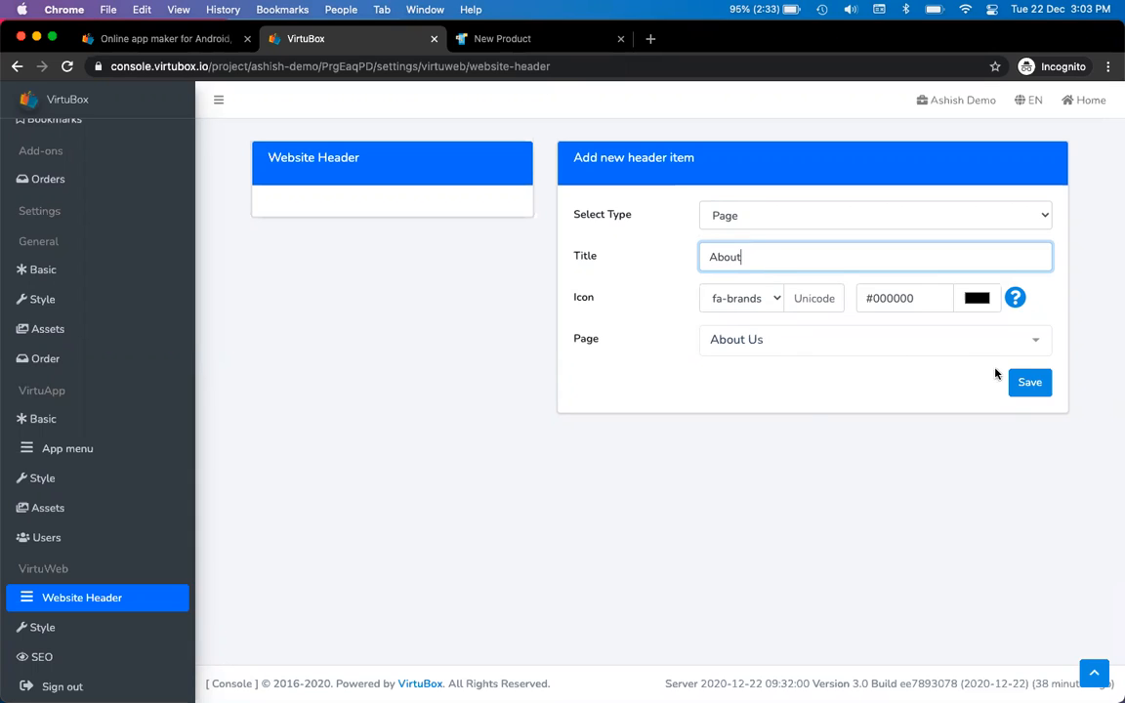
left_click(1028, 382)
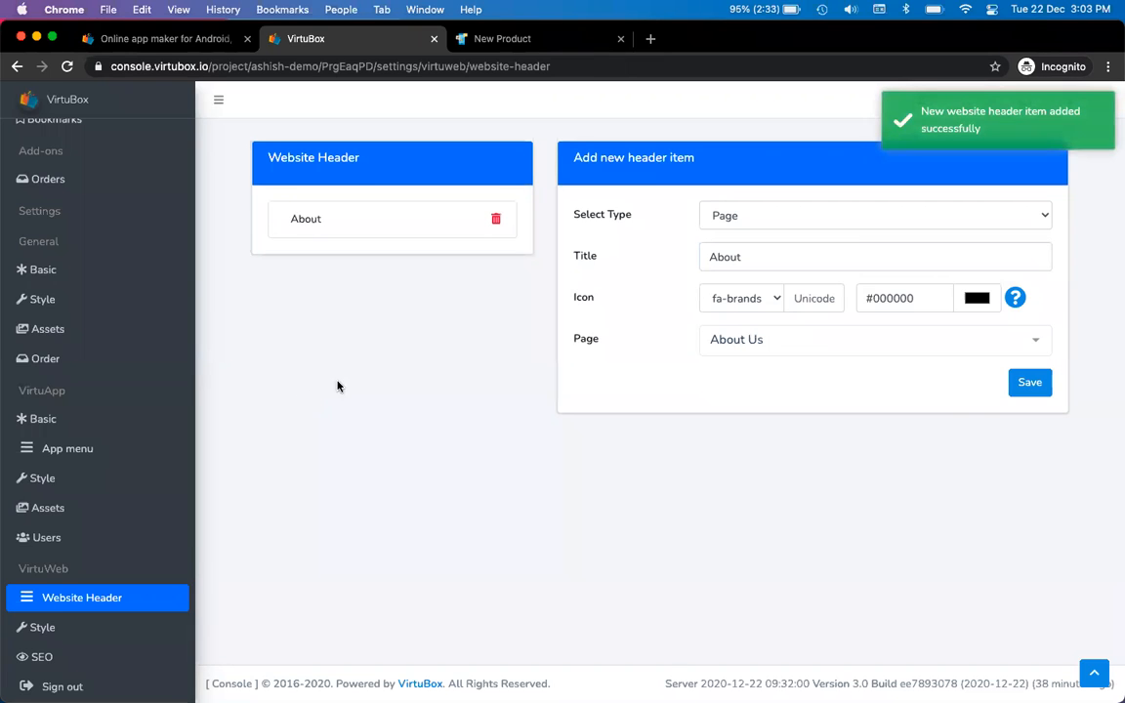
key("ctrl+Tab")
left_click(67, 67)
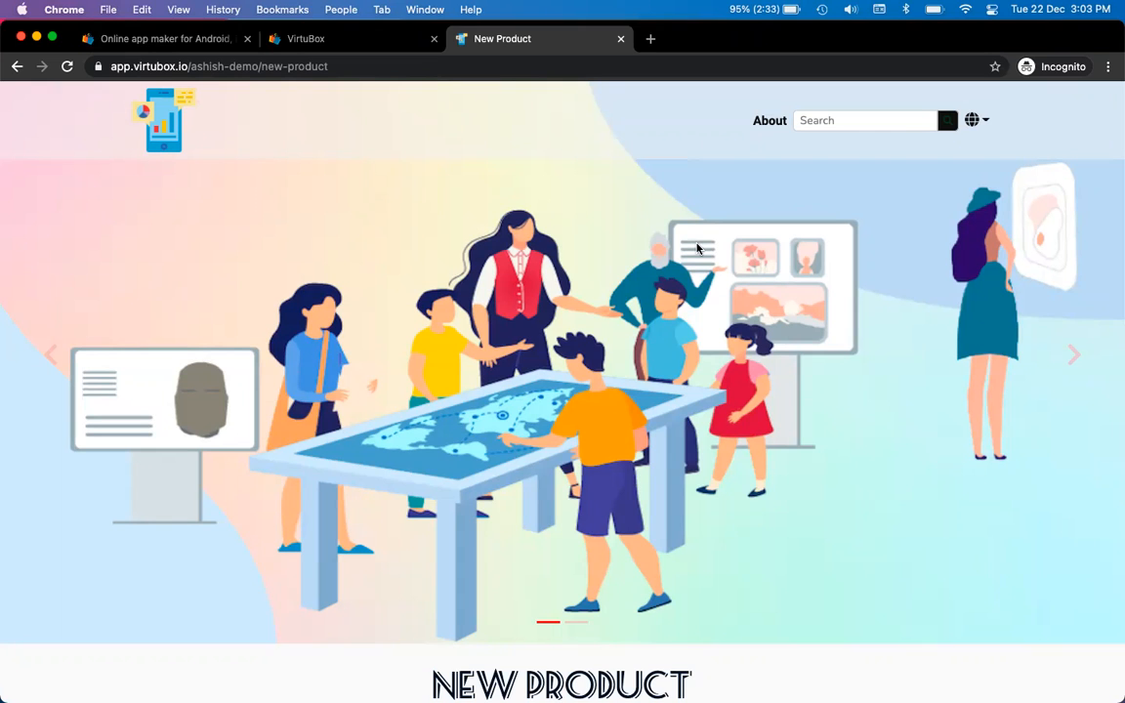
key("super+alt+Left")
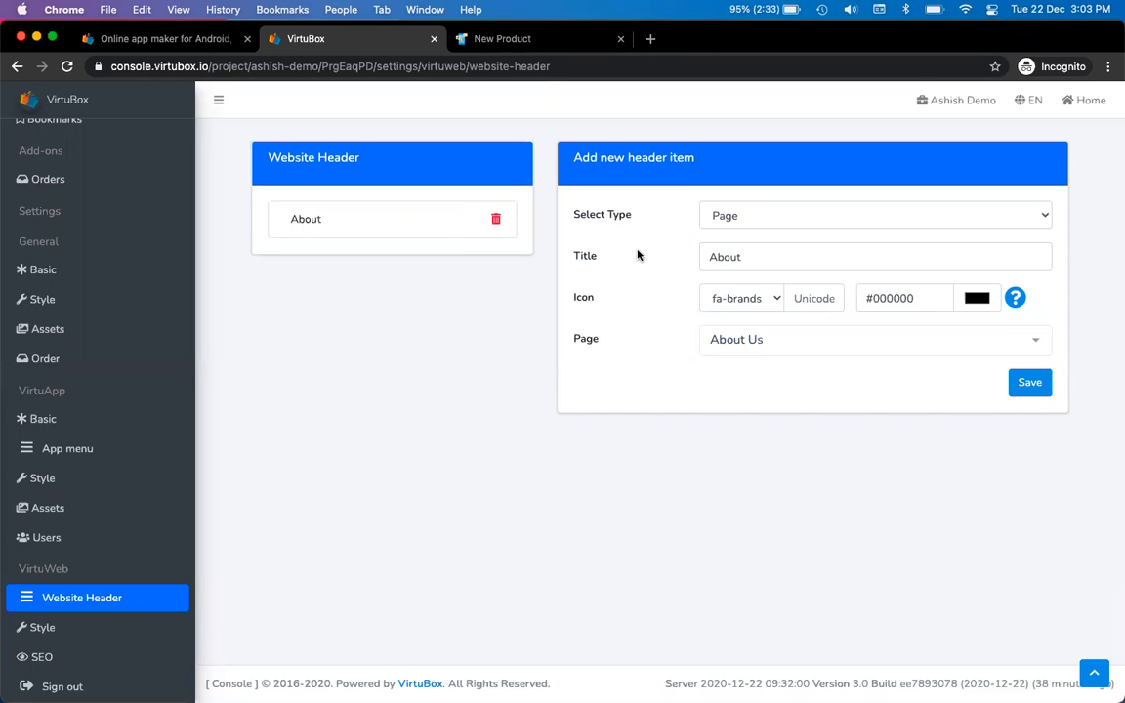
Create a Home-type header item titled 'Home' and bring up the icon Fonts Preview table
left_click(794, 217)
left_click(801, 201)
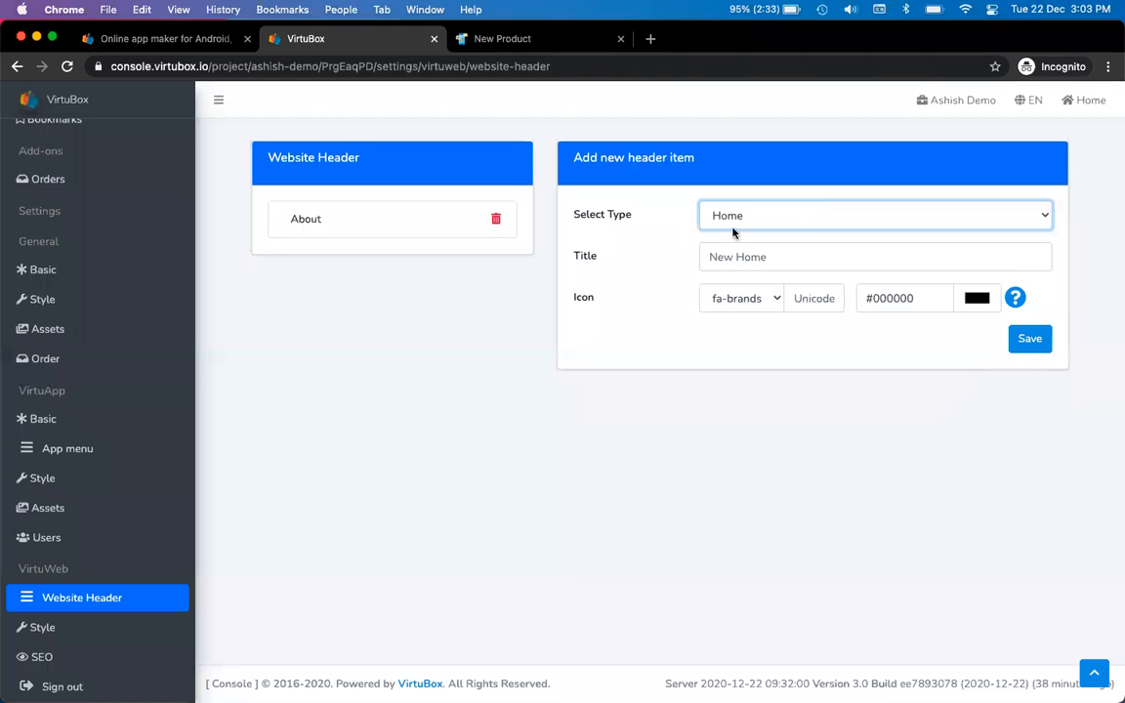
left_click(746, 256)
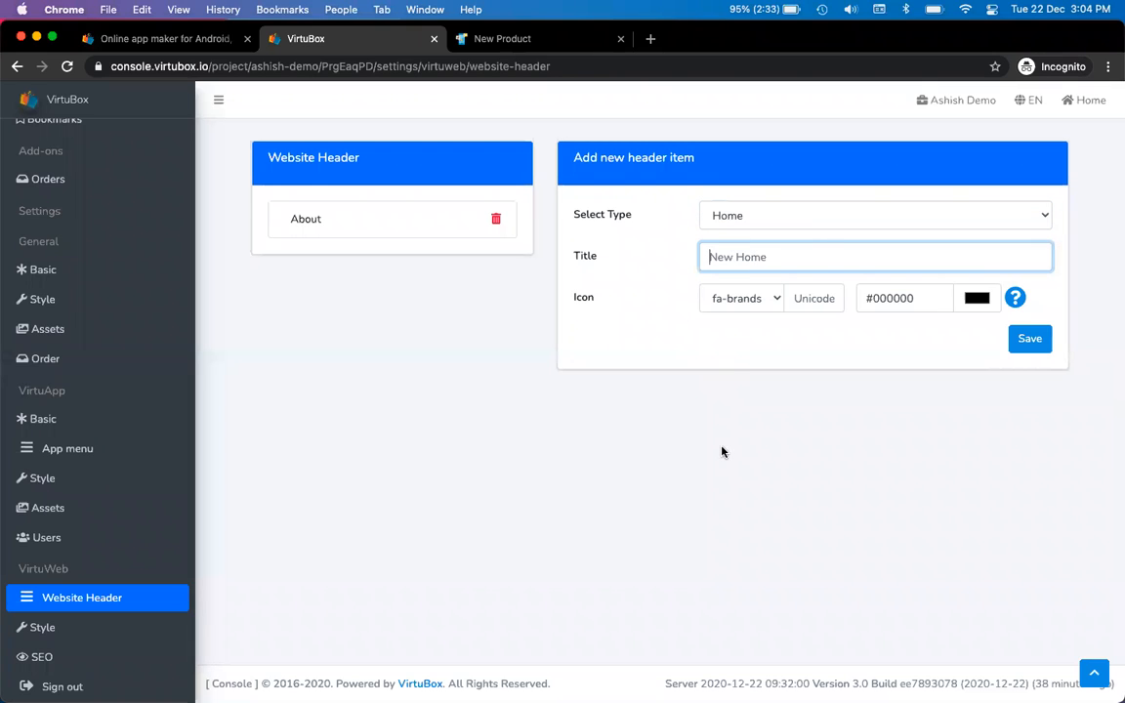
type("Home")
left_click(1015, 300)
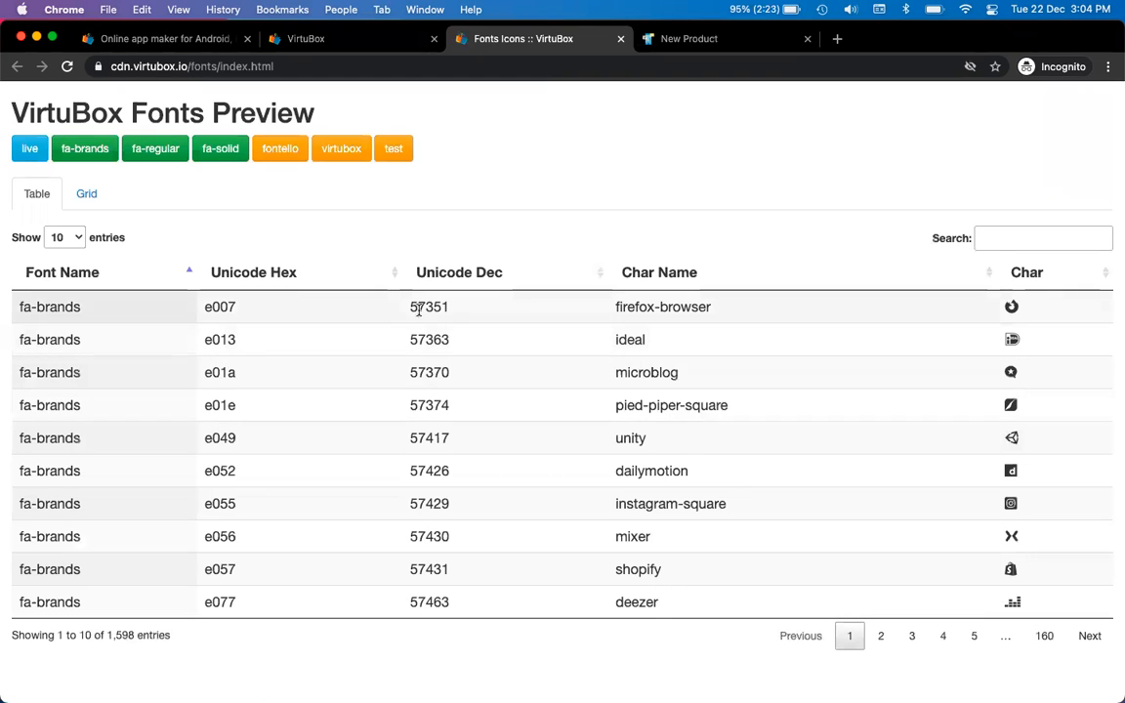
Search the Fonts Preview for 'home' and copy the fa-solid home icon code f015
left_click(975, 639)
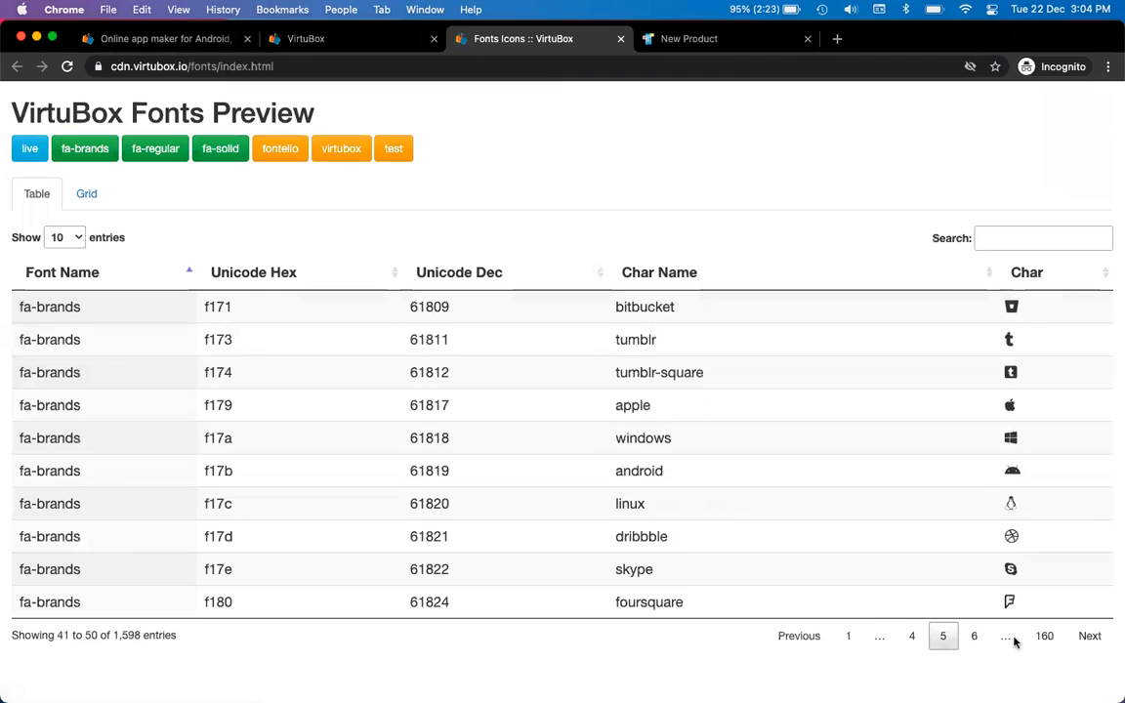
left_click(975, 637)
left_click(1042, 636)
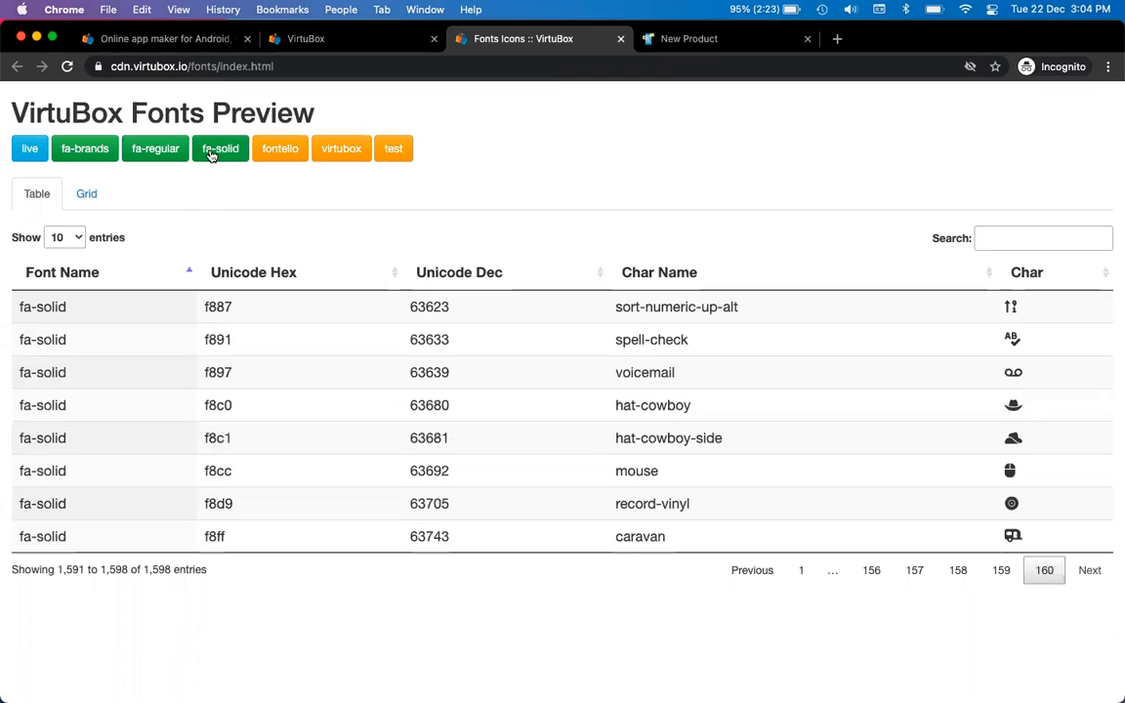
left_click(159, 153)
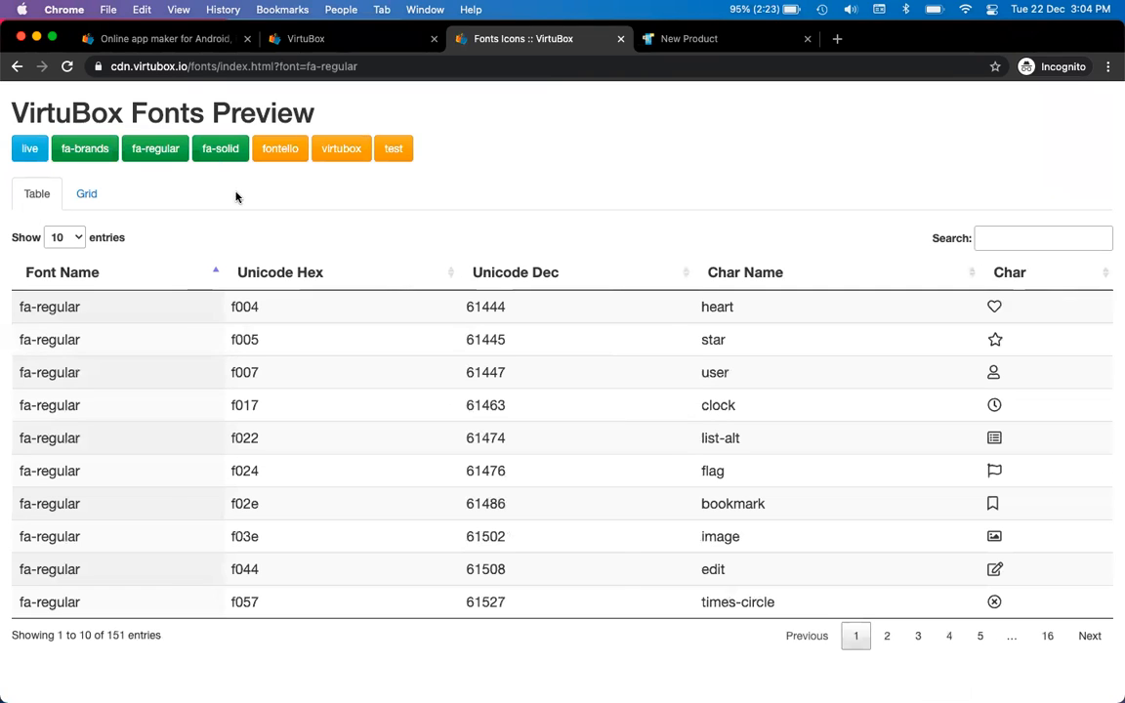
left_click(29, 149)
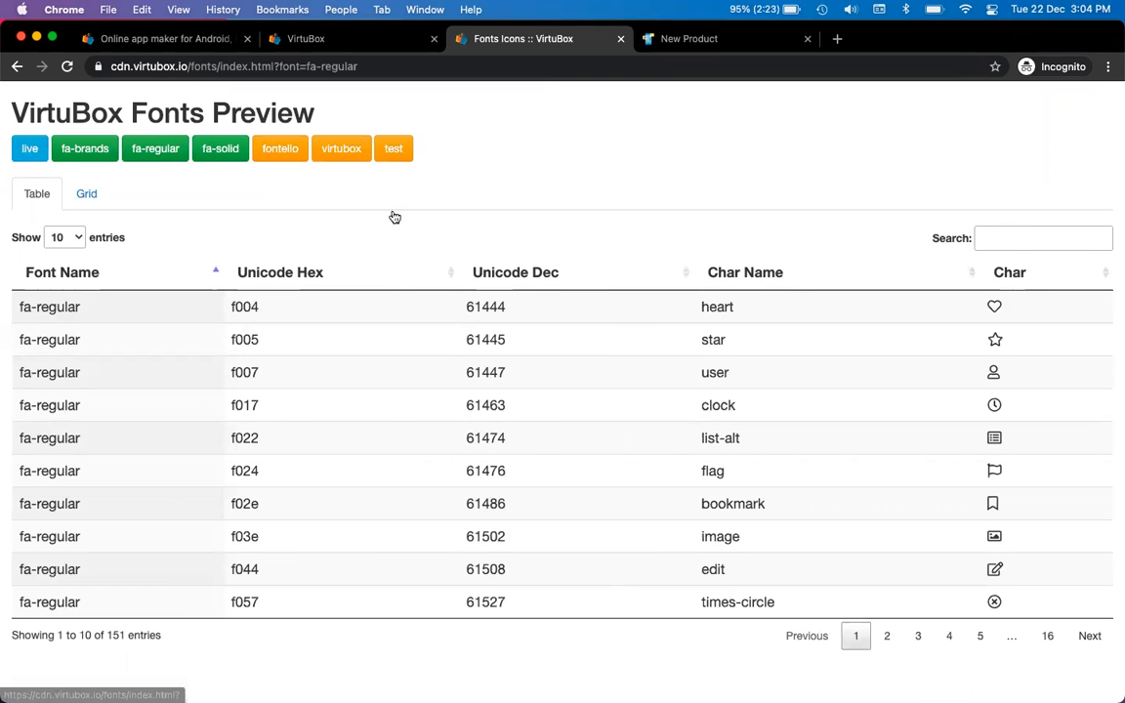
left_click(1010, 242)
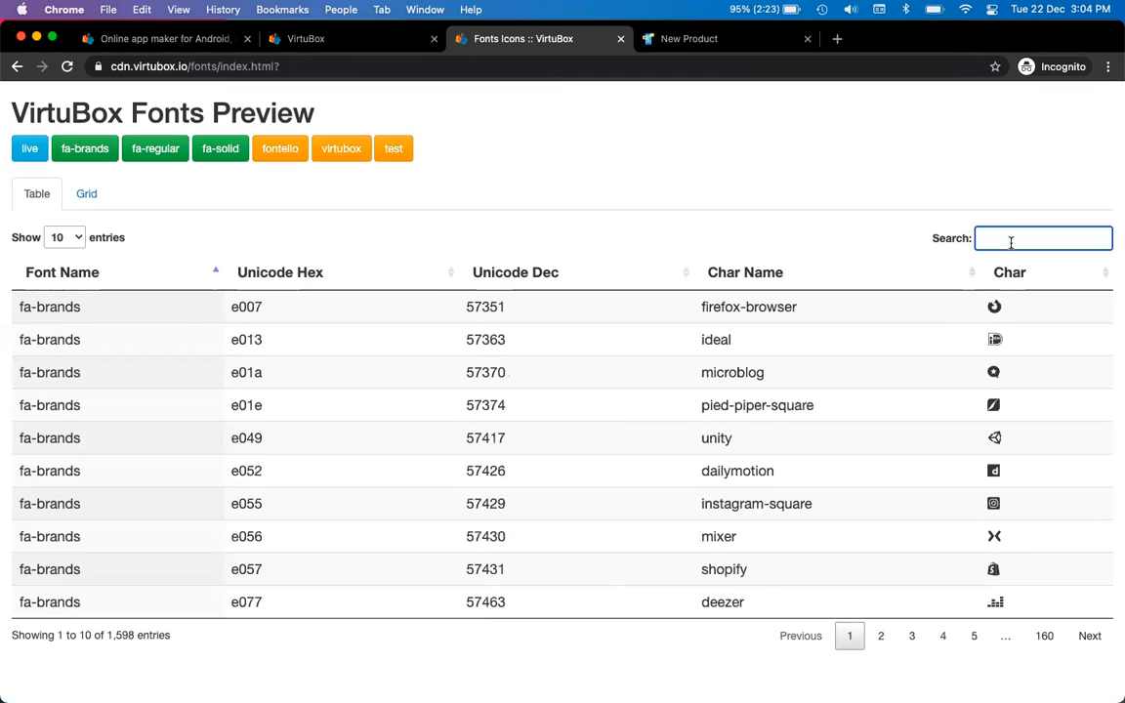
type("home")
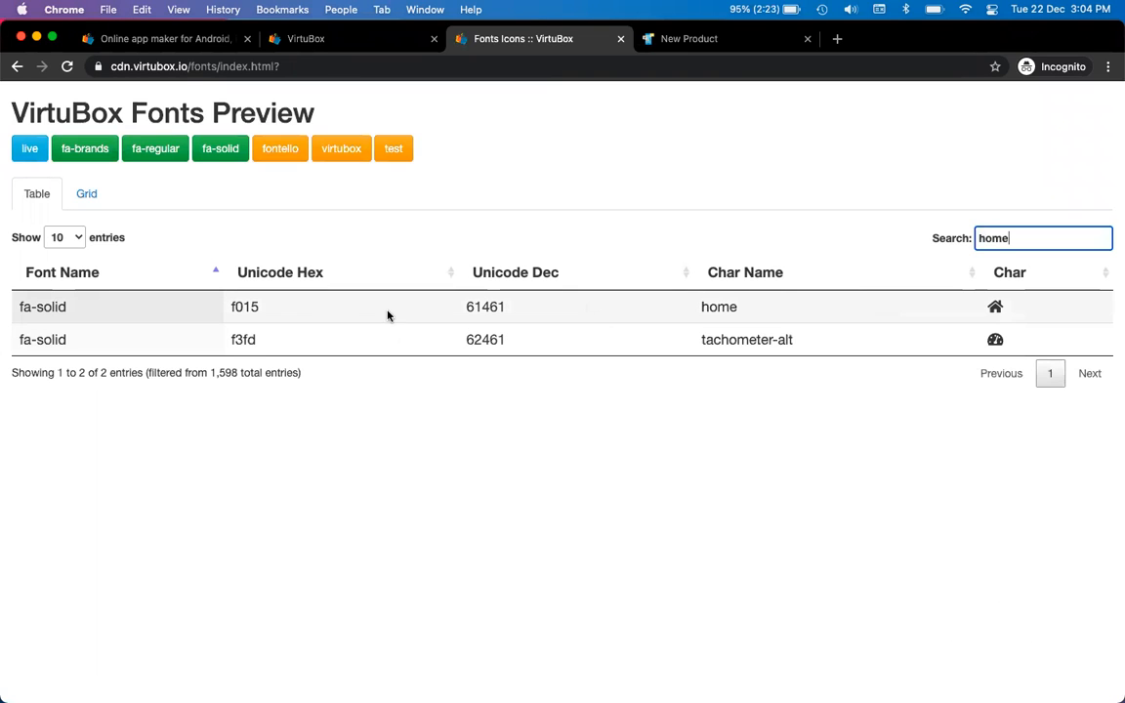
double_click(246, 308)
key("ctrl+c")
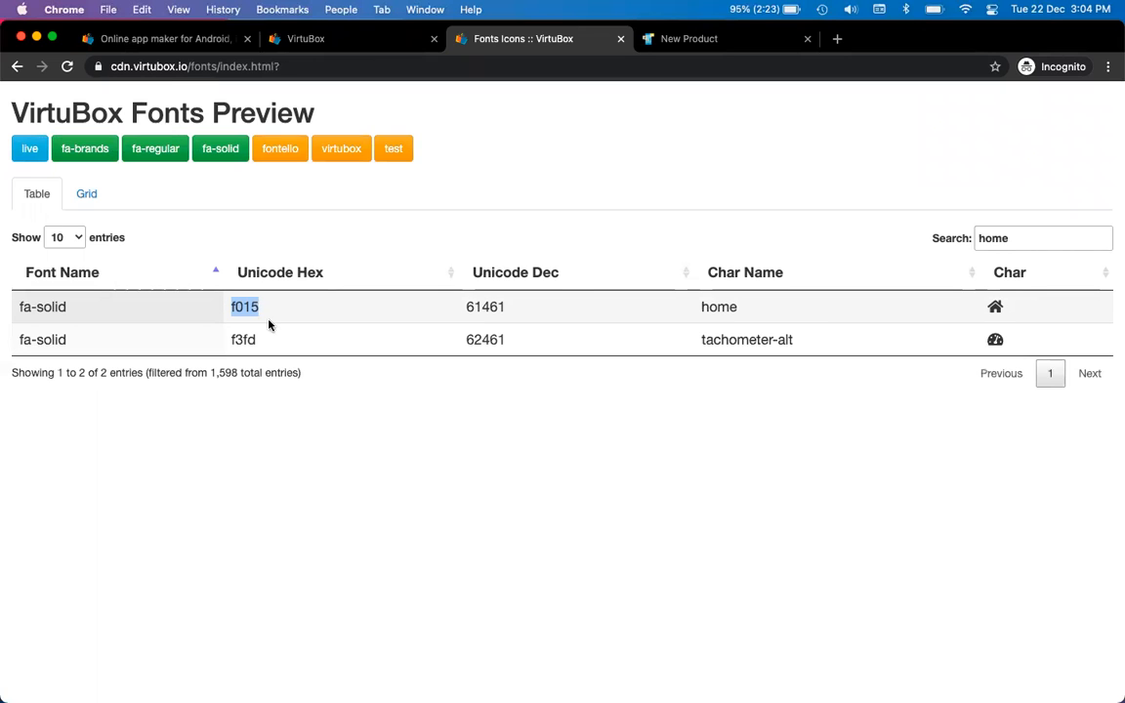
key("ctrl+shift+Tab")
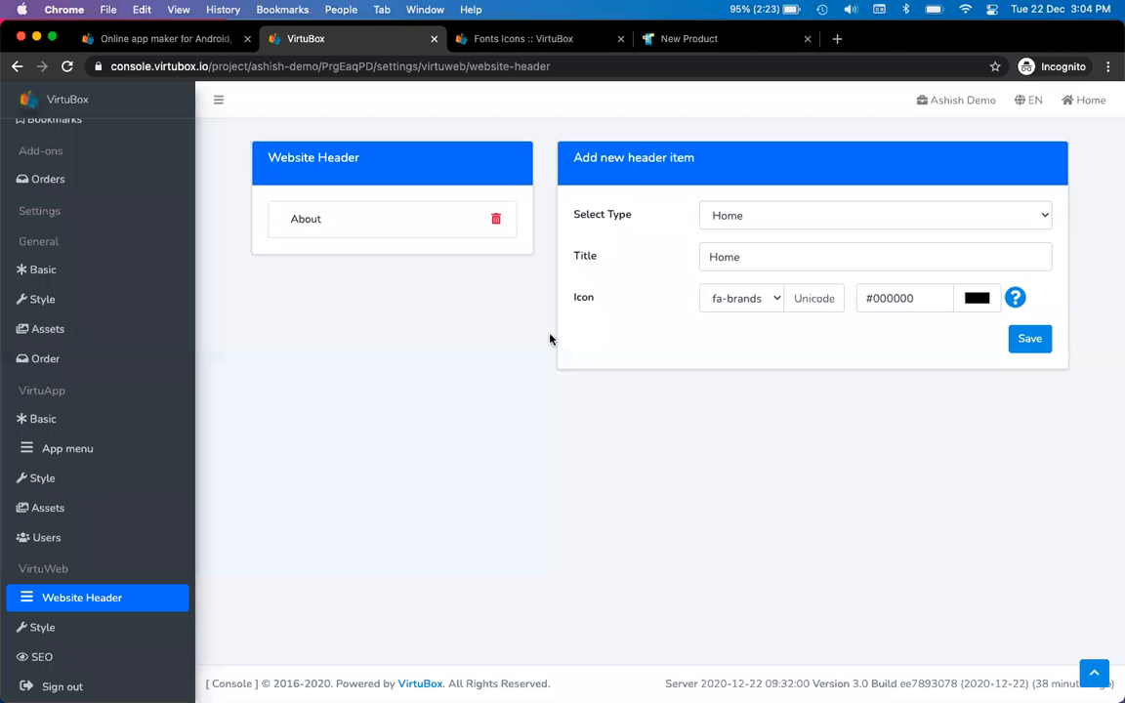
Give the Home item the fa-solid icon with Unicode f015 and save it
left_click(741, 298)
left_click(756, 334)
left_click(802, 298)
key("ctrl+v")
left_click(941, 346)
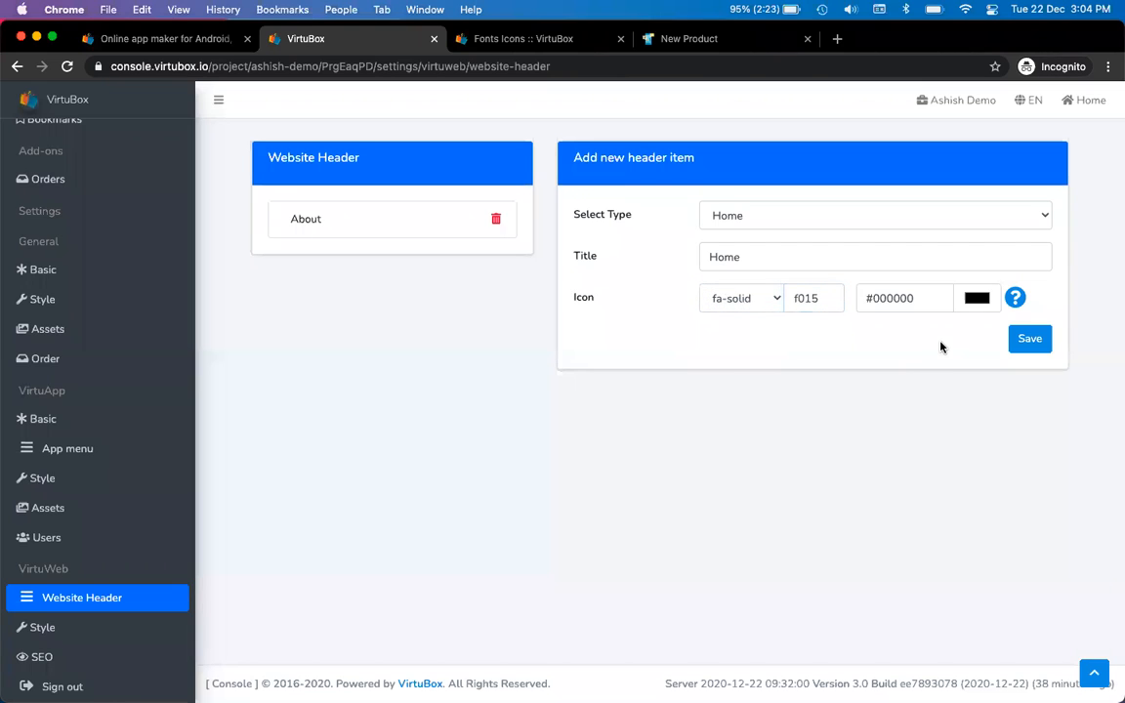
left_click(1028, 342)
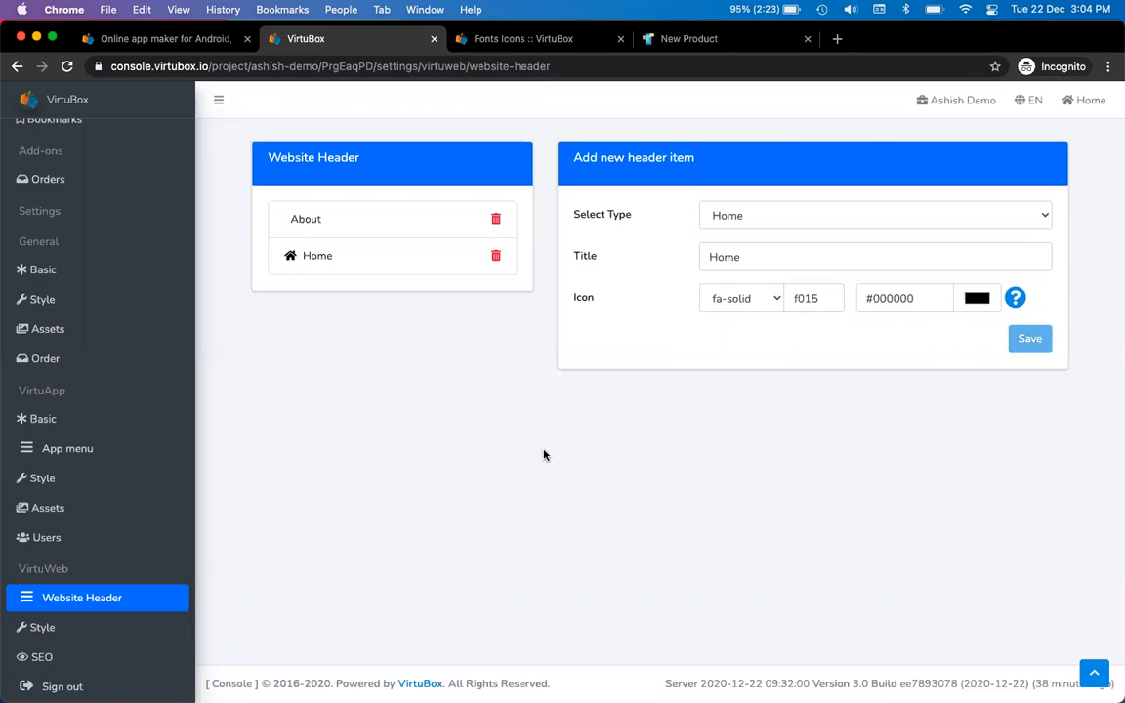
Reload the live site and check that the new Home header link opens the Home page
key("ctrl+Tab")
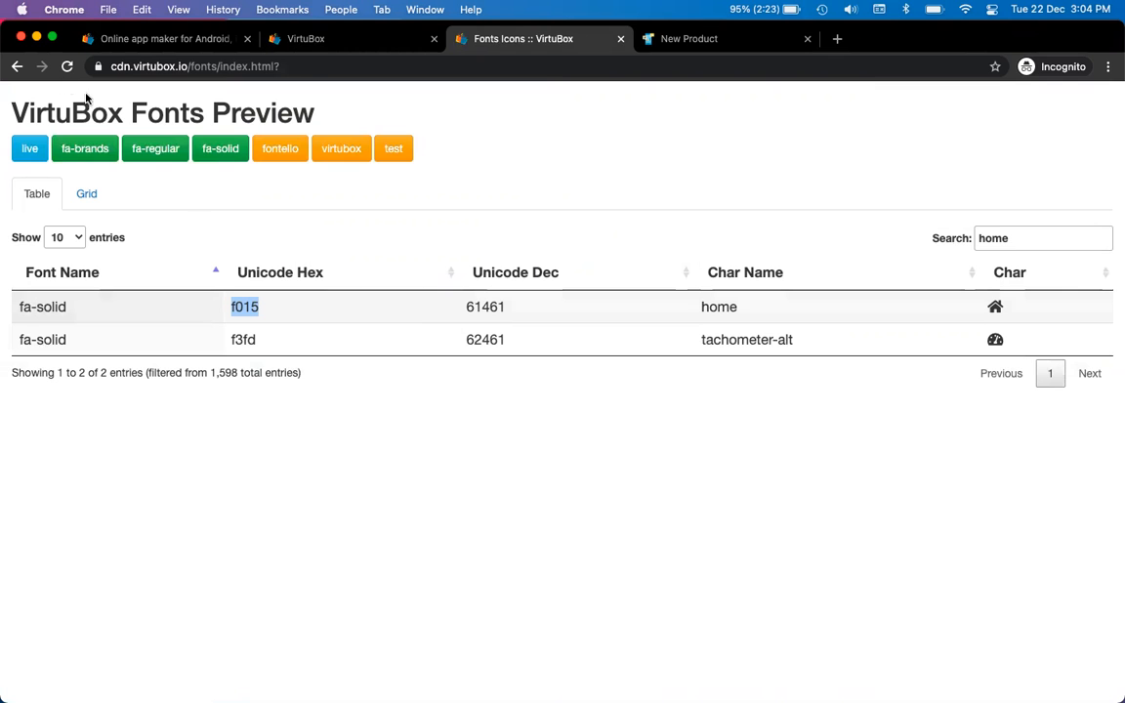
key("ctrl+Tab")
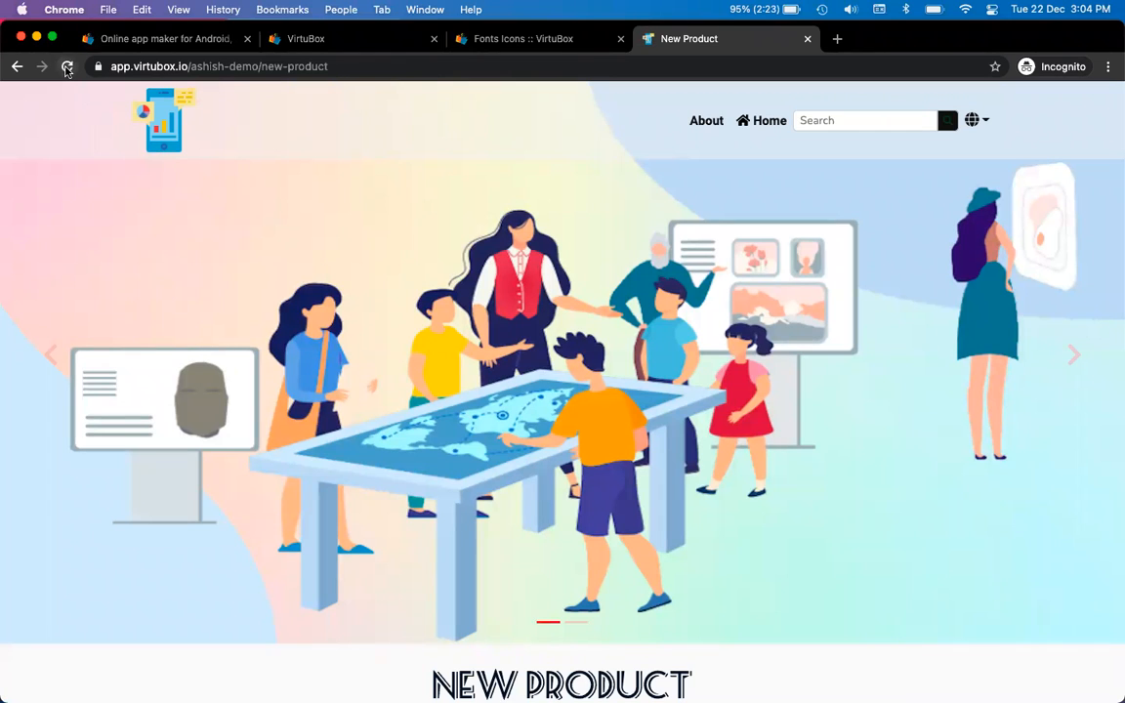
left_click(67, 69)
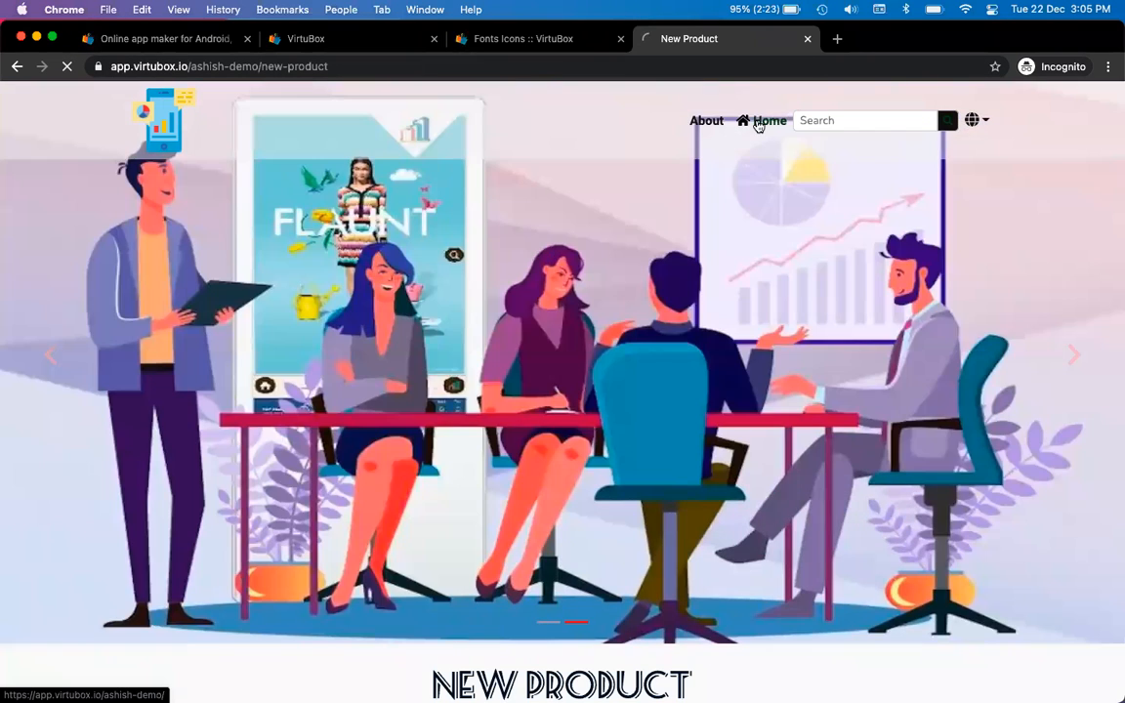
left_click(766, 121)
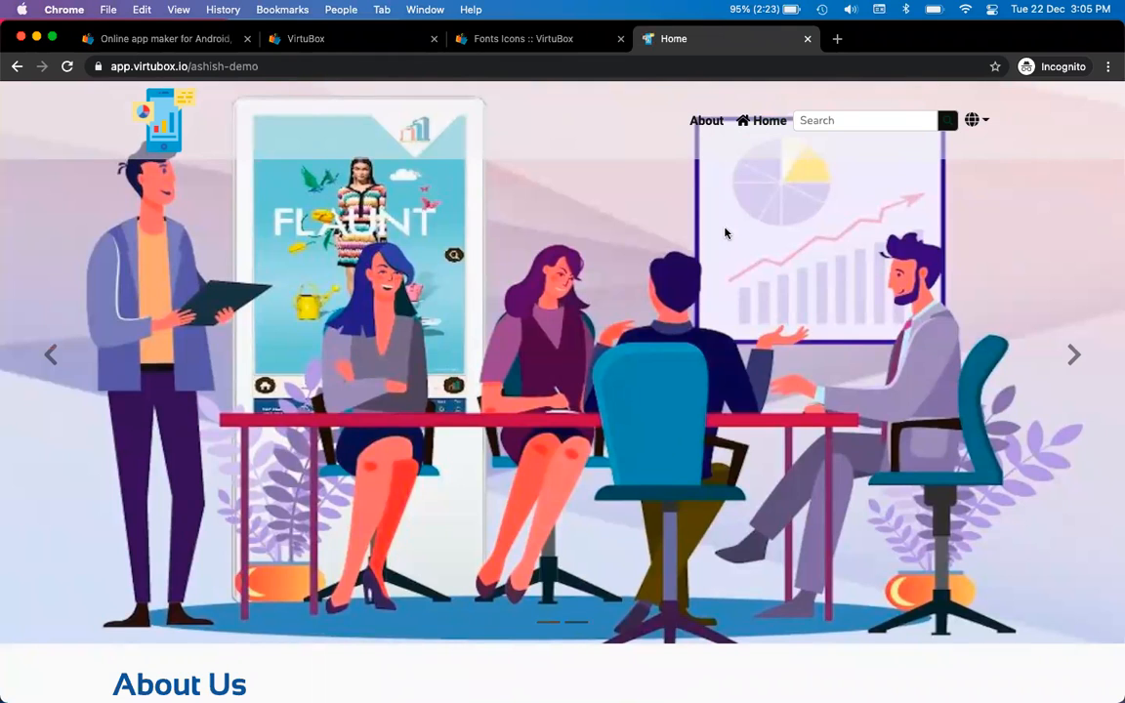
Fill in a Page-type header item titled 'Buy' linked to New Product, selecting its icon code
key("ctrl+shift+Tab")
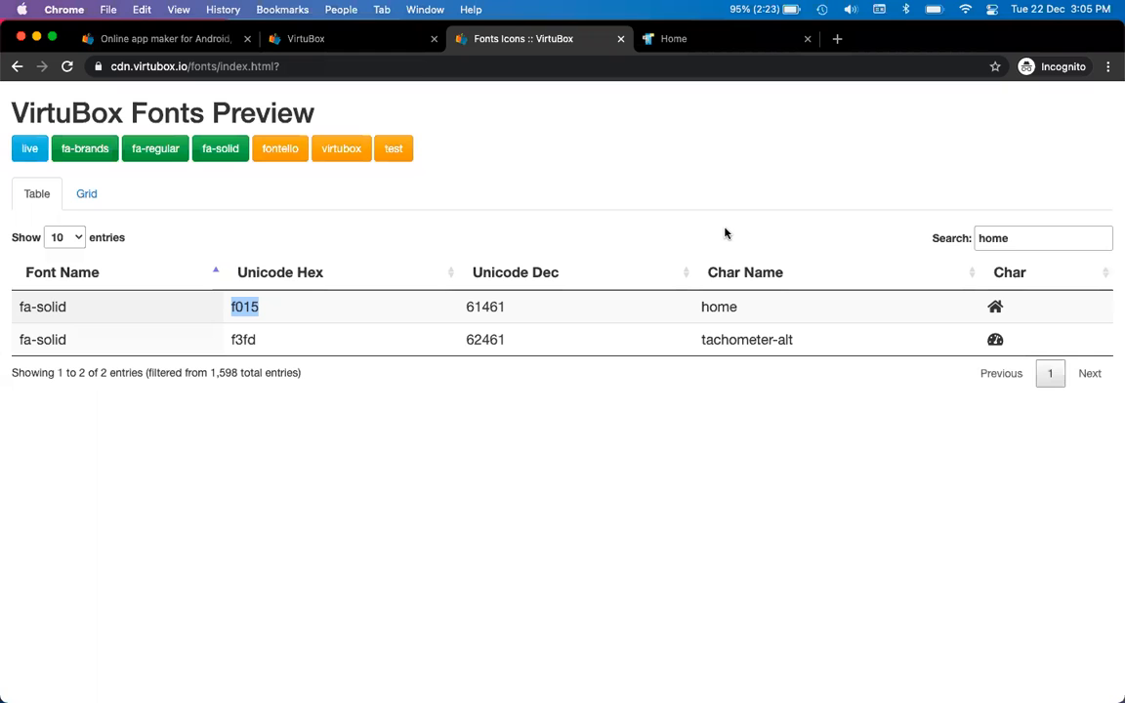
key("ctrl+shift+Tab")
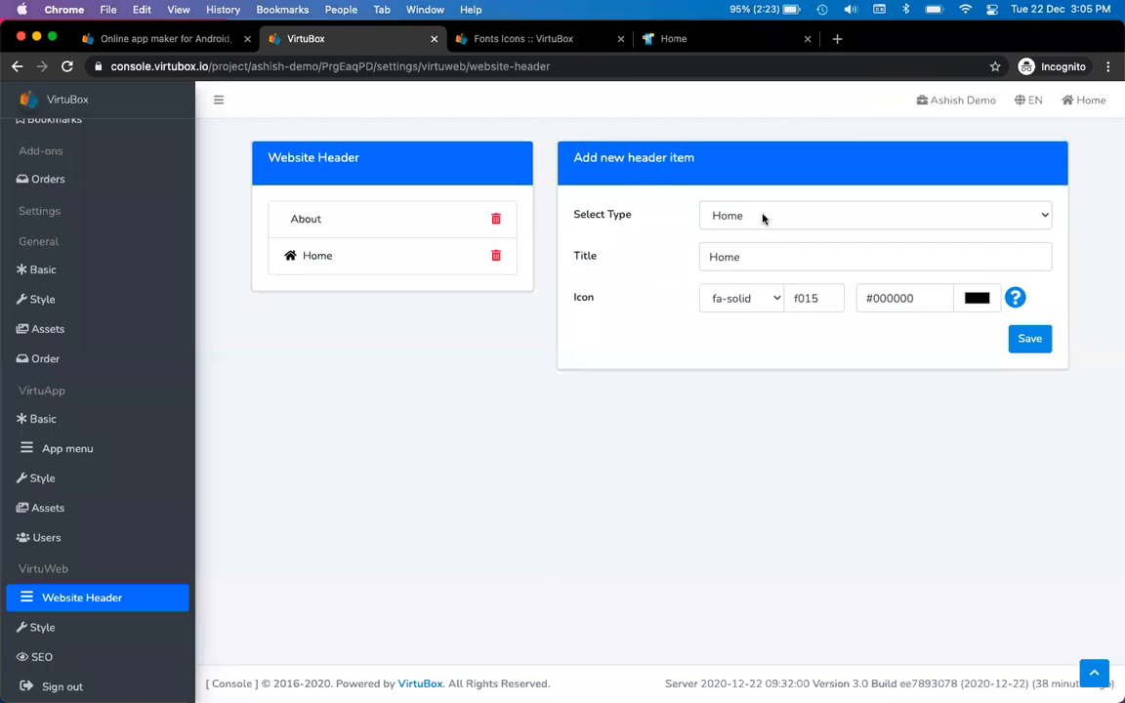
left_click(762, 219)
left_click(756, 234)
left_click(767, 257)
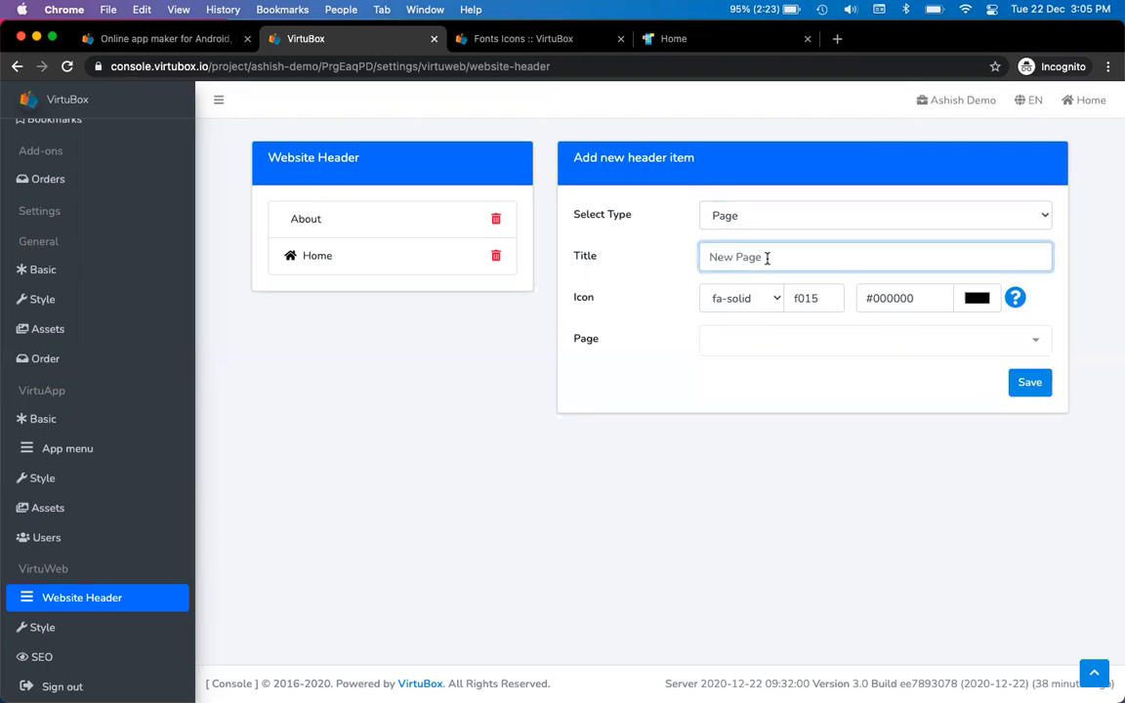
type("Buy")
left_click(786, 339)
left_click(803, 252)
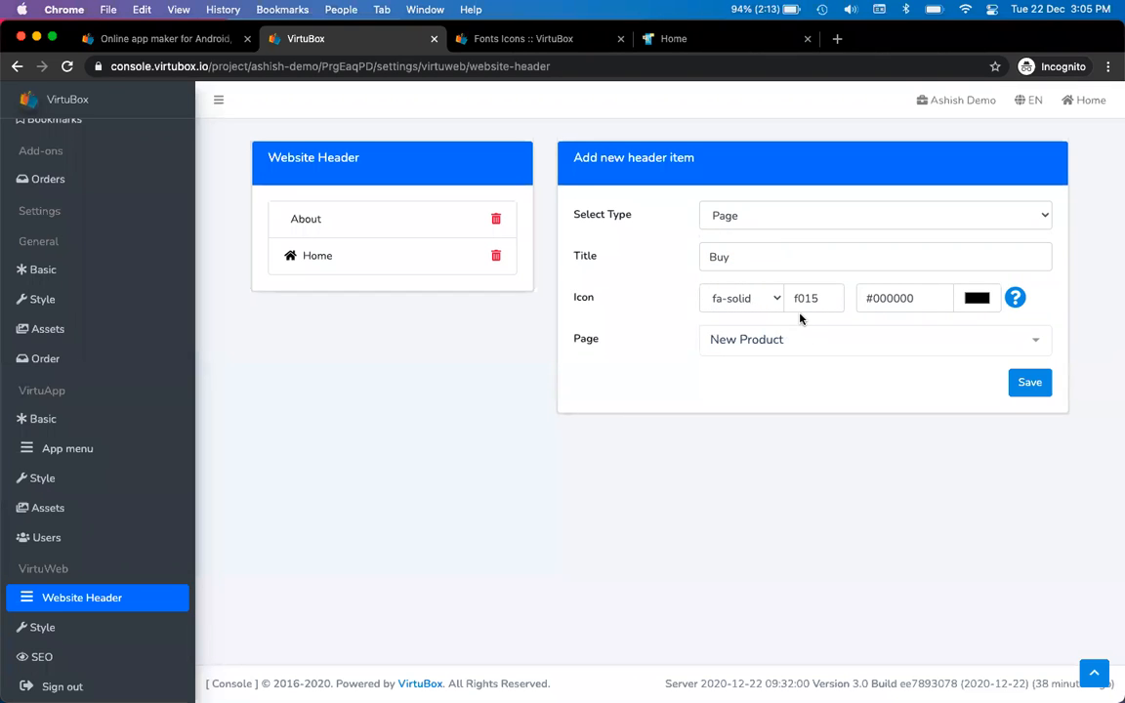
double_click(825, 298)
Search the Fonts Preview for 'shop' and copy the shopping-bag icon code f290
left_click(1015, 298)
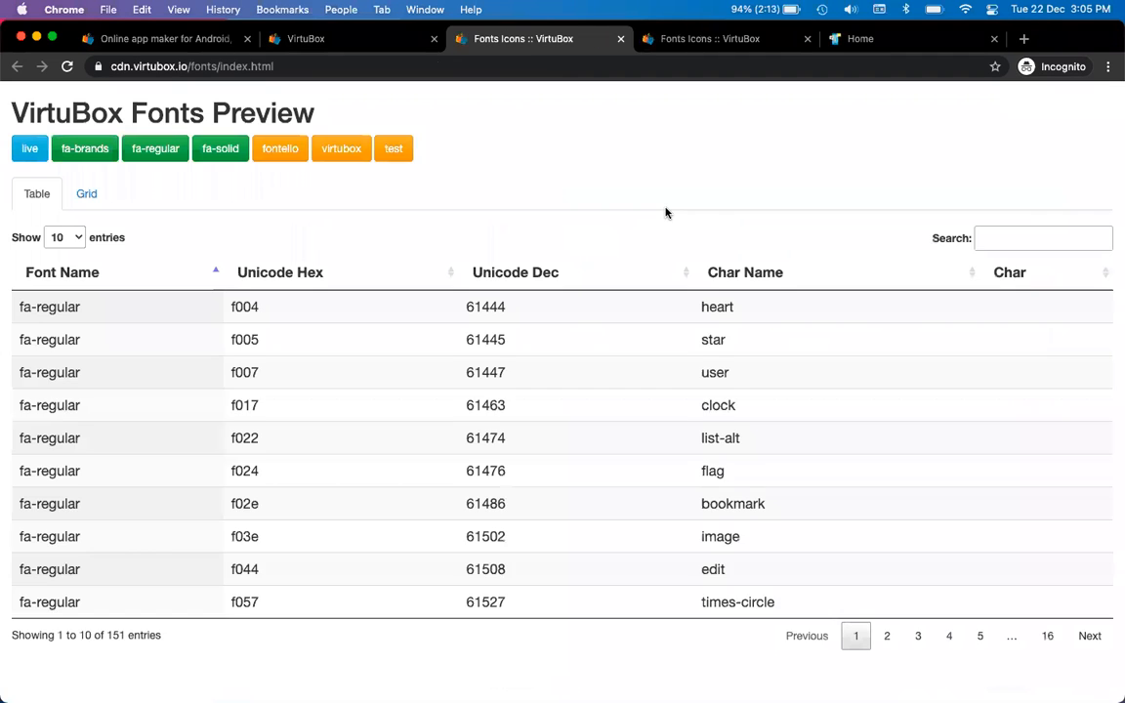
key("super+w")
key("super+alt+Left")
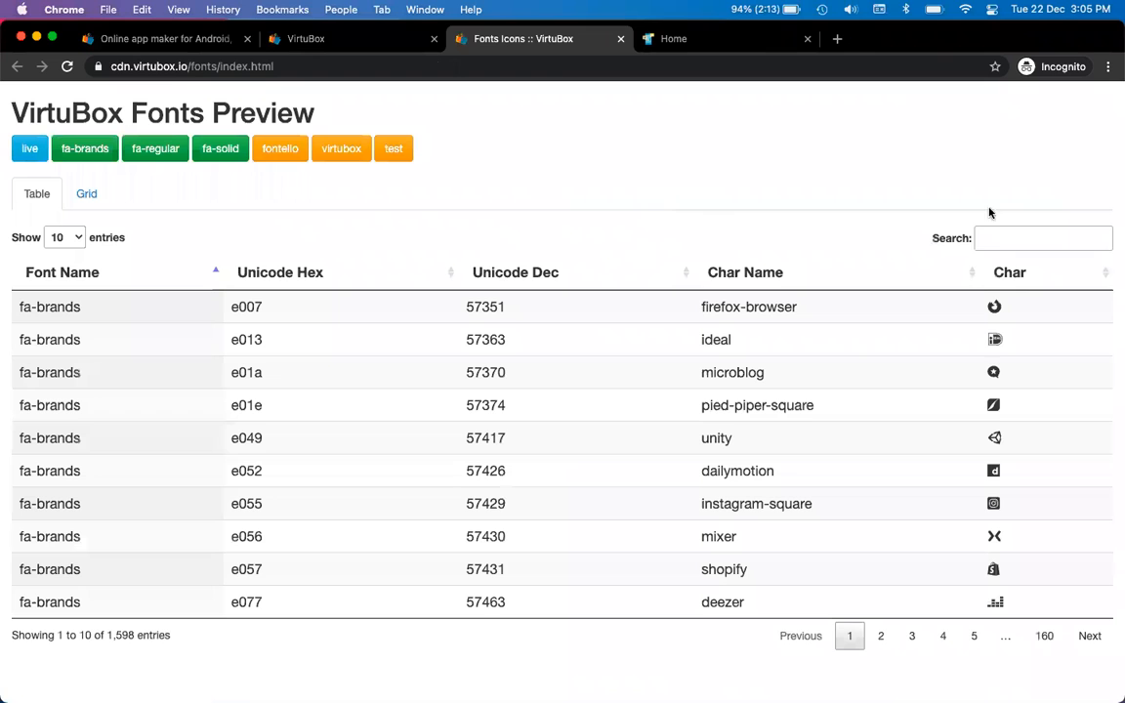
left_click(1018, 237)
type("buy")
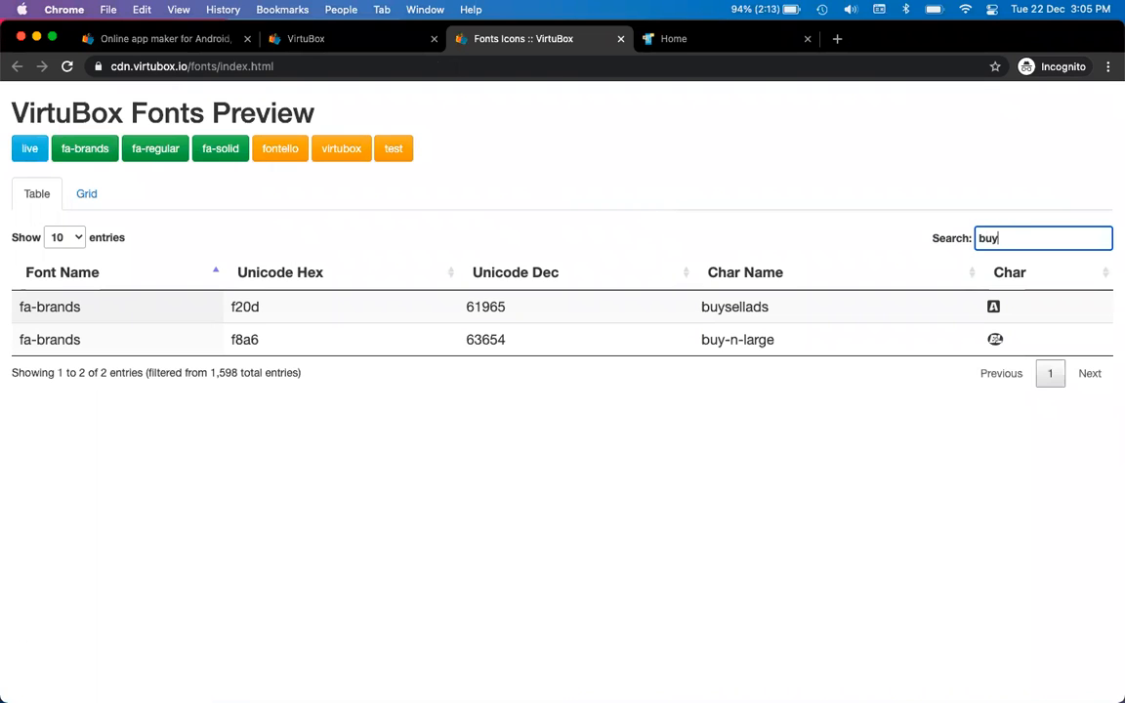
key("BackSpace")
key("BackSpace")
key("BackSpace")
type("car")
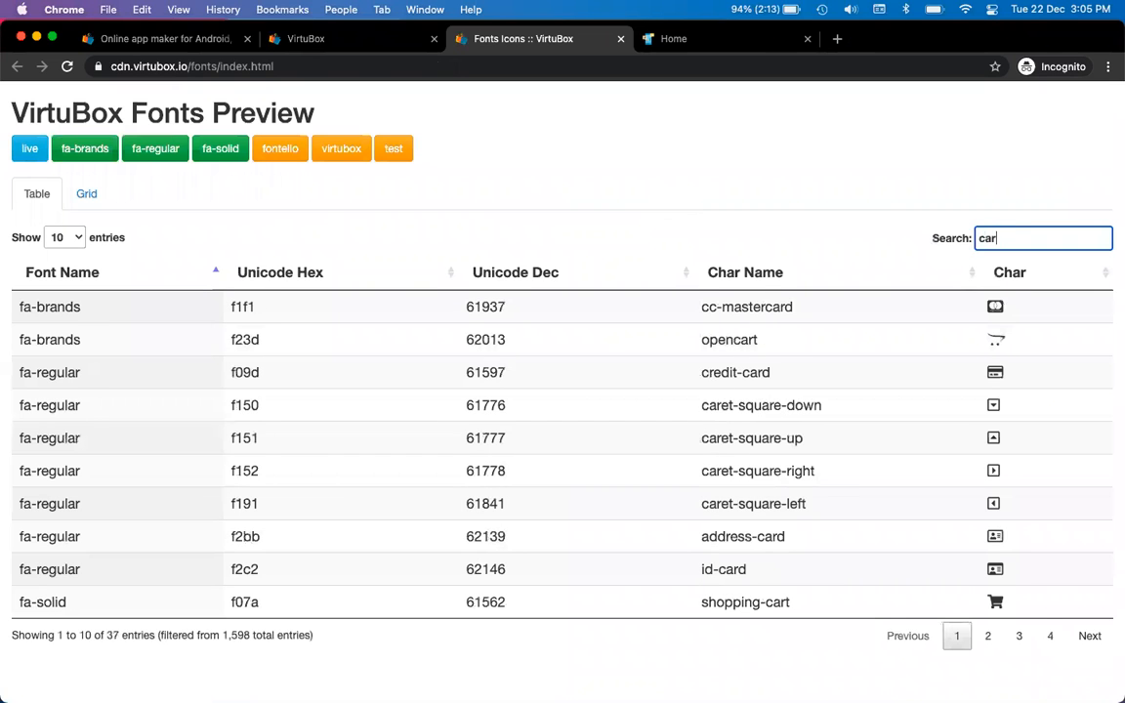
key("BackSpace")
key("BackSpace")
key("BackSpace")
type("sh")
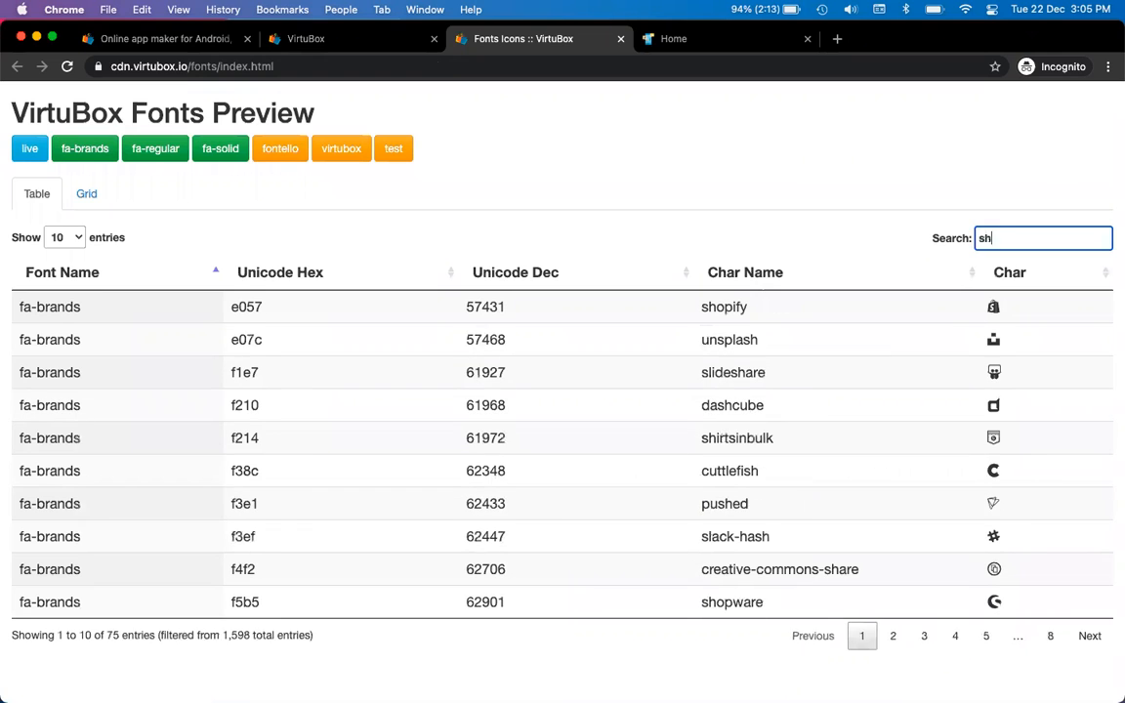
type("op")
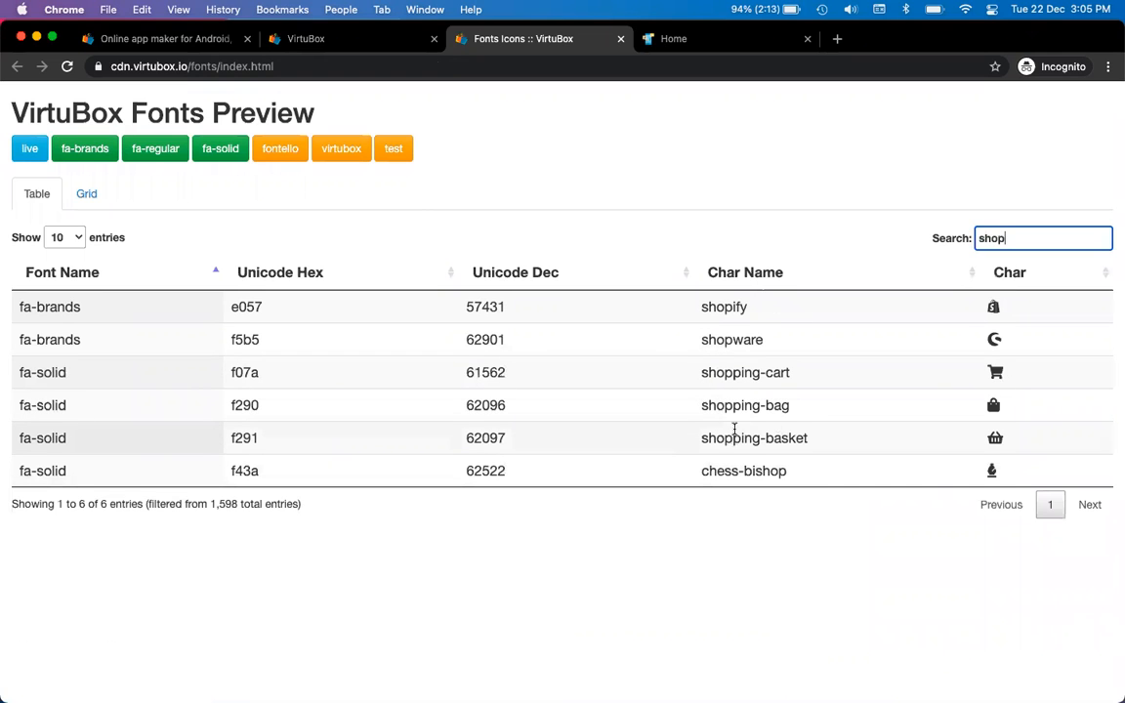
double_click(240, 404)
key("ctrl+c")
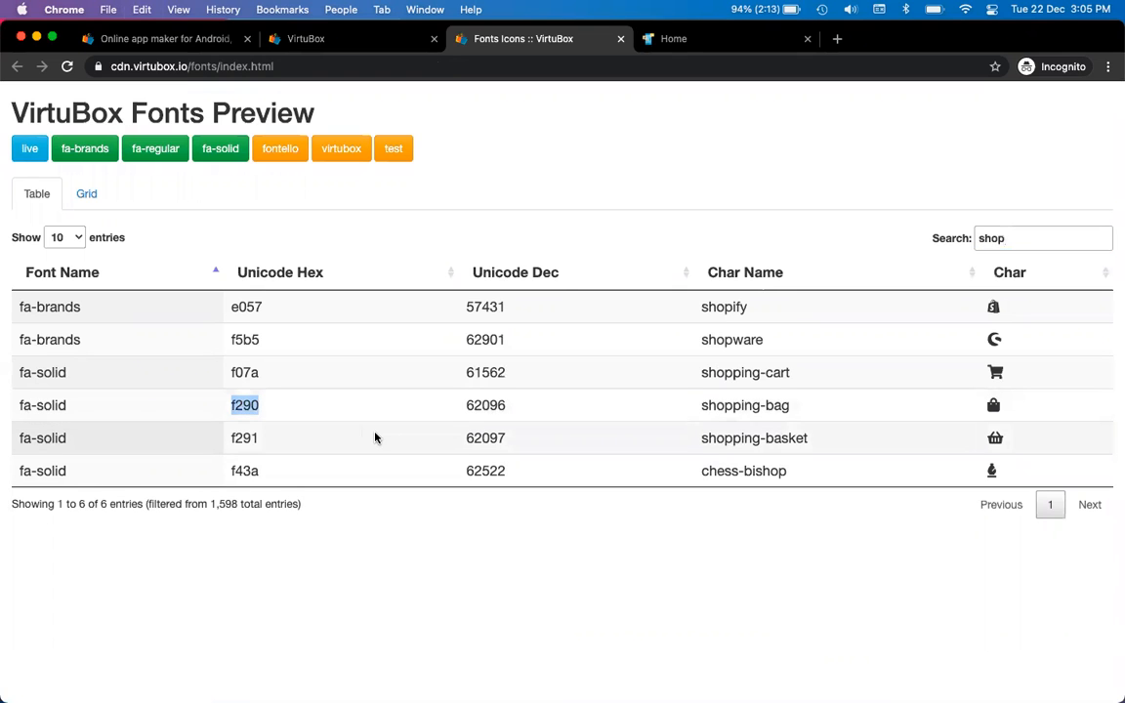
key("ctrl+shift+Tab")
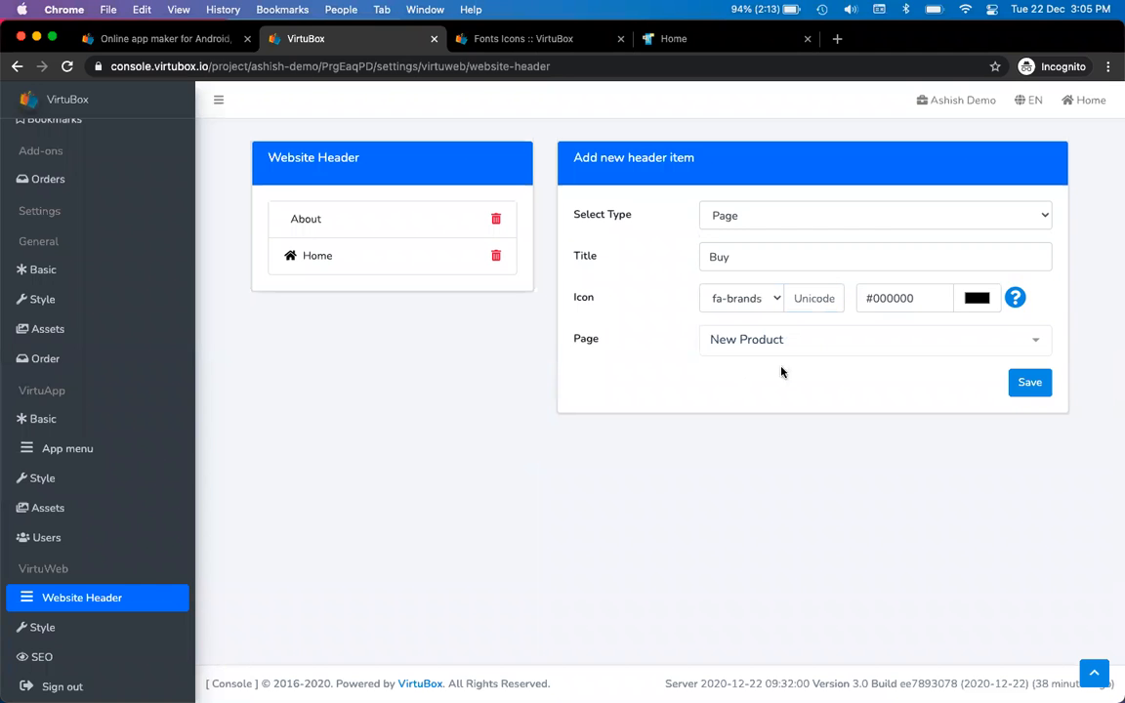
Set the Buy item's icon to fa-solid with Unicode f290
left_click(749, 299)
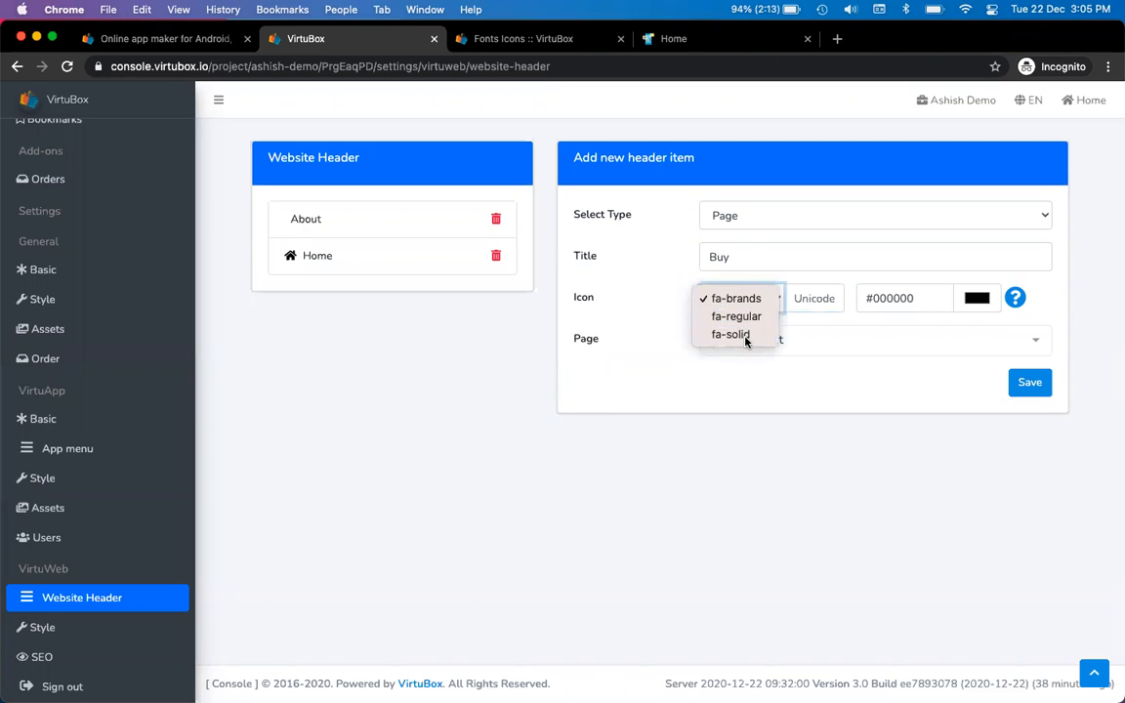
left_click(740, 334)
left_click(822, 292)
key("ctrl+v")
left_click(843, 430)
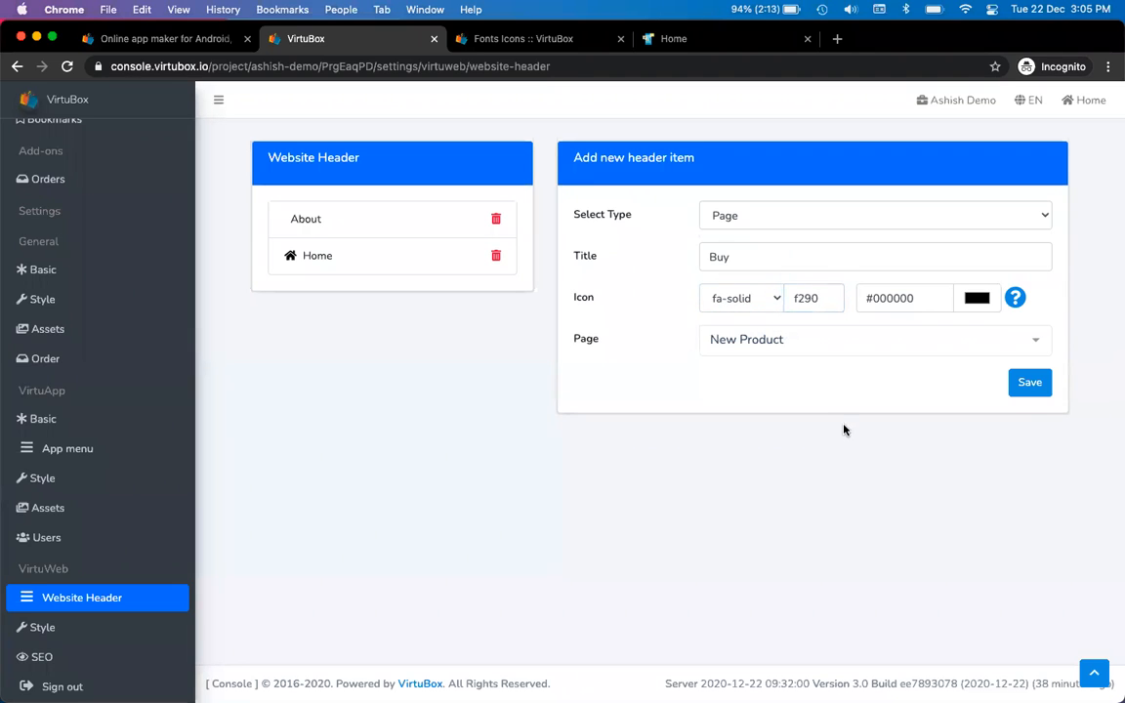
Save the Buy header item and reload the live site
left_click(1030, 383)
key("ctrl+Tab")
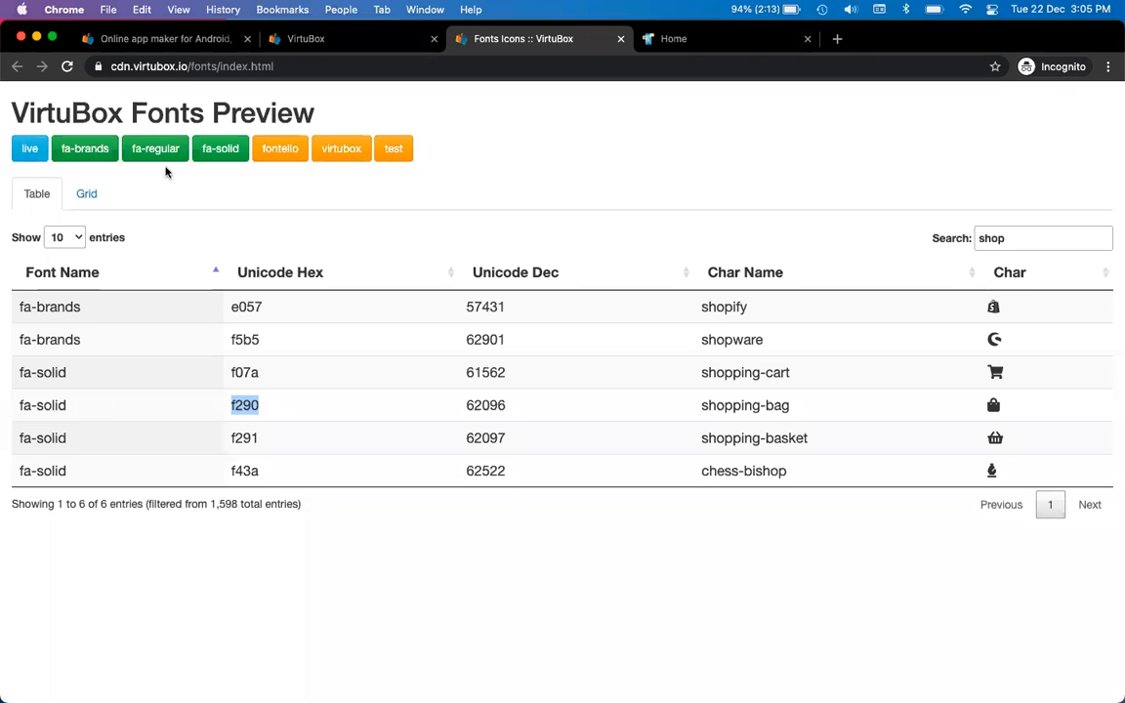
key("ctrl+Tab")
left_click(165, 124)
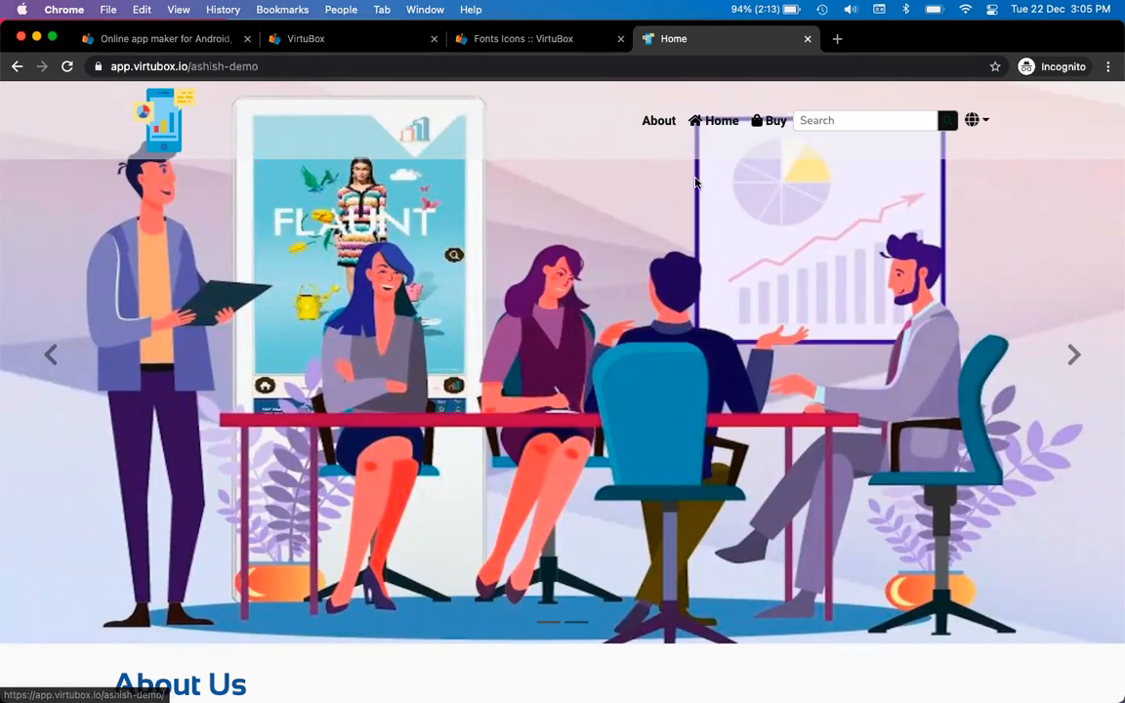
Verify Buy opens New Product and Home opens the home page, then return to Website Header
left_click(765, 123)
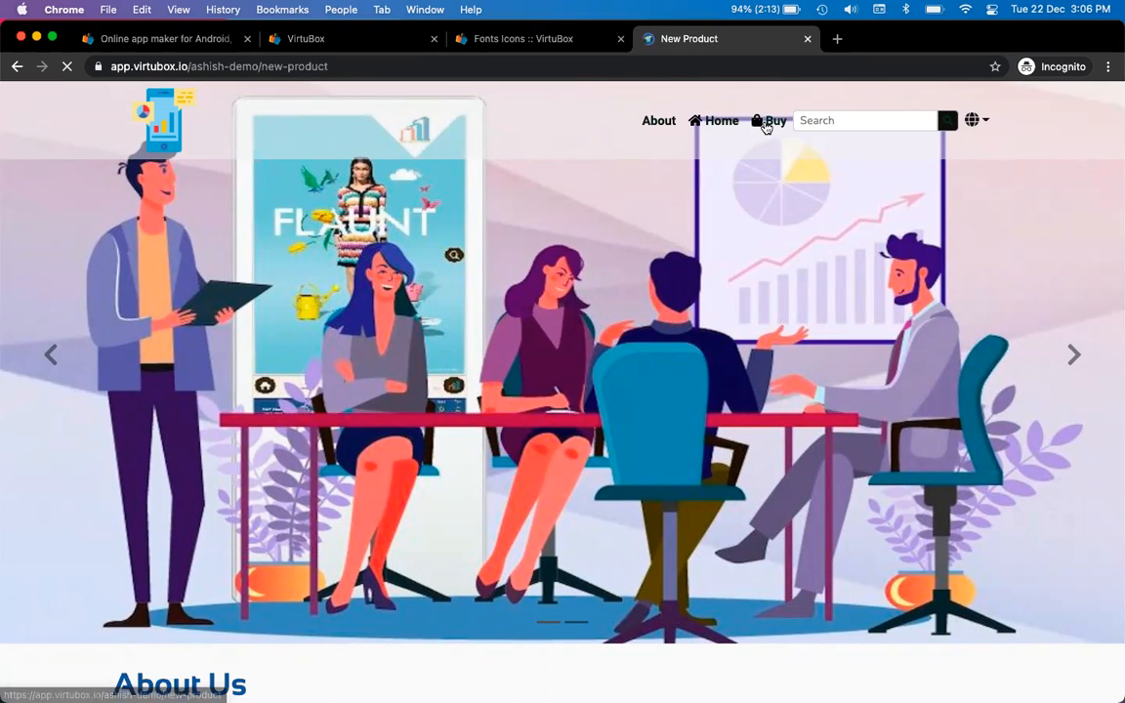
scroll(692, 310, "down", 5)
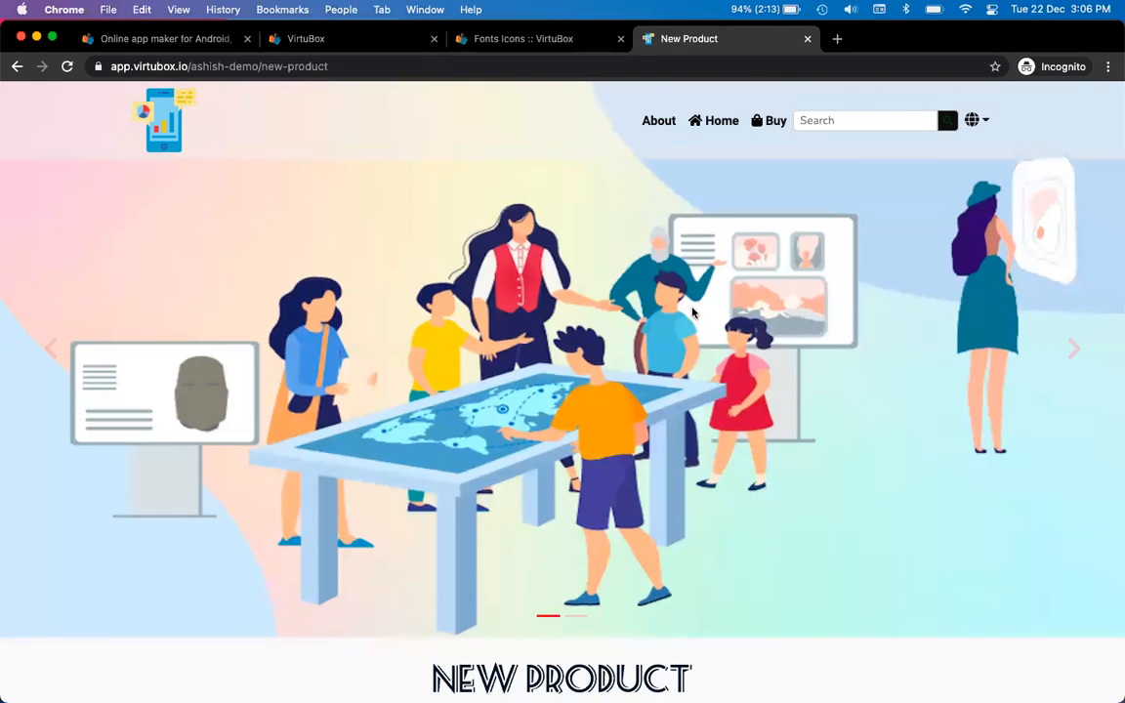
scroll(693, 312, "up", 5)
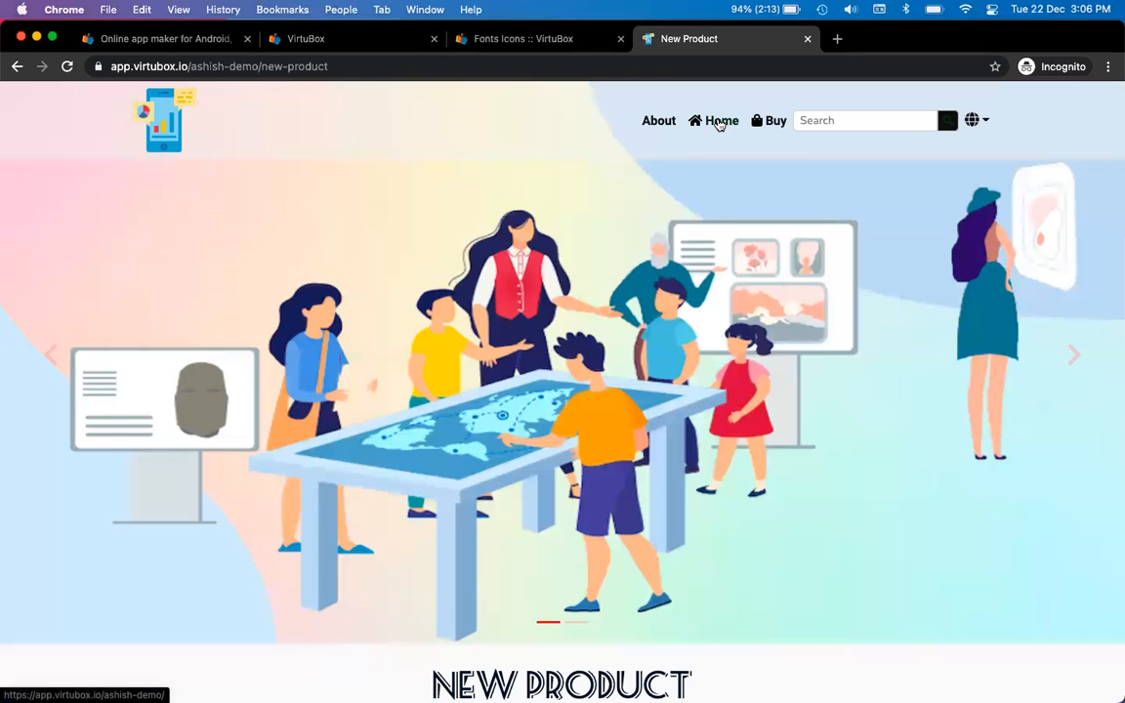
left_click(719, 121)
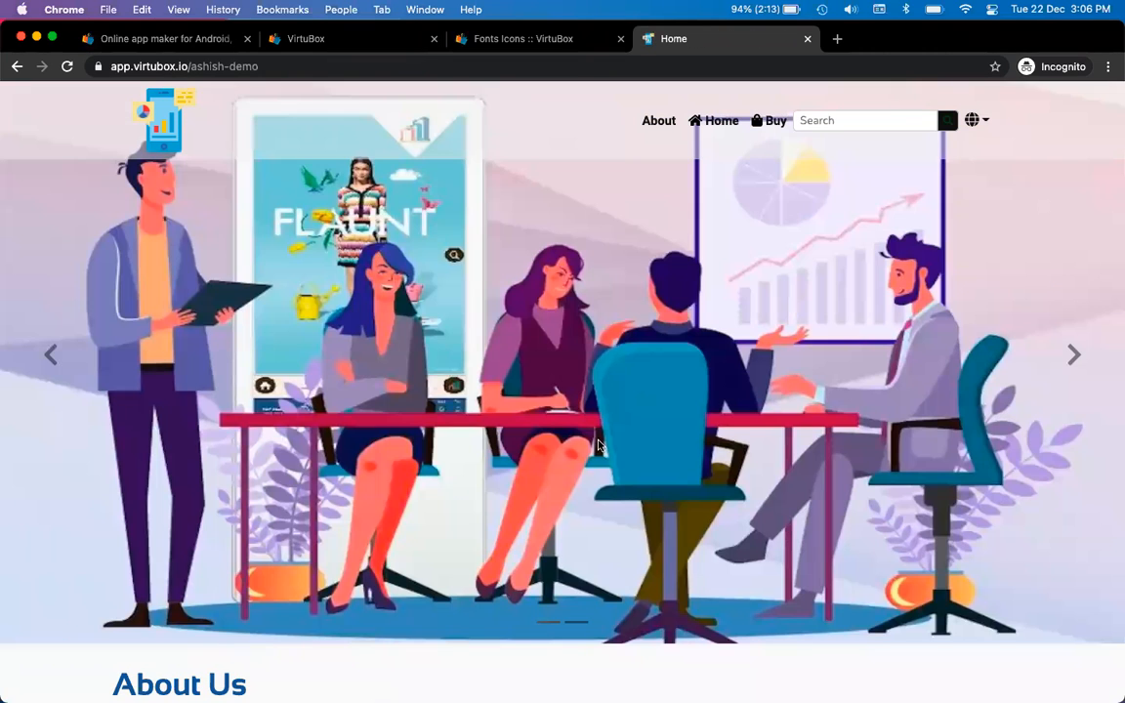
scroll(625, 388, "down", 2)
scroll(628, 268, "up", 2)
left_click(319, 41)
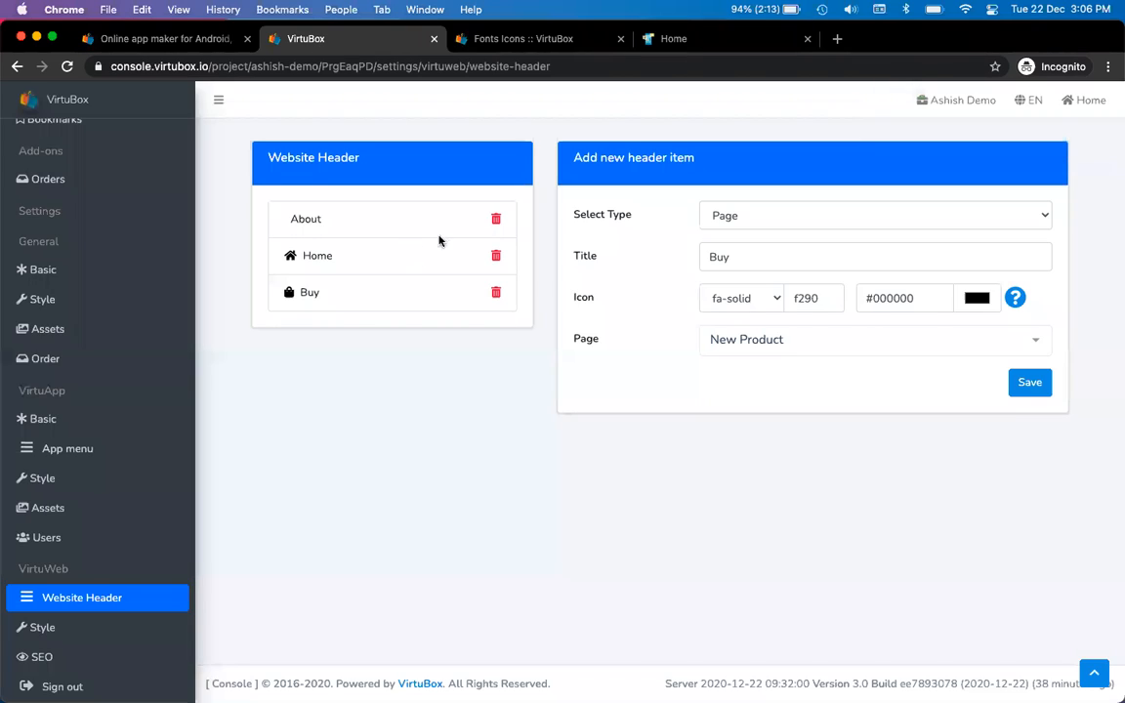
Delete the About header item, confirm the deletion, and glance at the live site preview
left_click(497, 221)
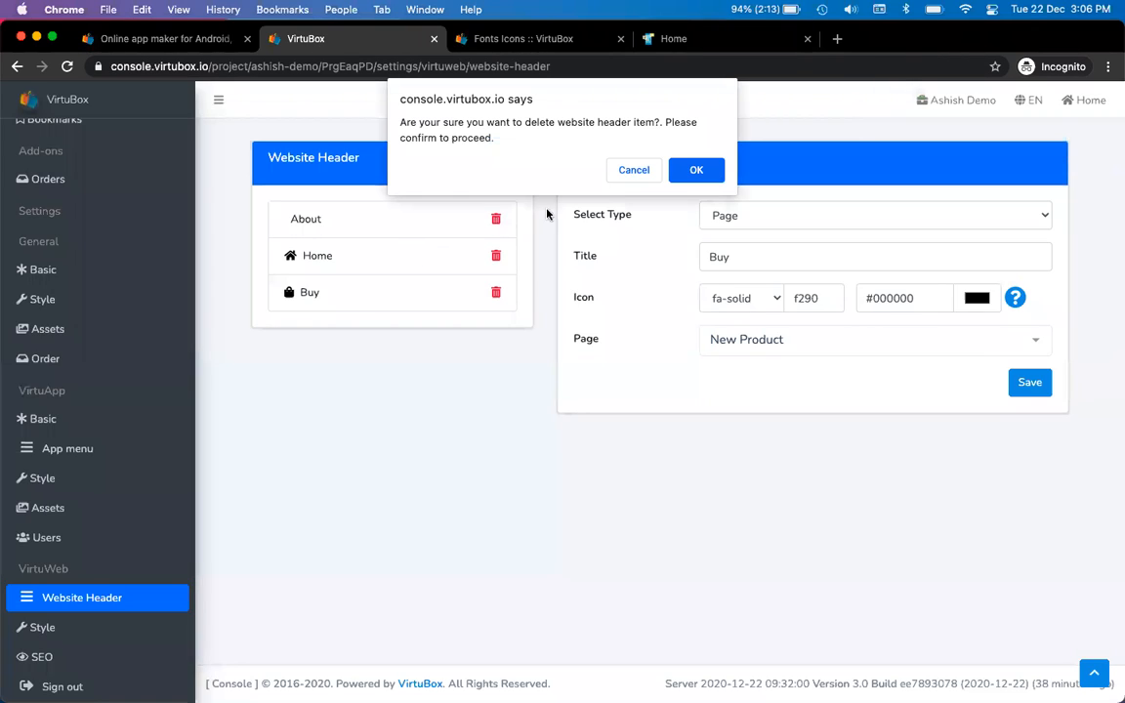
left_click(694, 170)
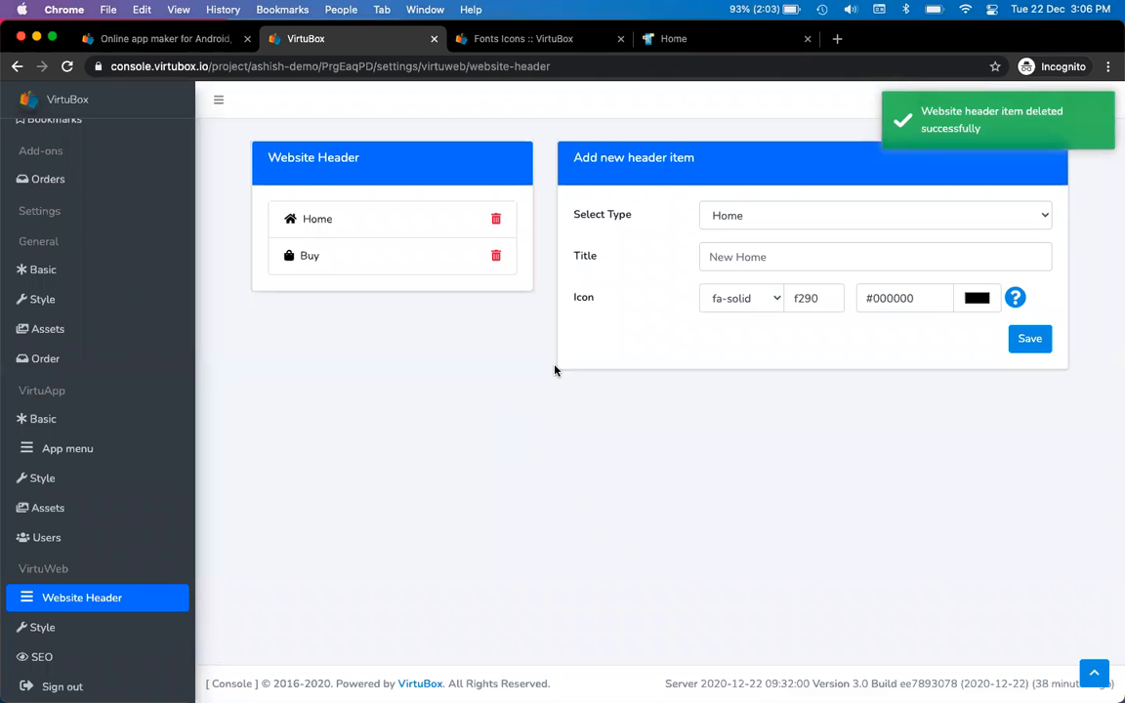
key("ctrl+Tab")
key("ctrl+Tab")
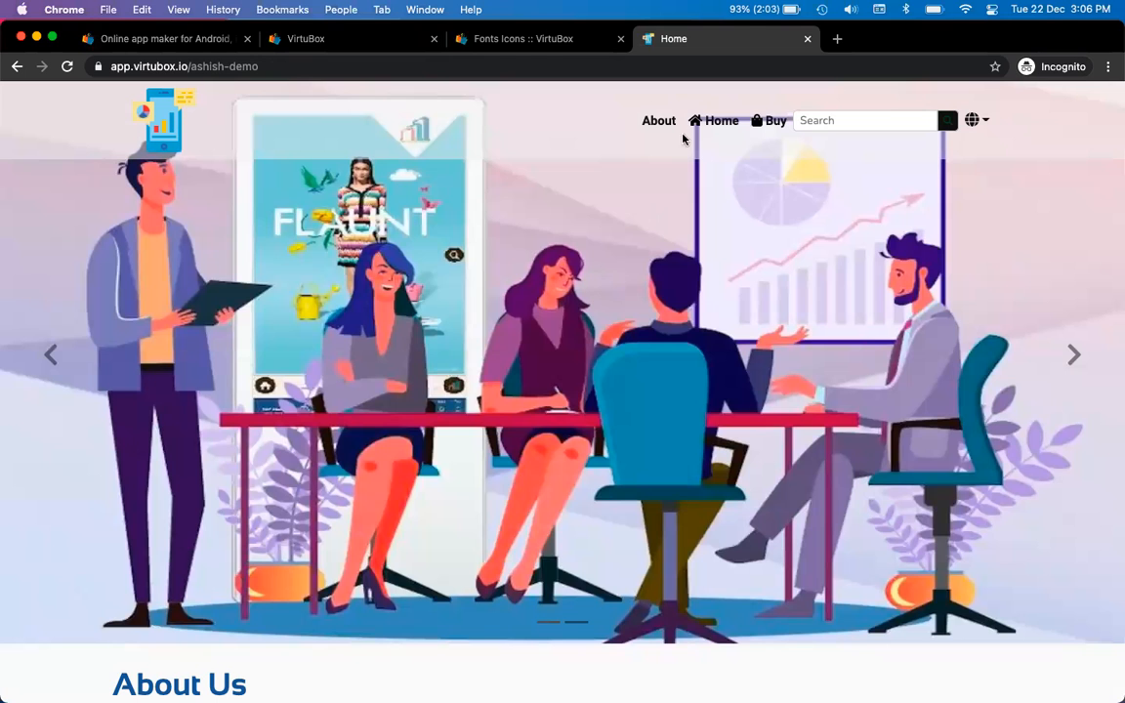
key("ctrl+shift+Tab")
key("ctrl+shift+Tab")
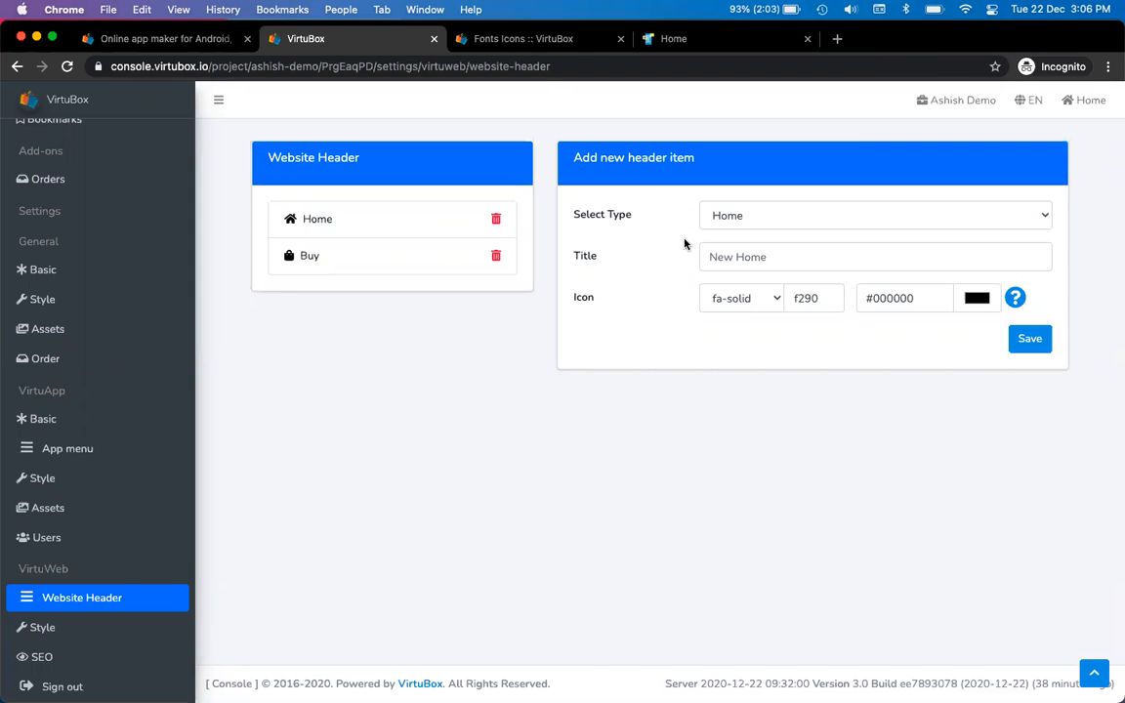
Make the new header item a Page type linked to the About Us page
left_click(832, 218)
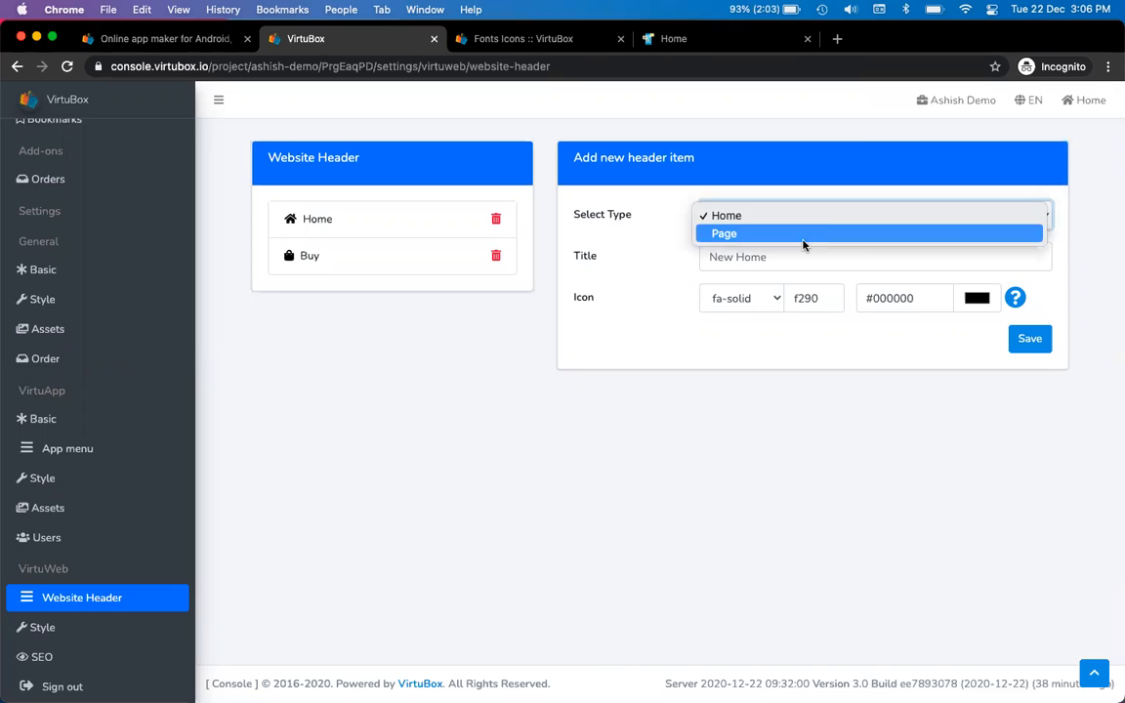
left_click(803, 235)
left_click(791, 256)
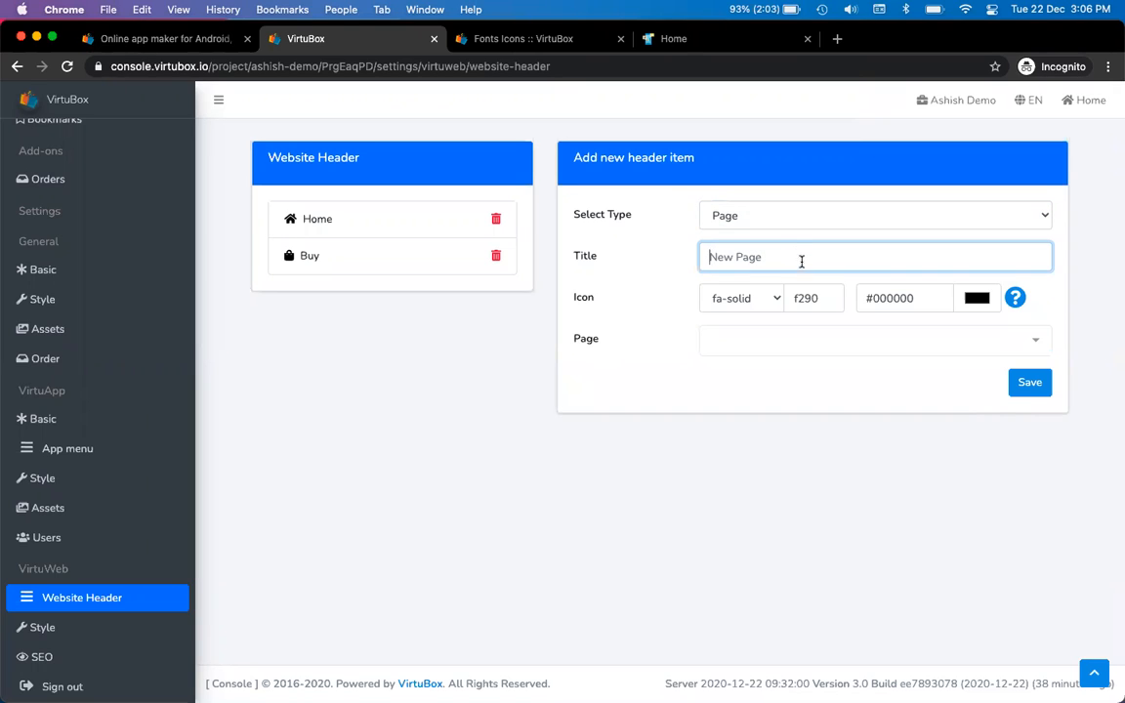
left_click(741, 340)
left_click(754, 281)
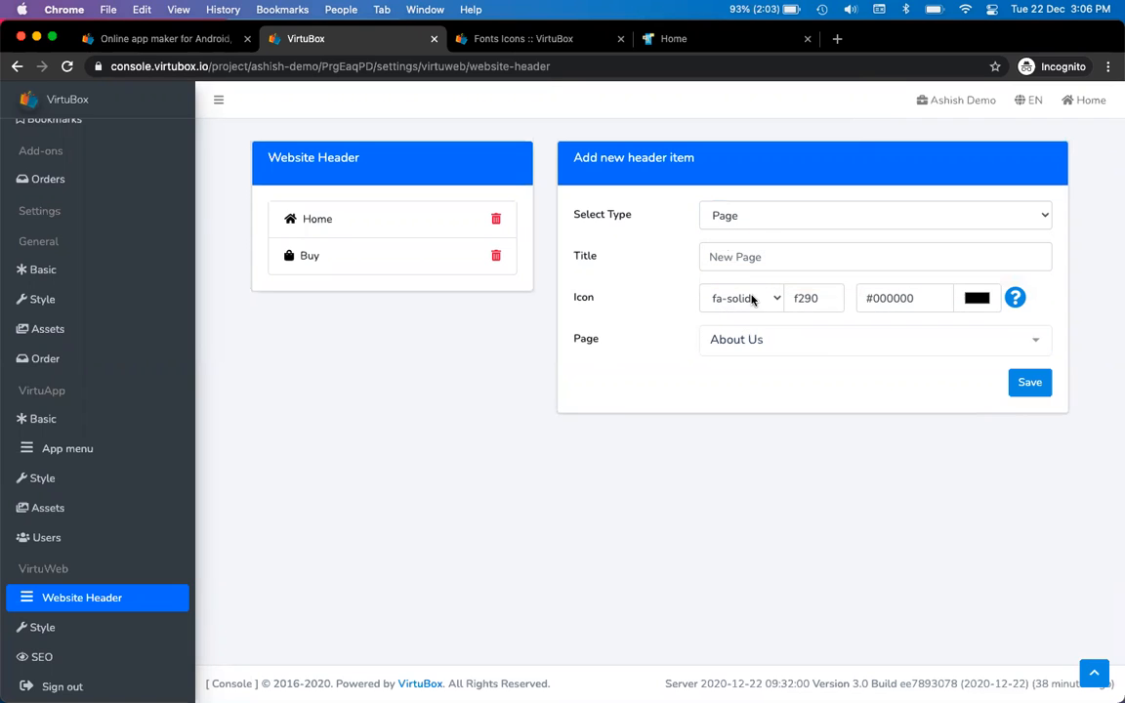
Search 'info' in the fonts preview, paste its code f129 as the icon, and save
key("ctrl+Tab")
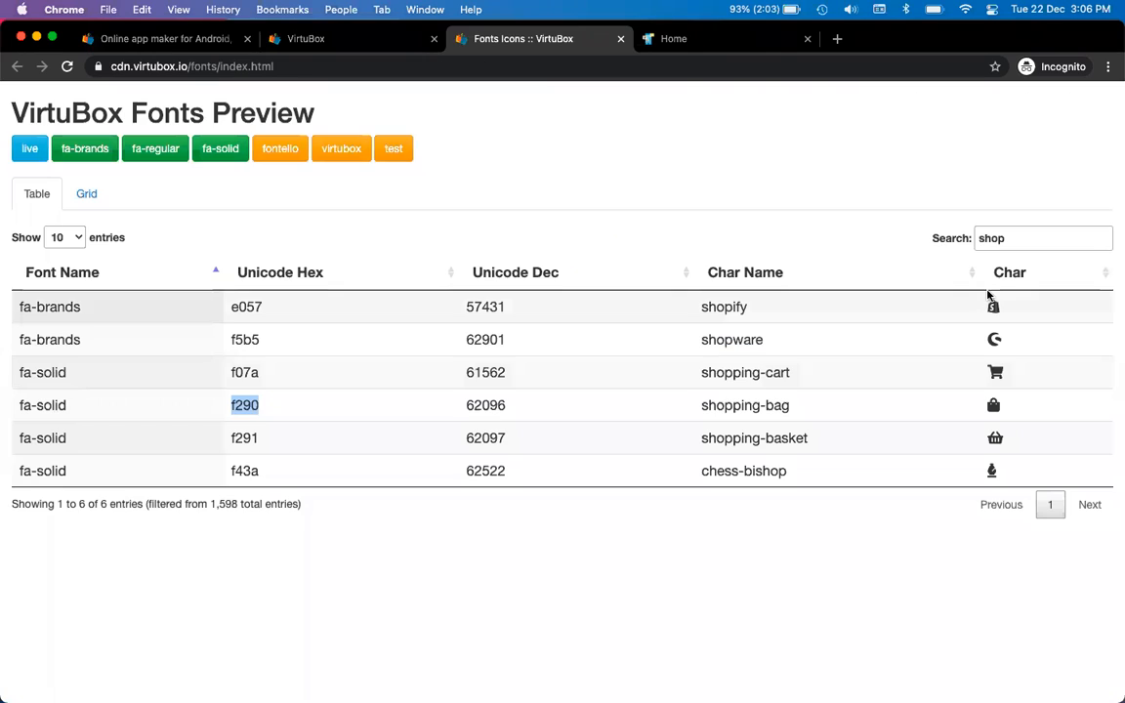
double_click(1021, 238)
type("about")
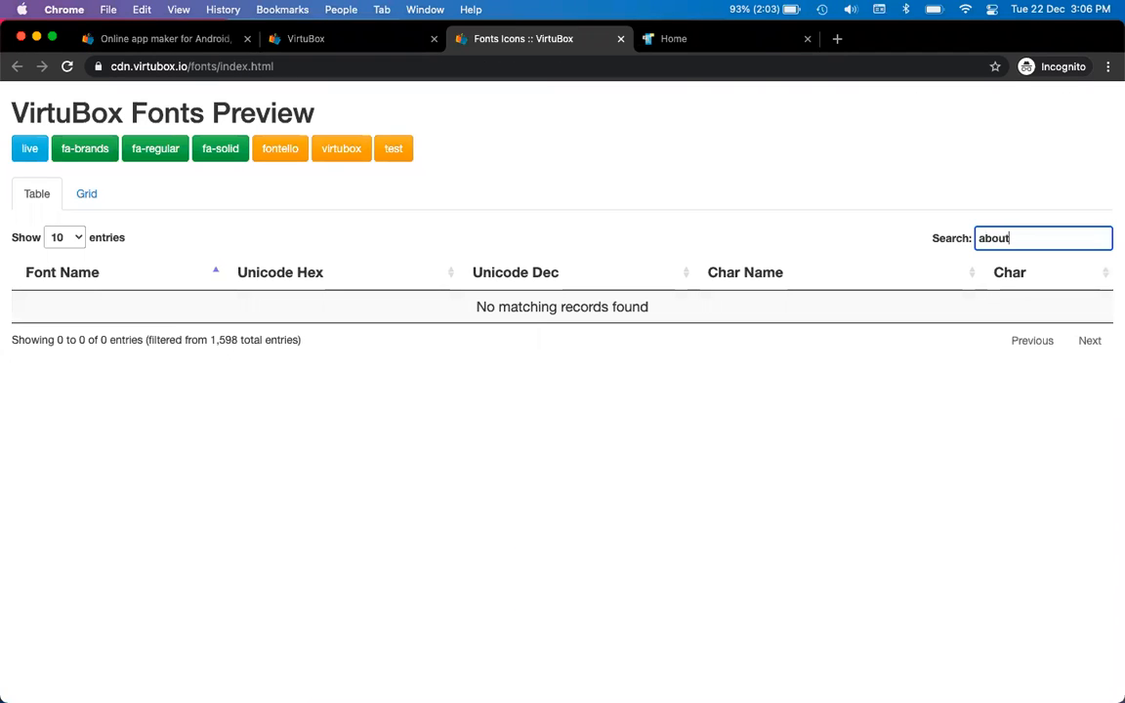
key("super+a")
type("info")
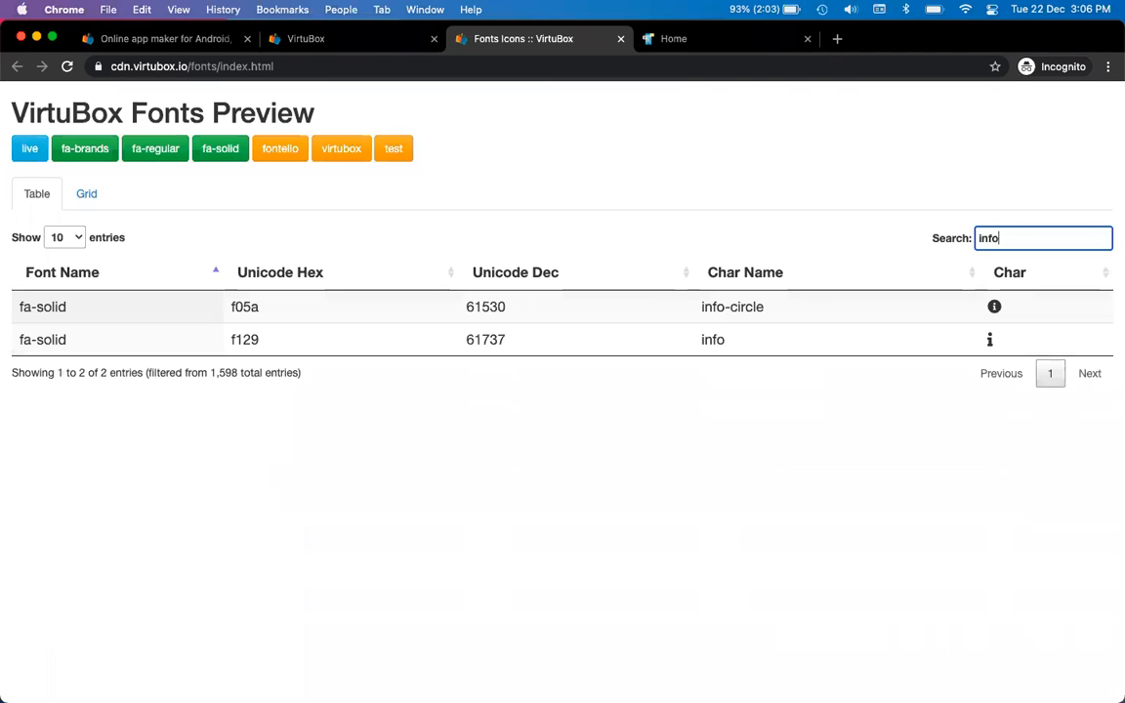
double_click(245, 339)
key("ctrl+c")
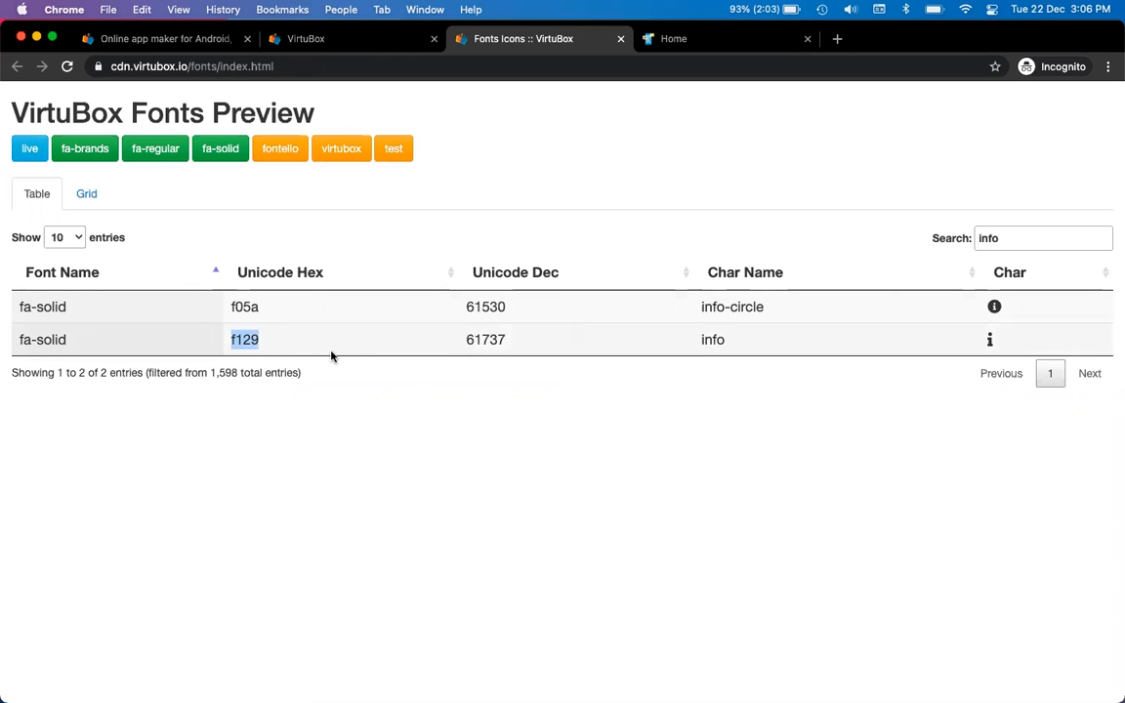
key("ctrl+shift+Tab")
double_click(823, 297)
key("ctrl+v")
left_click(1029, 382)
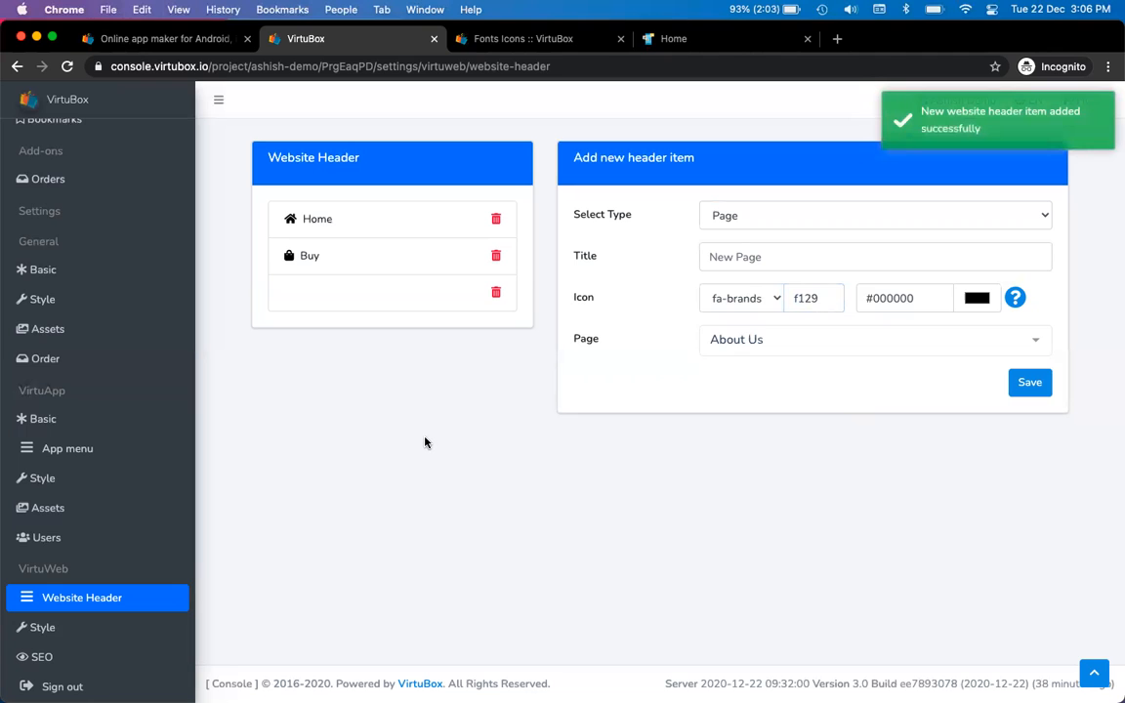
key("ctrl+Tab")
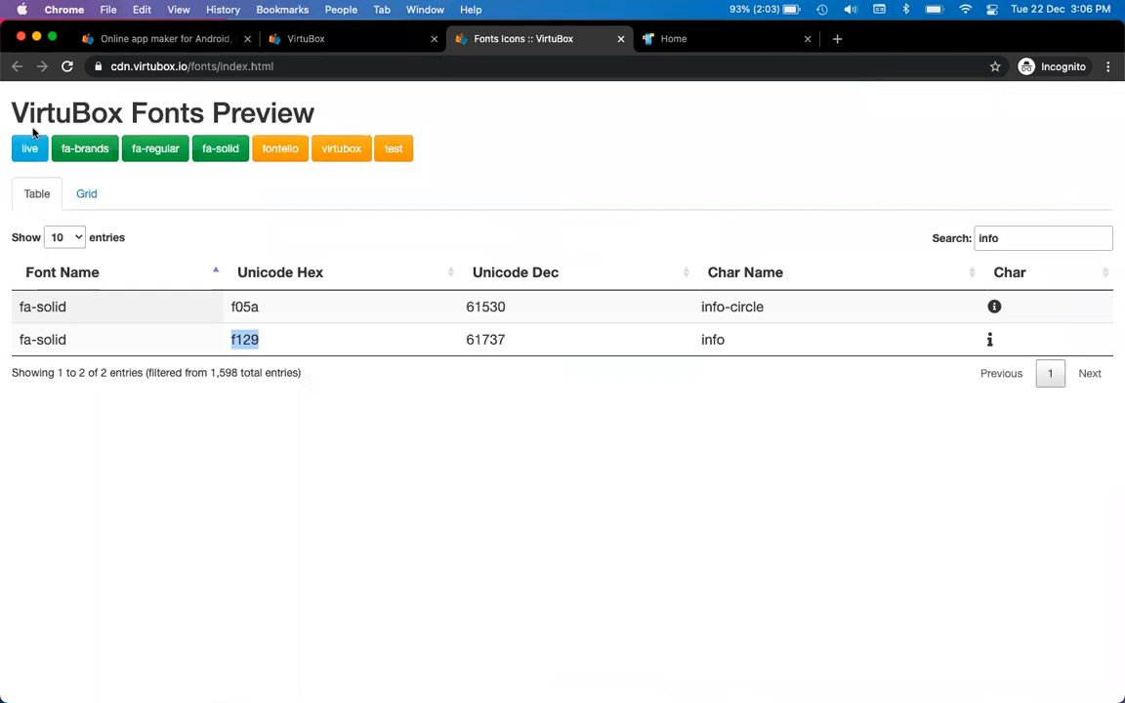
Reload the live site to verify its header shows only Home and Buy, then return to settings
key("ctrl+Tab")
left_click(66, 67)
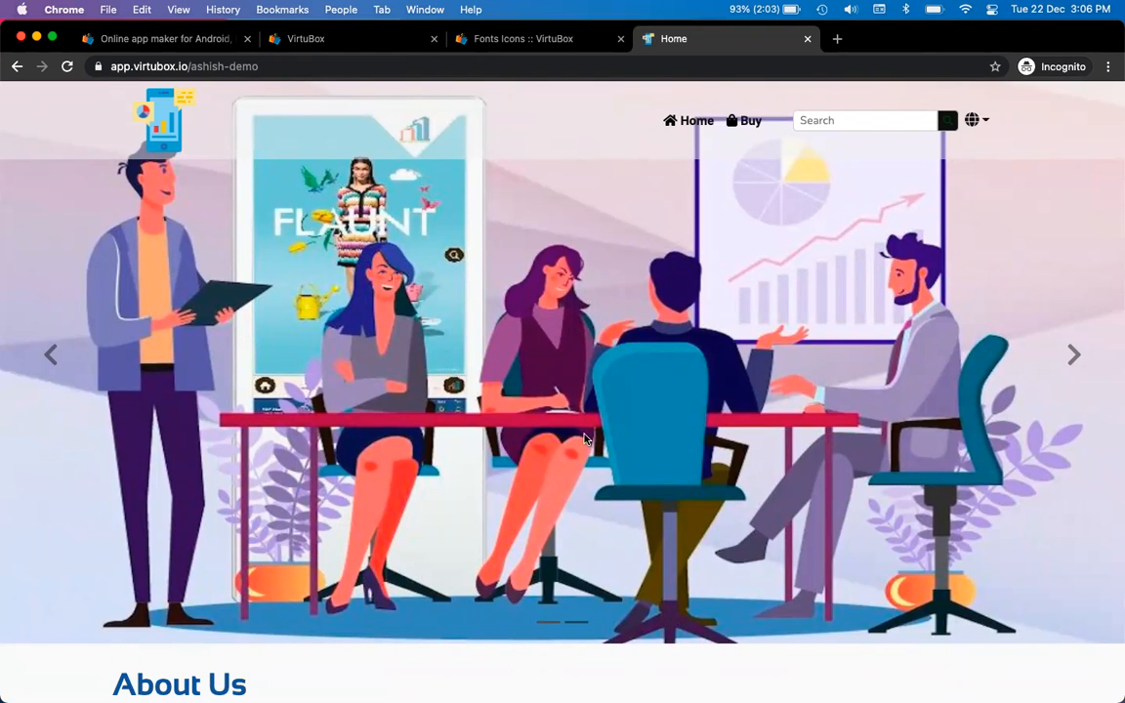
key("ctrl+shift+Tab")
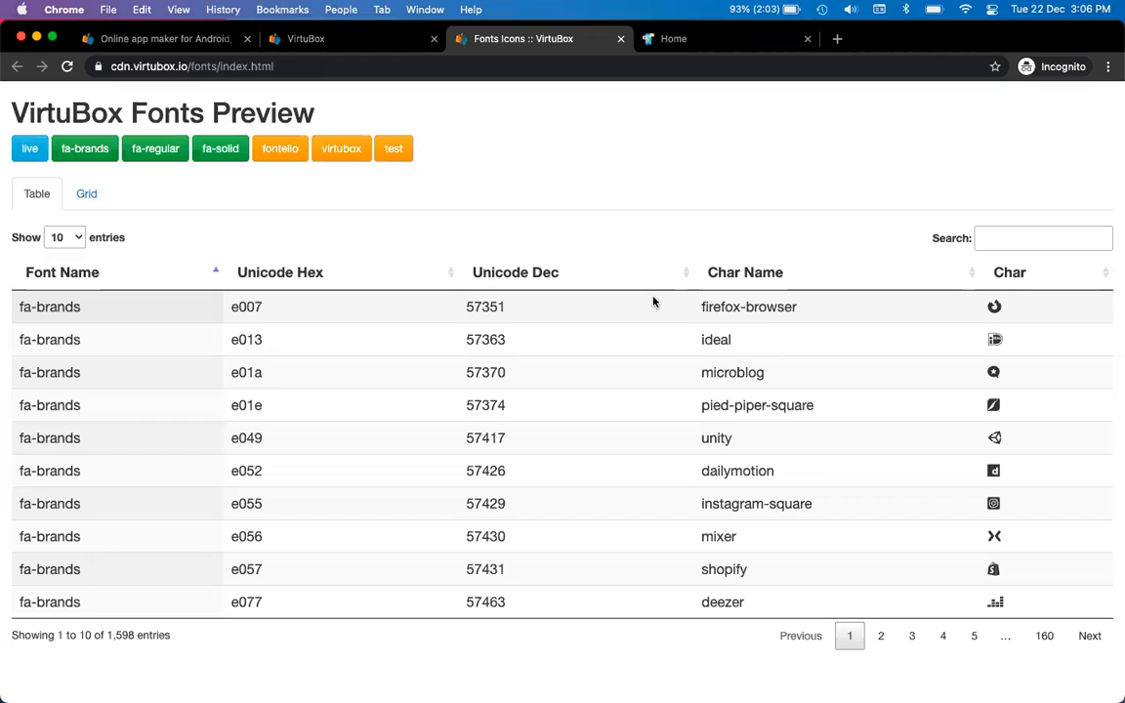
key("ctrl+shift+Tab")
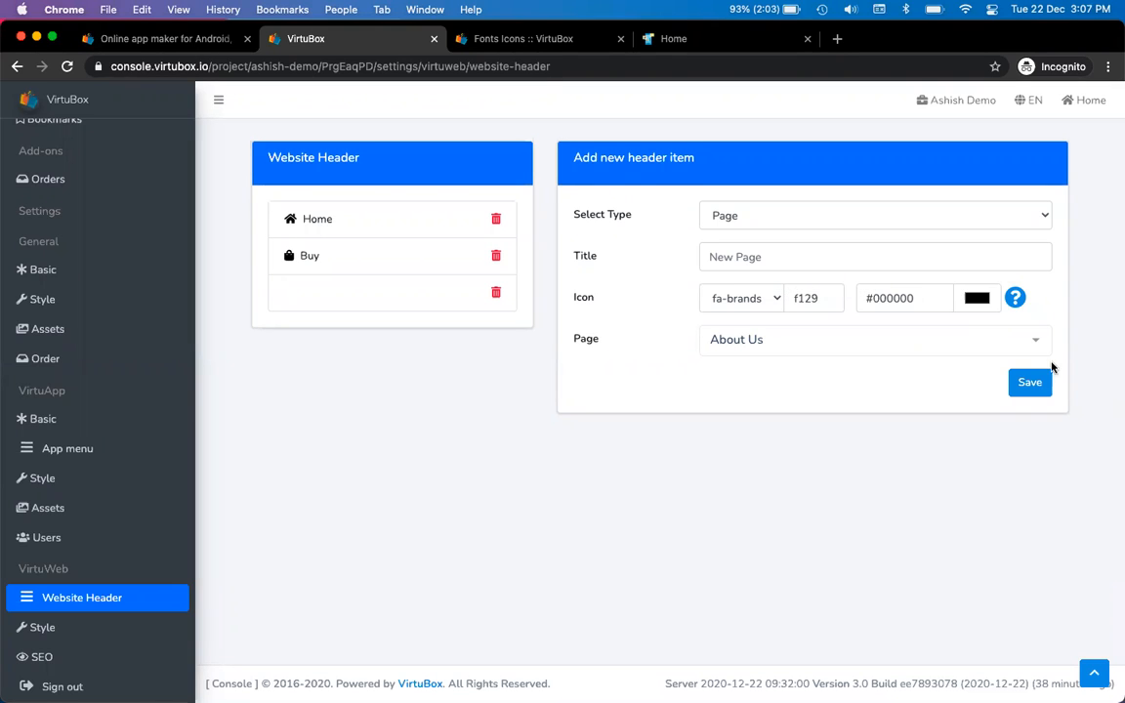
Add and save a header item titled 'About', then reload the live site to check it
left_click(1029, 382)
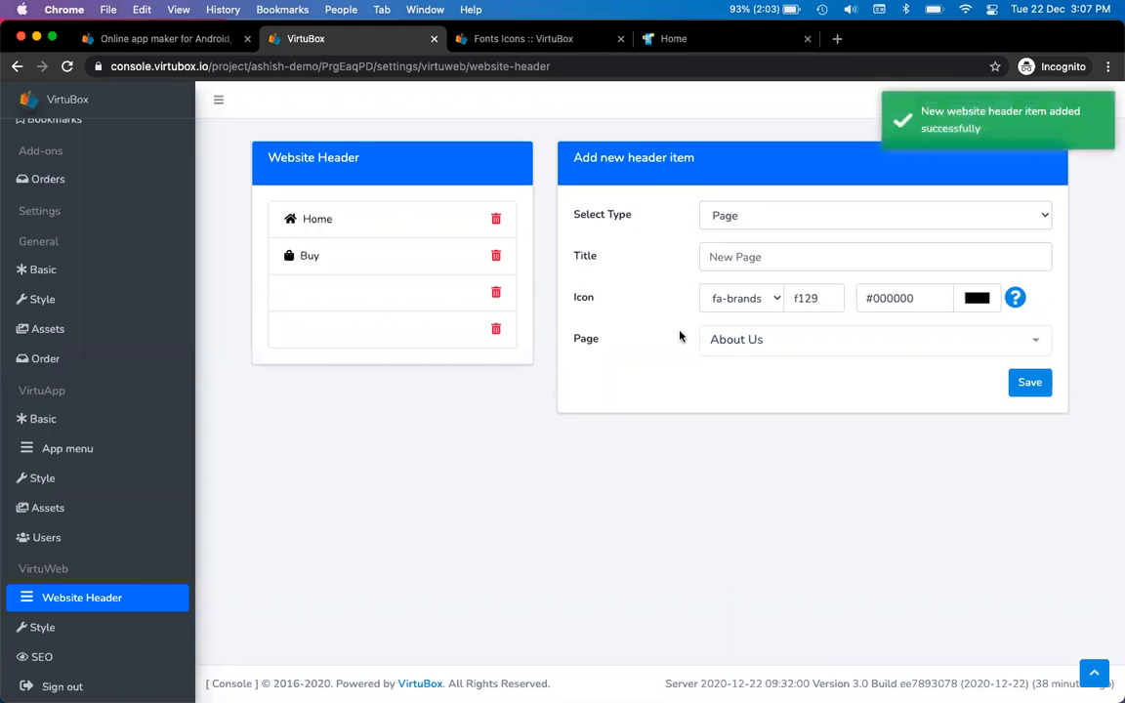
left_click(759, 259)
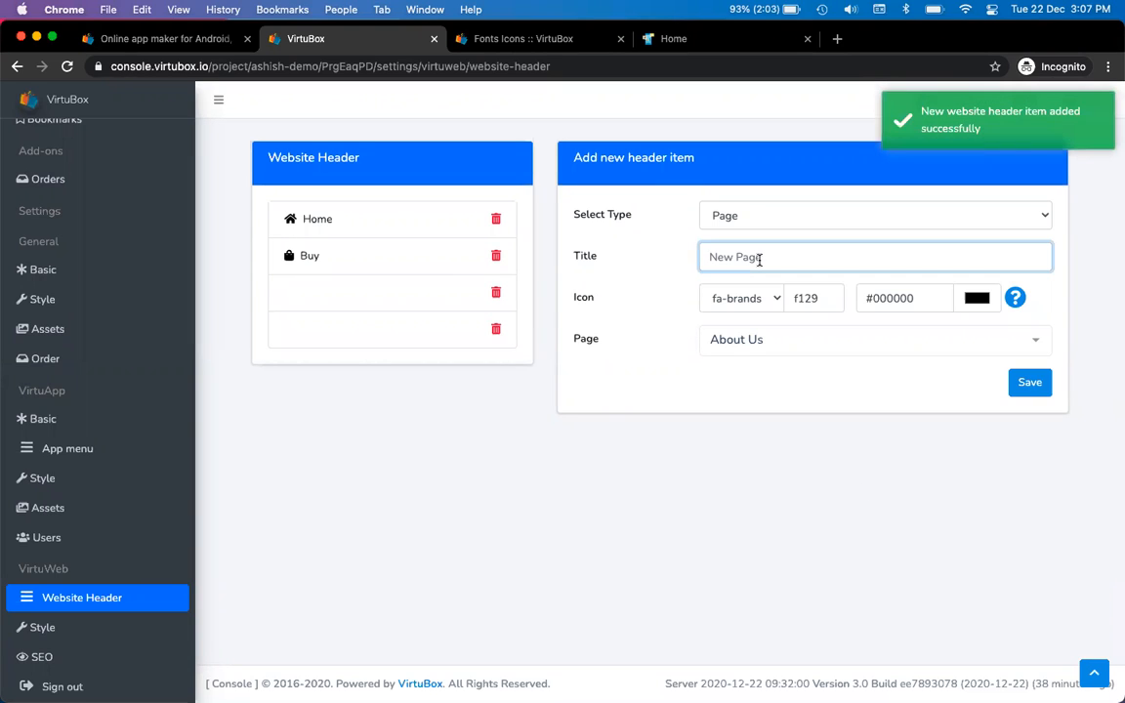
type("About")
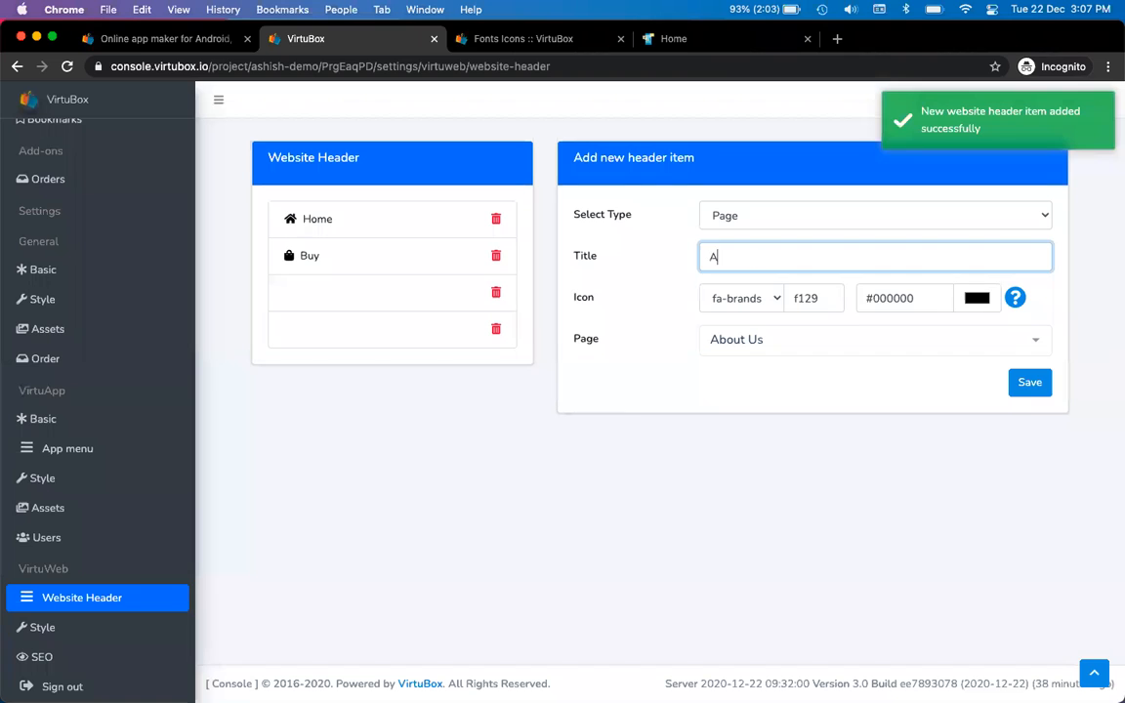
left_click(1027, 383)
key("ctrl+Tab")
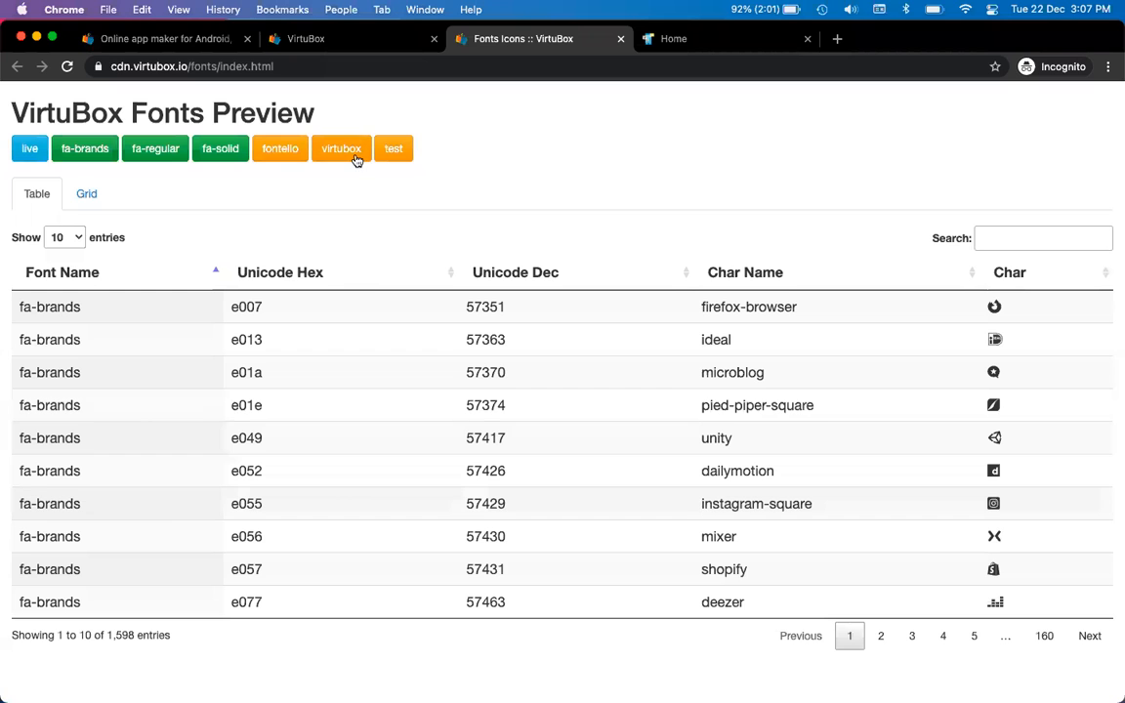
key("ctrl+Tab")
left_click(67, 66)
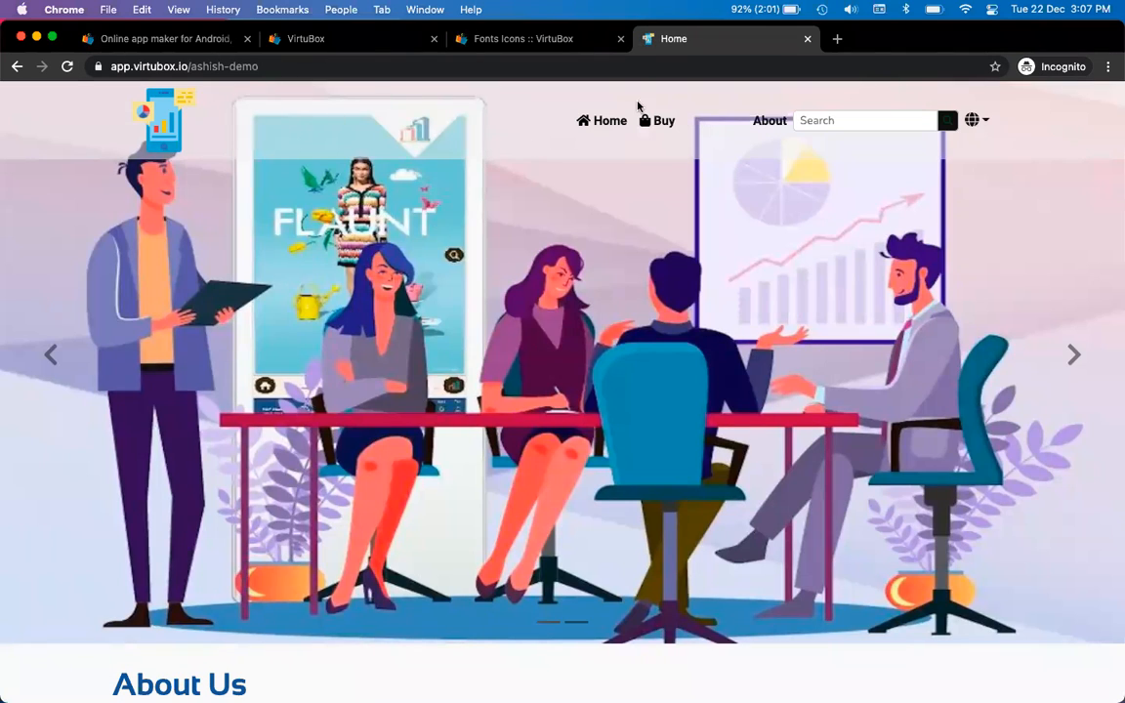
key("ctrl+shift+Tab")
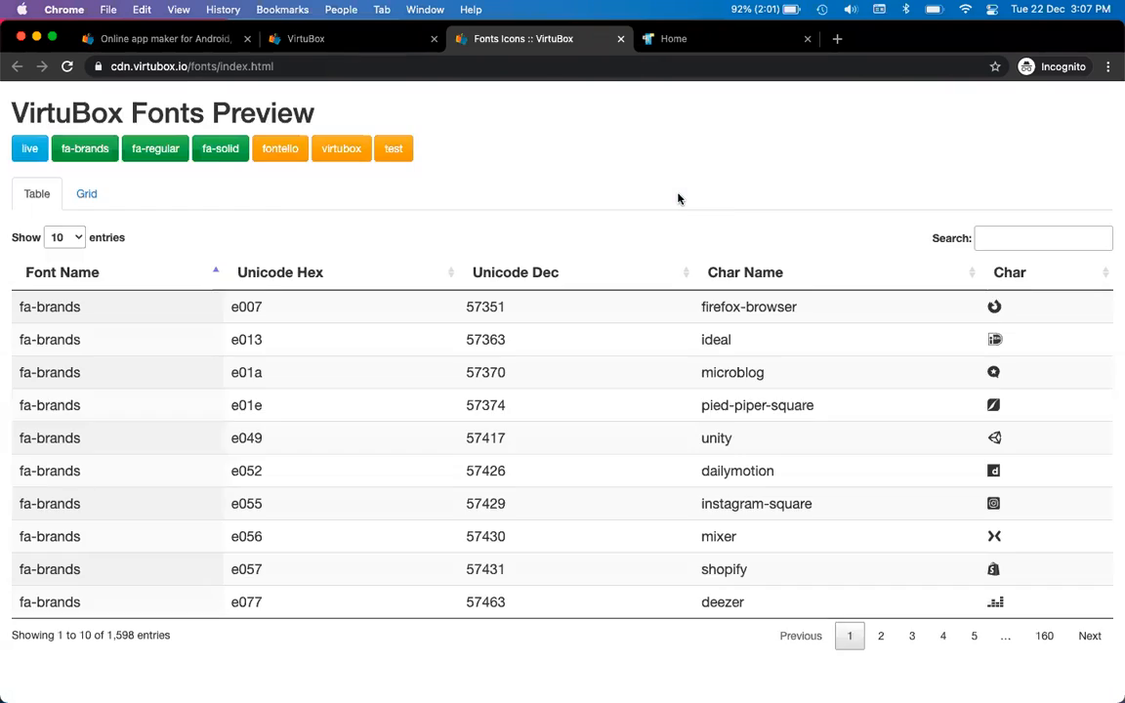
key("ctrl+shift+Tab")
Save another header item with dark red icon colour #540d0d and refresh the live site
left_click(975, 299)
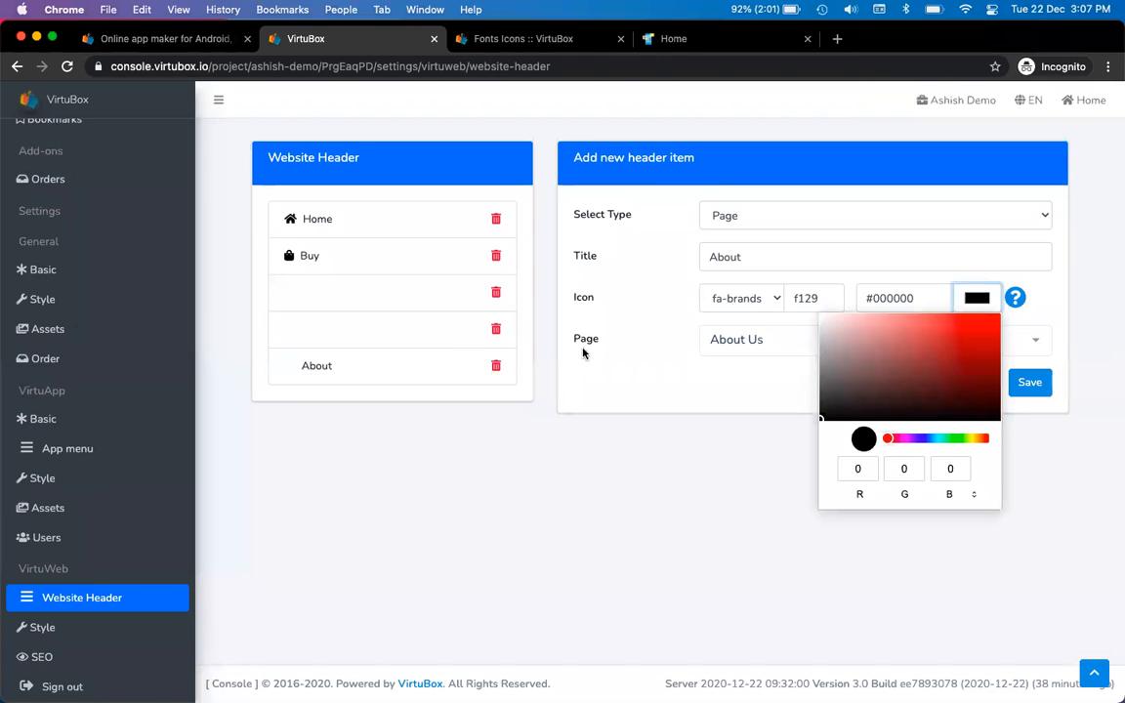
left_click(664, 502)
left_click(768, 259)
key("BackSpace")
key("BackSpace")
key("BackSpace")
key("BackSpace")
key("BackSpace")
left_click(976, 298)
left_click_drag(929, 351, 969, 385)
left_click(755, 441)
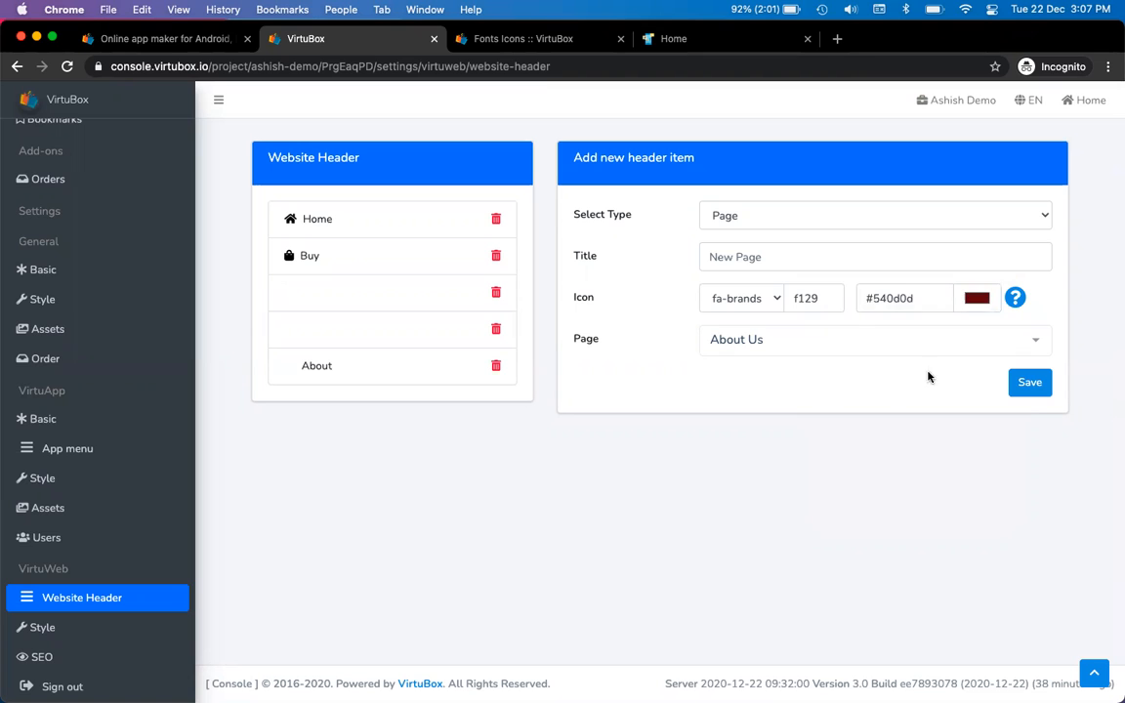
left_click(1027, 381)
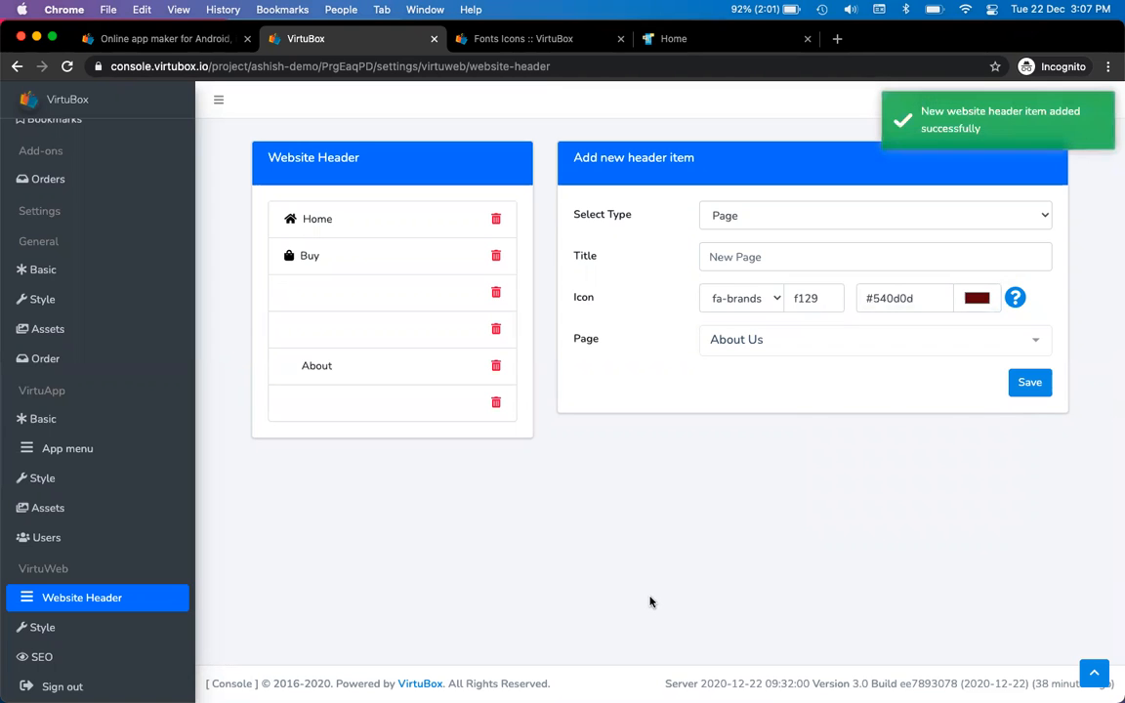
key("ctrl+Tab")
key("ctrl+Tab")
left_click(68, 68)
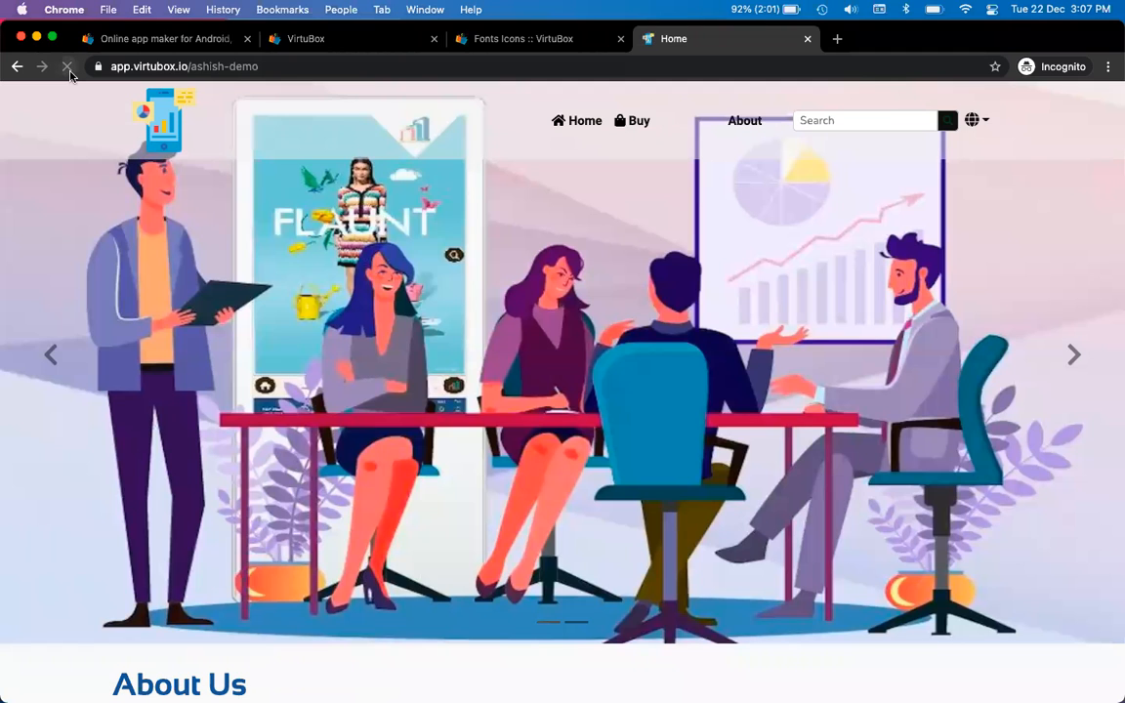
Delete the blank header items, keeping the About item, so Home, Buy and About remain
key("ctrl+shift+Tab")
key("ctrl+shift+Tab")
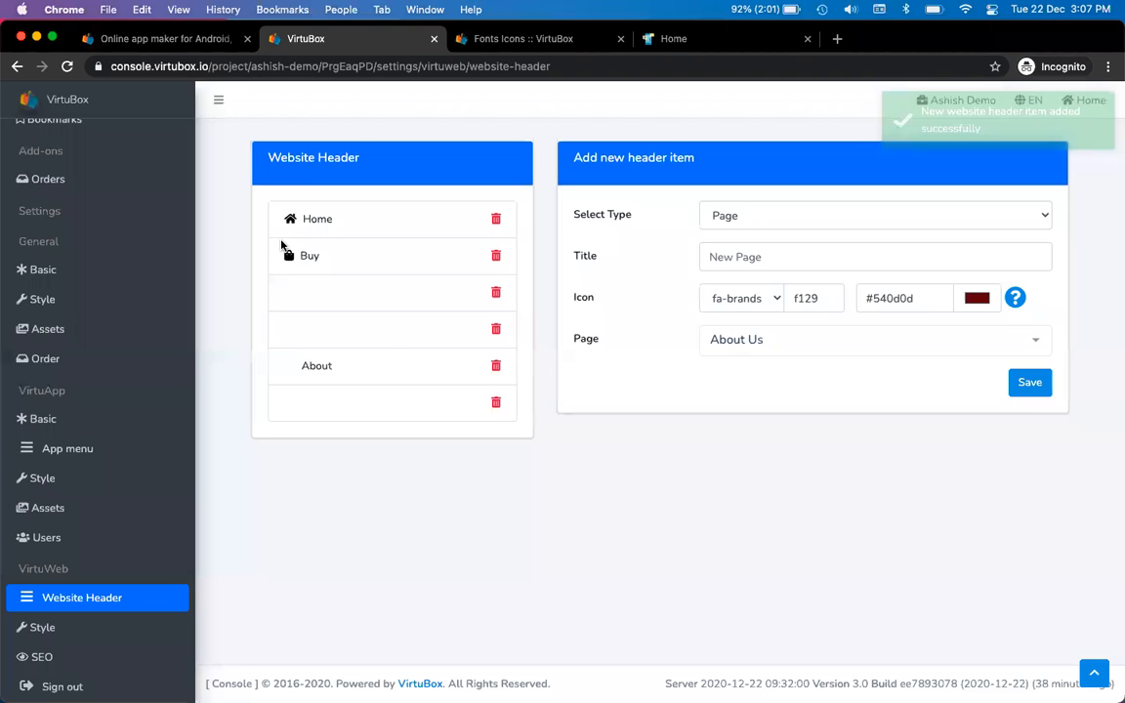
left_click(496, 294)
left_click(693, 168)
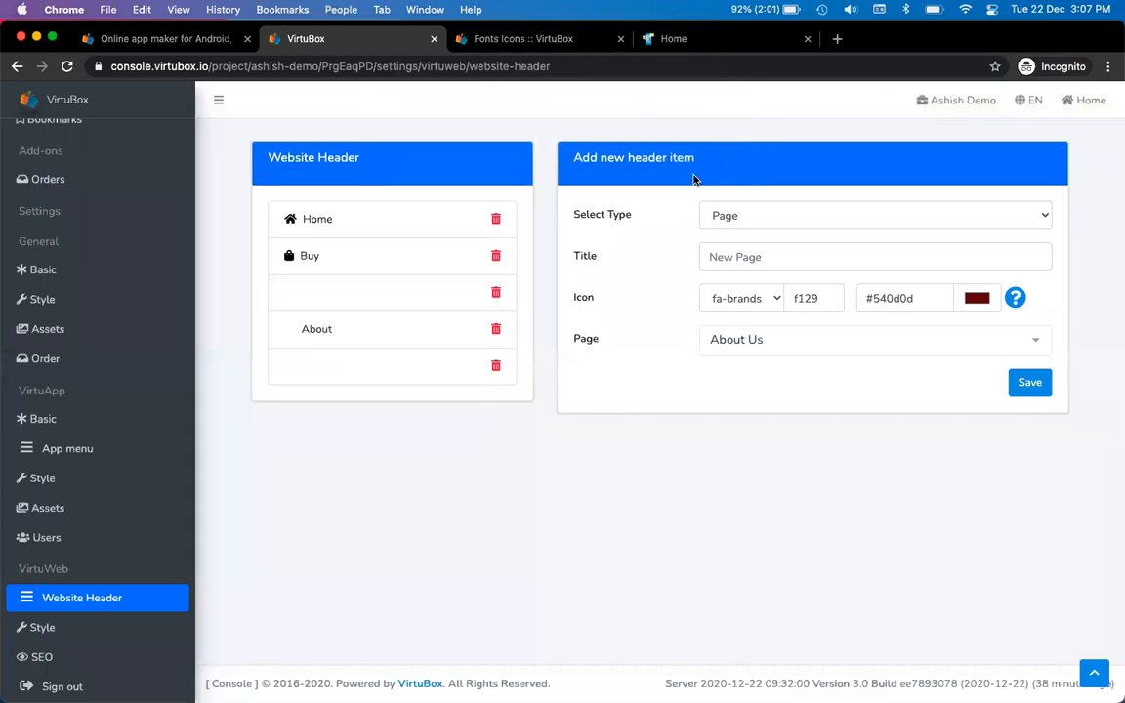
left_click(495, 292)
key("Return")
left_click(494, 295)
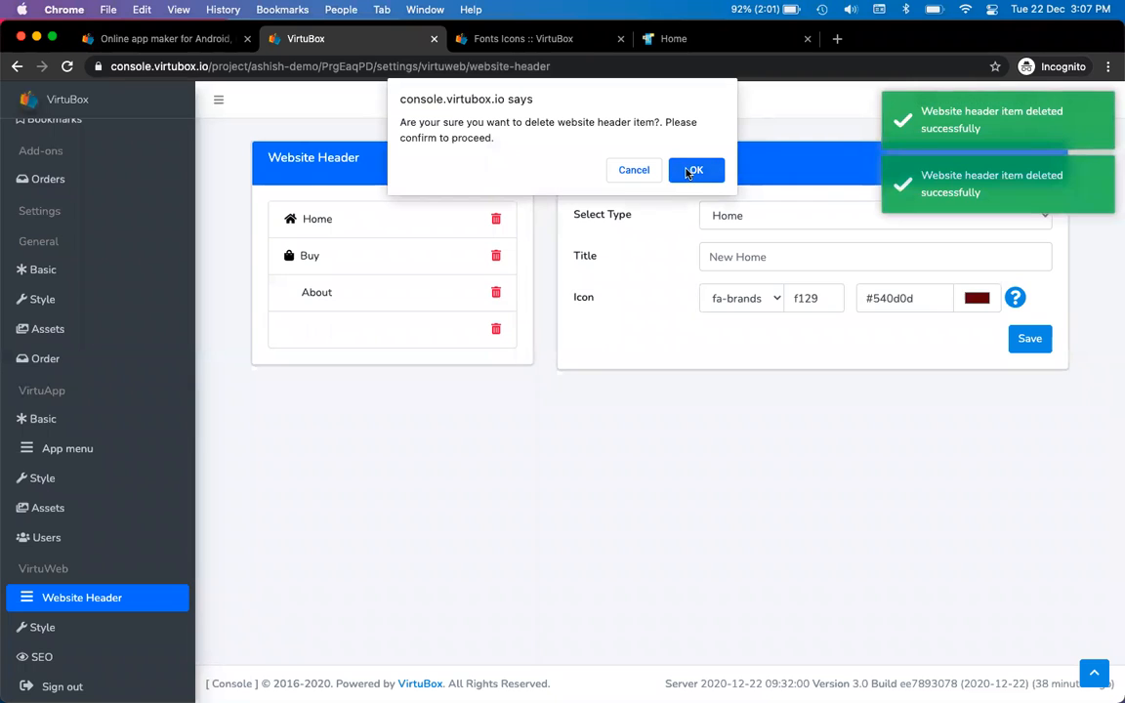
left_click(631, 170)
left_click(495, 330)
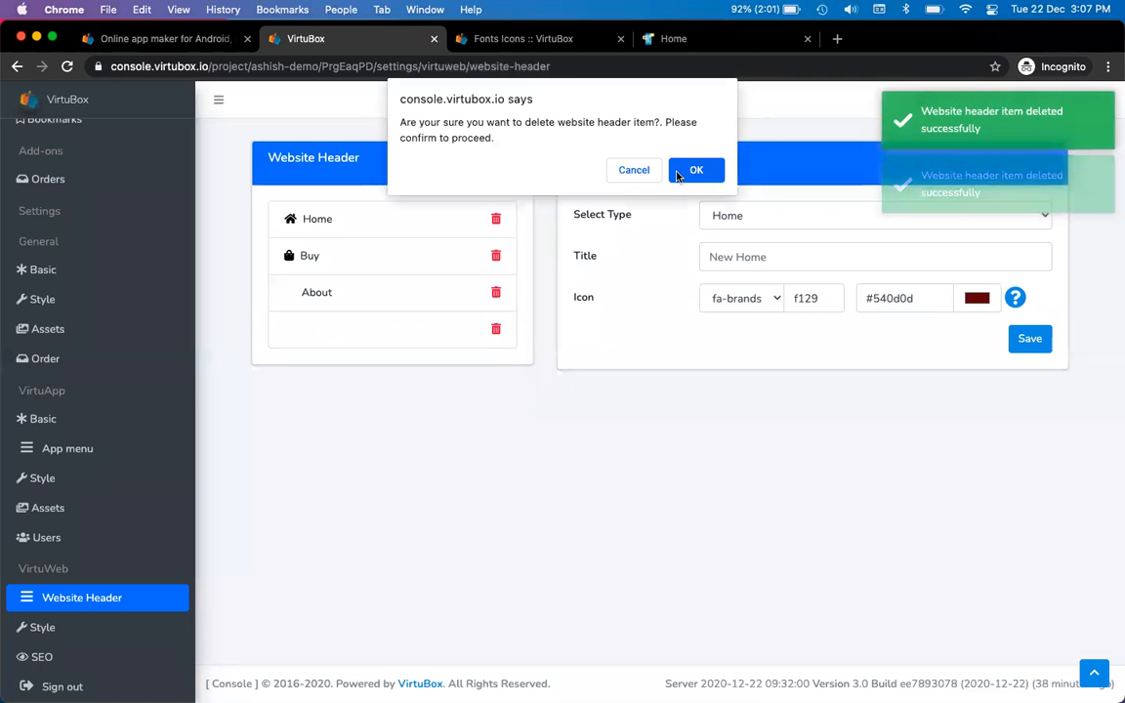
left_click(680, 173)
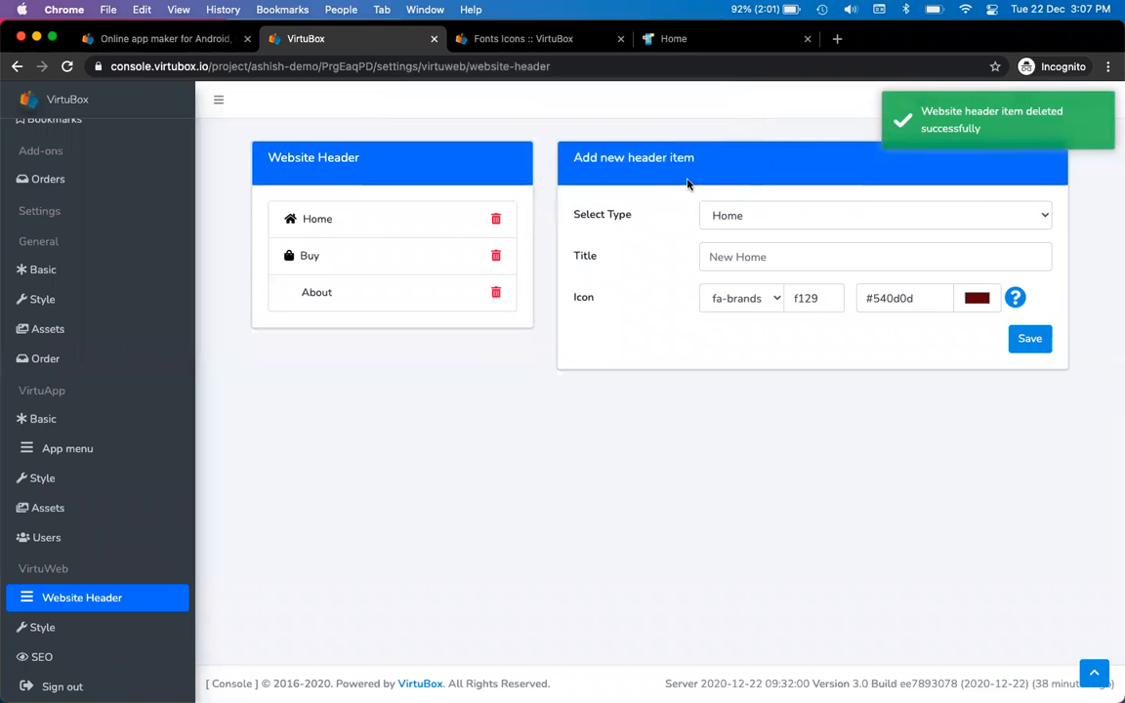
Set the new header item's type to Page and begin entering its title
left_click(799, 214)
left_click(781, 234)
left_click(778, 257)
Save an 'About' item linked to About Us with a black #000000 icon using code f129
type("About")
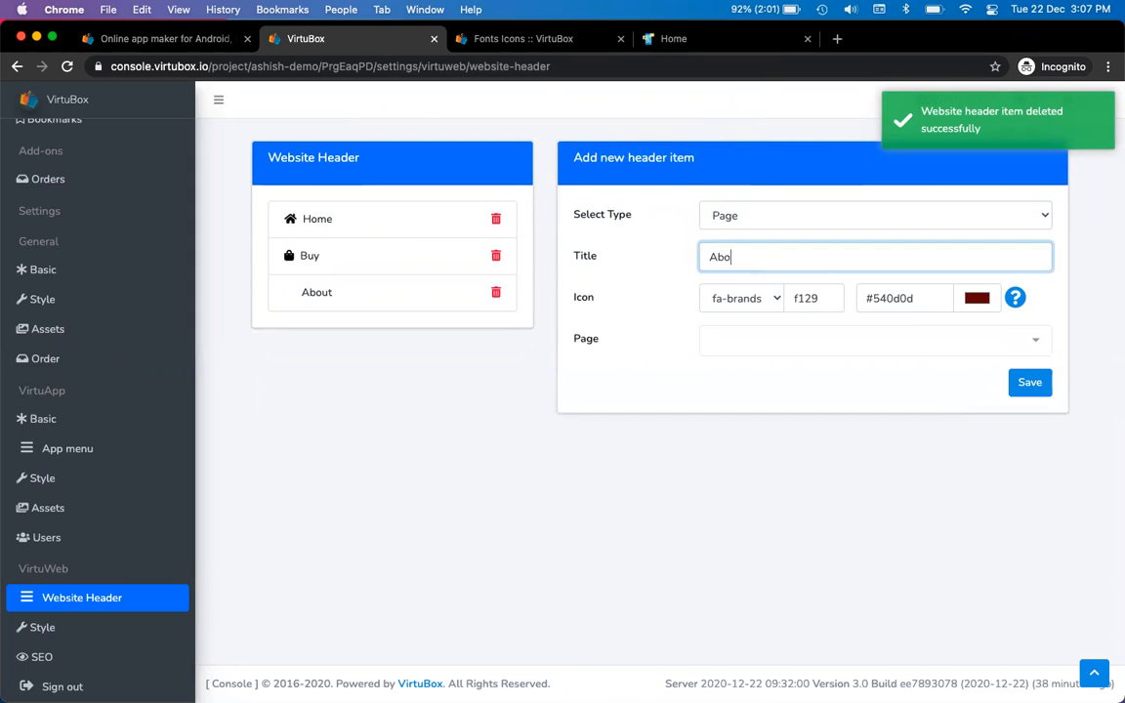
key("Tab")
left_click(769, 341)
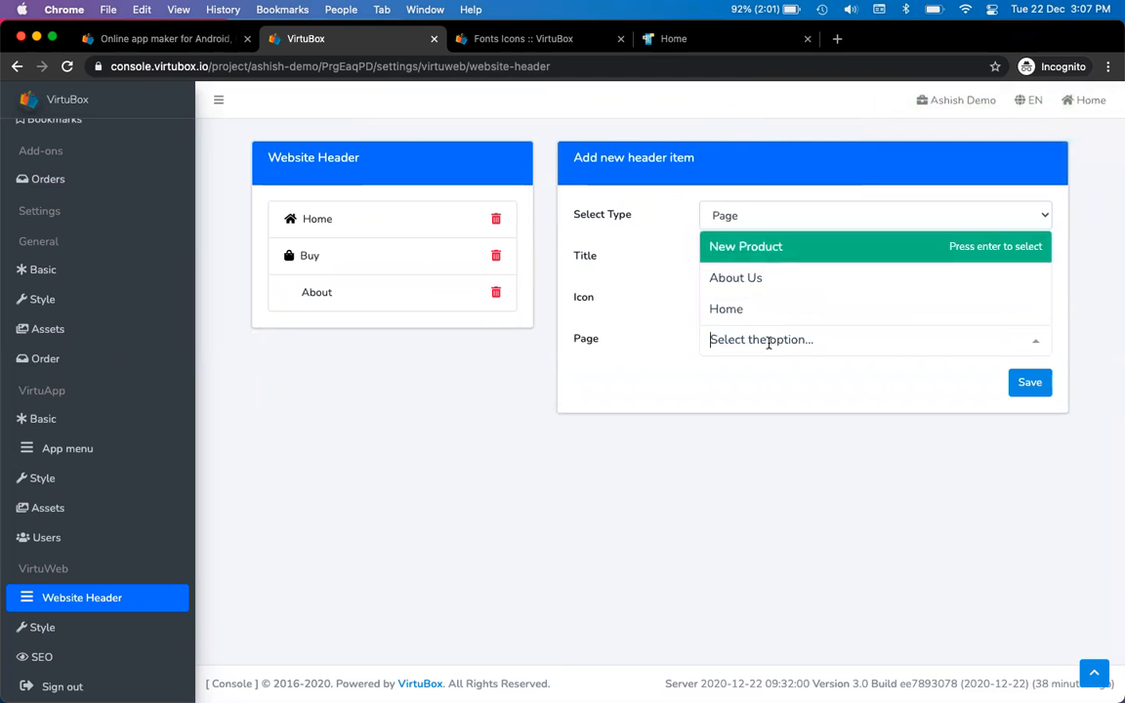
left_click(791, 280)
left_click(977, 299)
left_click_drag(903, 370, 797, 430)
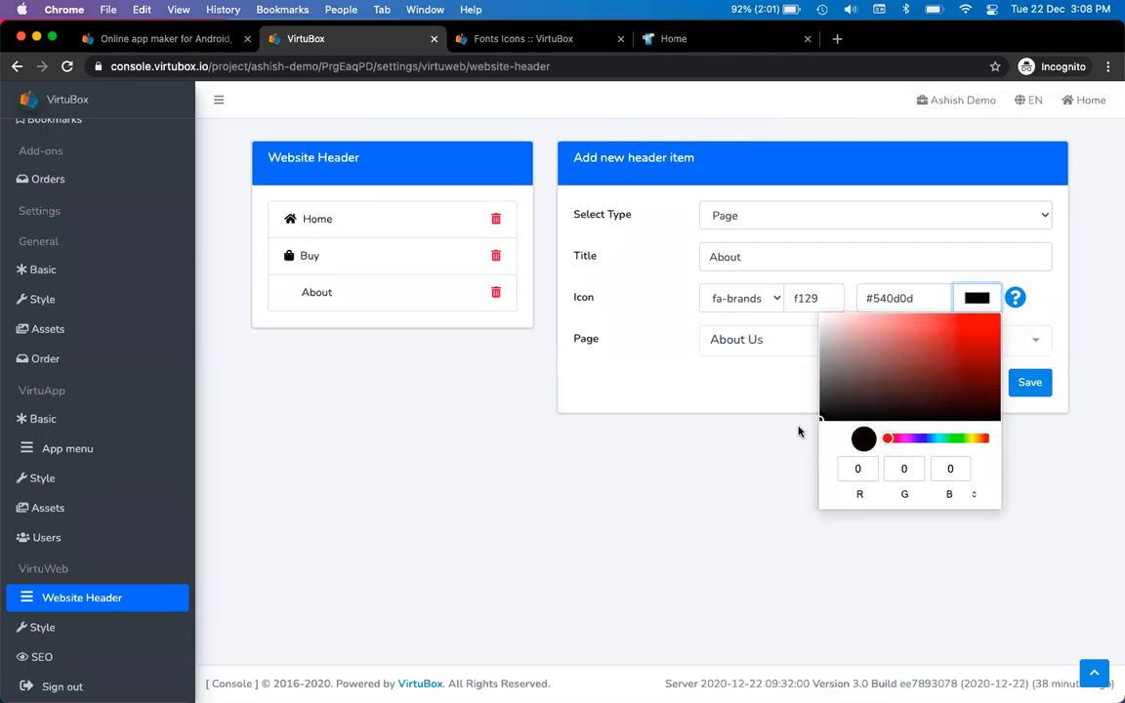
left_click(798, 430)
left_click(808, 297)
type("f129")
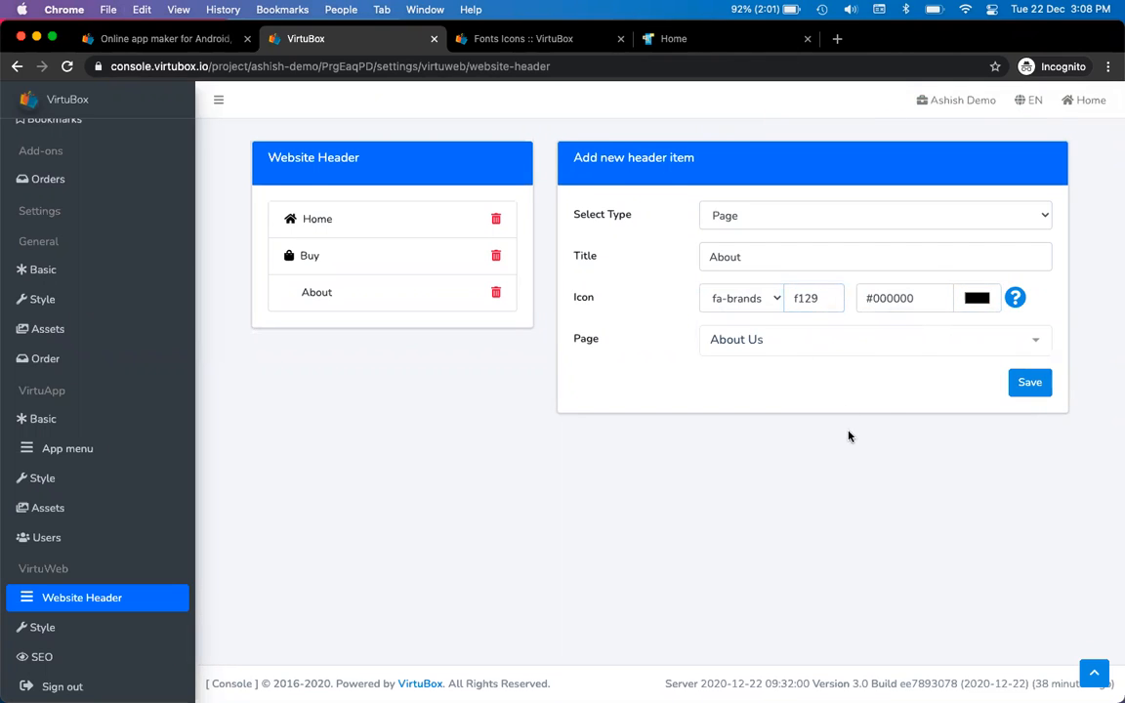
left_click(1027, 384)
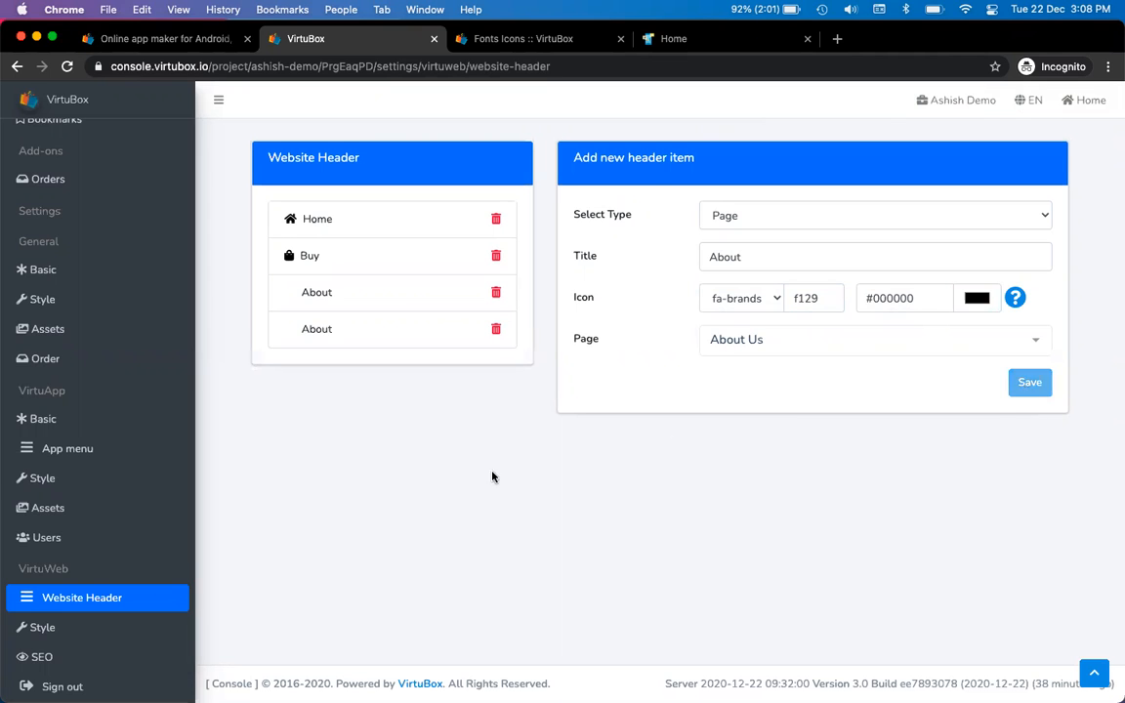
Reload both the live website and the console settings page to compare their headers
key("ctrl+Tab")
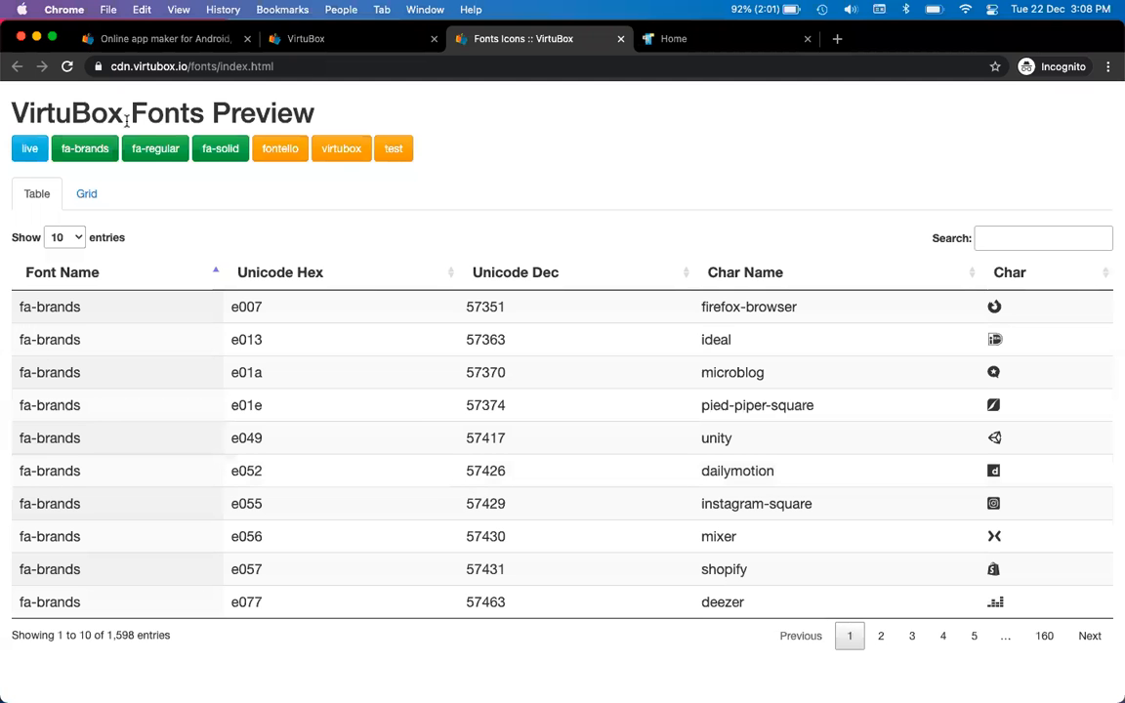
key("ctrl+Tab")
left_click(67, 66)
key("ctrl+shift+Tab")
key("ctrl+shift+Tab")
left_click(66, 68)
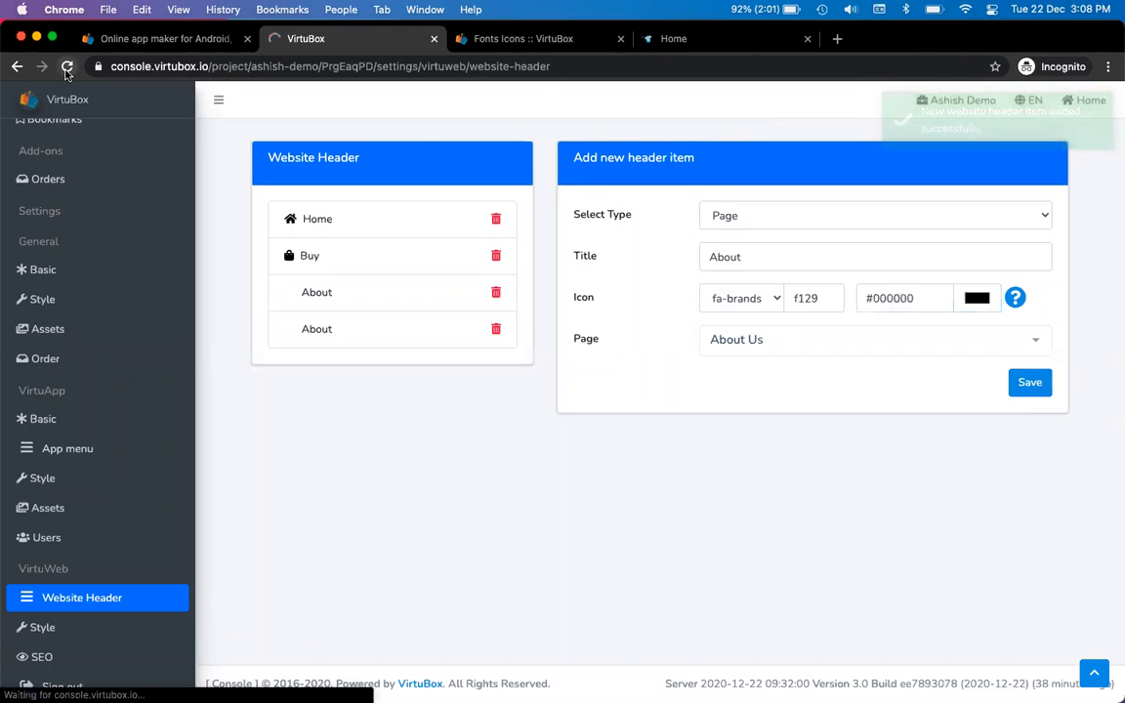
key("ctrl+Tab")
key("ctrl+Tab")
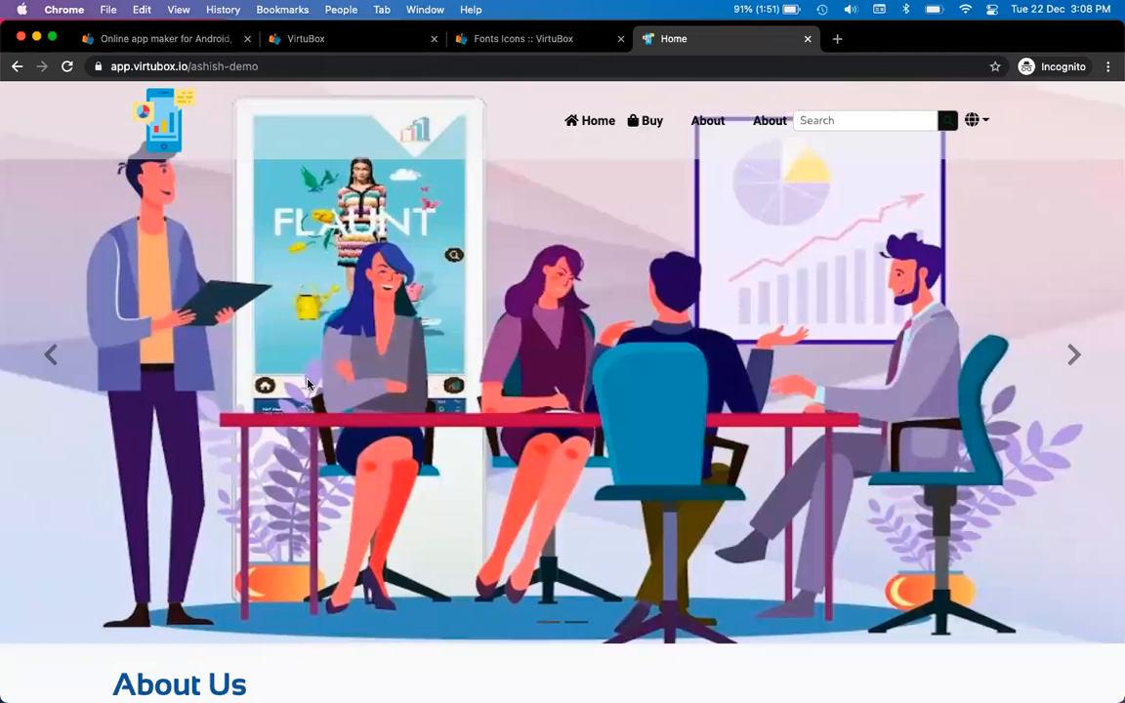
key("ctrl+shift+Tab")
key("ctrl+shift+Tab")
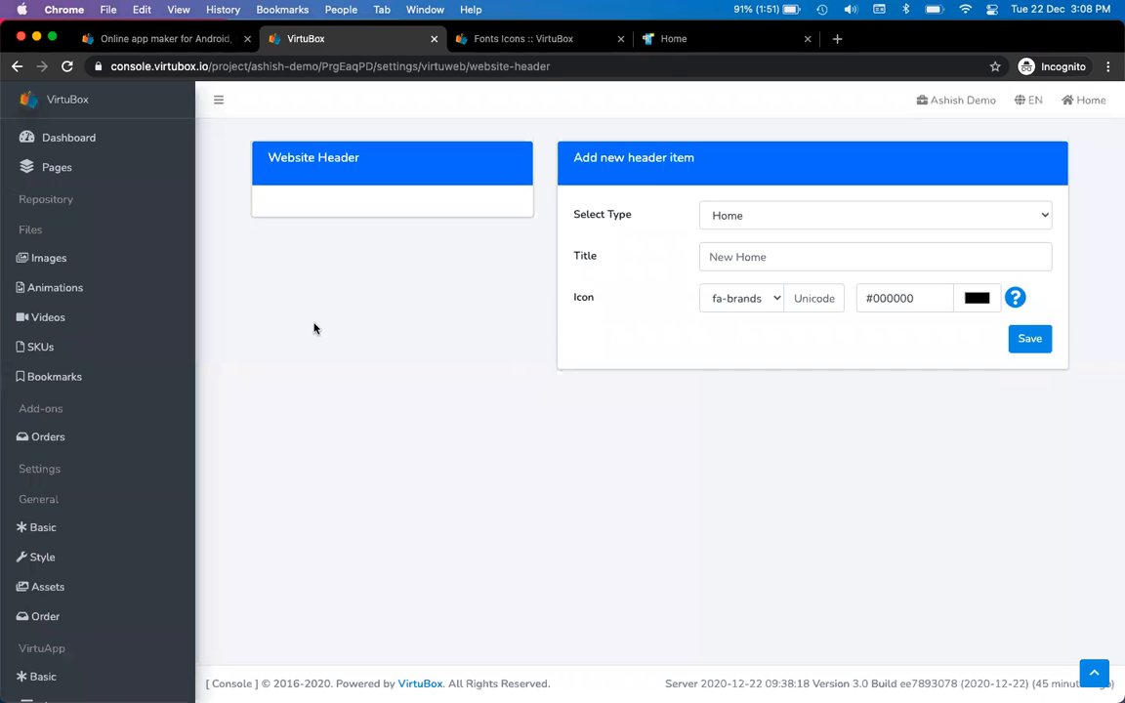
Revisit Website Header via the Basic settings, reload it, and recheck the live site's header
left_click(92, 527)
scroll(92, 527, "down", 5)
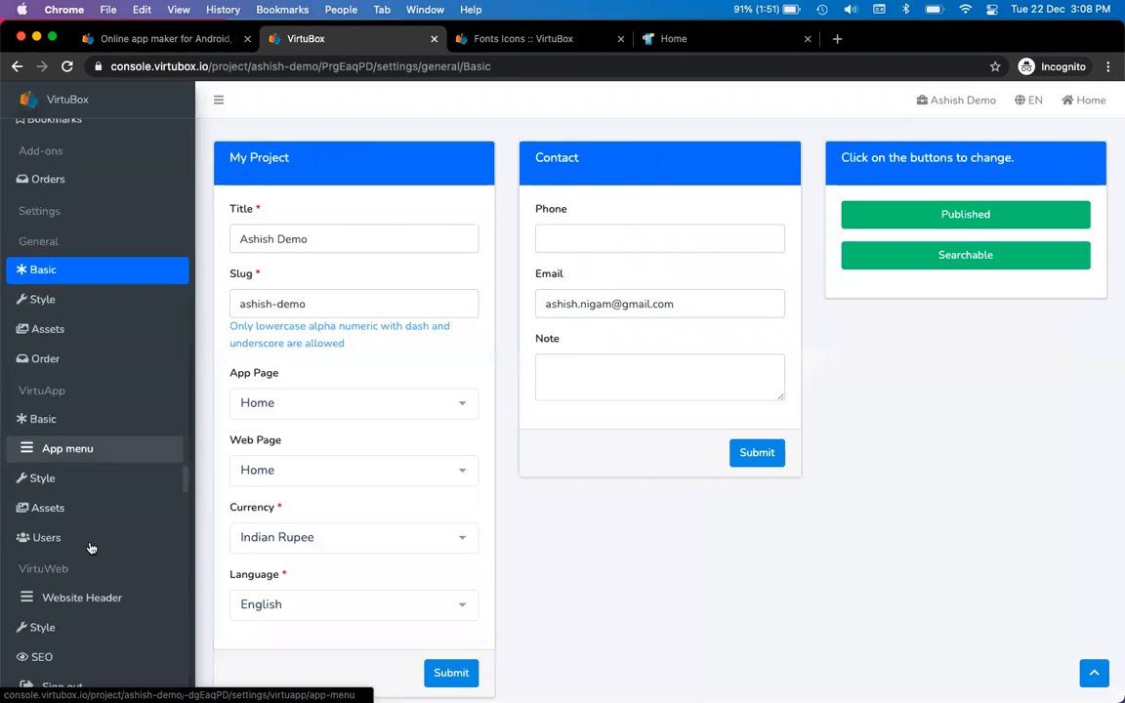
left_click(93, 598)
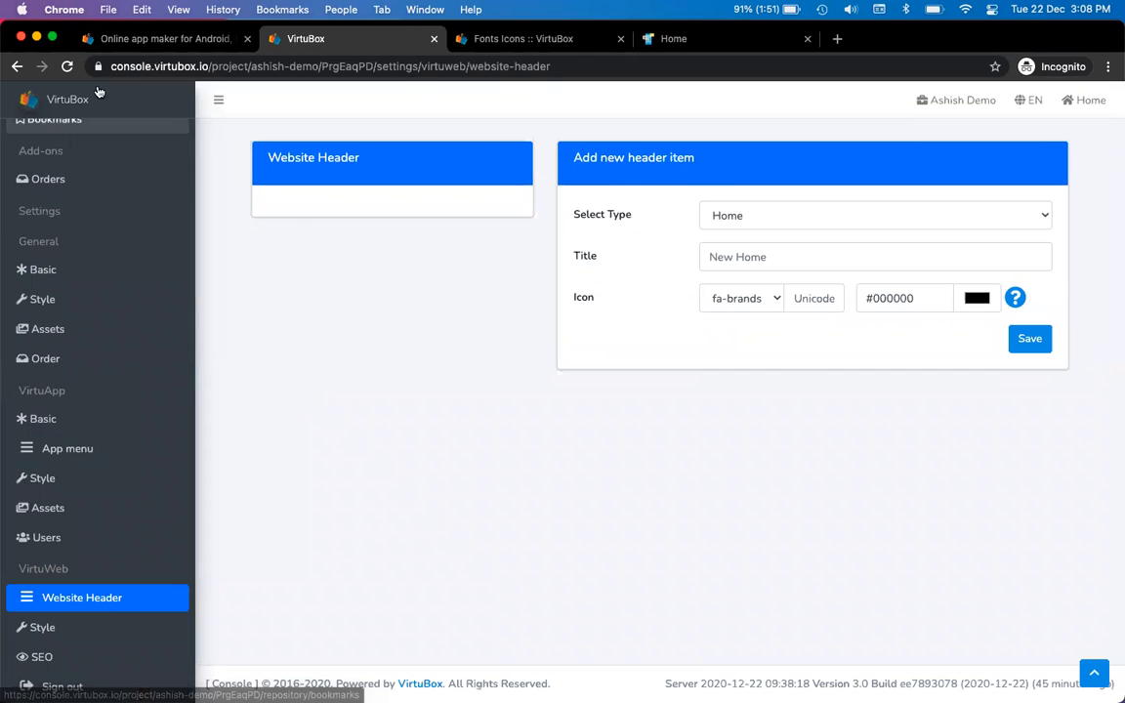
left_click(66, 69)
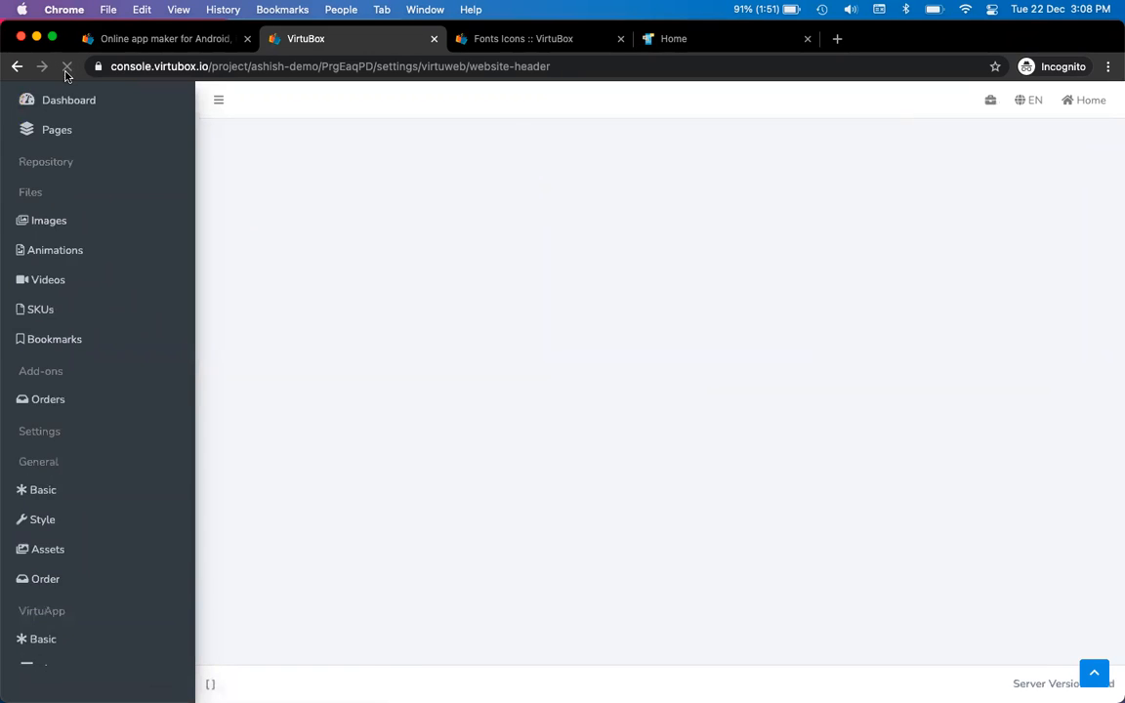
left_click_drag(266, 157, 404, 244)
left_click(422, 296)
key("ctrl+Tab")
key("ctrl+Tab")
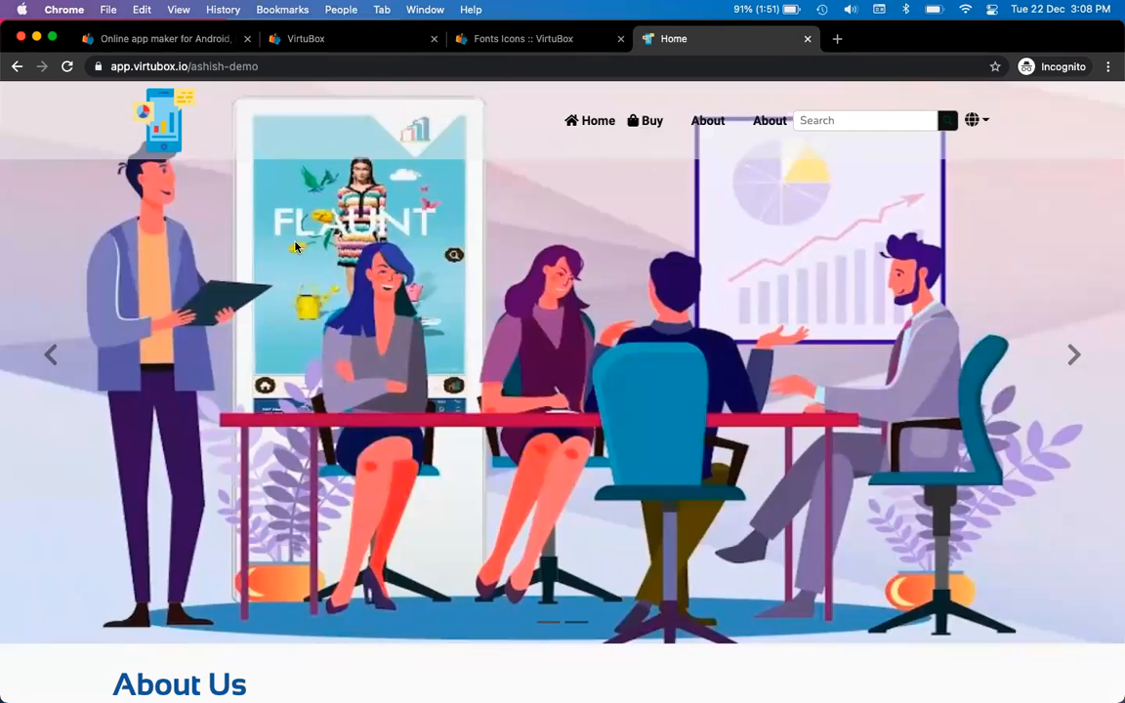
left_click(66, 67)
key("ctrl+shift+Tab")
key("ctrl+shift+Tab")
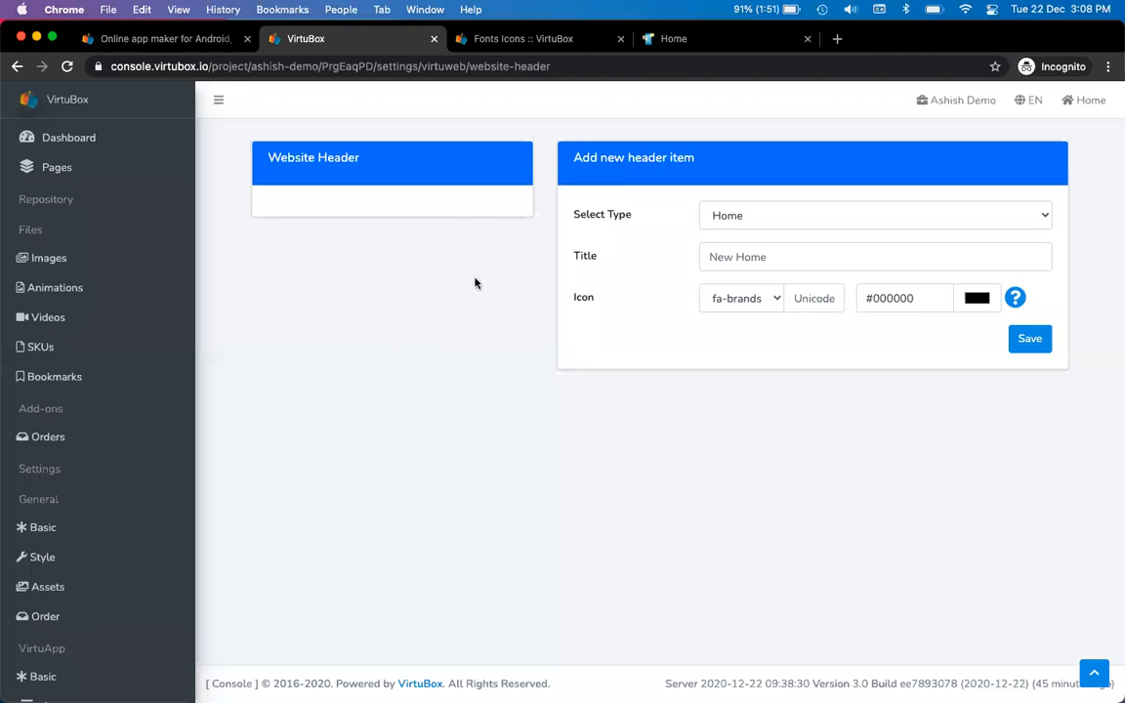
key("ctrl+Tab")
key("ctrl+Tab")
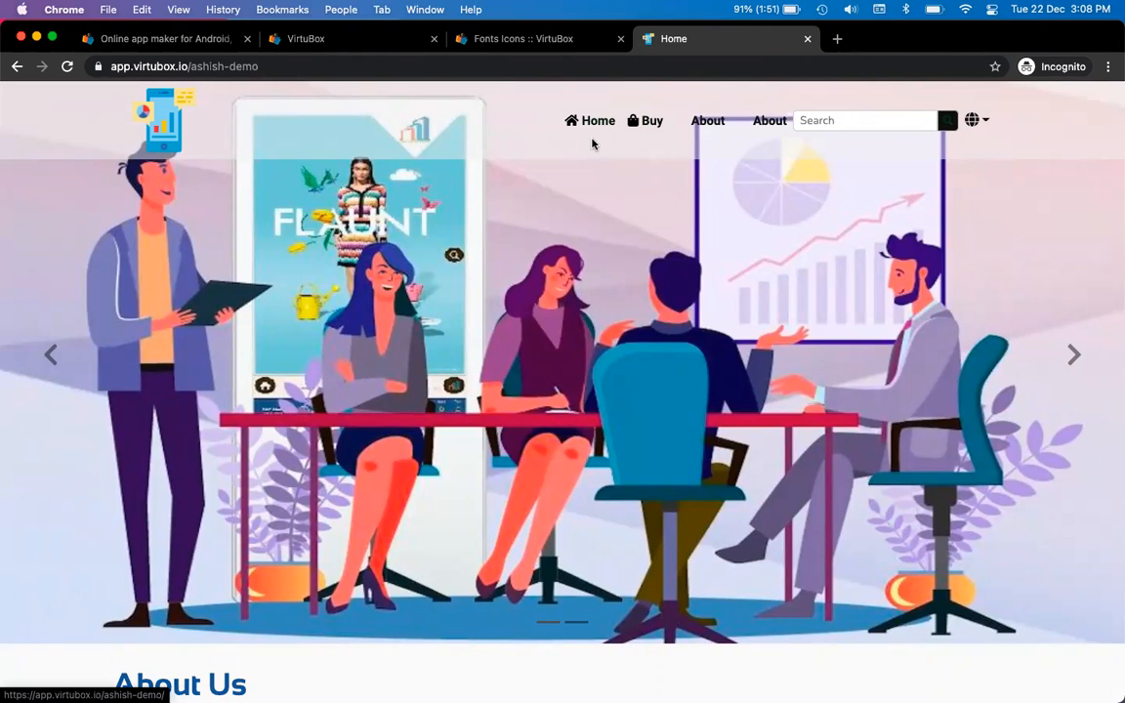
key("ctrl+shift+Tab")
key("ctrl+shift+Tab")
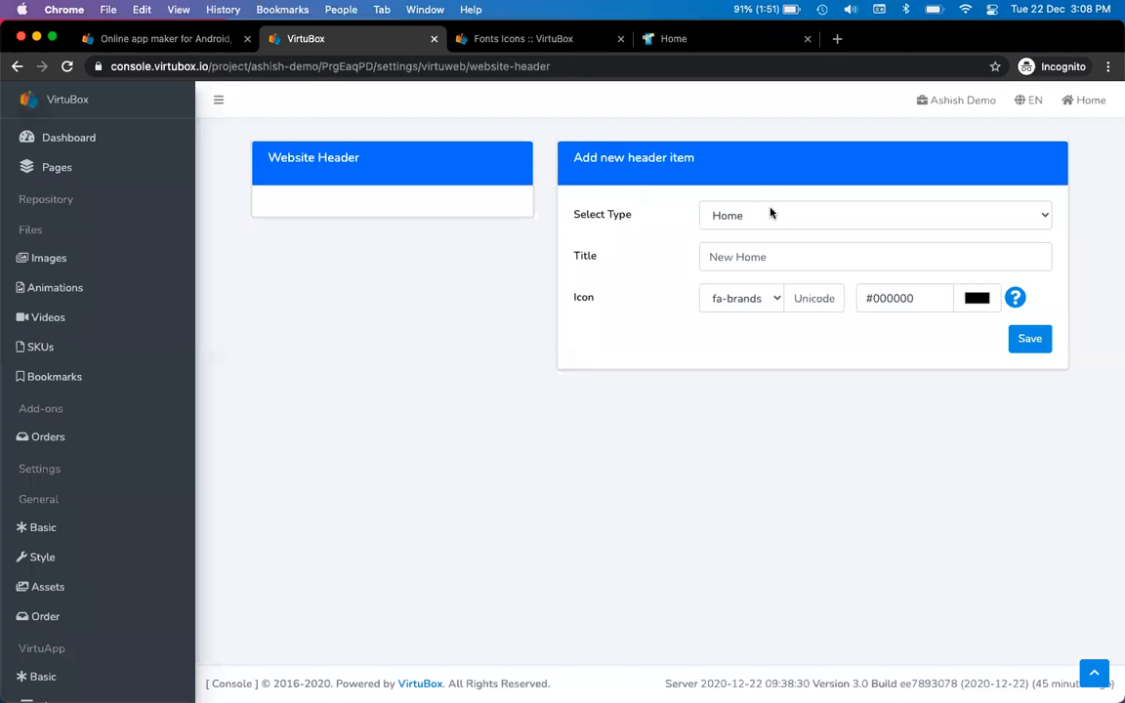
Search 'home' in the fonts preview, paste its code f015 into the Home item, and save
left_click(852, 259)
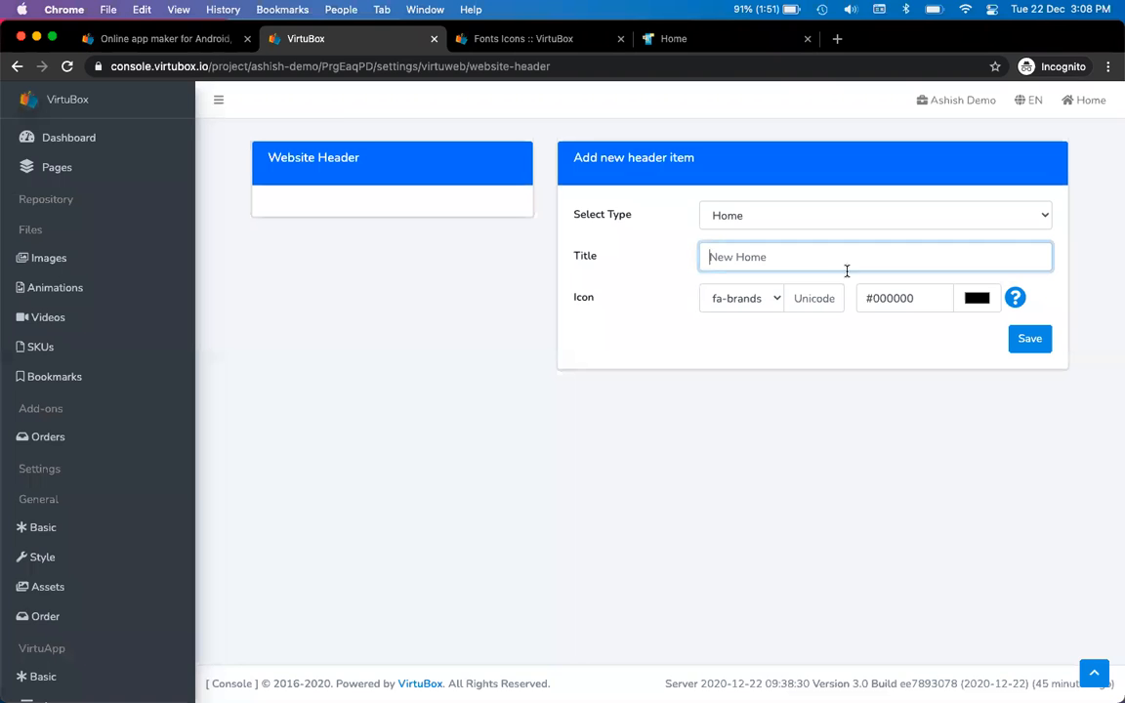
key("ctrl+Tab")
left_click(997, 235)
type("home")
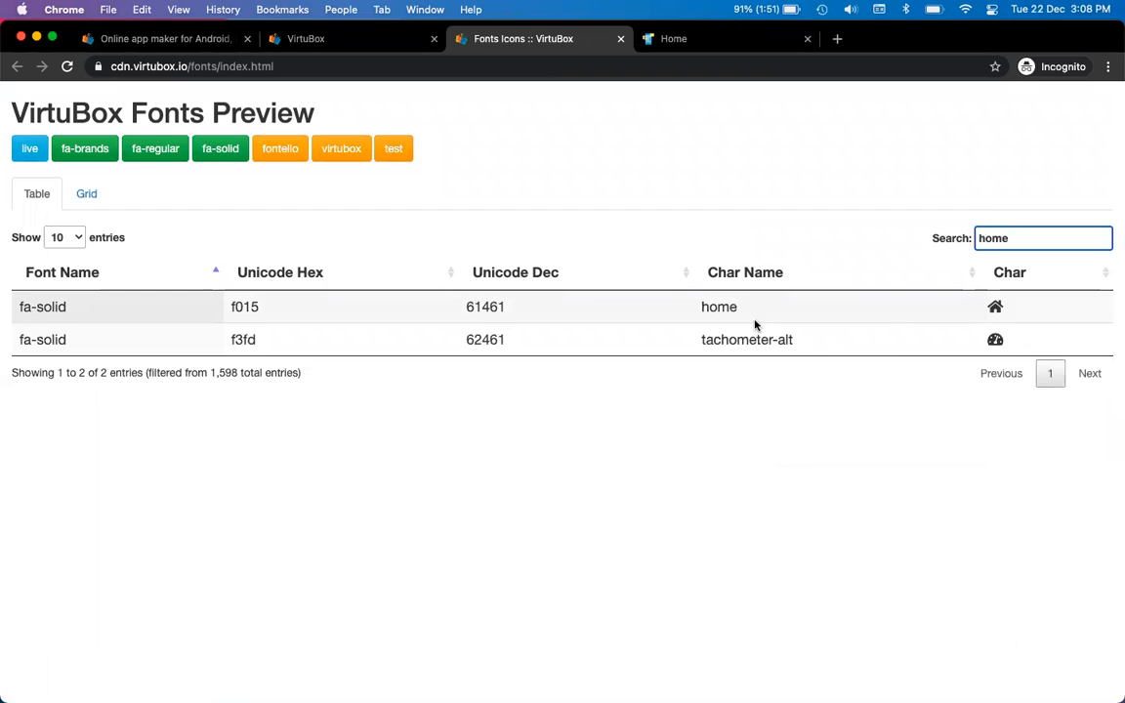
double_click(244, 307)
key("cmd+c")
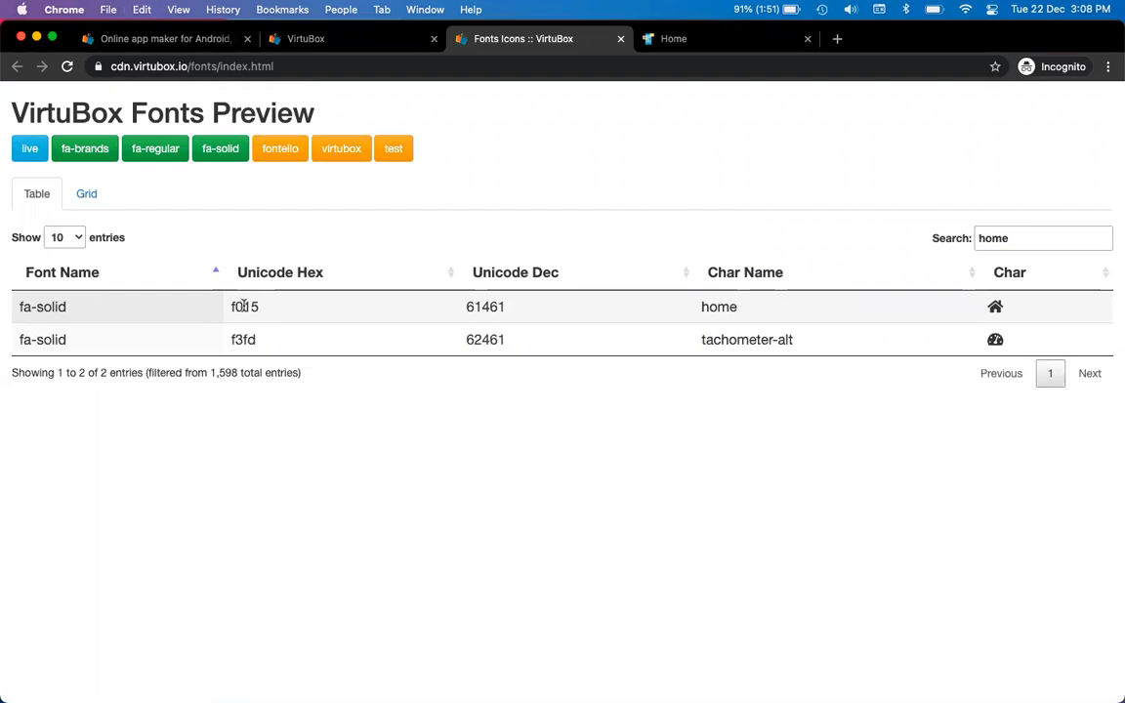
key("ctrl+shift+Tab")
left_click(810, 298)
key("cmd+v")
left_click(1030, 342)
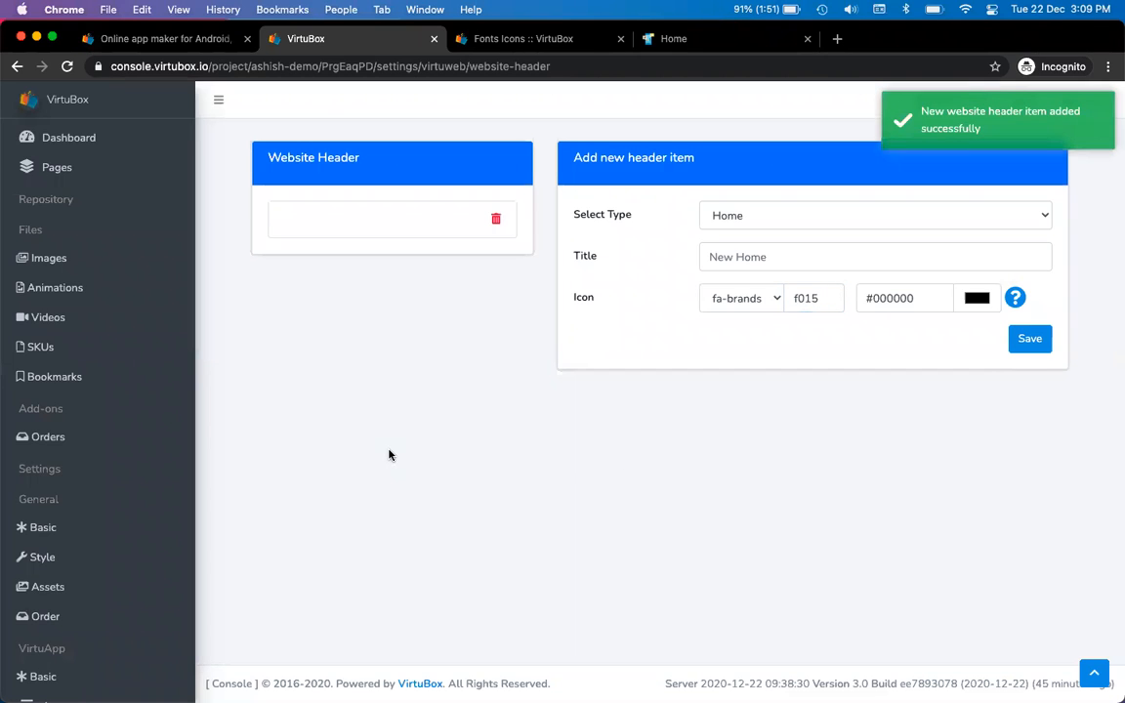
key("ctrl+Tab")
key("ctrl+shift+Tab")
Close the console tab, open the account login, and reload the live site's header
key("super+w")
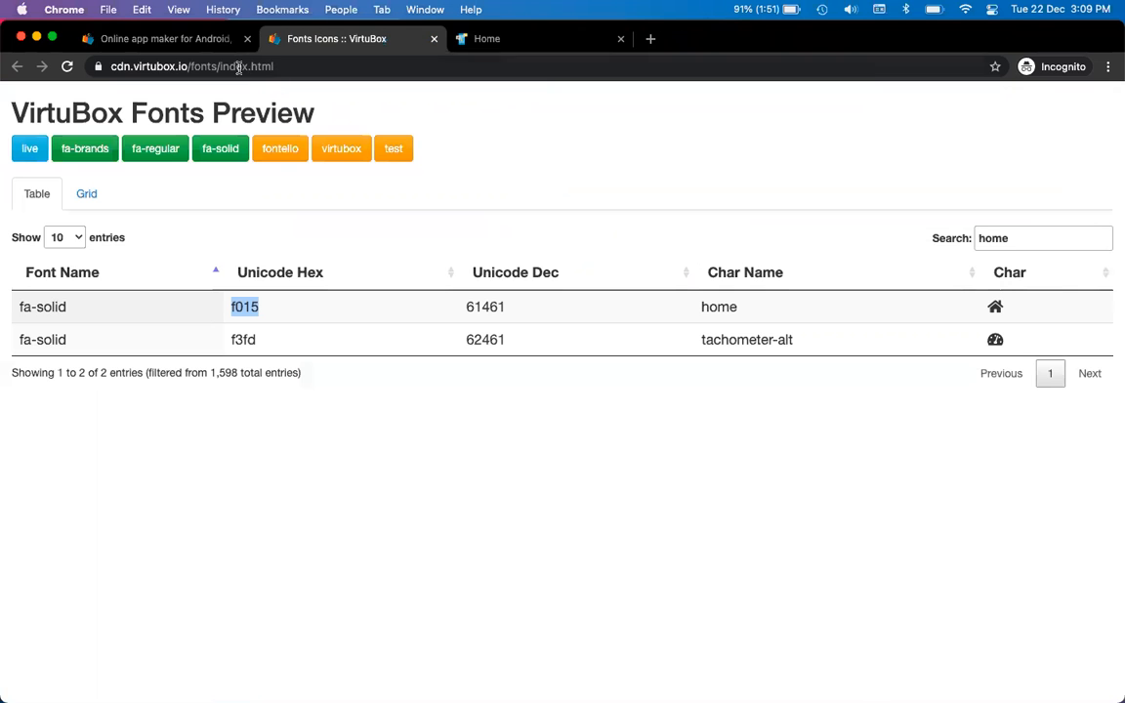
key("ctrl+shift+Tab")
left_click(933, 98, "super")
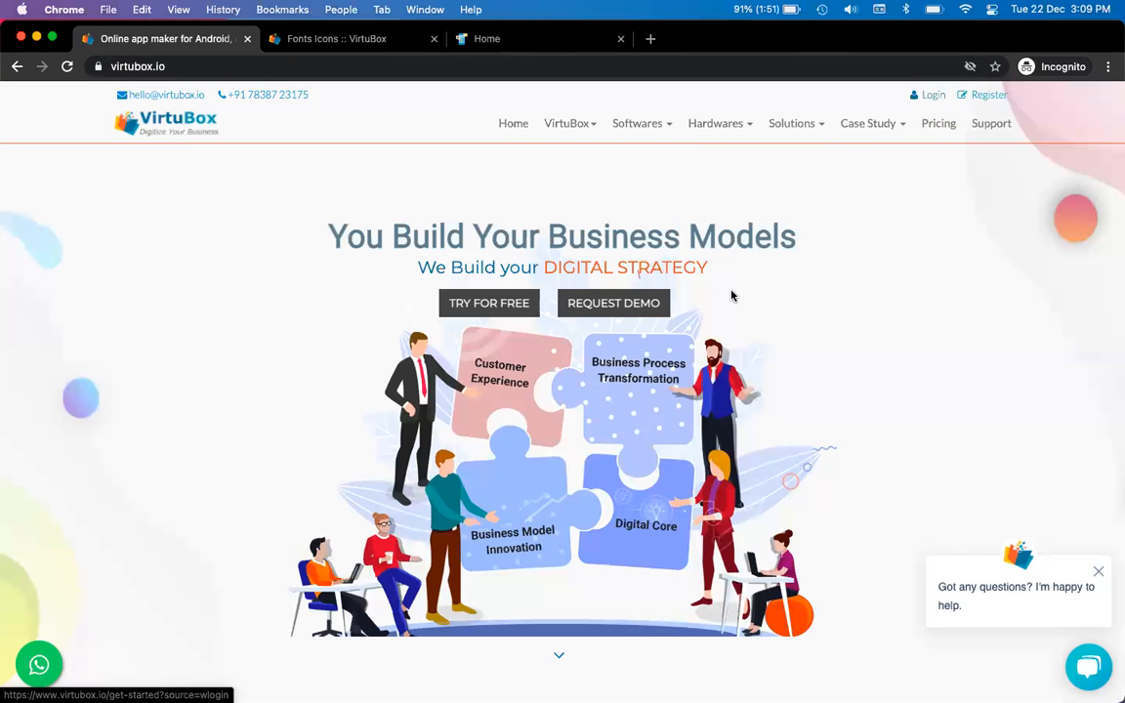
key("ctrl+Tab")
key("ctrl+Tab")
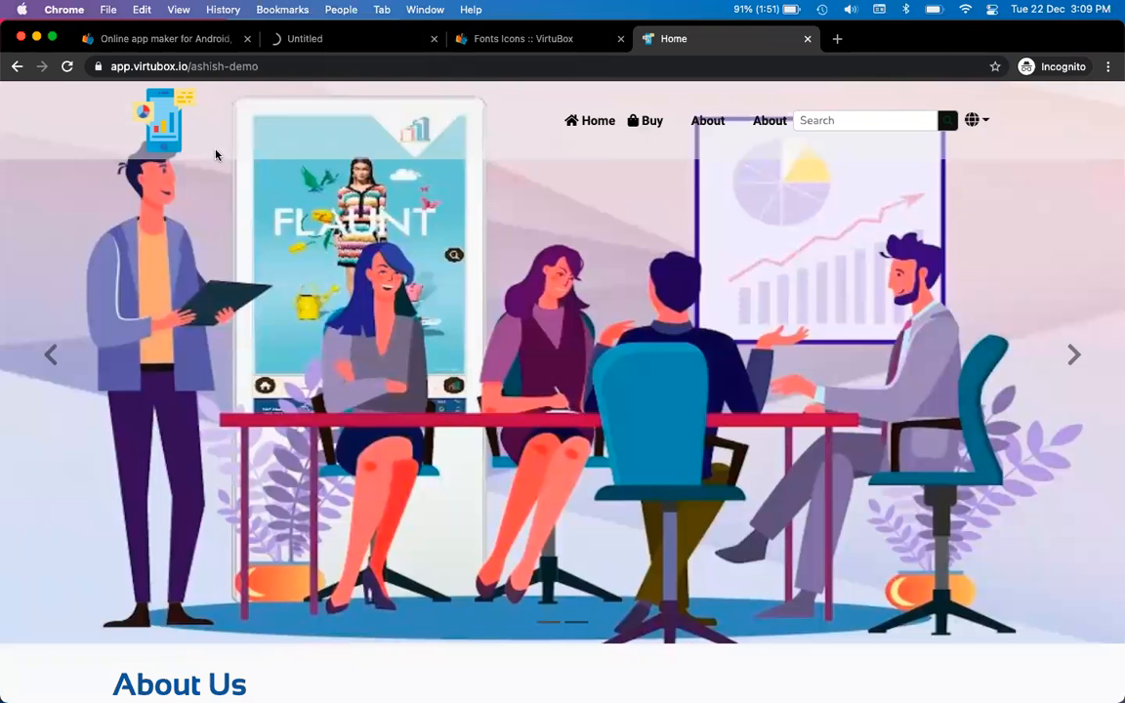
left_click(68, 66)
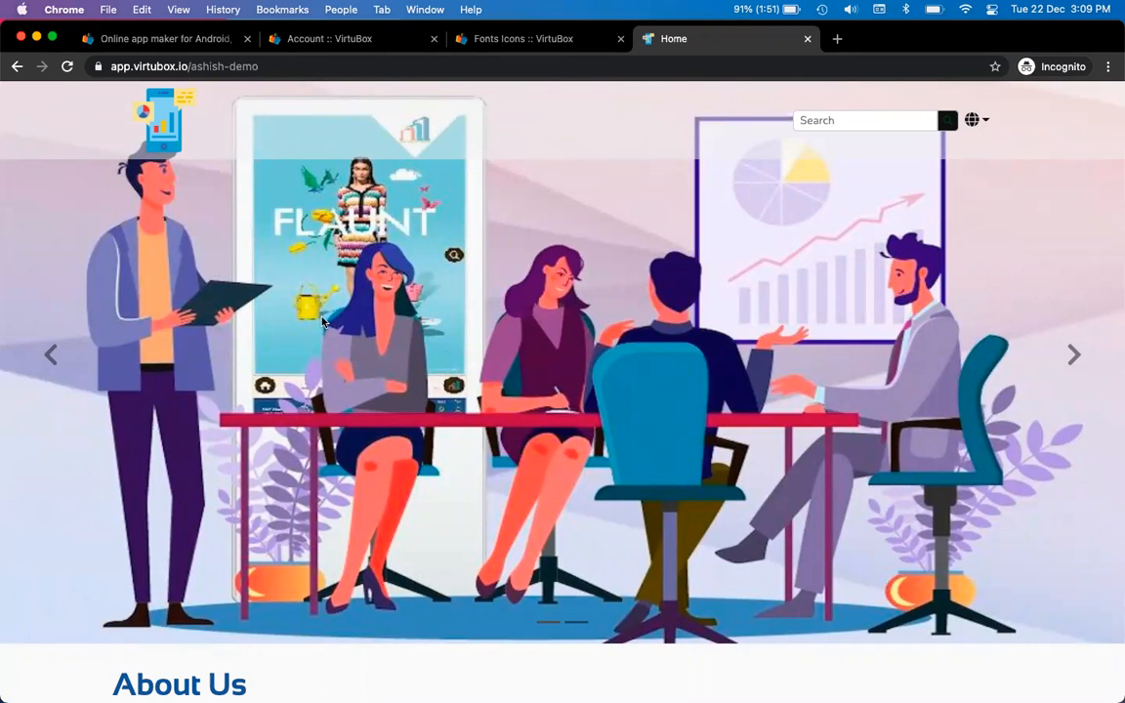
Open the Console, the demo project, and its VirtuWeb > Website Header settings
key("ctrl+shift+Tab")
key("ctrl+shift+Tab")
left_click(473, 214)
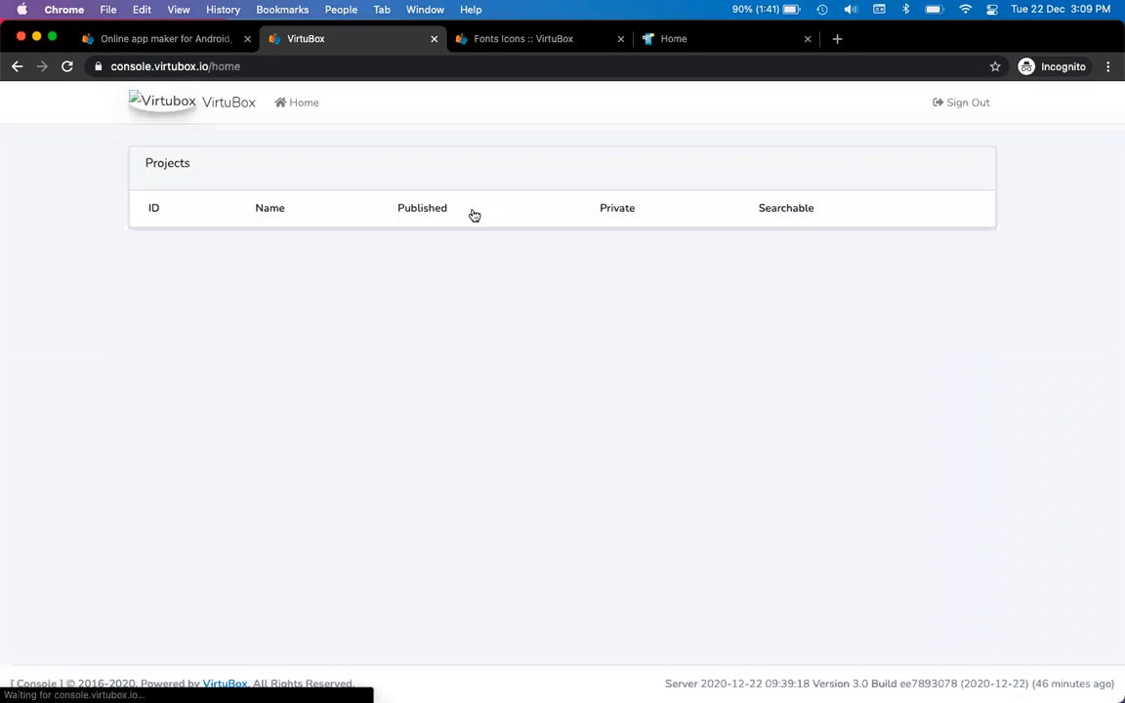
left_click(305, 289)
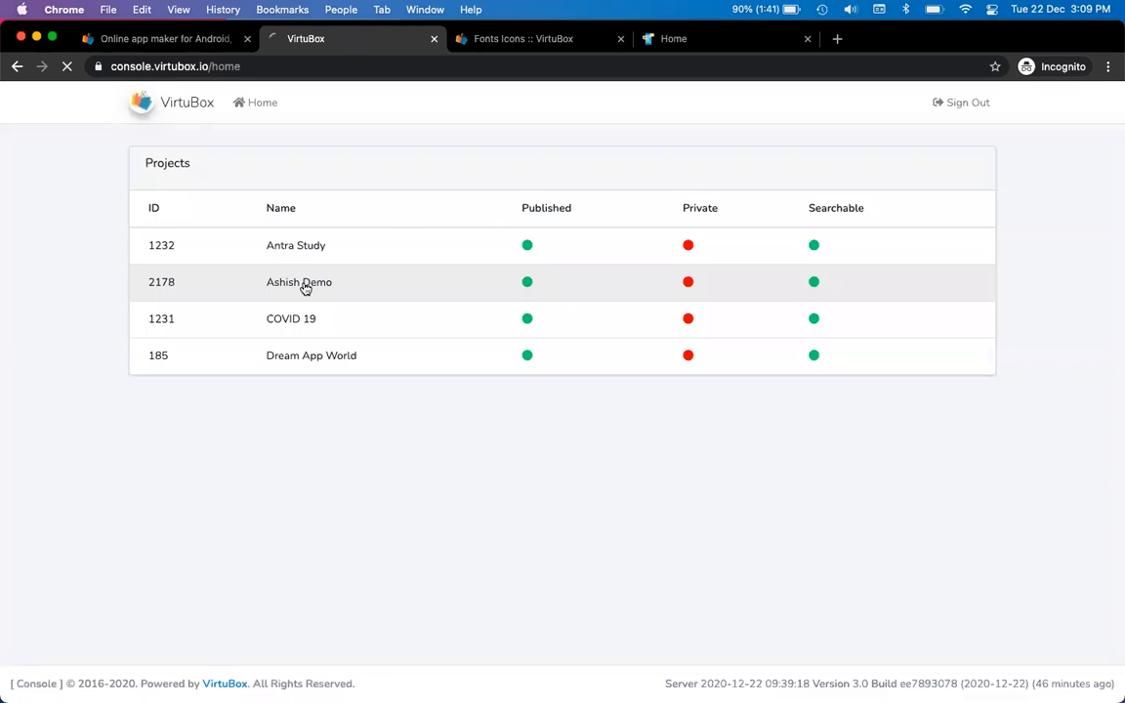
scroll(118, 439, "down", 3)
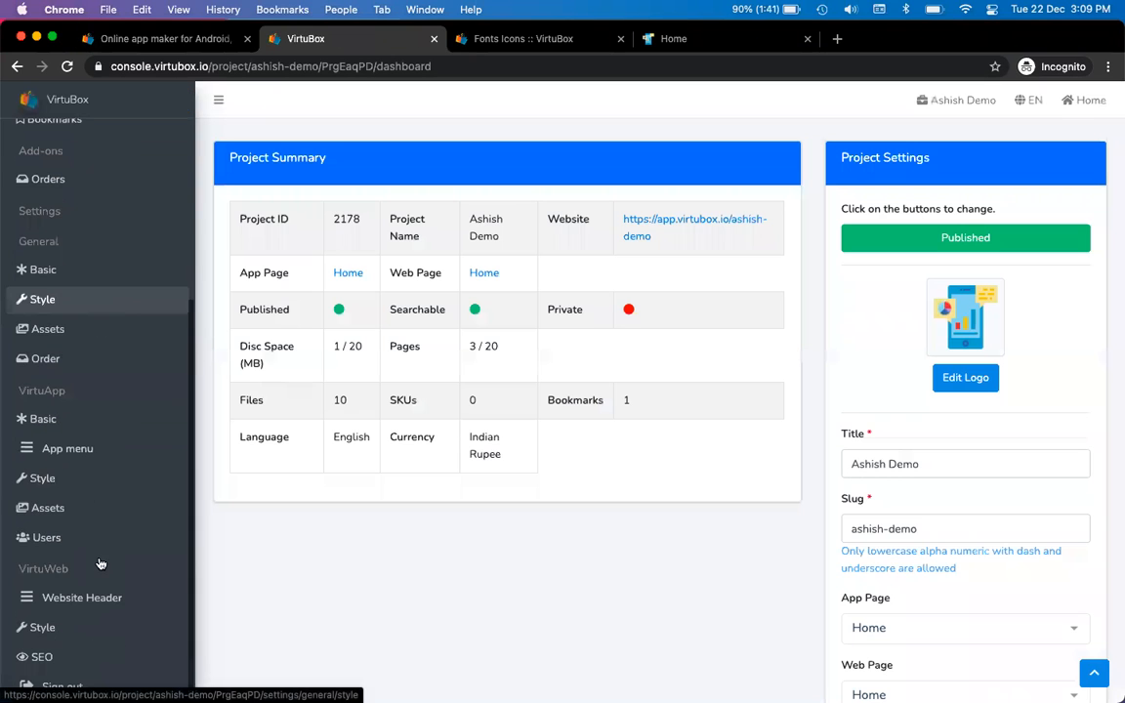
left_click(89, 606)
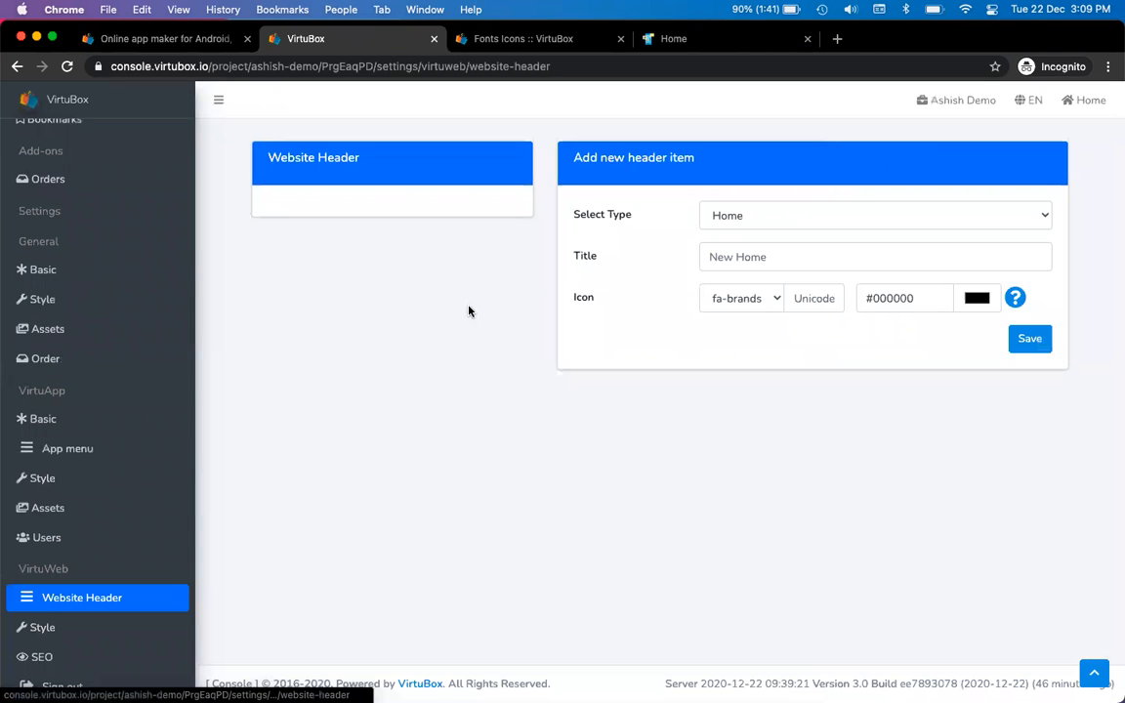
Save a Home-type header item titled 'Home' with icon code f015
left_click(760, 222)
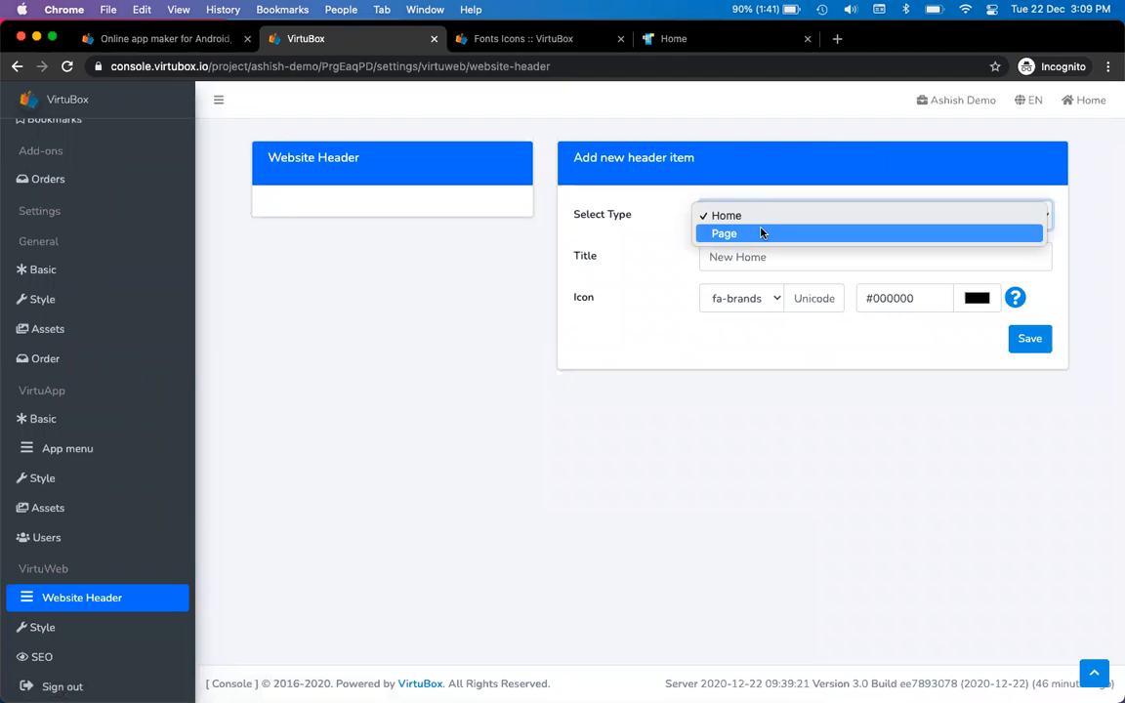
left_click(767, 216)
left_click(752, 257)
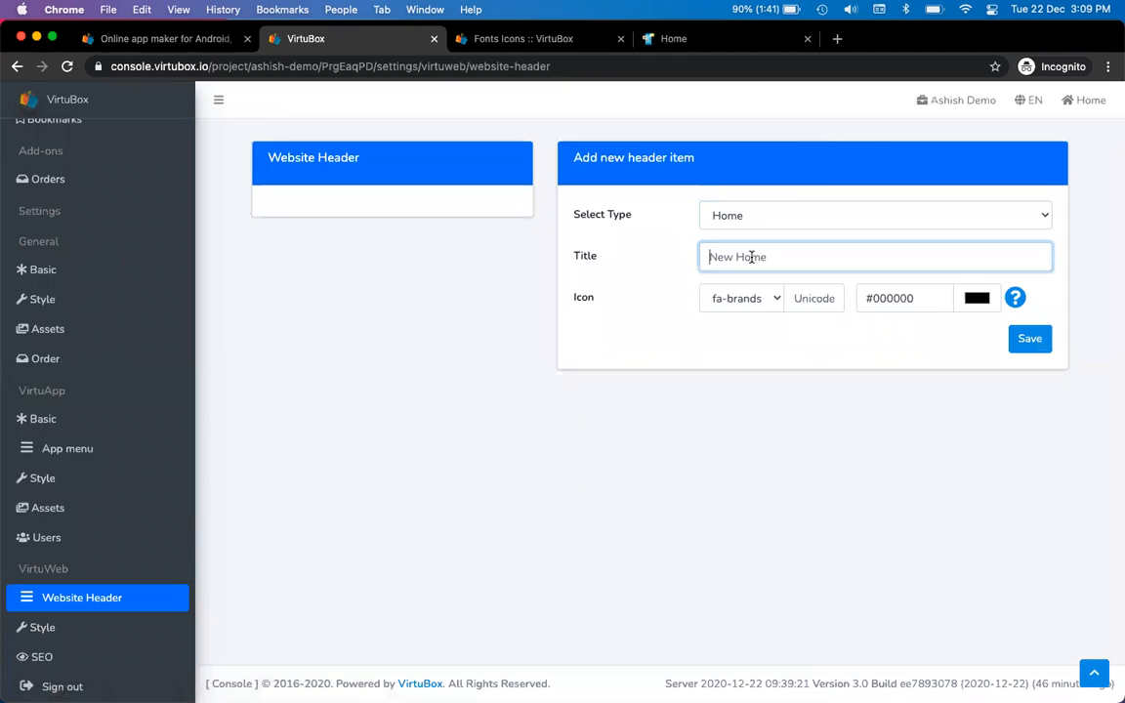
type("Home")
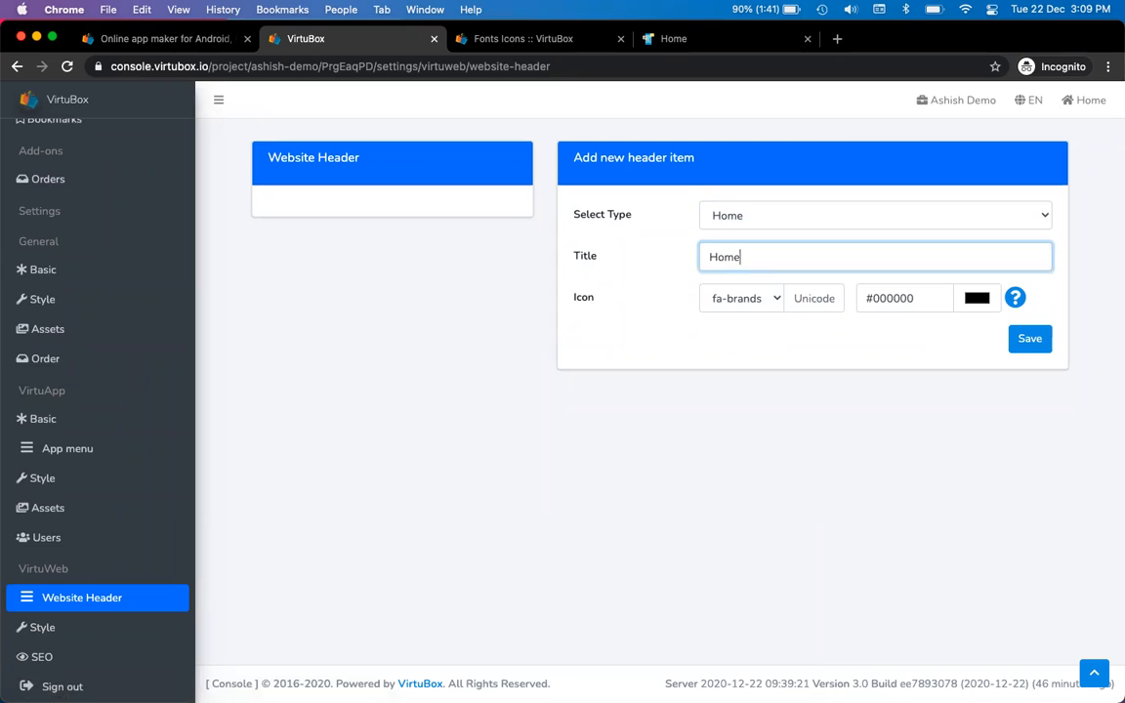
left_click(818, 298)
type("f015")
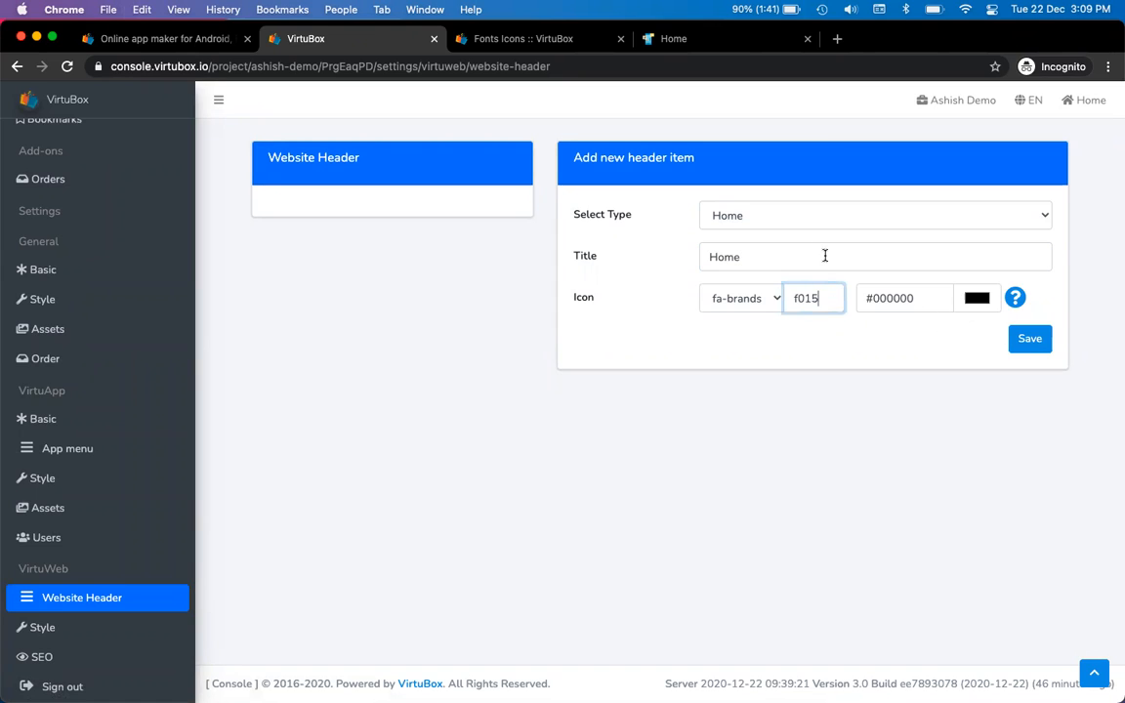
left_click(1029, 339)
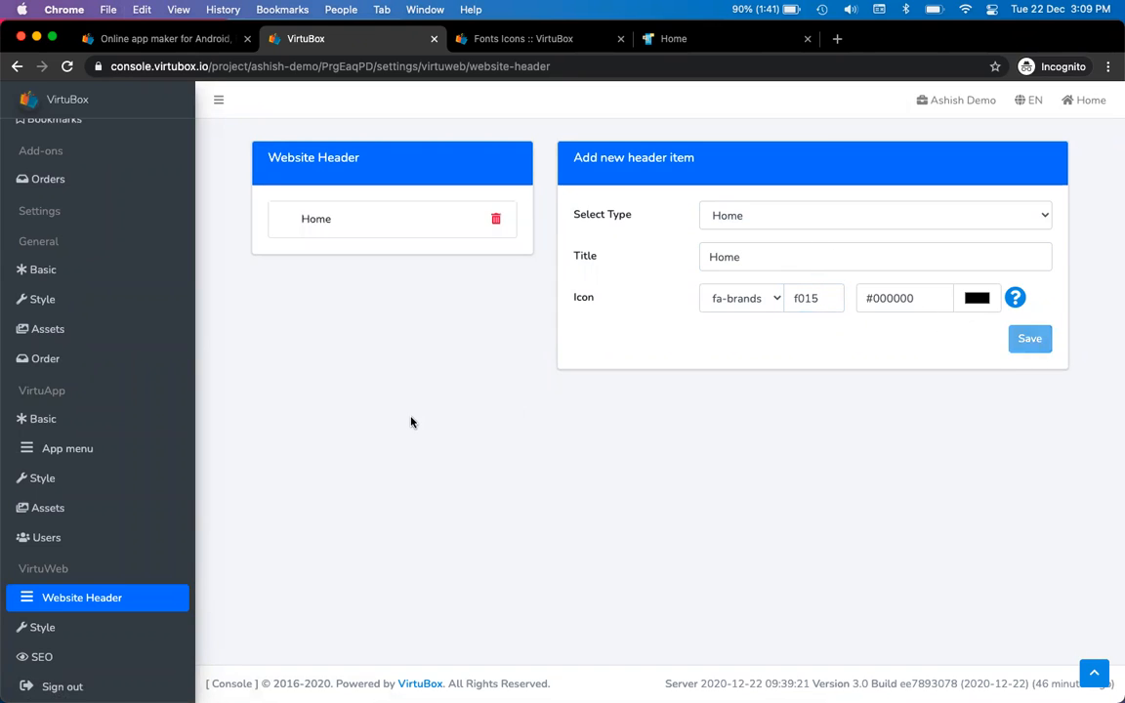
Reload the live site to confirm the Home link is back in the header
key("ctrl+Tab")
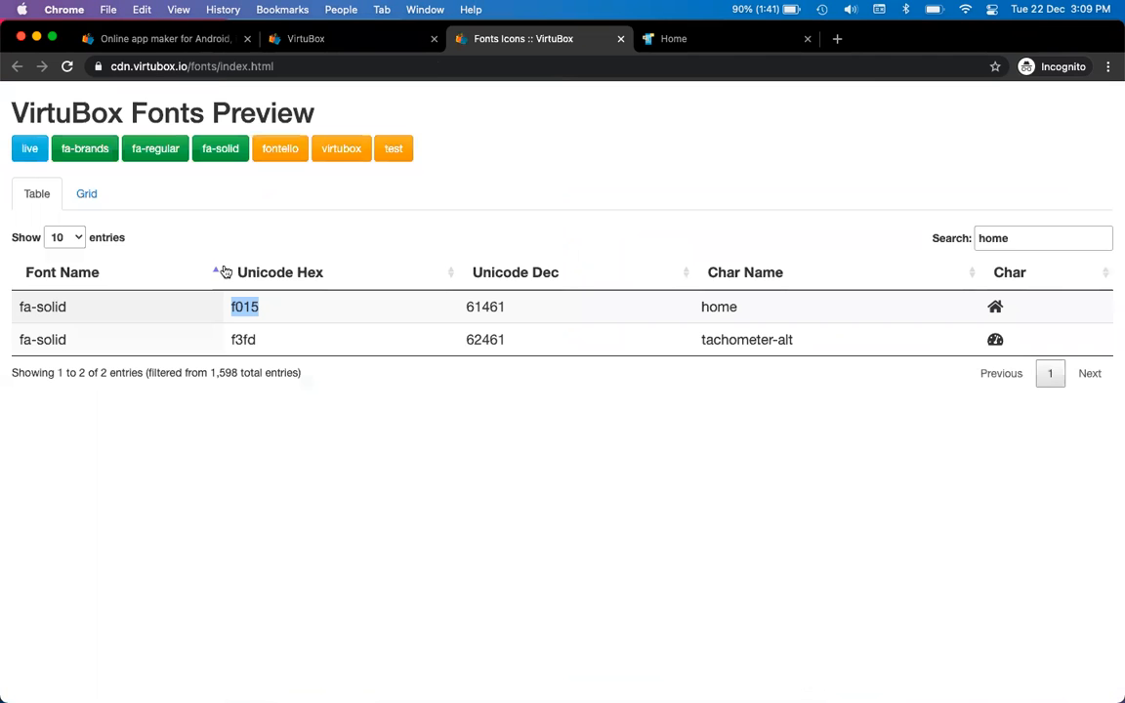
key("ctrl+Tab")
left_click(67, 66)
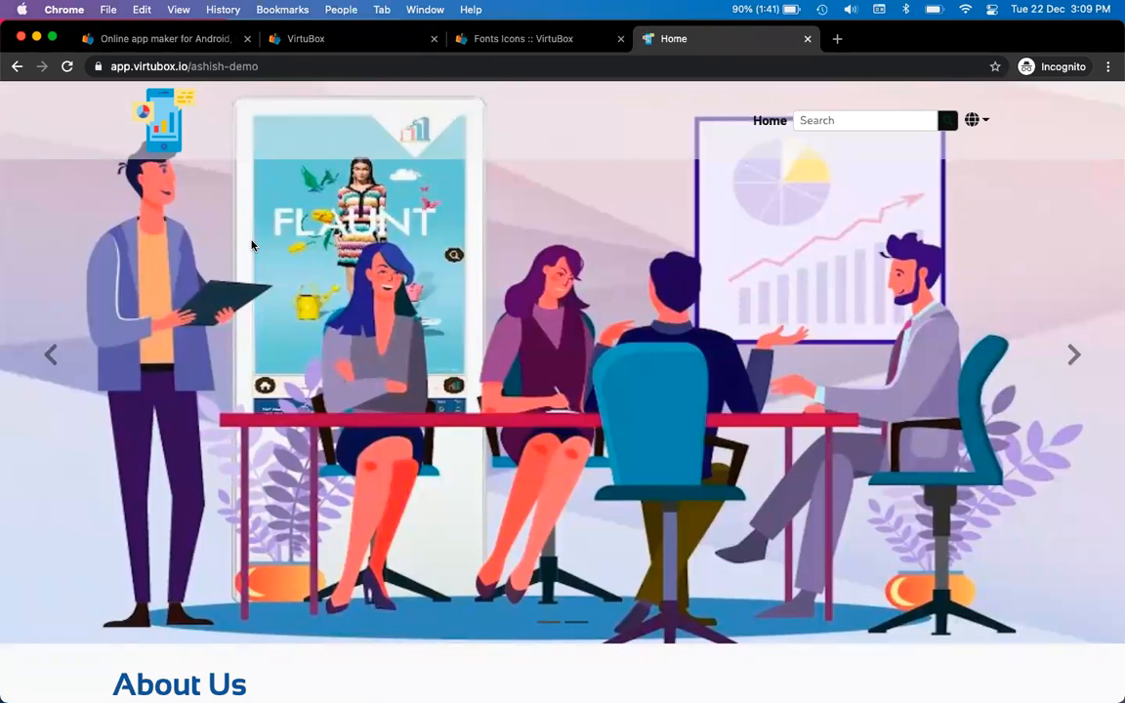
key("ctrl+shift+Tab")
key("ctrl+shift+Tab")
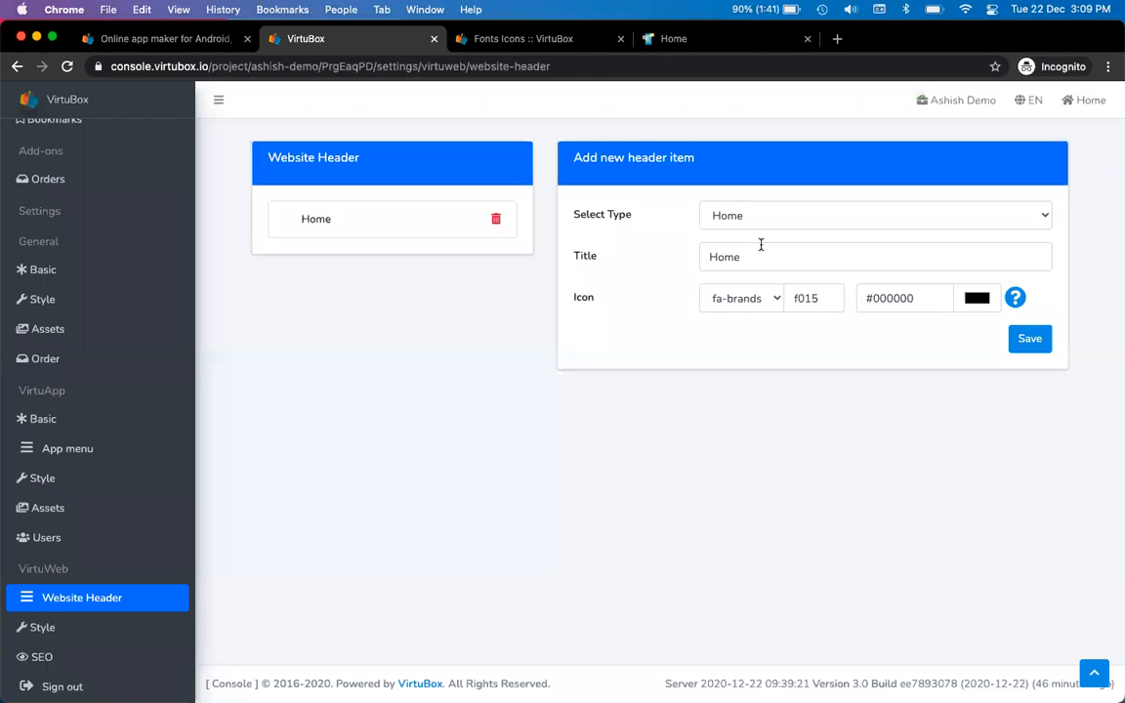
Set the new header item's type to Page and title it About
left_click(782, 216)
left_click(783, 233)
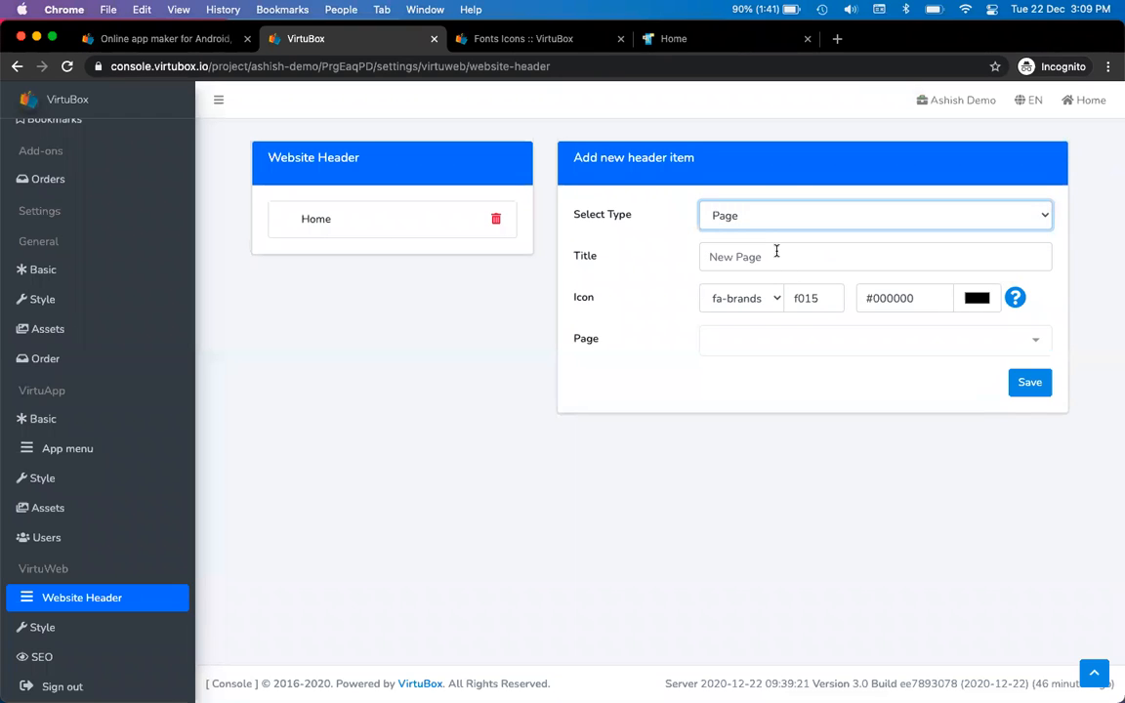
left_click(784, 257)
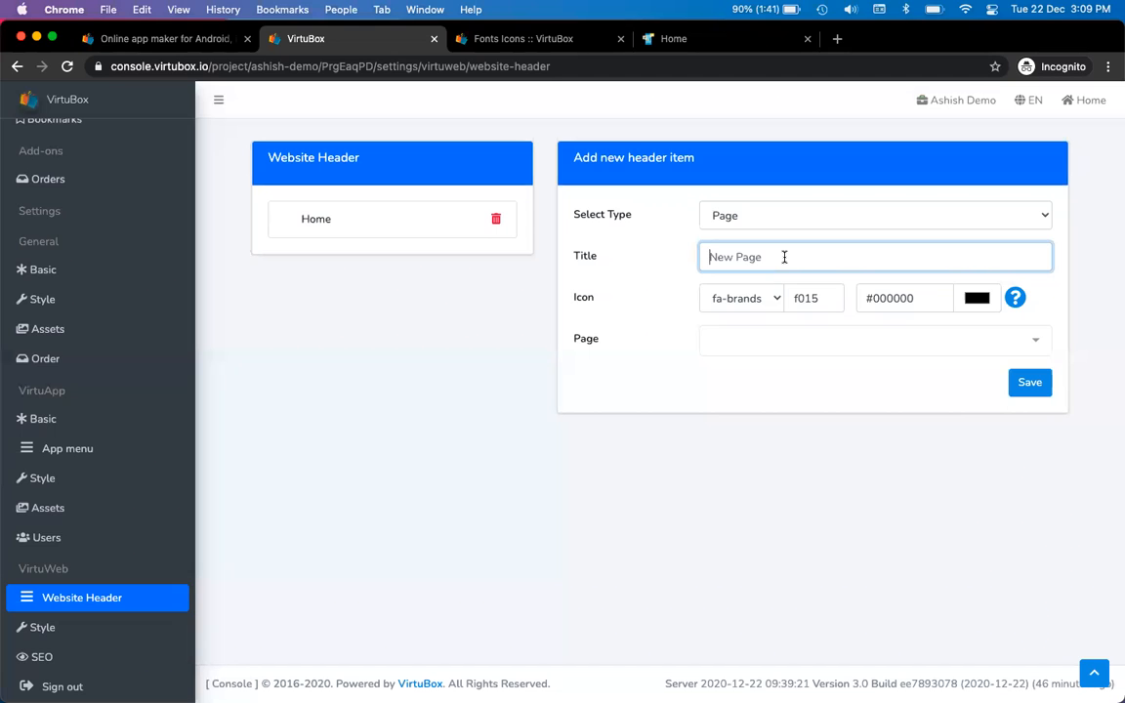
type("Abou")
key("Tab")
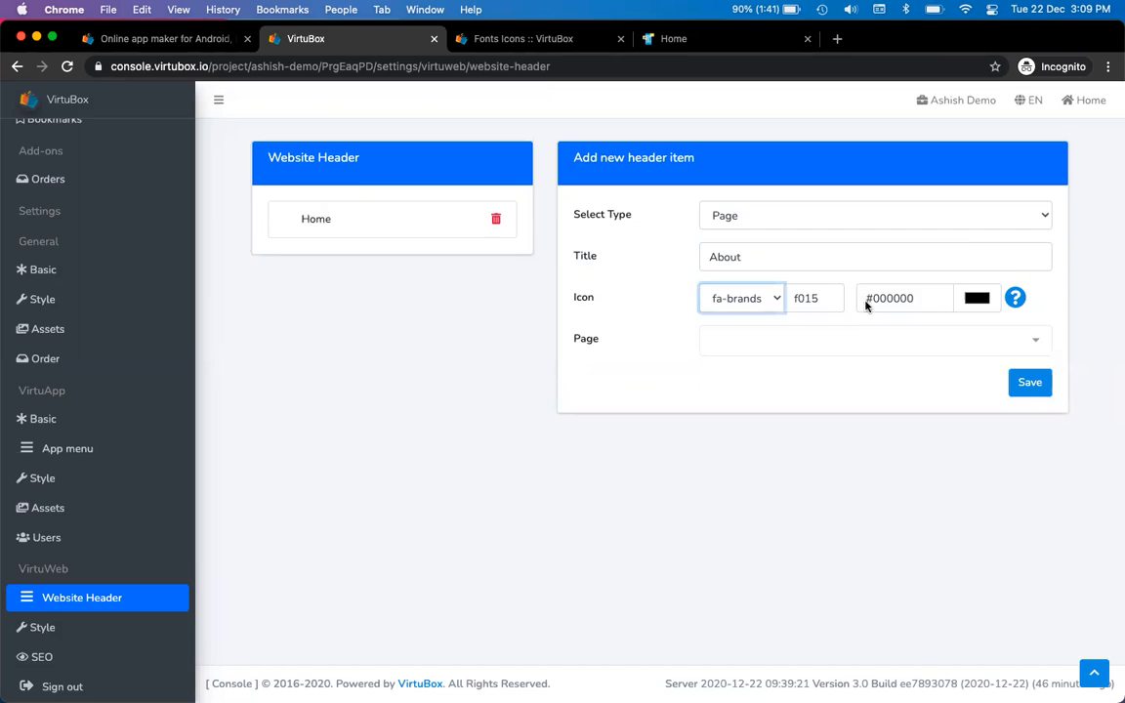
Search the icon reference for 'info' and enter its code f129 as the item icon
key("ctrl+Tab")
double_click(1029, 237)
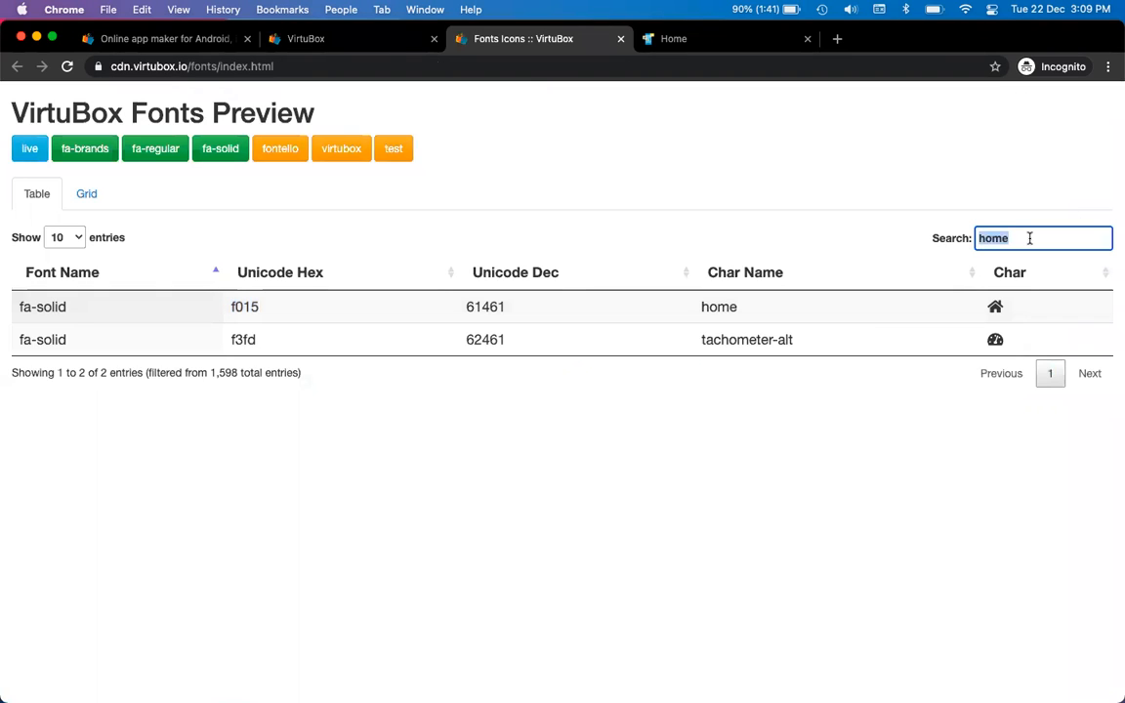
type("info")
double_click(249, 337)
key("super+c")
key("ctrl+shift+Tab")
left_click(823, 295)
key("super+v")
key("super+a")
key("super+v")
Use the fa-solid icon set, link to About Us, save, and start another Page item
left_click(716, 305)
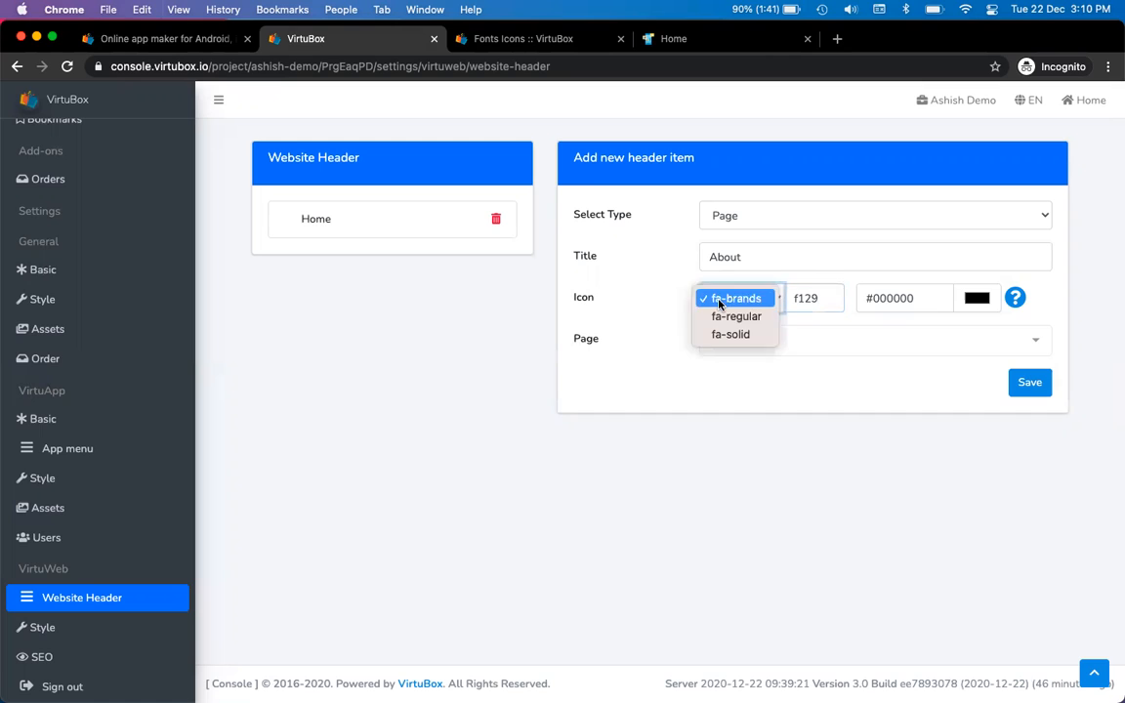
left_click(730, 335)
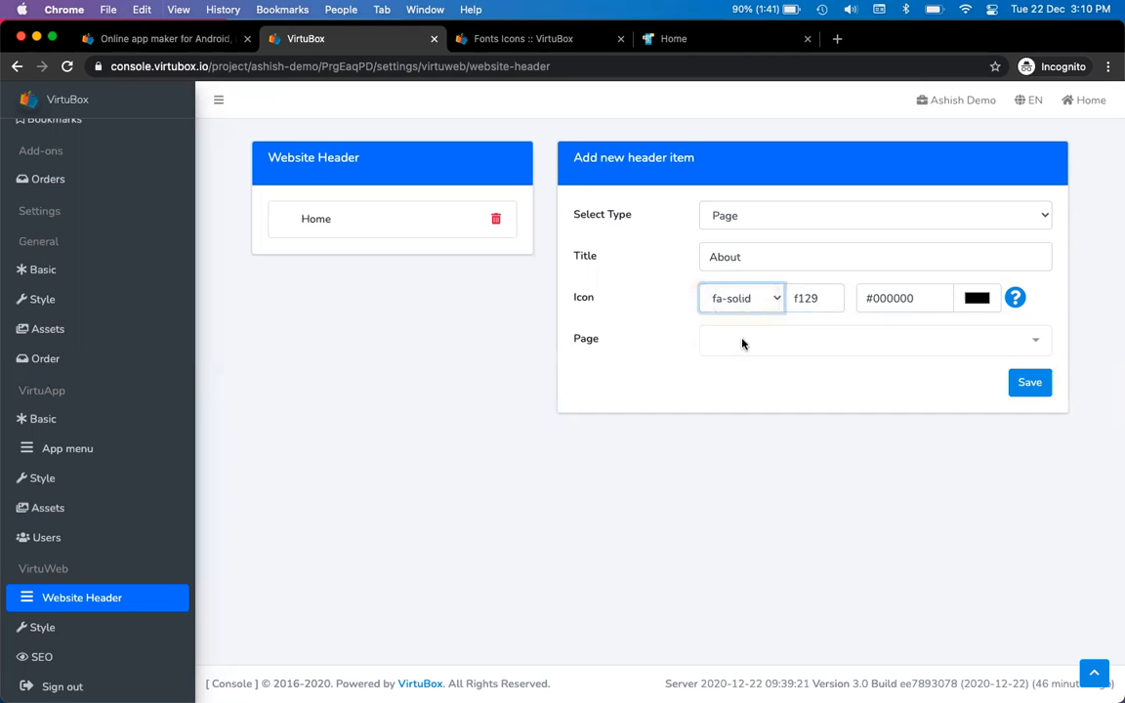
left_click(742, 340)
left_click(773, 286)
left_click(1029, 381)
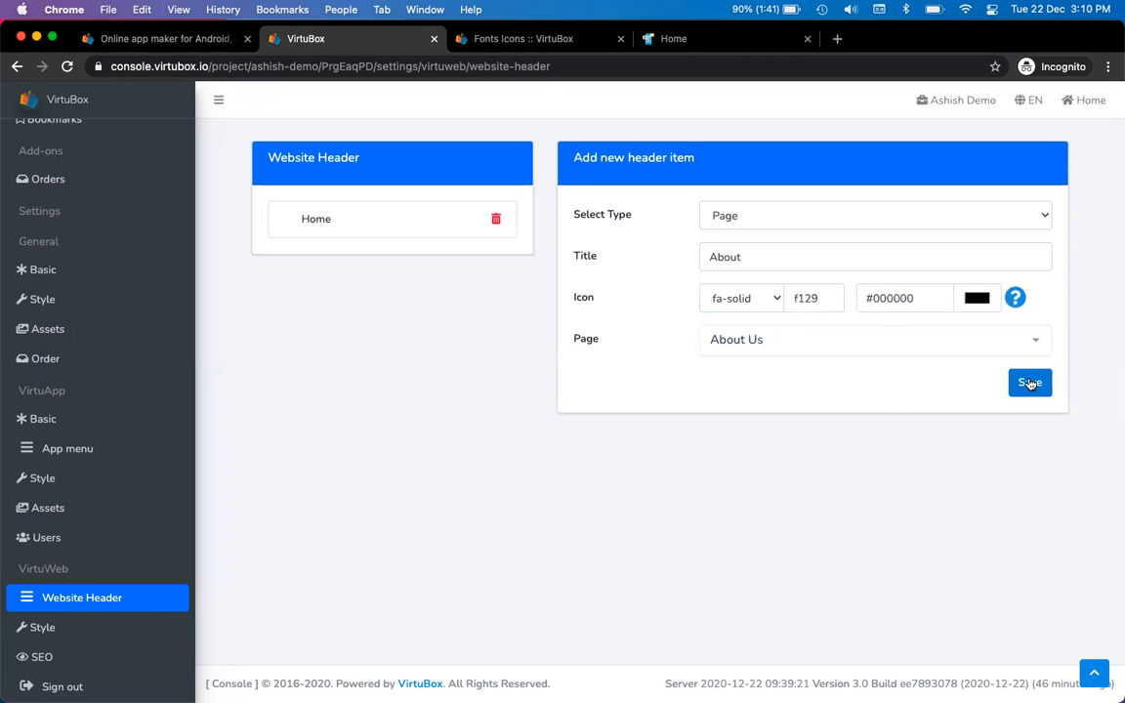
left_click(768, 223)
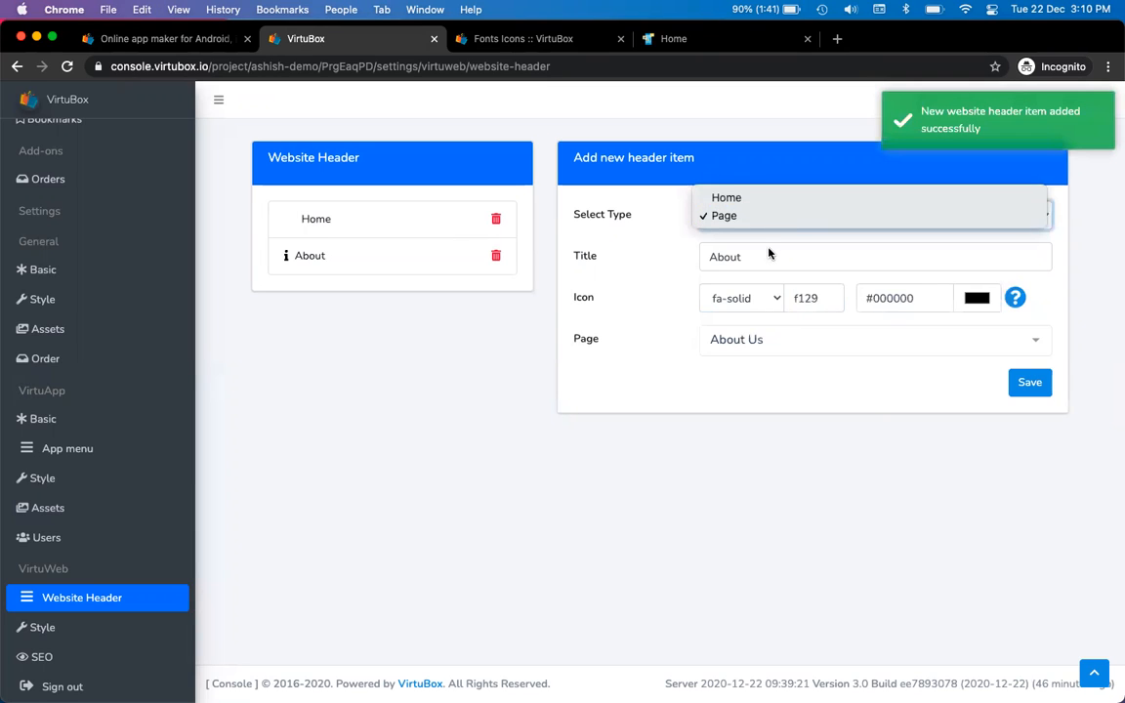
left_click(768, 254)
Title the item Buy and find the shopping-bag icon code f290 by searching 'bag'
double_click(766, 258)
type("Buy")
key("ctrl+Tab")
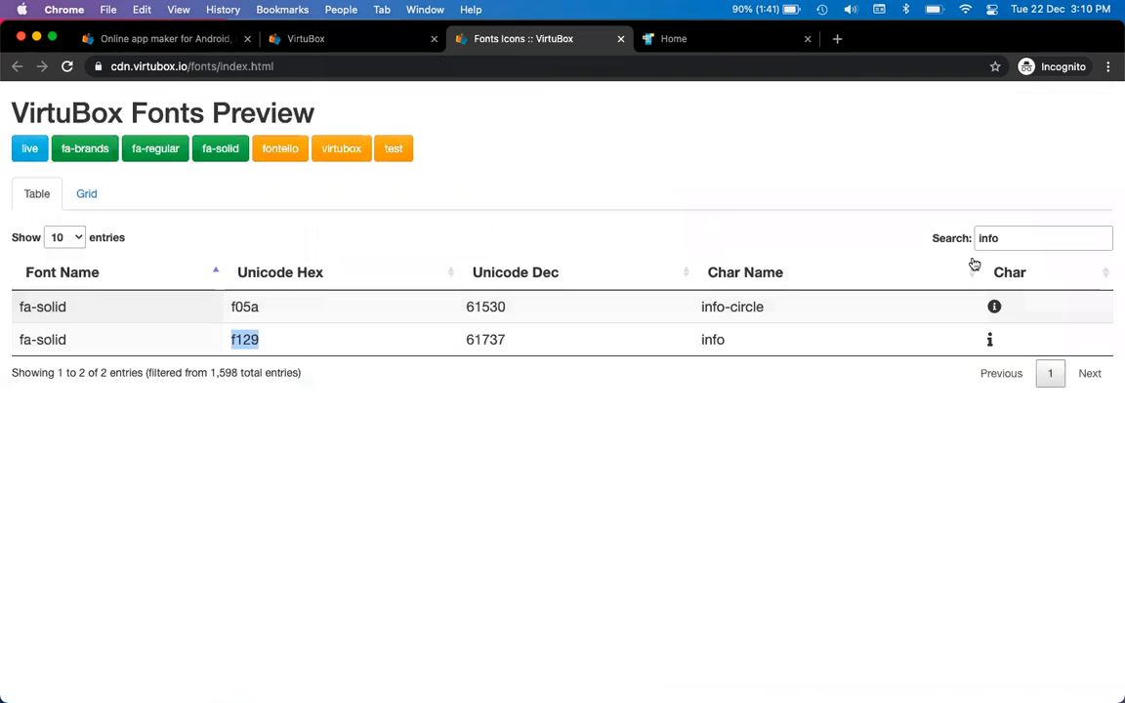
triple_click(1020, 235)
type("car")
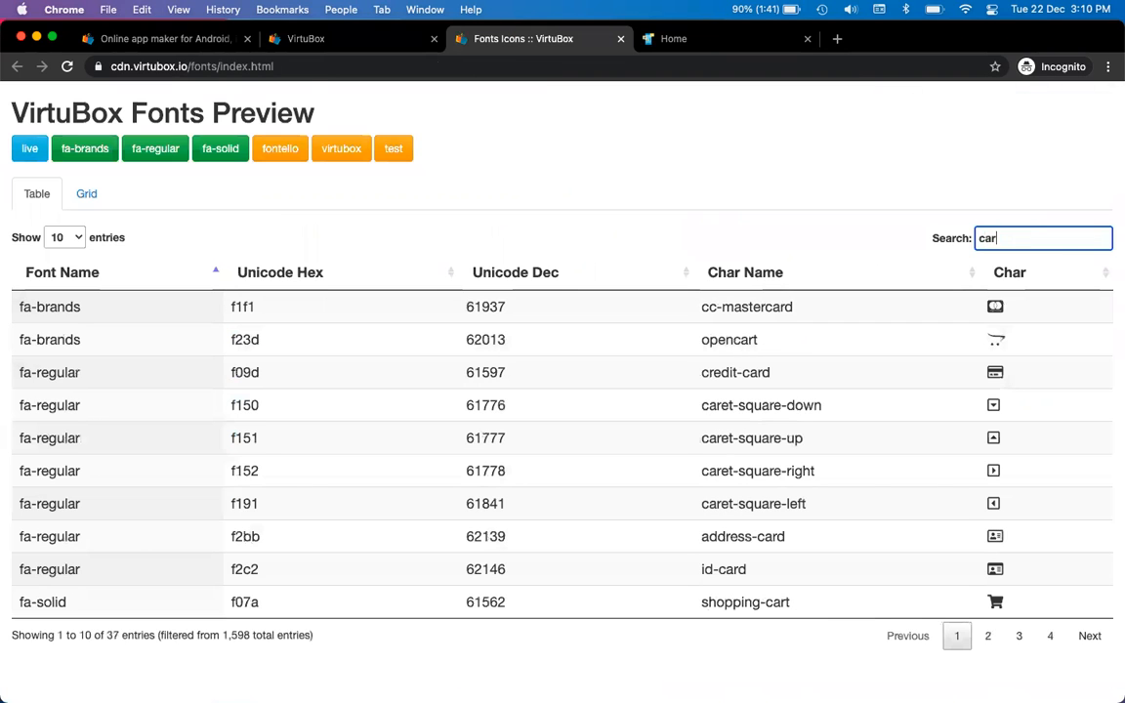
type("t")
key("super+a")
type("bag")
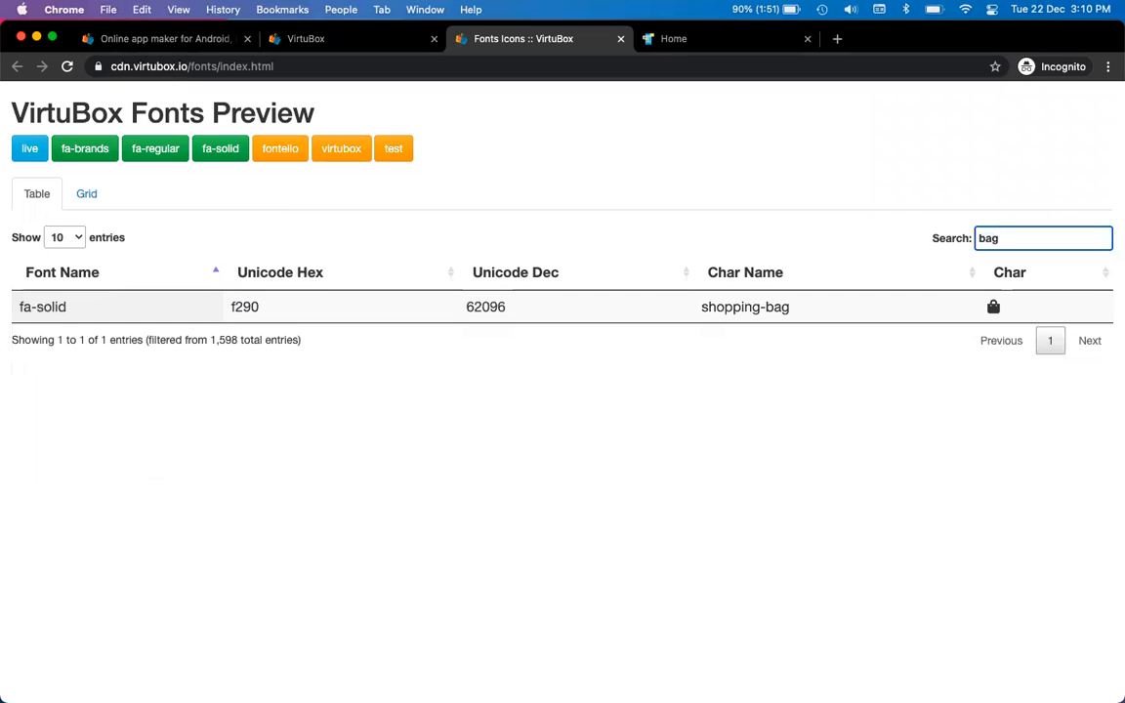
double_click(241, 306)
key("ctrl+c")
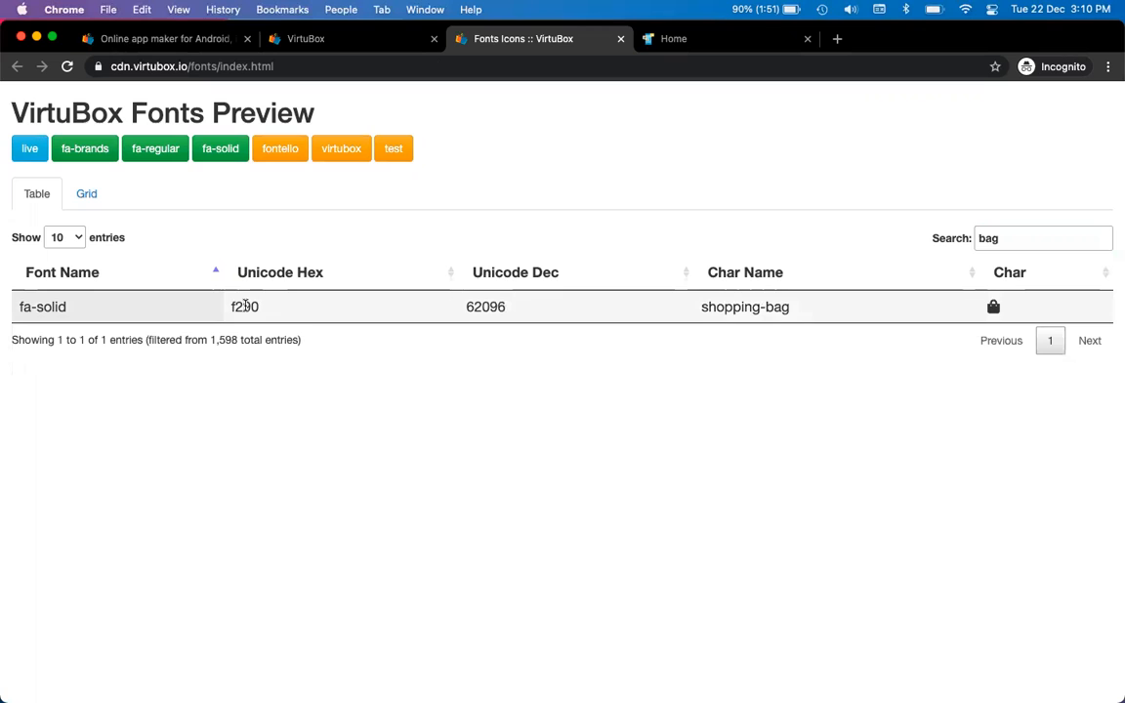
Set the icon code to f290, link the Buy item to New Product, and save it
key("ctrl+shift+Tab")
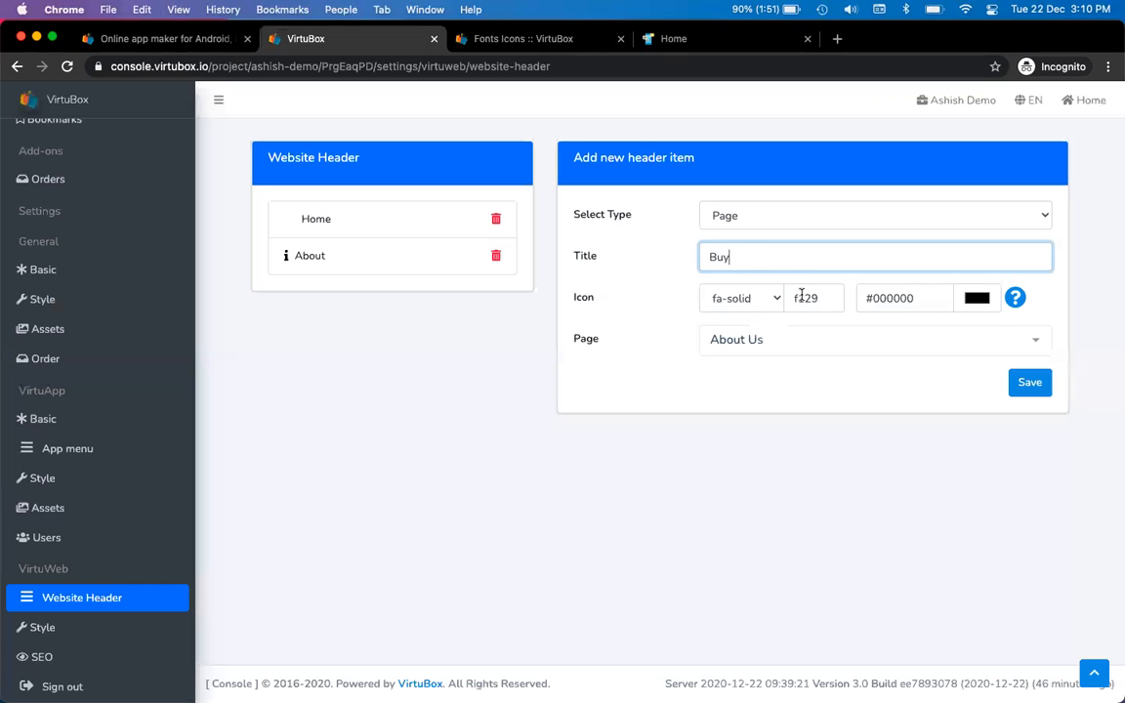
double_click(813, 298)
key("ctrl+v")
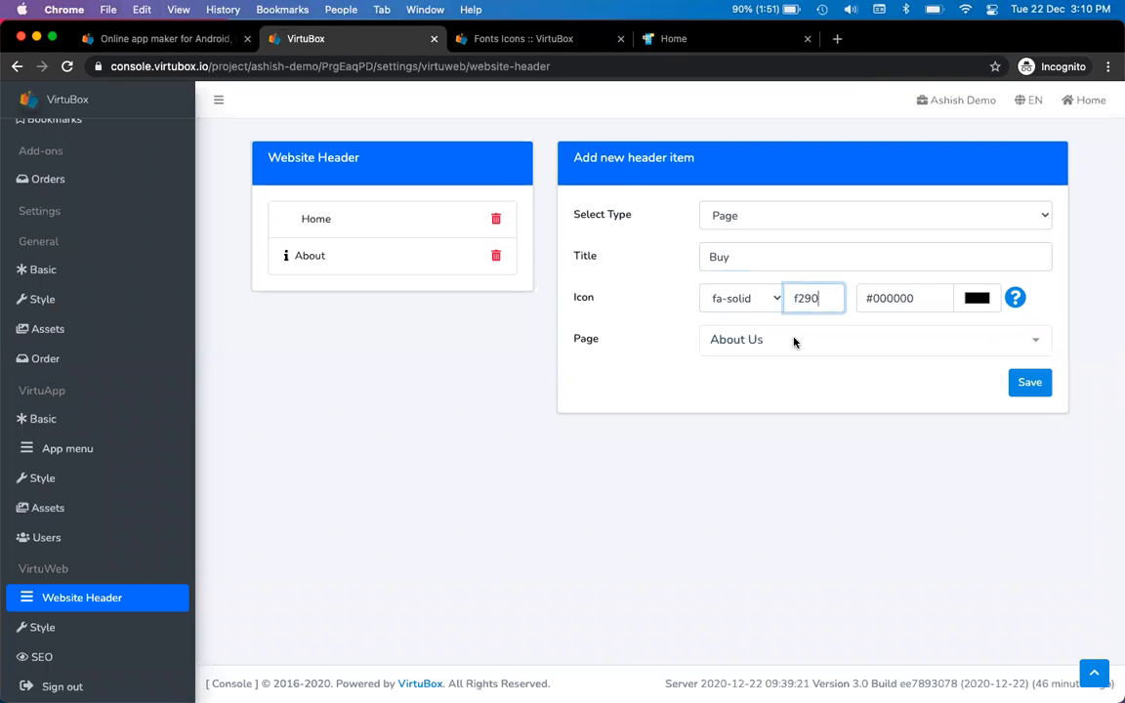
left_click(793, 339)
left_click(806, 248)
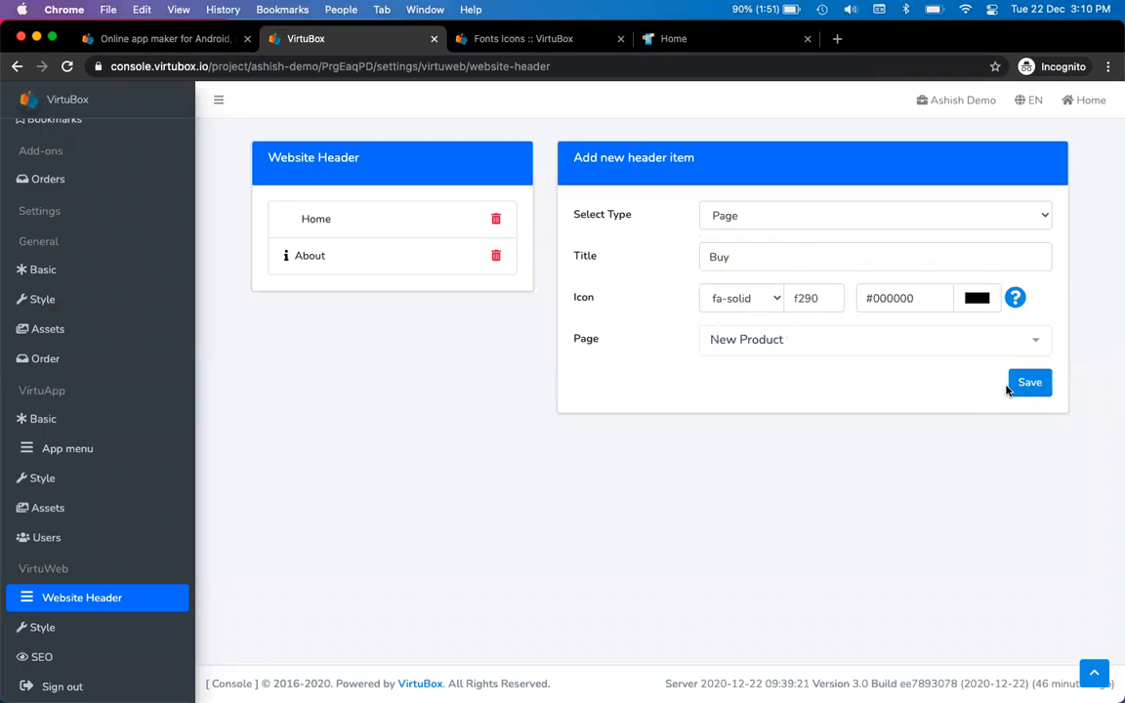
left_click(1032, 384)
key("ctrl+Tab")
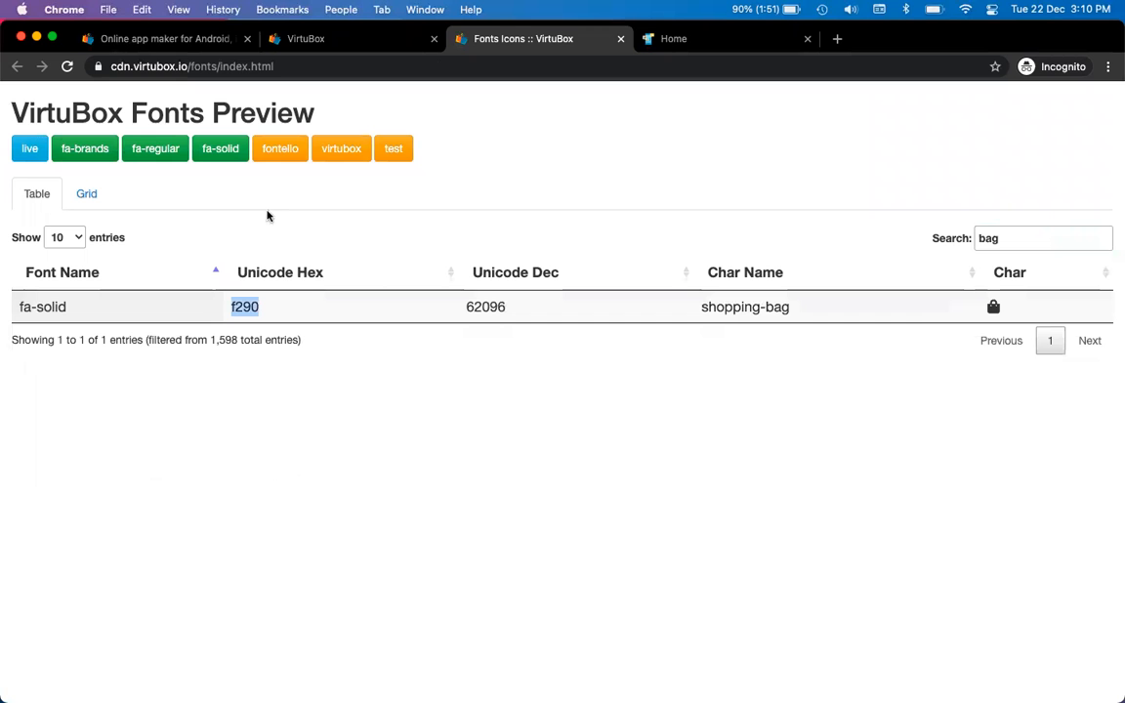
key("ctrl+Tab")
Reload the live website and follow the new Buy link to the New Product page
left_click(67, 66)
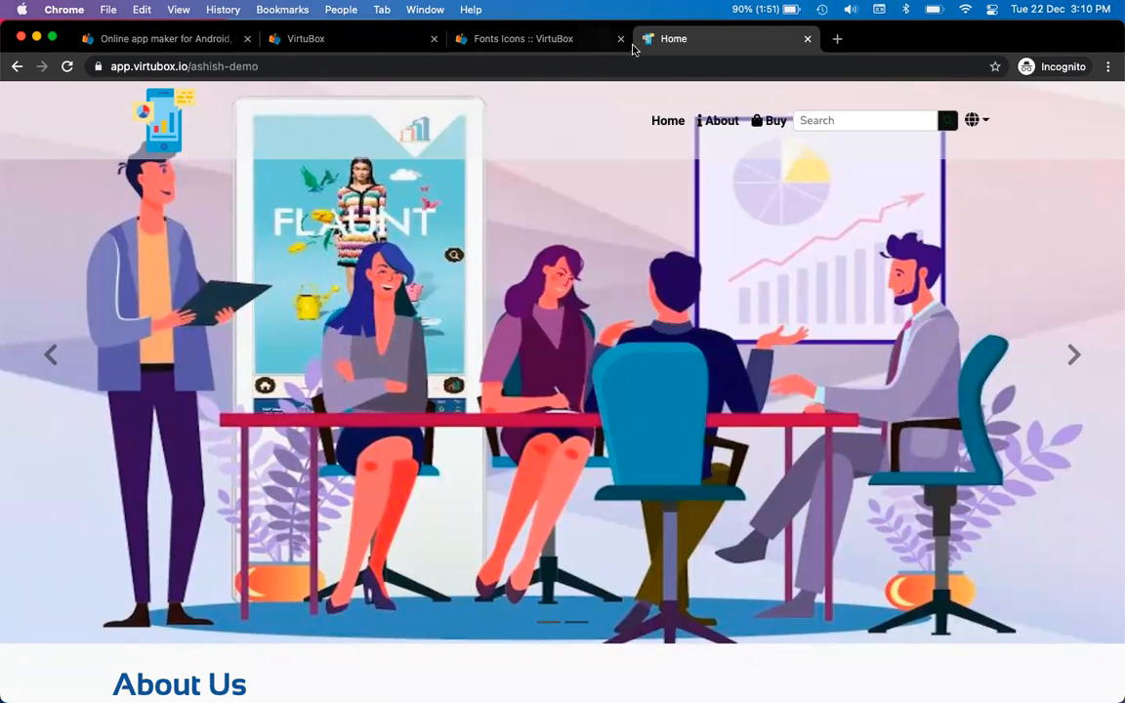
scroll(742, 230, "down", 2)
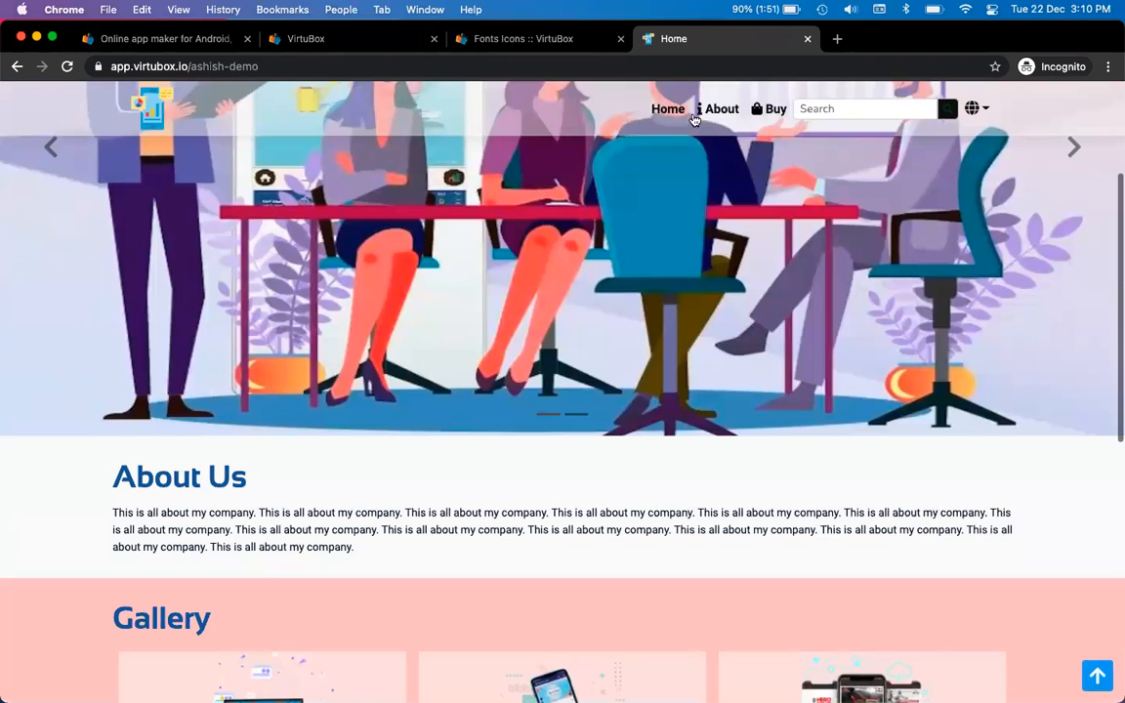
left_click(766, 109)
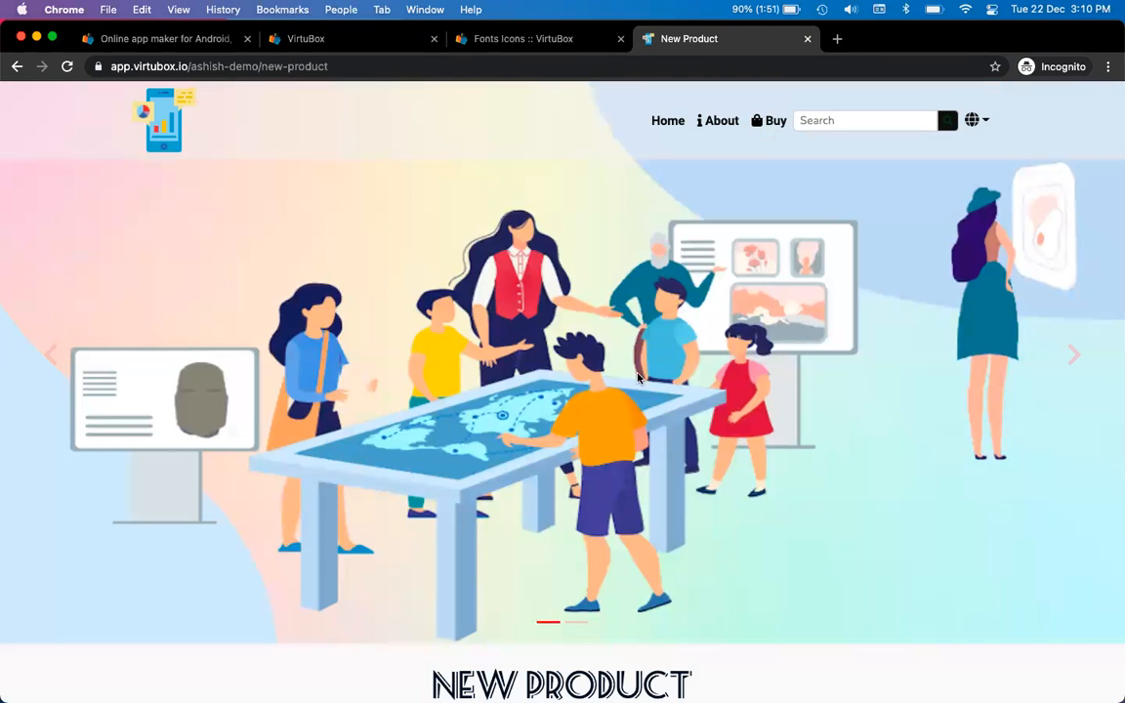
scroll(638, 375, "down", 3)
scroll(638, 377, "up", 3)
Review the New Product page again, then return to the console's Website Header settings
key("ctrl+shift+Tab")
key("ctrl+shift+Tab")
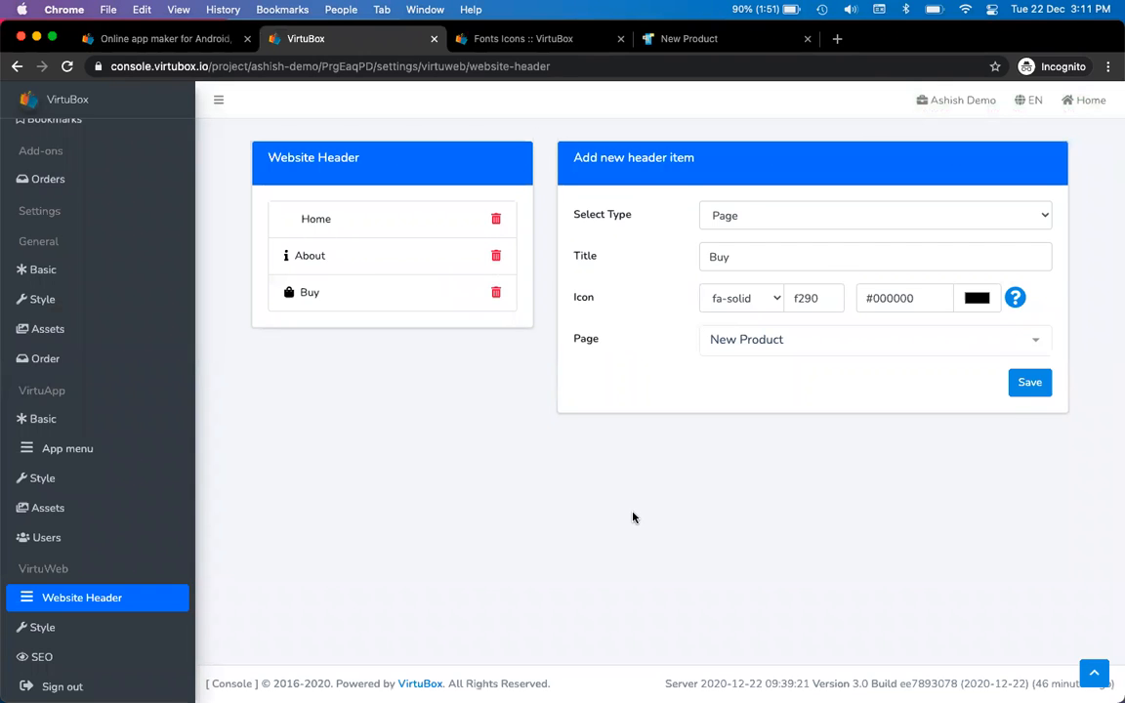
key("ctrl+Tab")
key("ctrl+Tab")
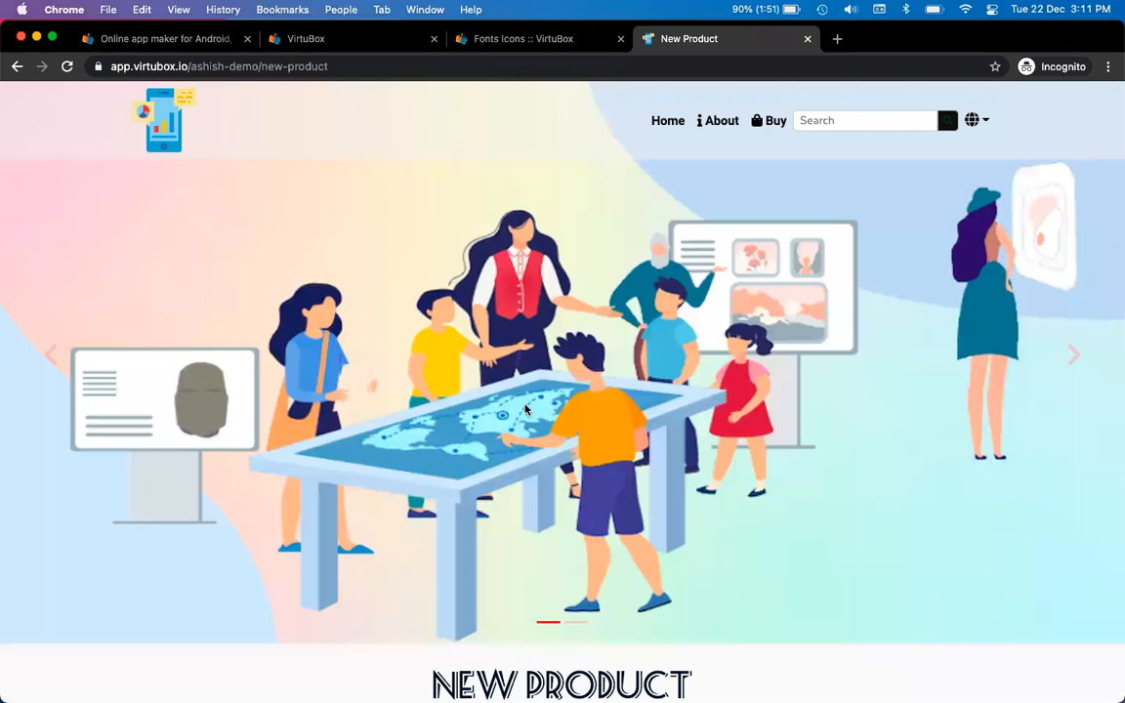
scroll(493, 459, "down", 10)
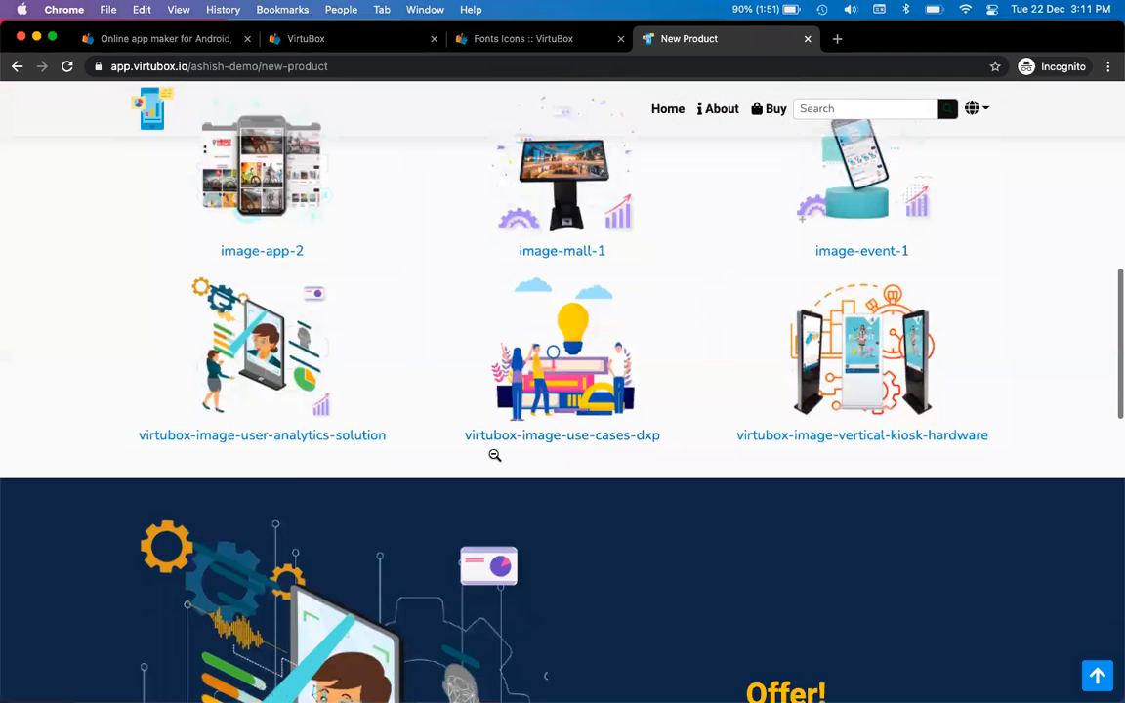
scroll(493, 458, "up", 6)
scroll(493, 459, "down", 5)
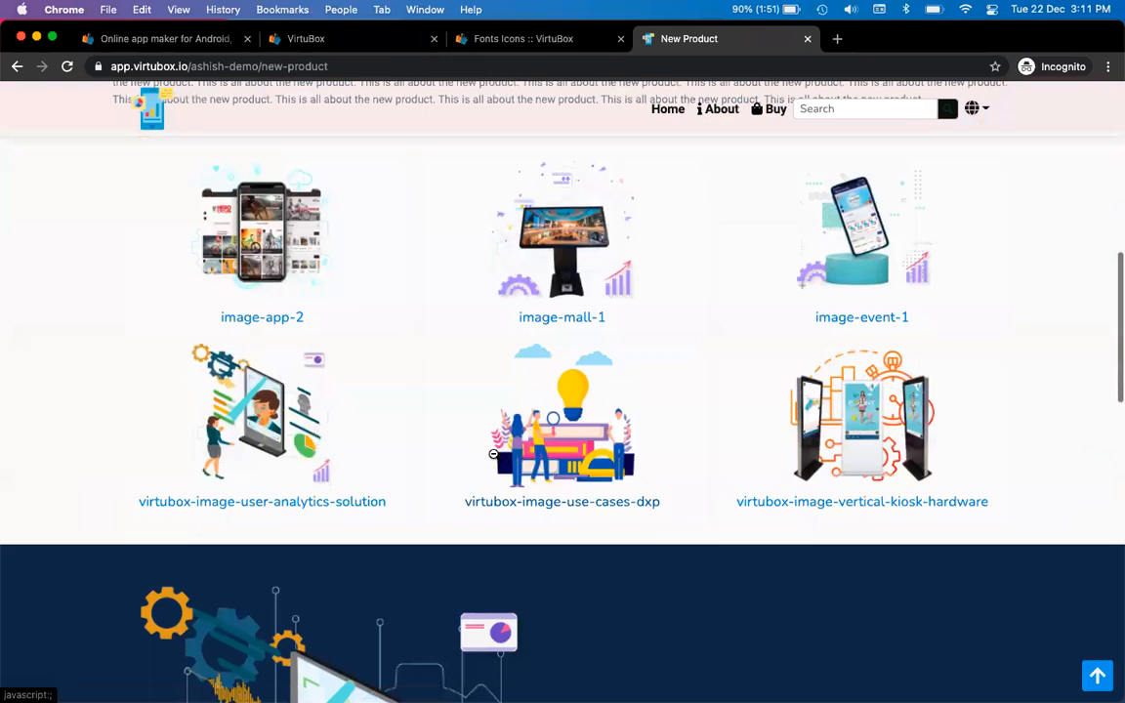
scroll(493, 459, "down", 10)
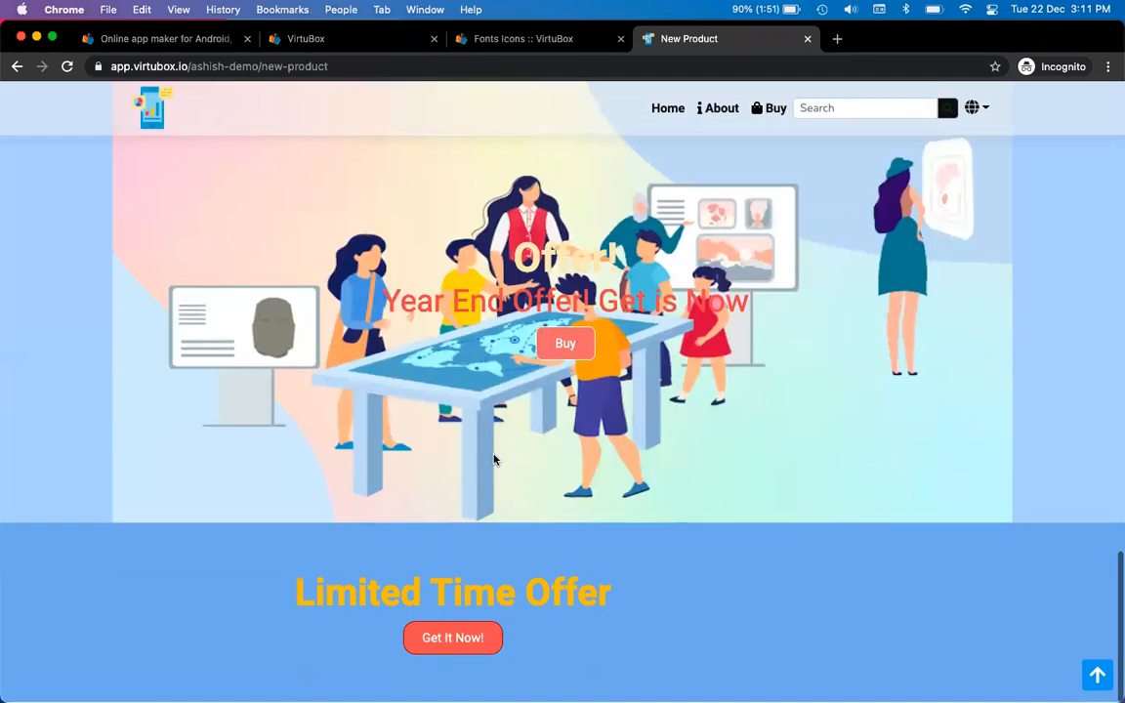
scroll(493, 459, "up", 12)
scroll(493, 458, "up", 10)
key("ctrl+shift+Tab")
key("ctrl+shift+Tab")
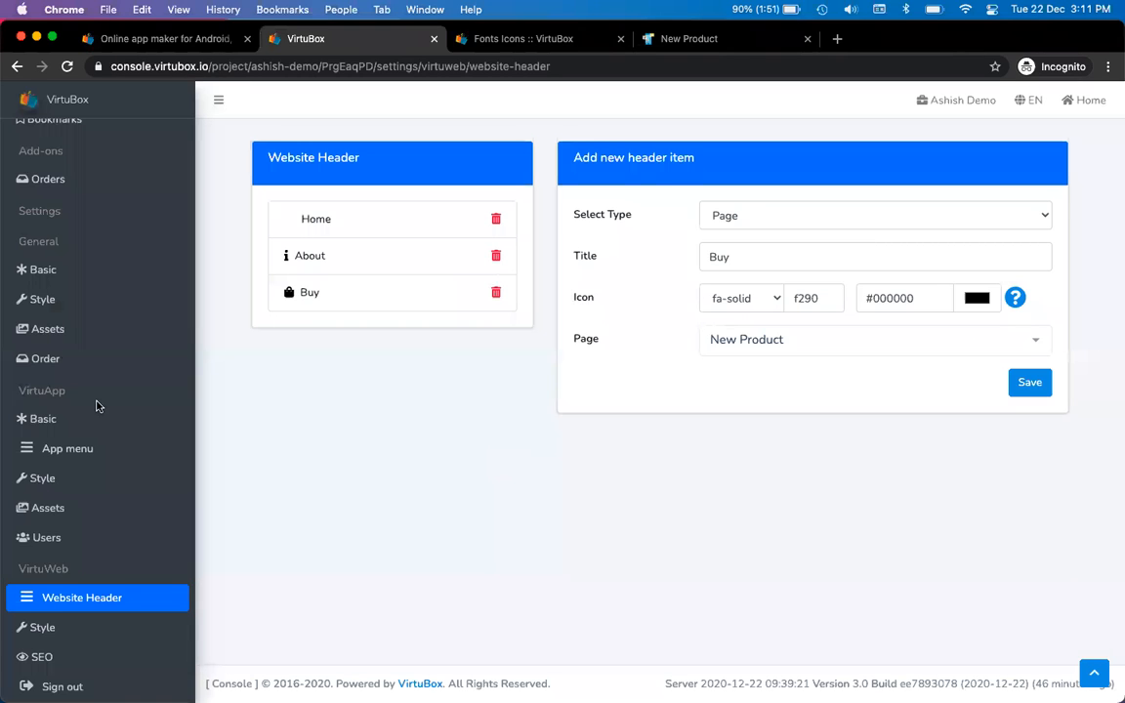
scroll(98, 406, "up", 5)
Open the project dashboard and check the mirrored phone's home screen in LetsView
left_click(102, 145)
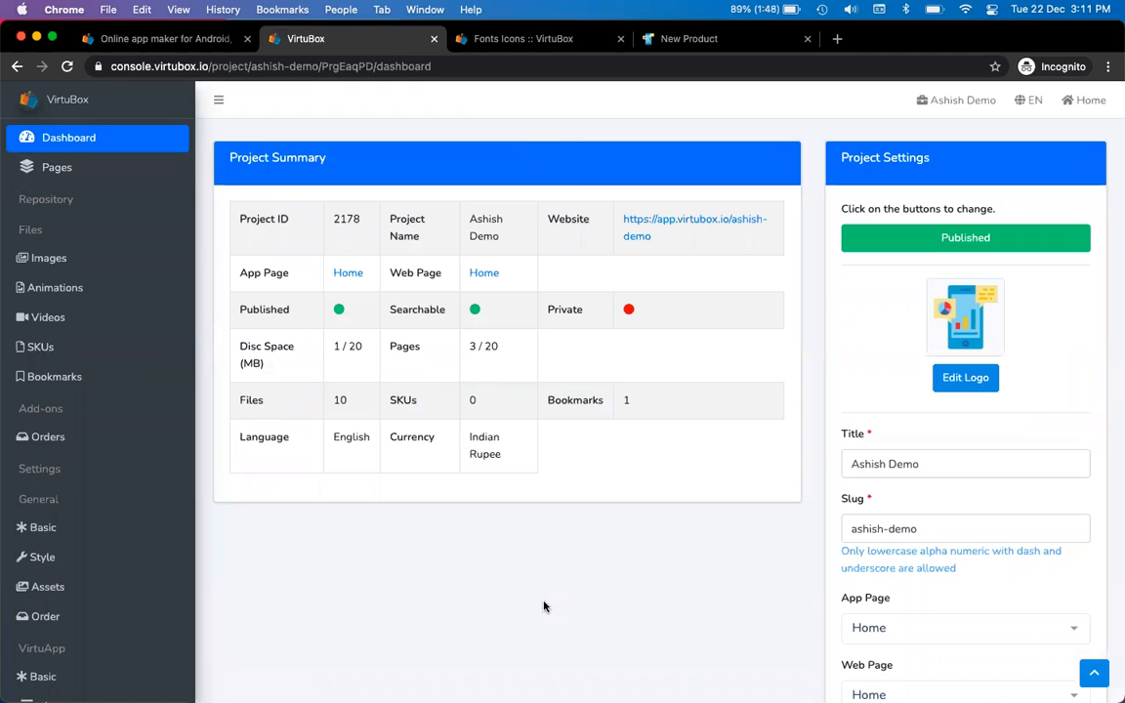
key("super+Tab")
key("super+Tab")
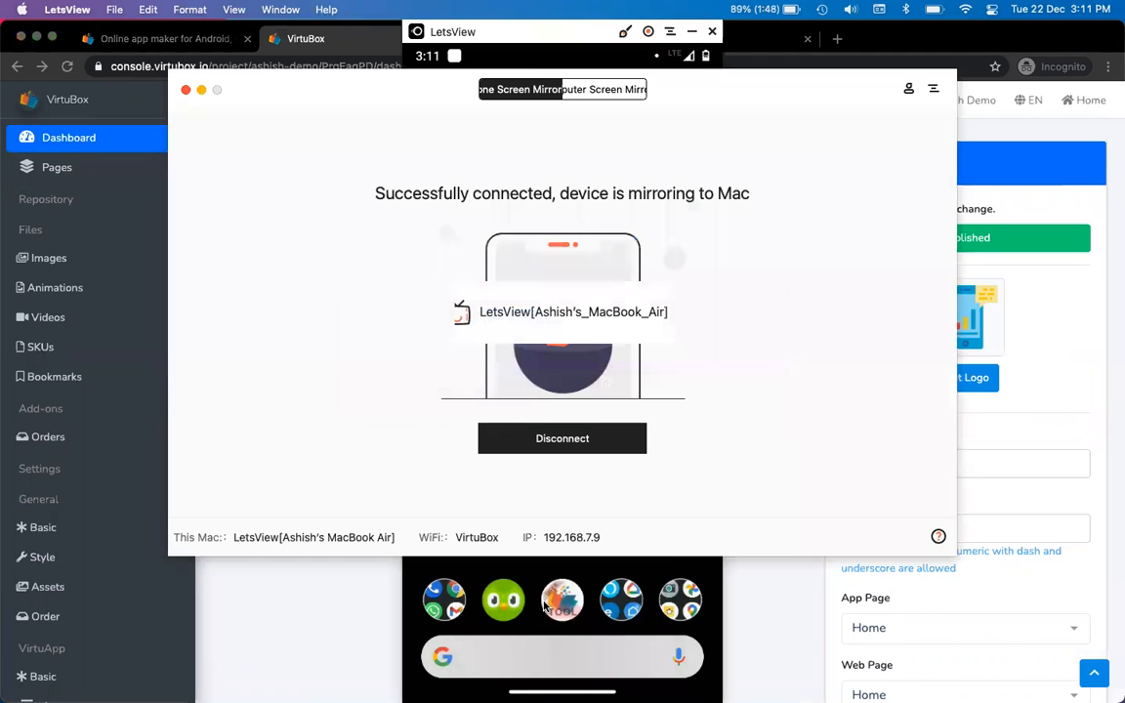
left_click(716, 572)
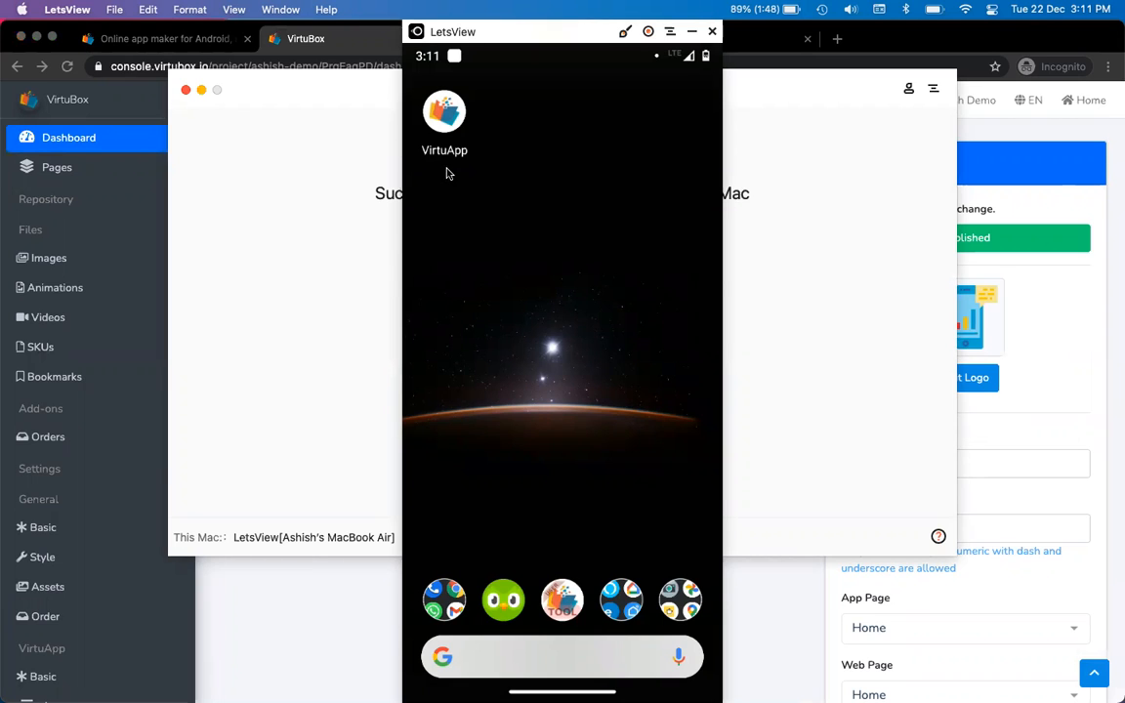
left_click(314, 588)
key("super+Tab")
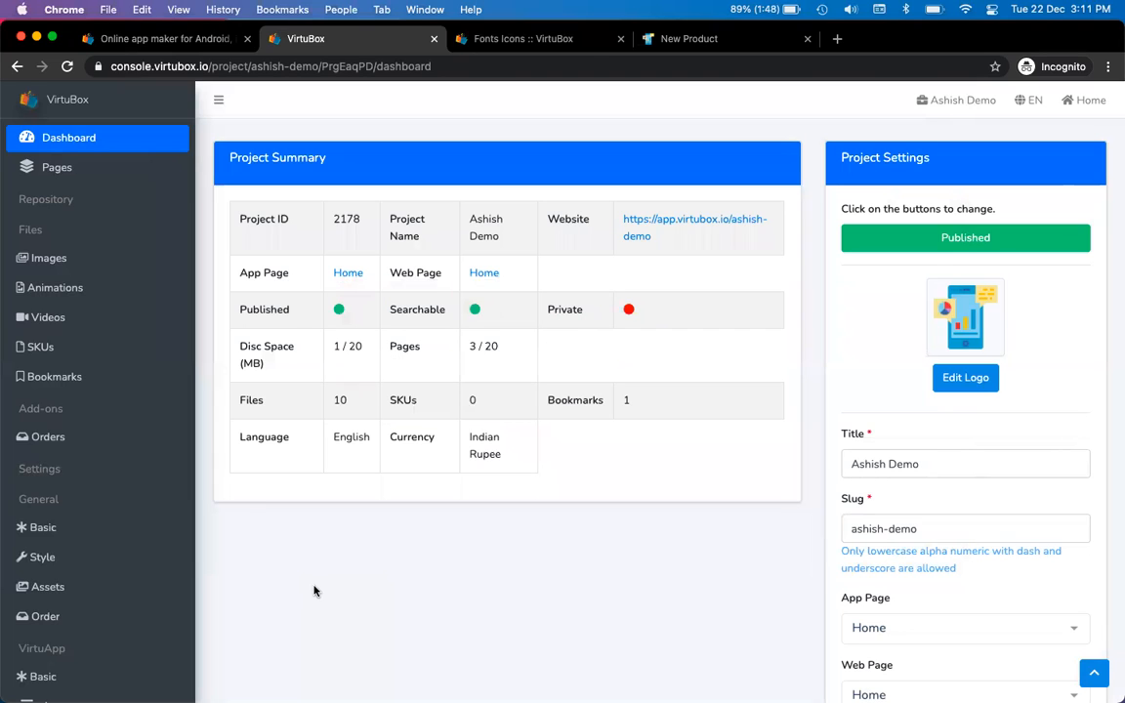
Bring LetsView forward and minimize its mirroring connection window
key("super+Tab")
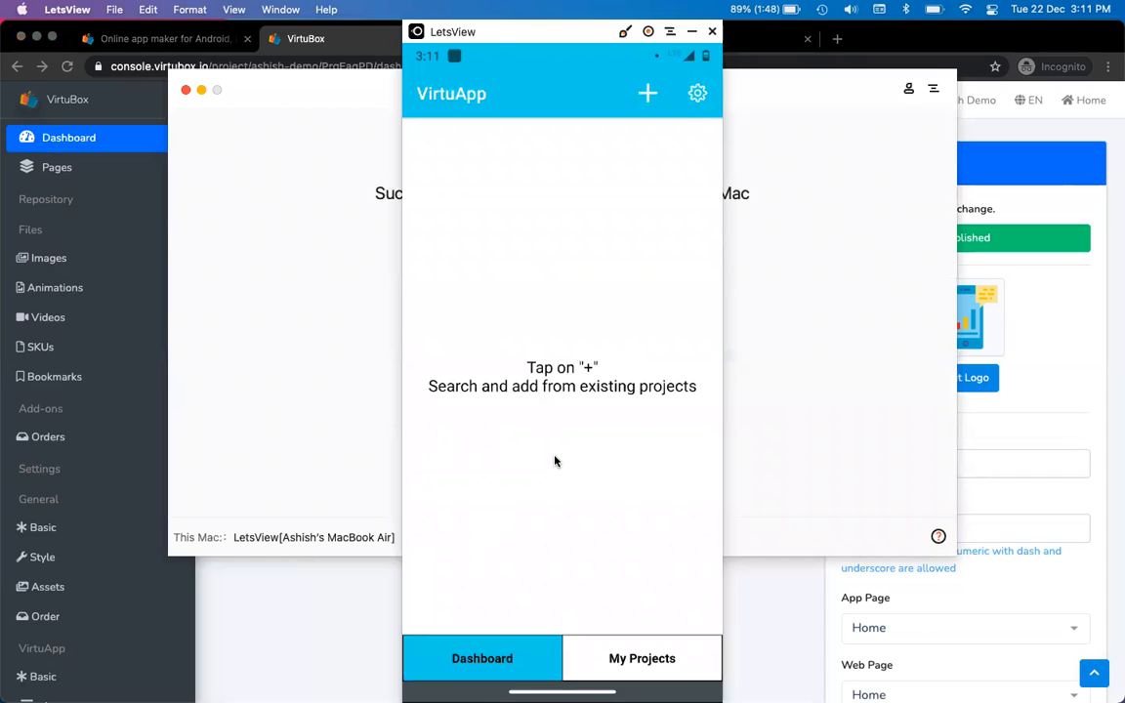
left_click(202, 89)
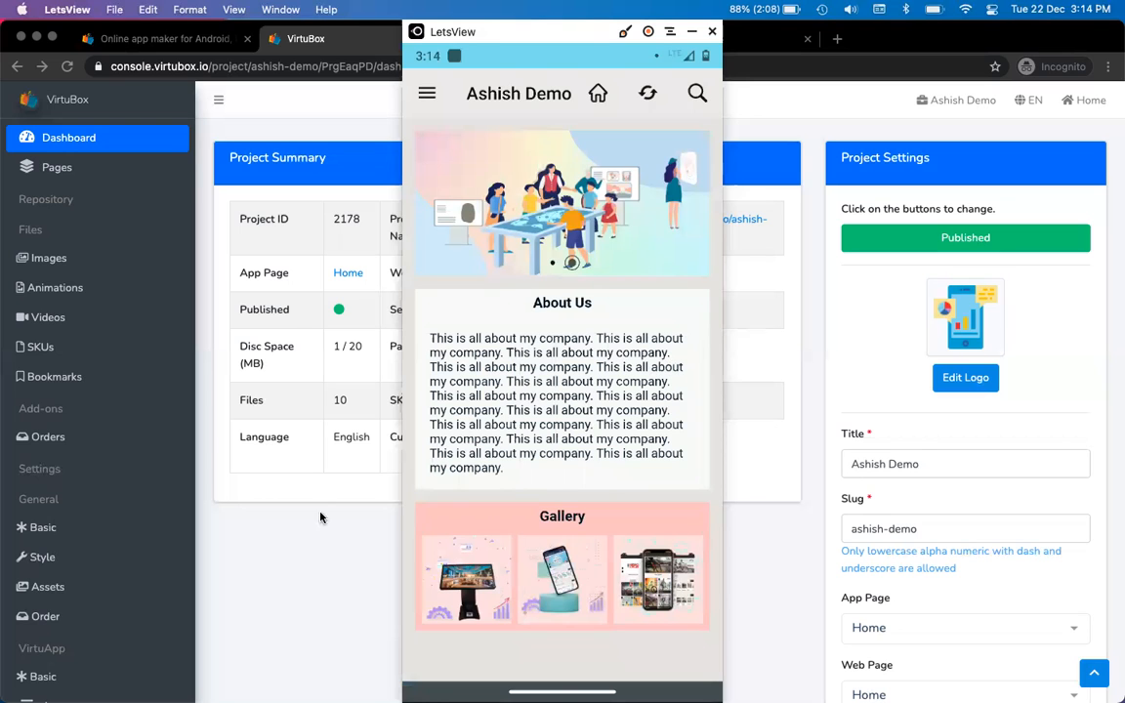
Show the live website's home page and close the font icons reference tab
left_click(295, 583)
key("ctrl+Tab")
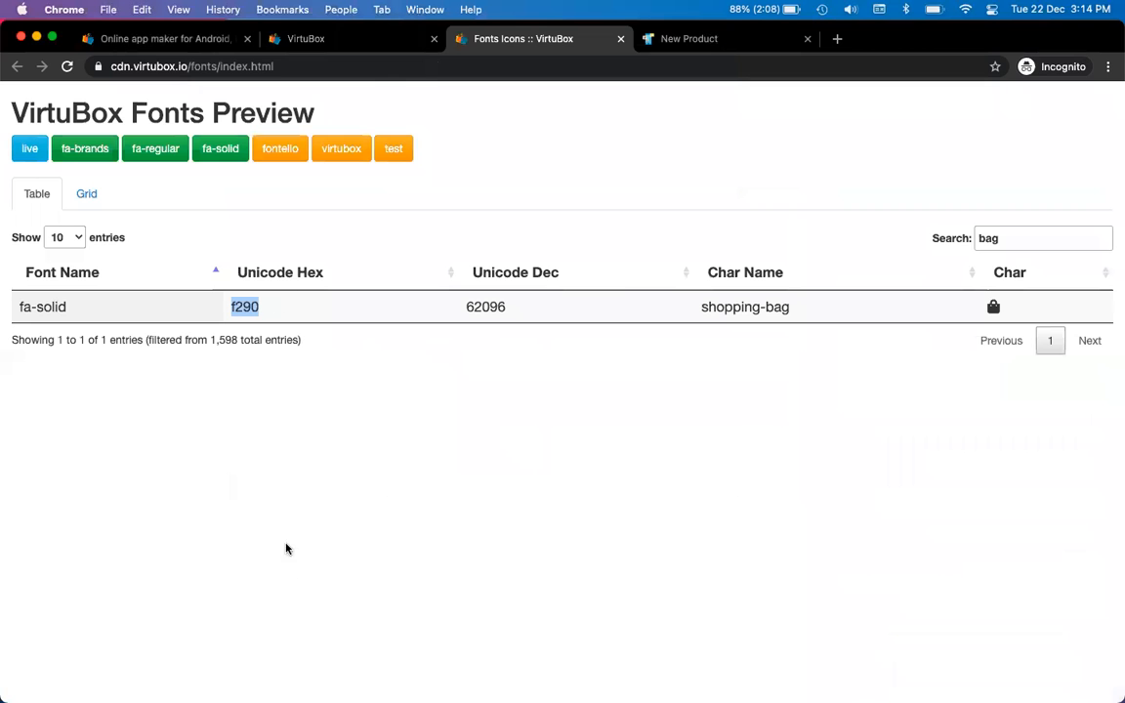
key("ctrl+Tab")
left_click(149, 125)
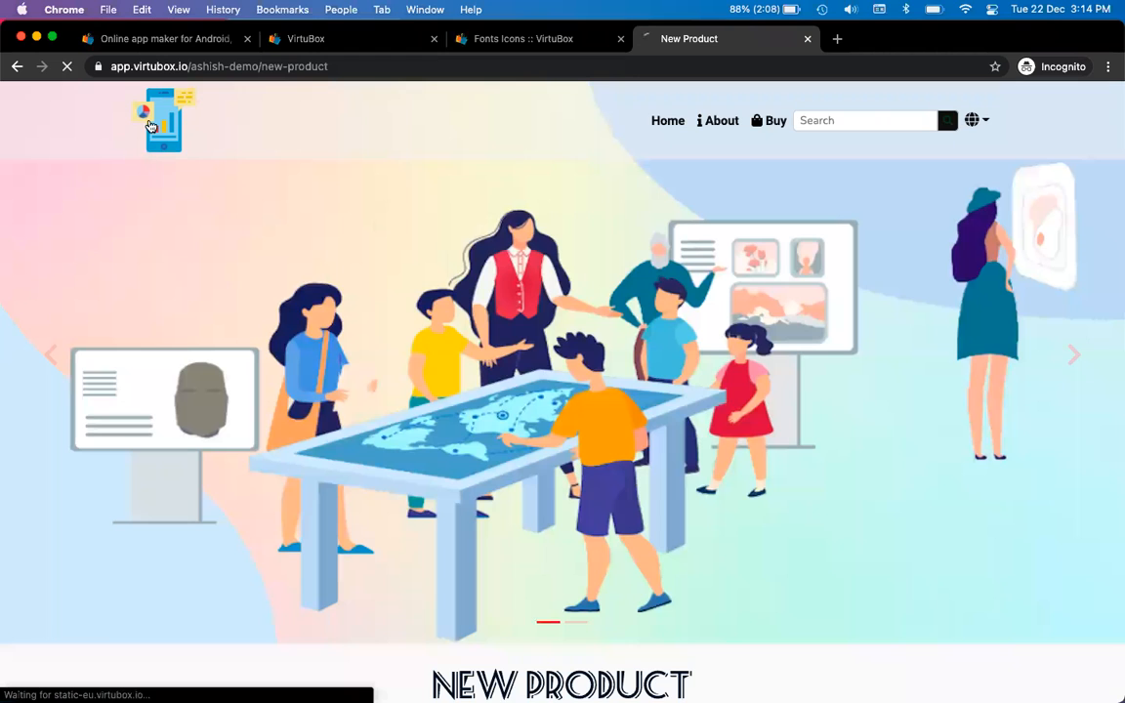
key("ctrl+shift+Tab")
key("super+w")
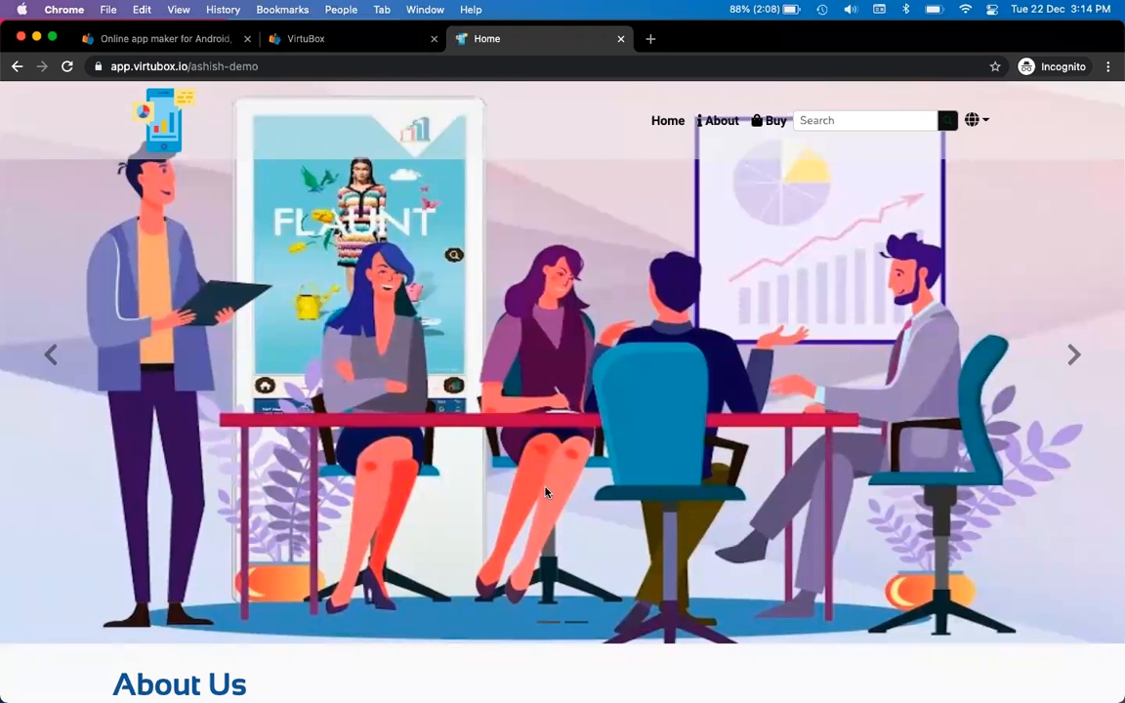
Move the phone mirror aside and scroll the website to compare it with the app
key("super+Tab")
left_click_drag(477, 42, 799, 54)
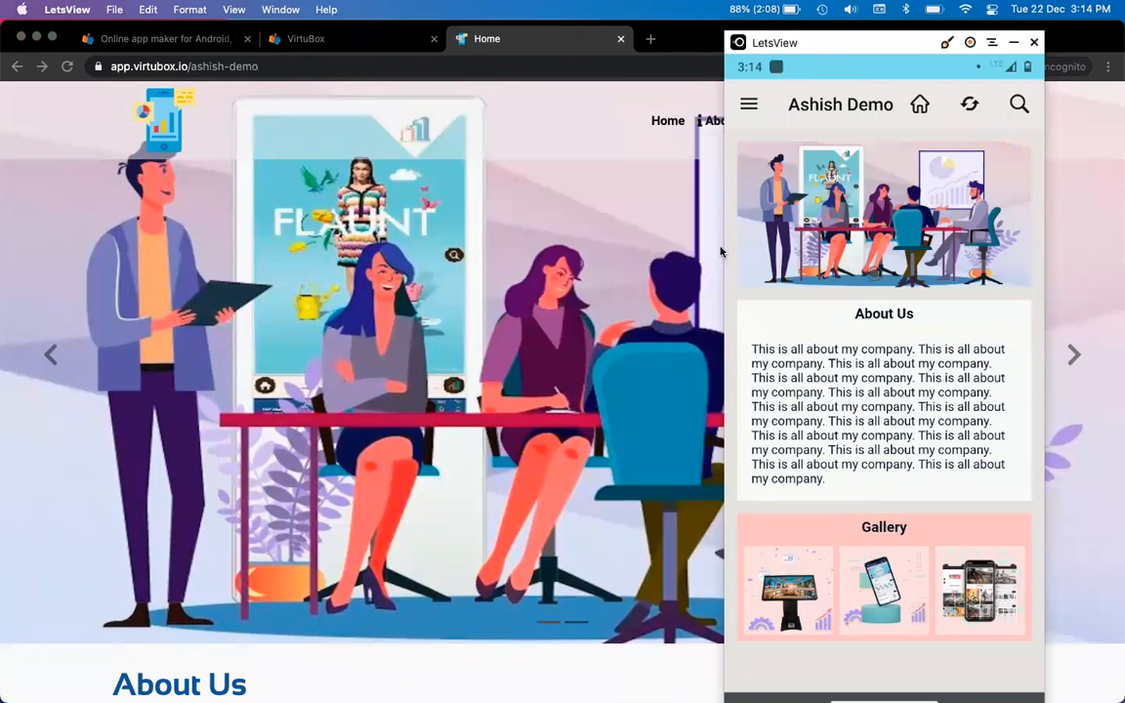
scroll(427, 373, "down", 5)
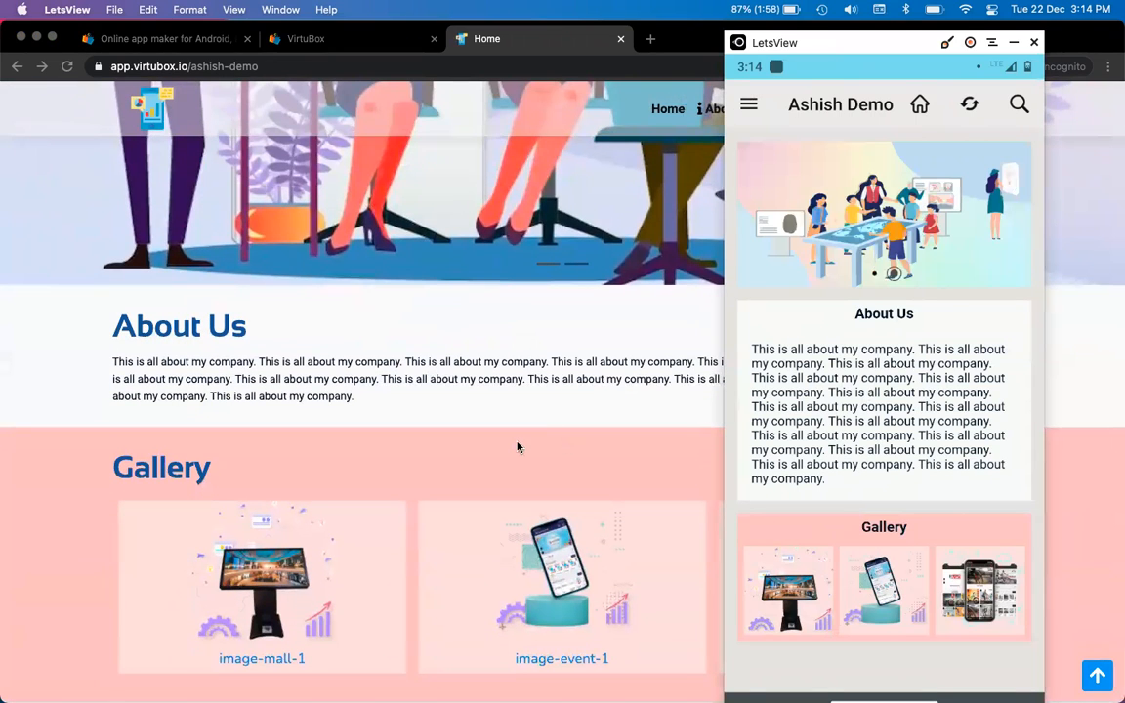
scroll(467, 400, "down", 3)
scroll(459, 394, "down", 3)
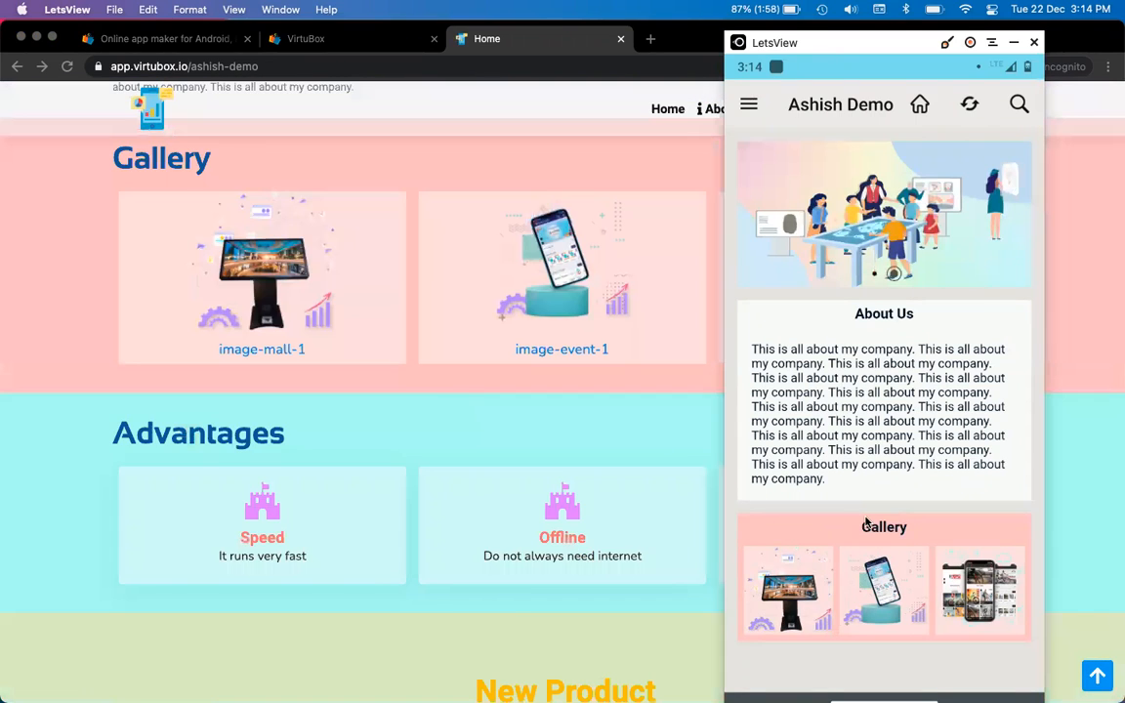
scroll(515, 457, "down", 2)
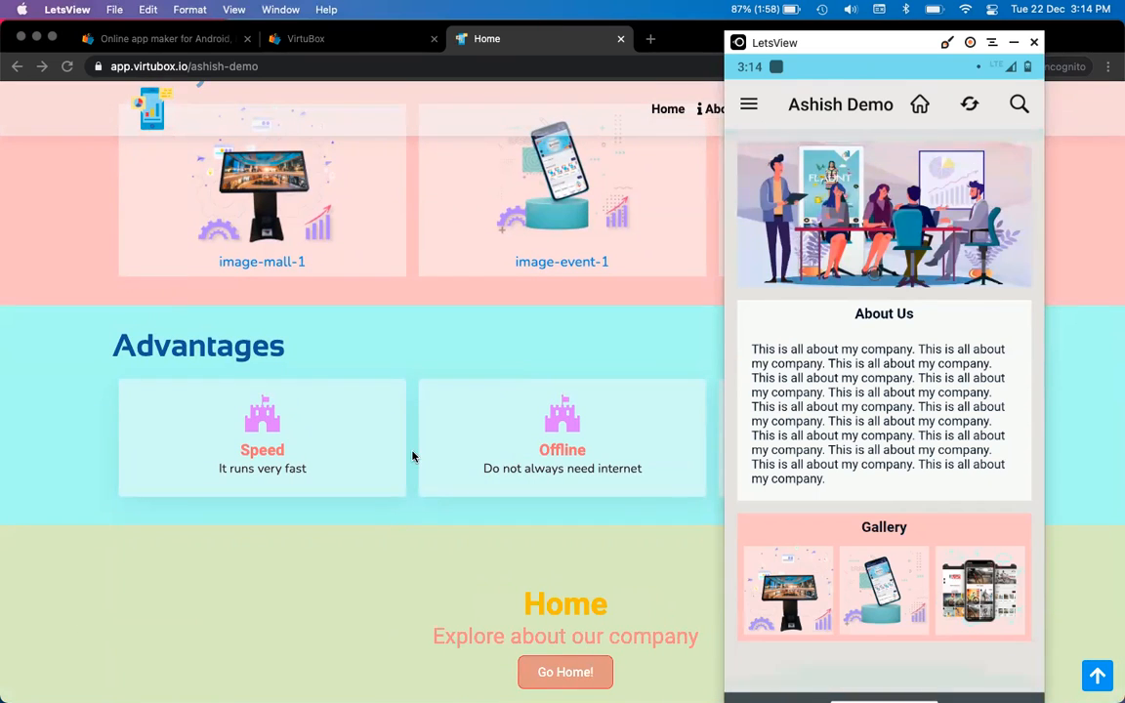
scroll(298, 449, "down", 1)
scroll(490, 568, "up", 1)
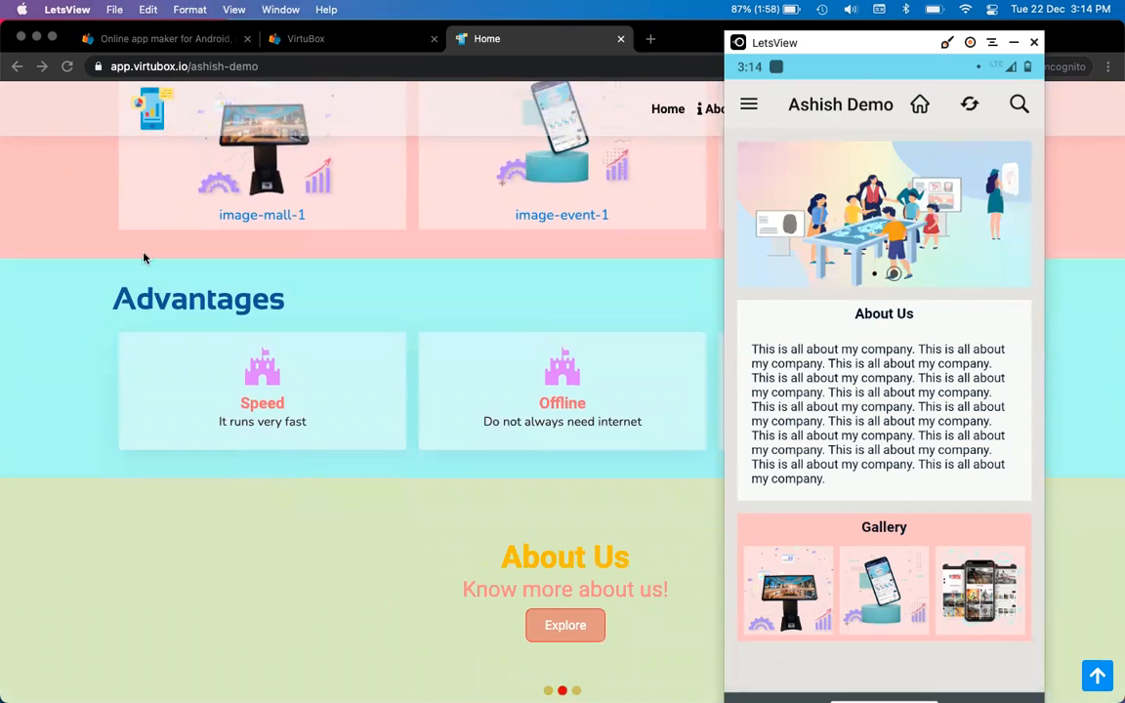
Open the Home page editor from the console's Pages list
left_click(344, 44)
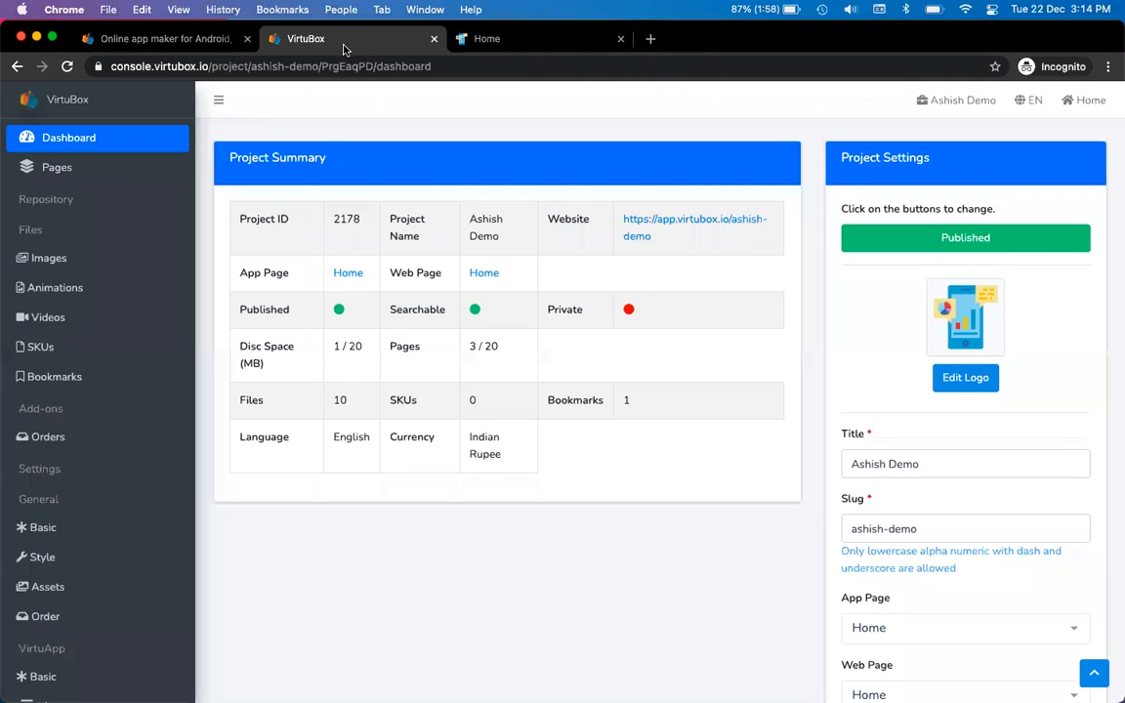
left_click(56, 167)
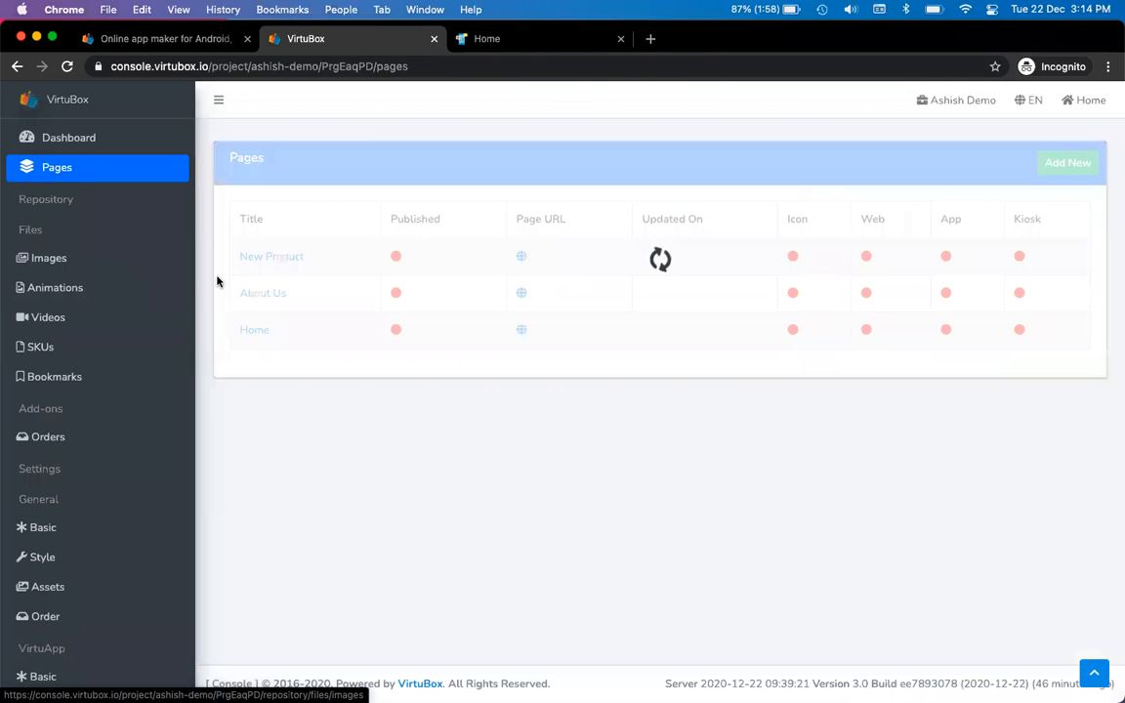
left_click(252, 331)
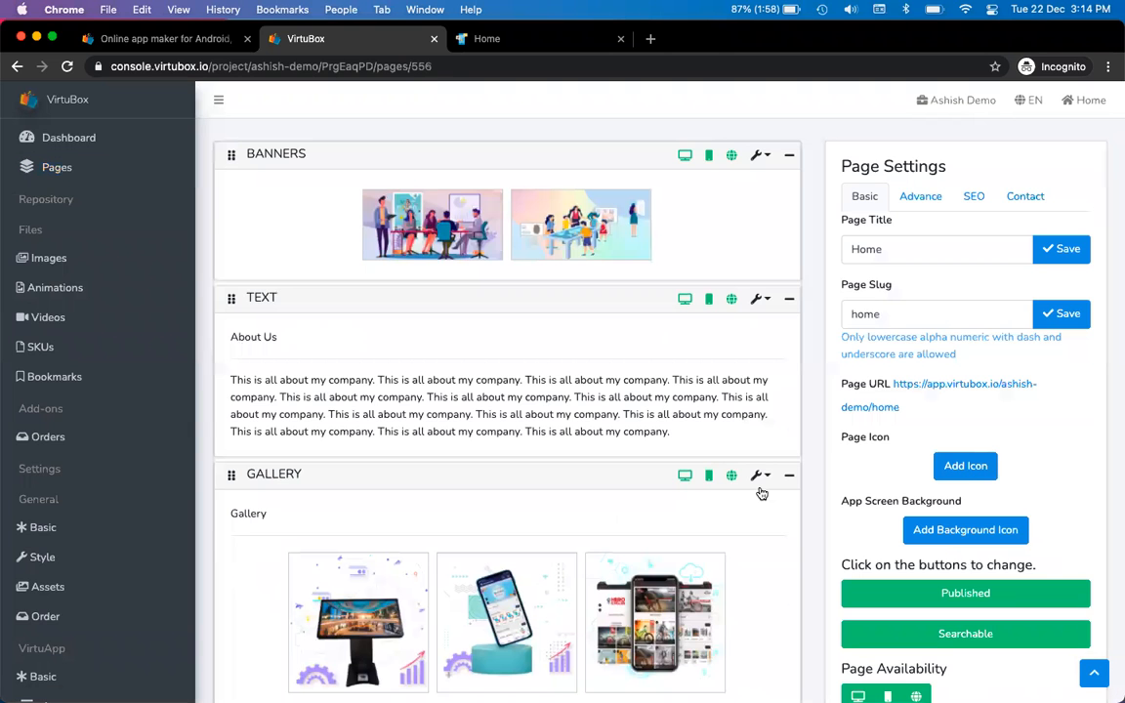
scroll(762, 493, "down", 2)
scroll(762, 493, "up", 3)
scroll(686, 363, "down", 5)
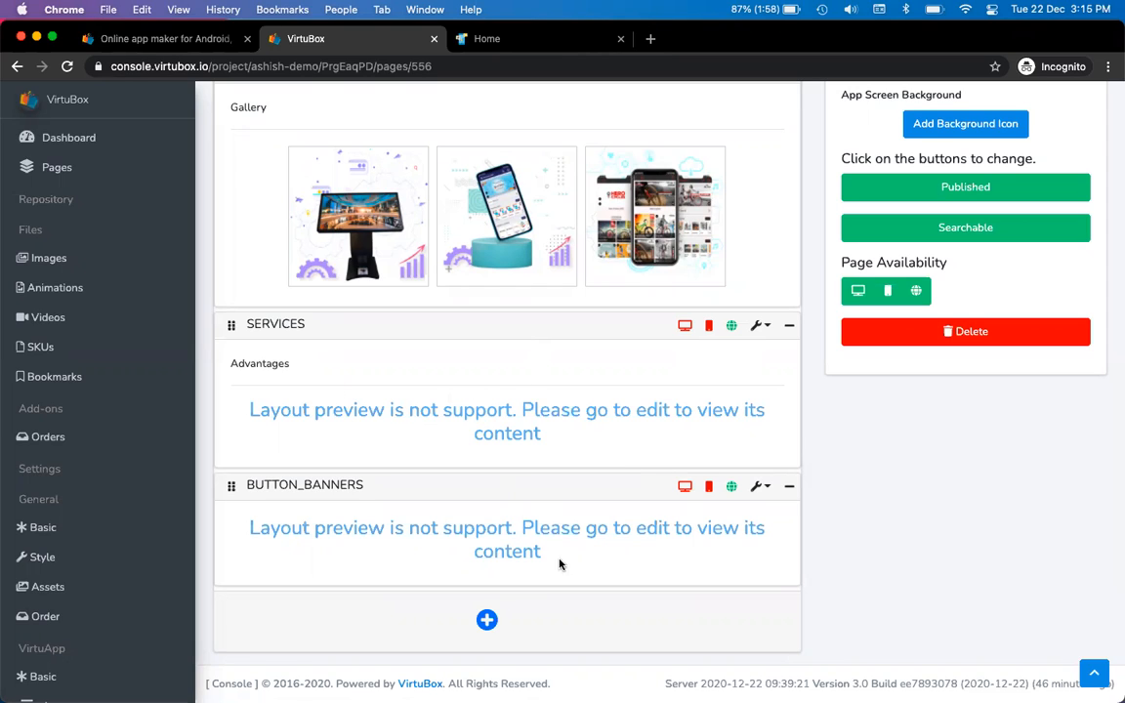
scroll(595, 552, "up", 8)
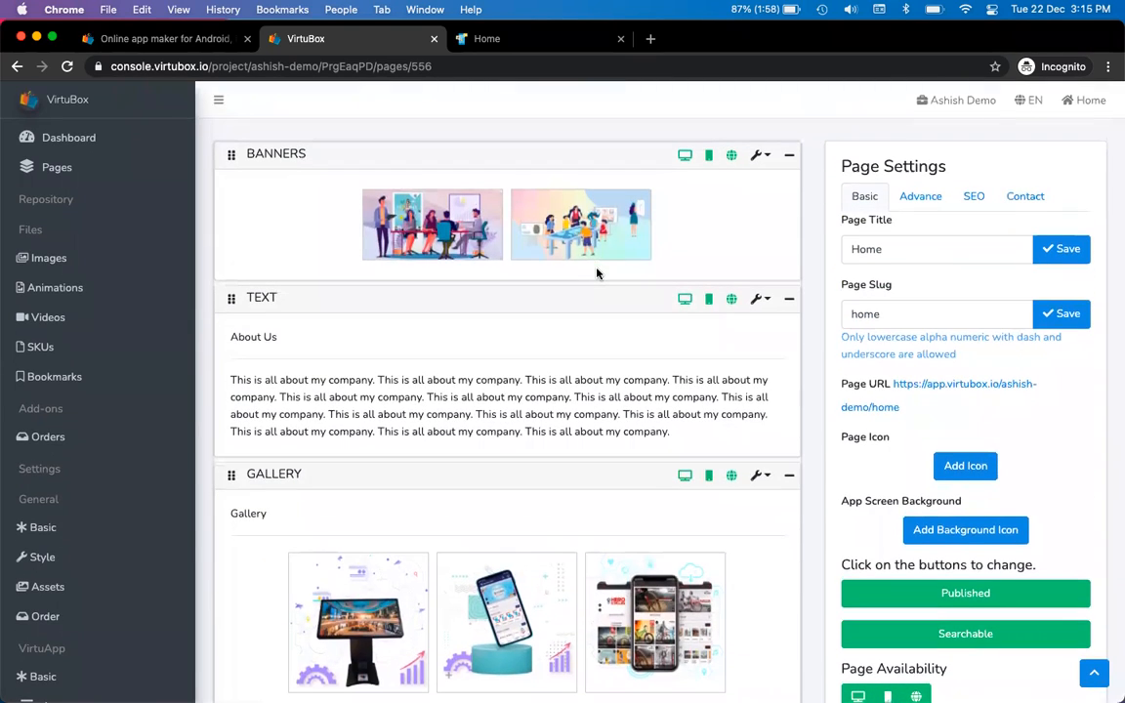
Hide Banners on mobile and Text on web, then check the reloaded site and phone
left_click(709, 159)
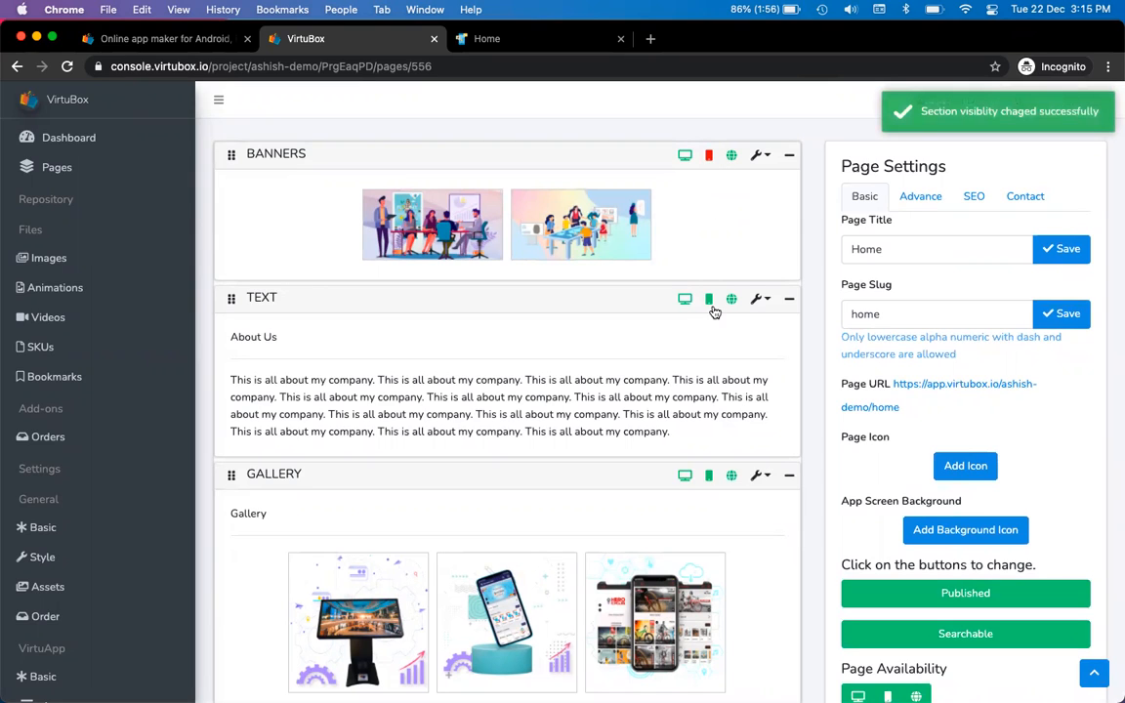
left_click(730, 302)
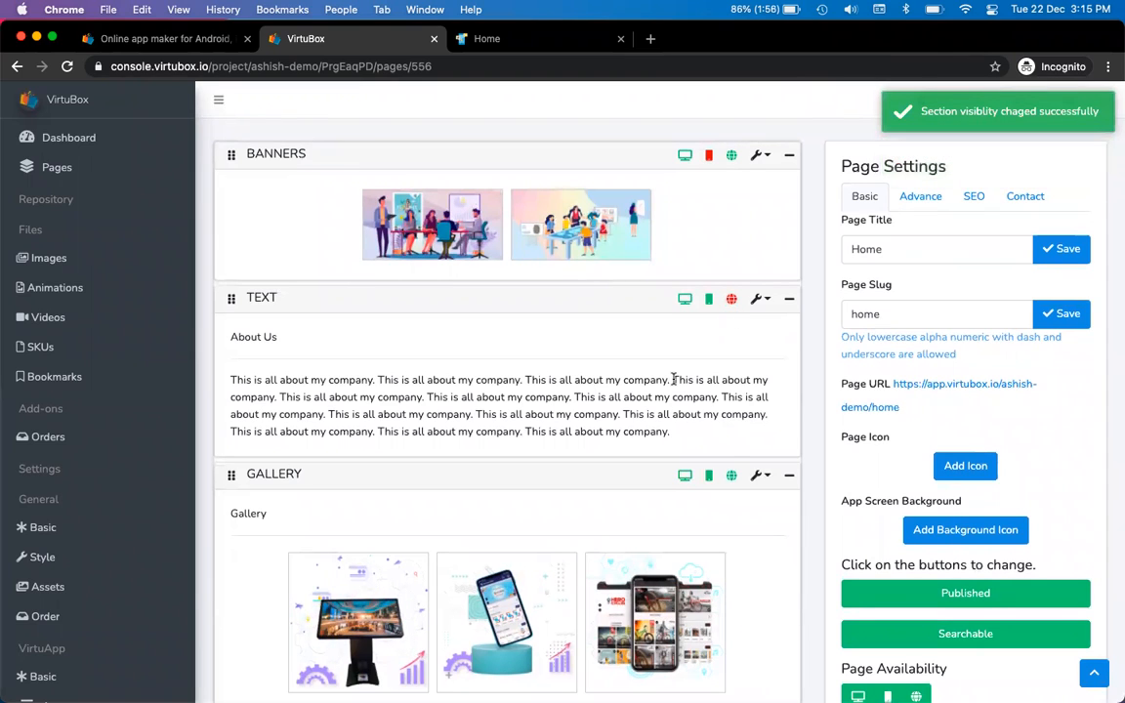
key("ctrl+Tab")
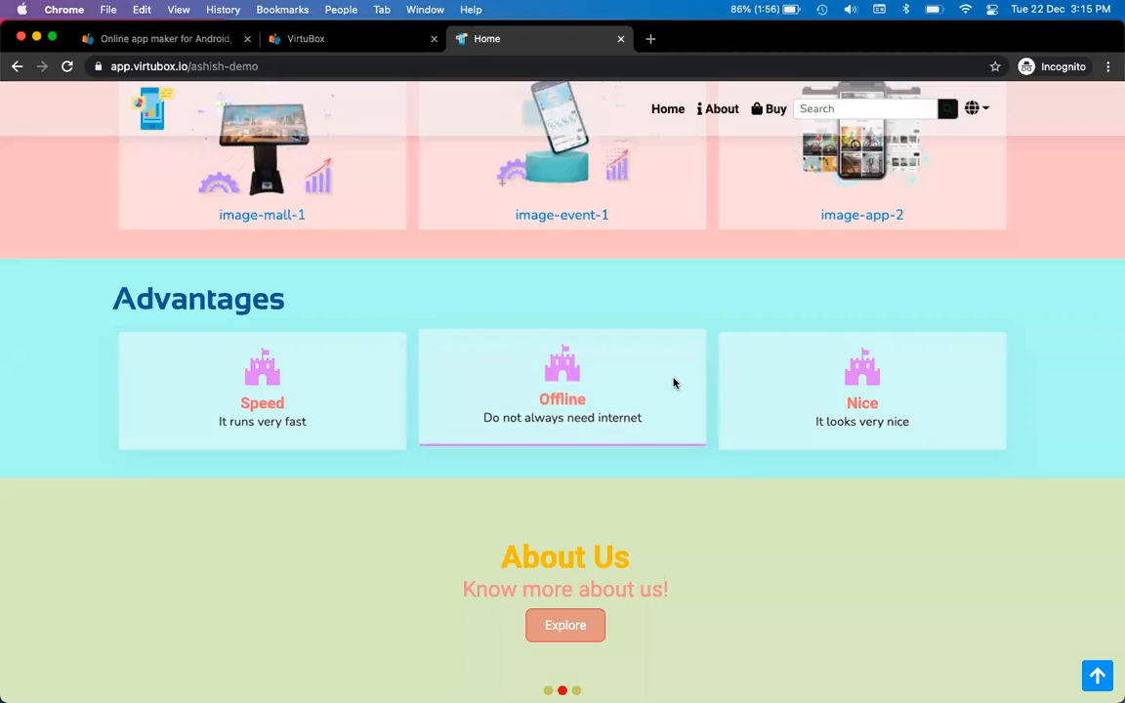
left_click(68, 66)
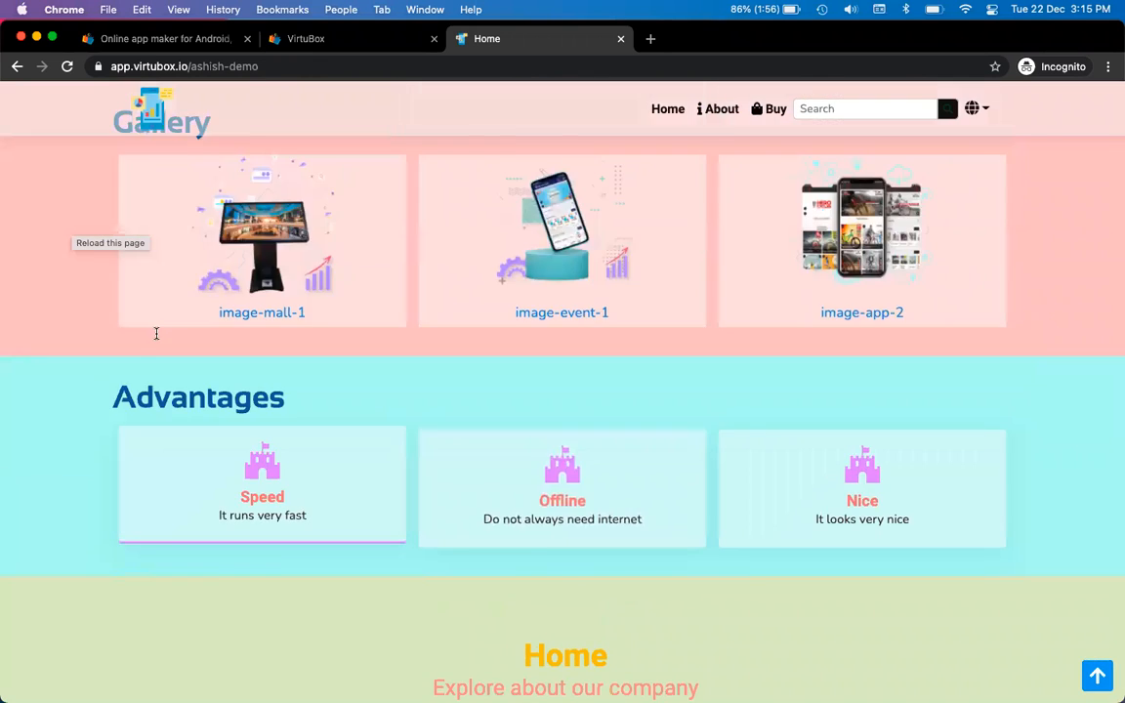
scroll(284, 459, "down", 1)
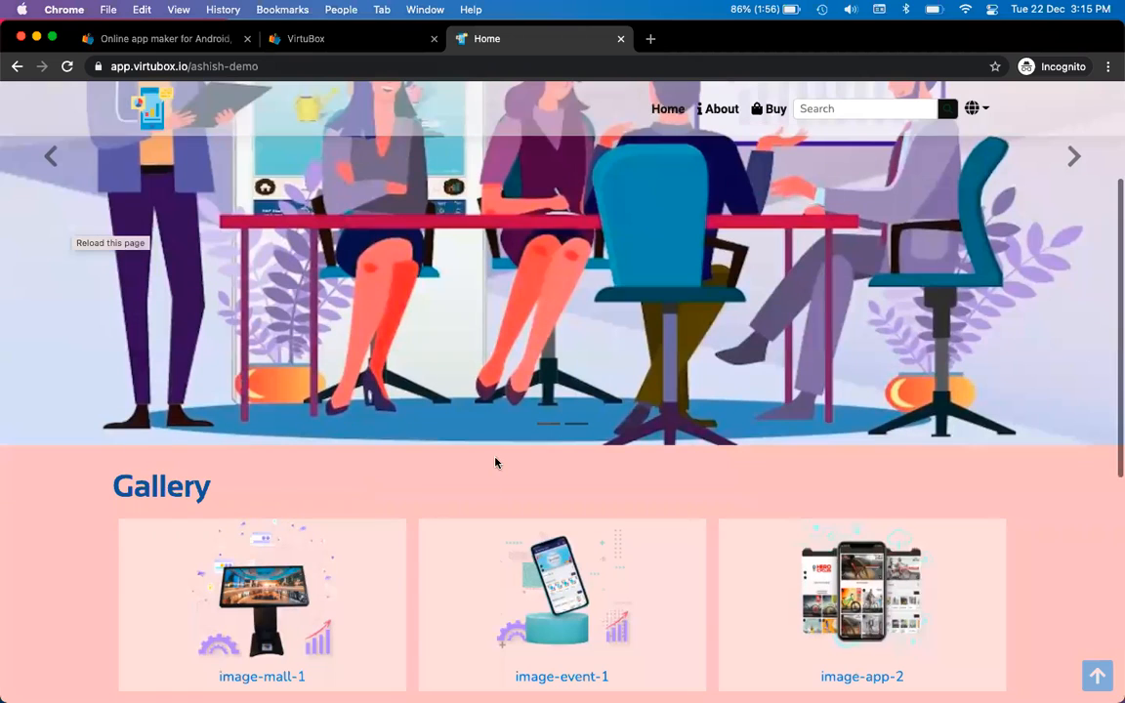
key("super+Tab")
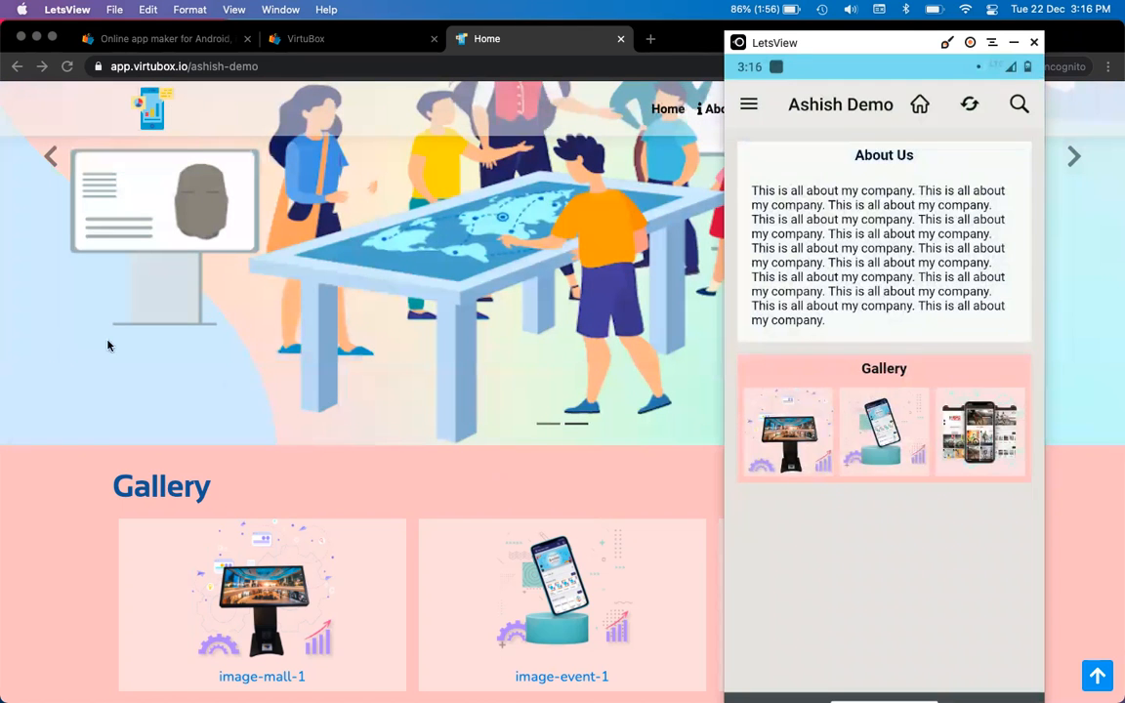
left_click(141, 342)
Make the Banners section visible on mobile again and reload the live site
key("ctrl+shift+Tab")
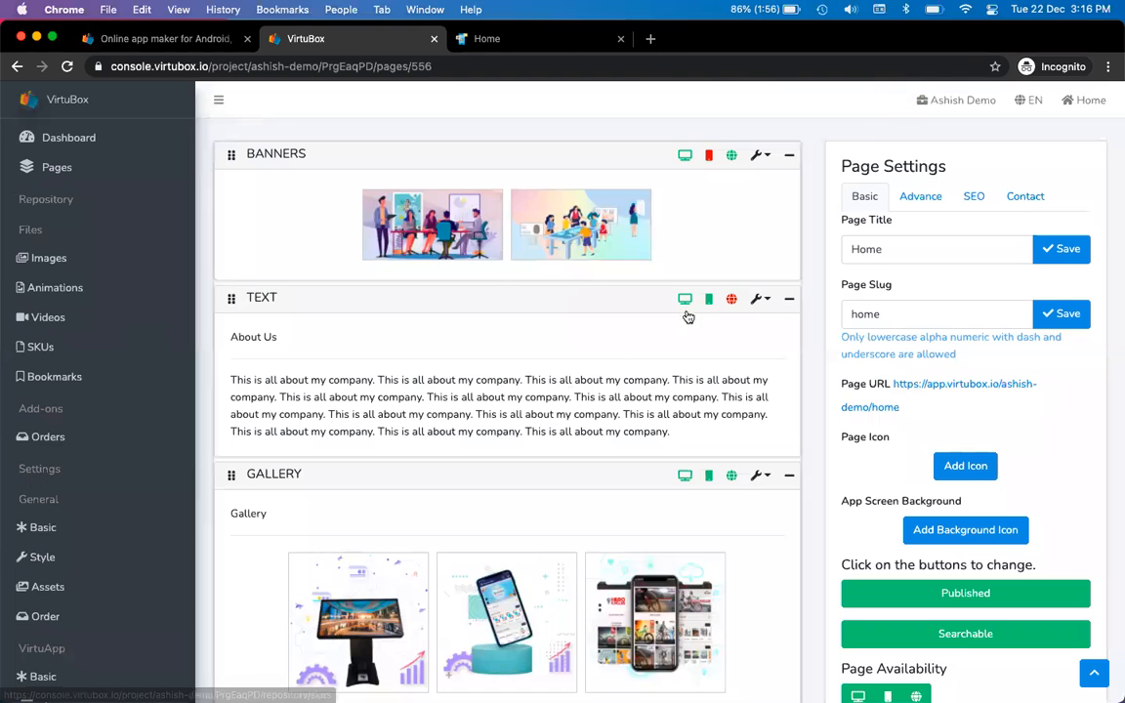
left_click(710, 157)
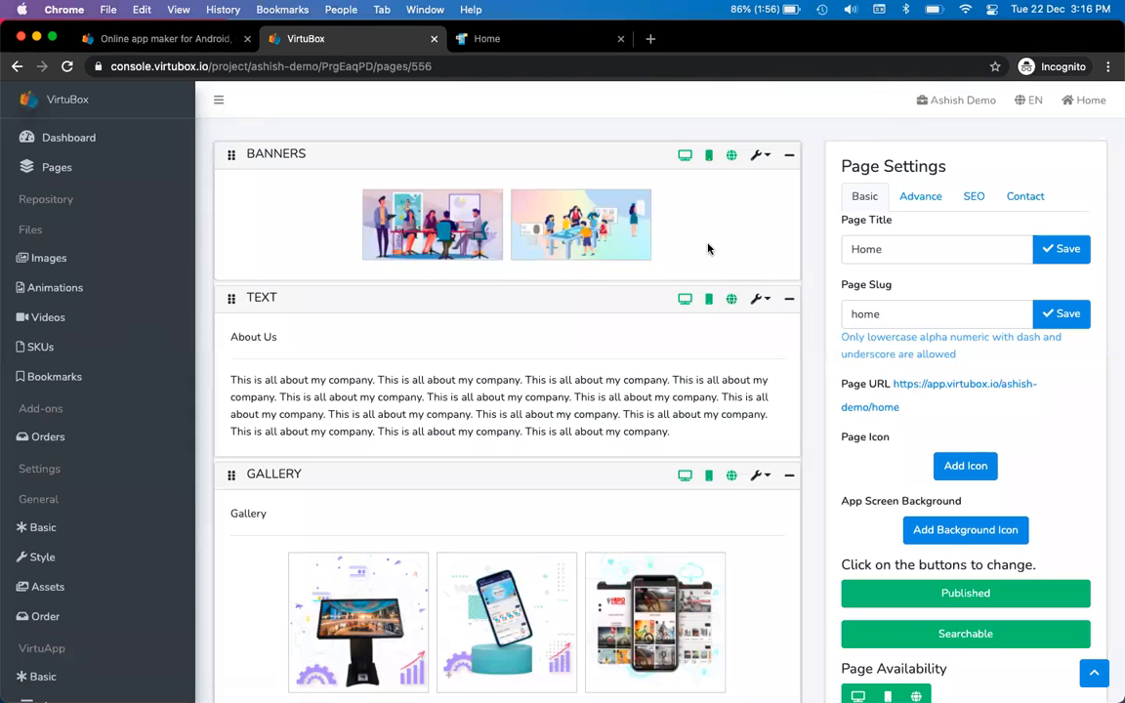
key("ctrl+Tab")
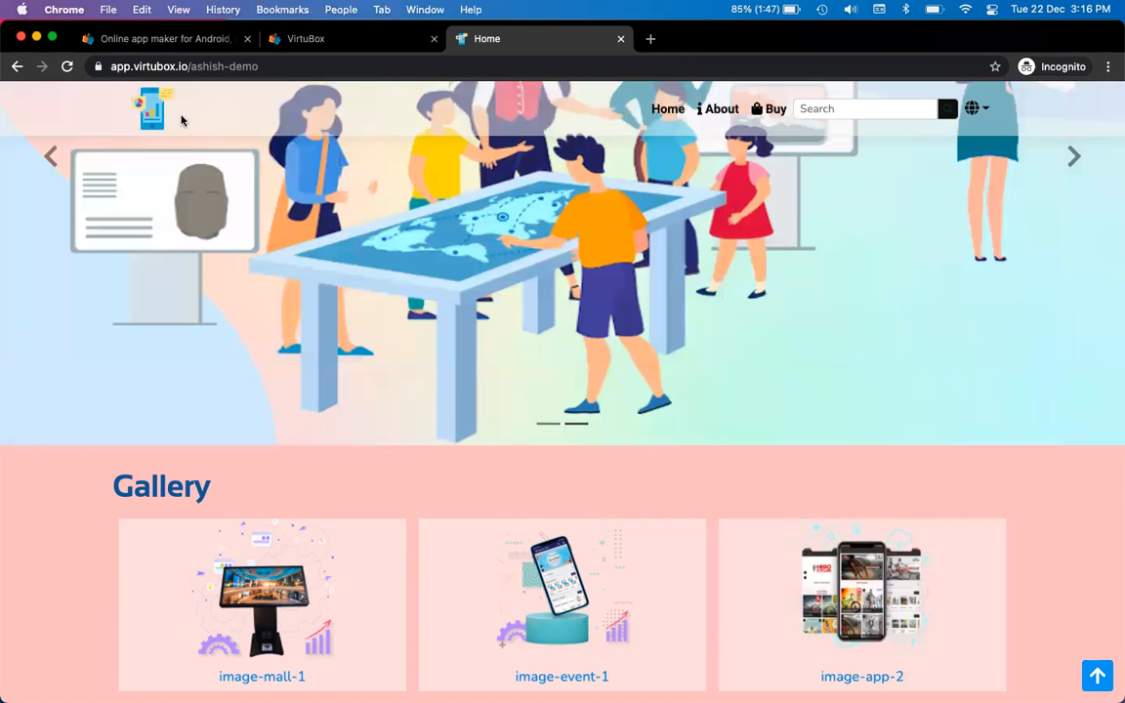
left_click(66, 65)
key("super+Tab")
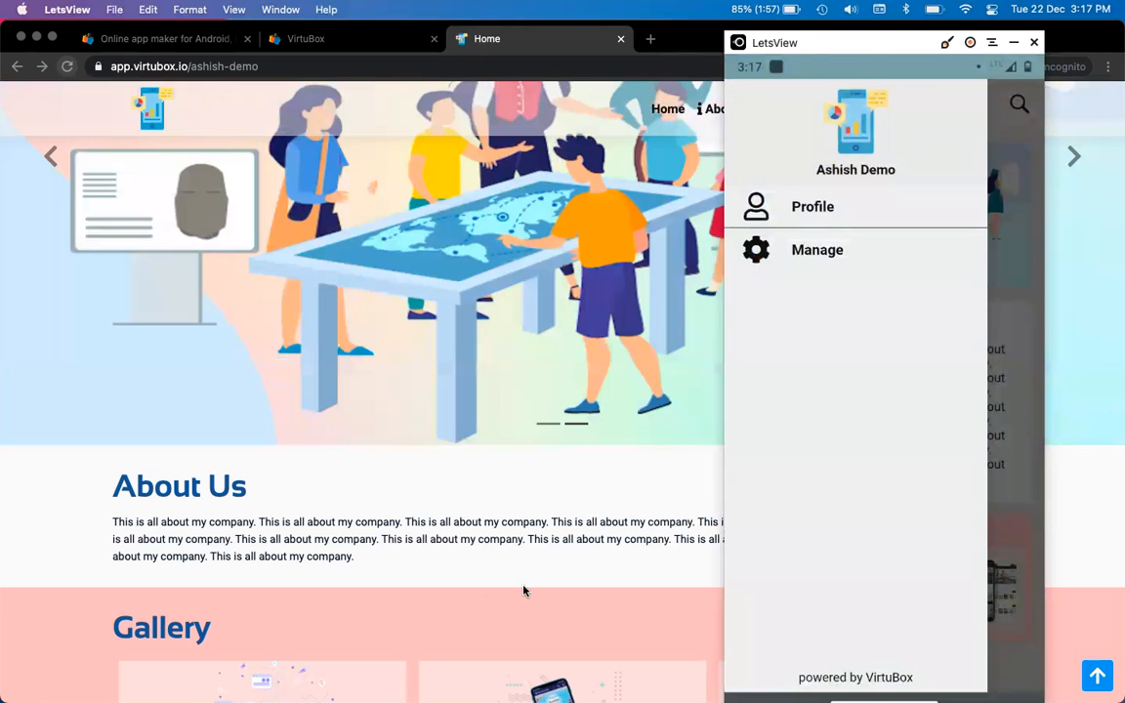
Open VirtuApp's App menu settings in the console and view the menu item types
left_click(477, 509)
left_click(339, 47)
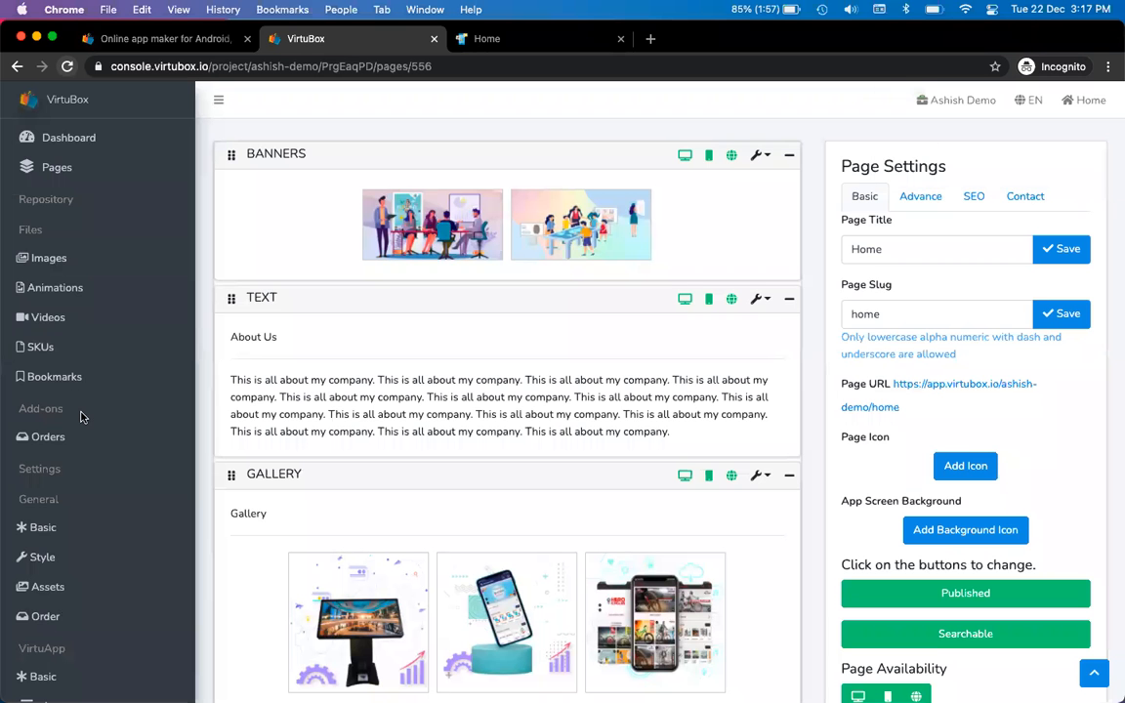
scroll(83, 417, "down", 5)
scroll(81, 420, "down", 5)
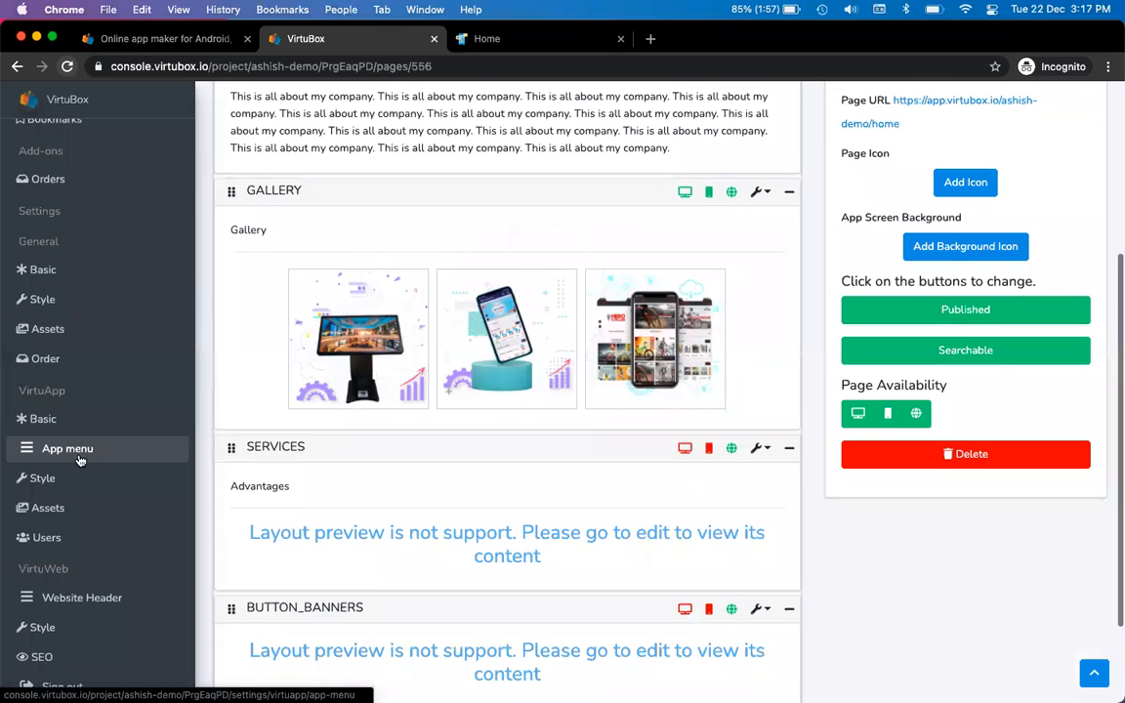
left_click(80, 456)
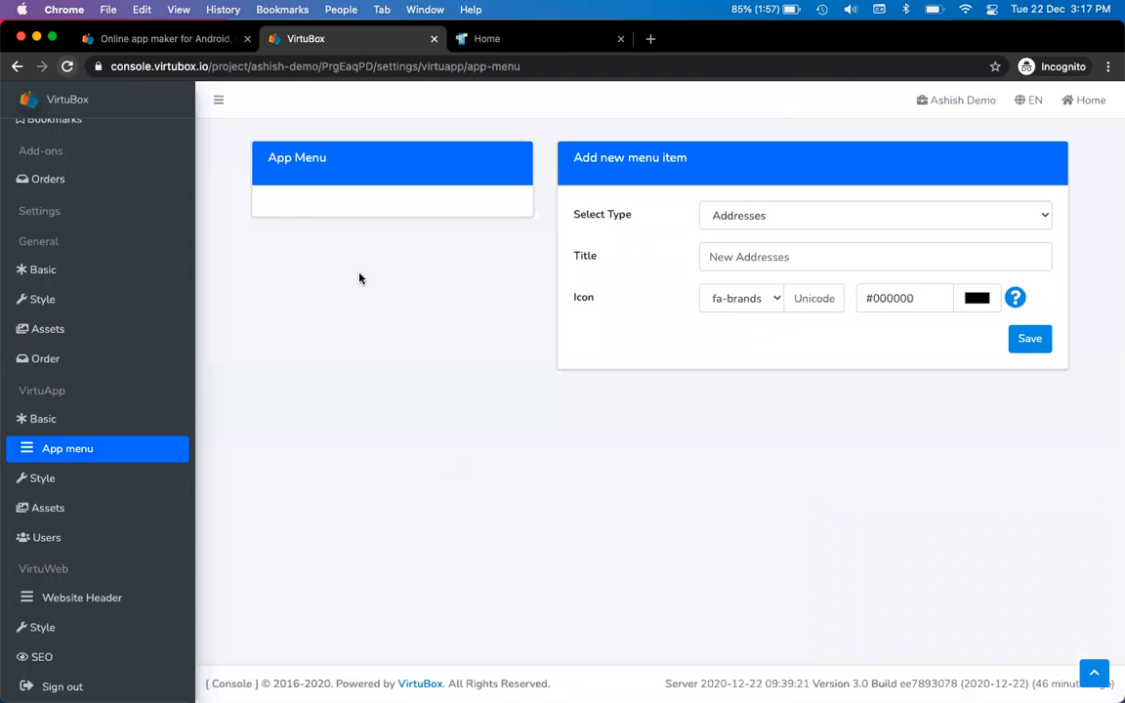
key("super+Tab")
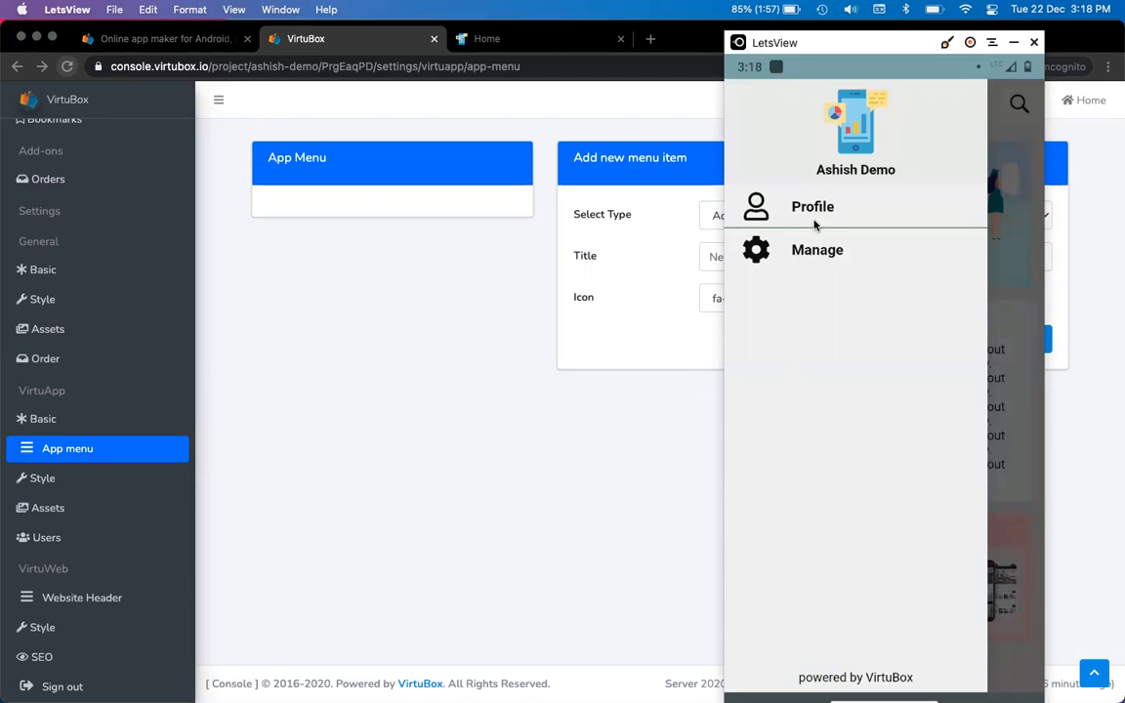
left_click(542, 430)
left_click(757, 213)
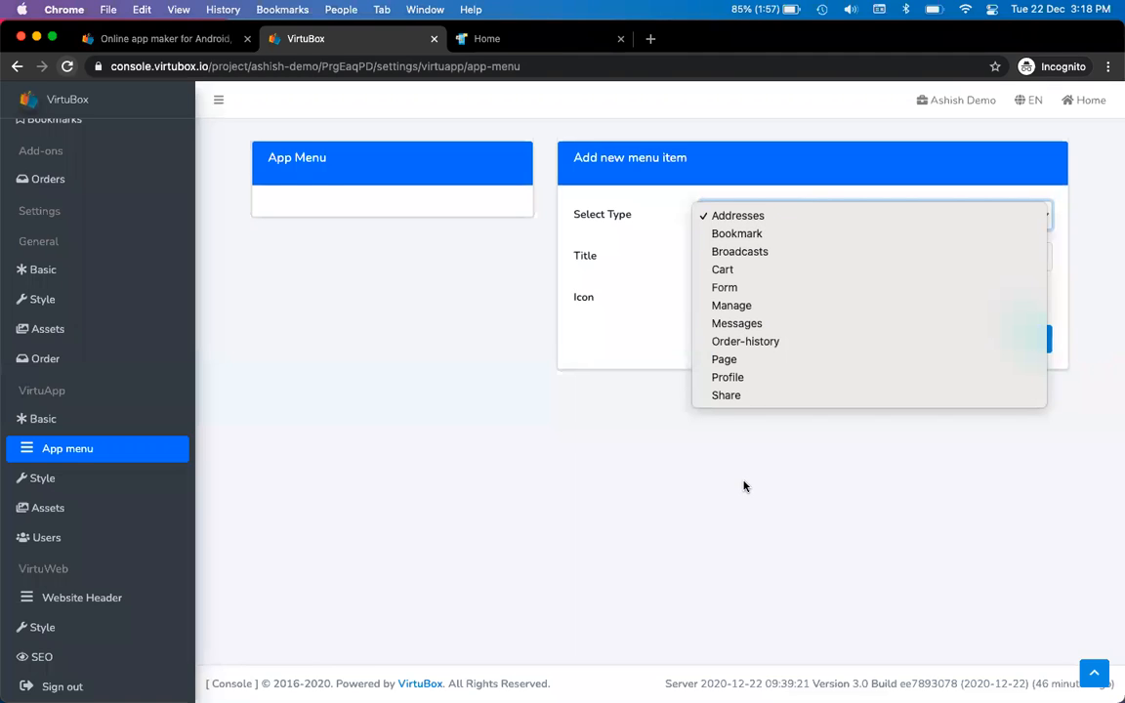
key("Escape")
Create a Page-type menu item titled Buy with unicode f290, checked in the icon reference
left_click(758, 369)
left_click(770, 256)
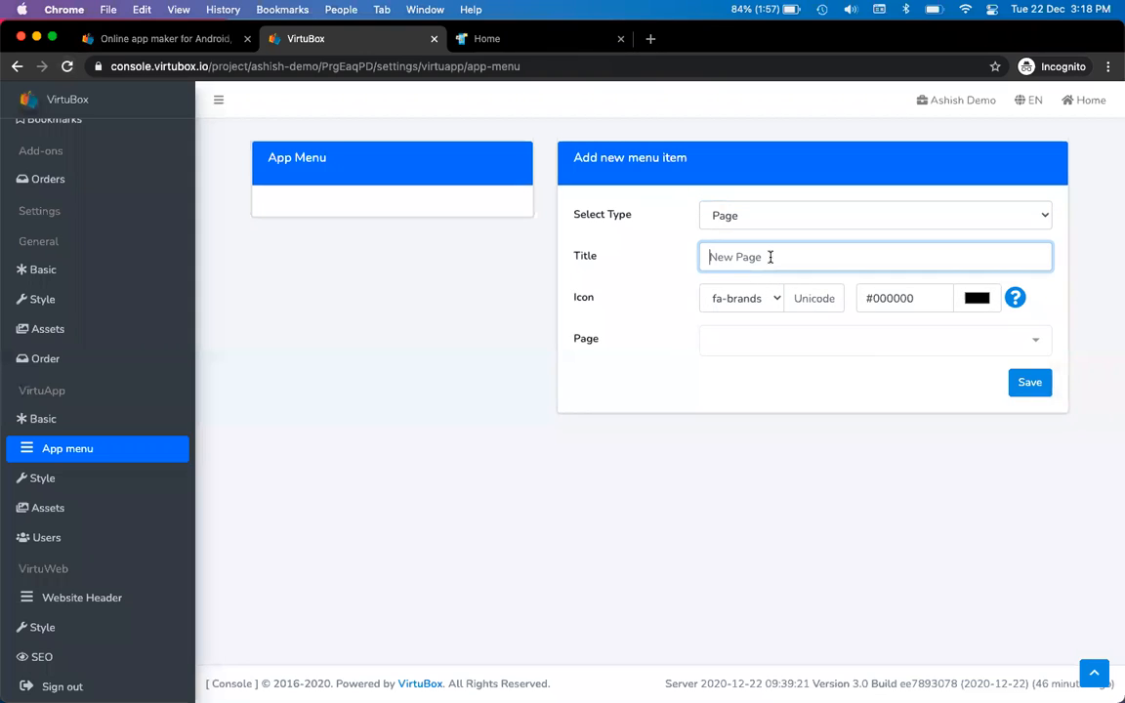
type("Buy")
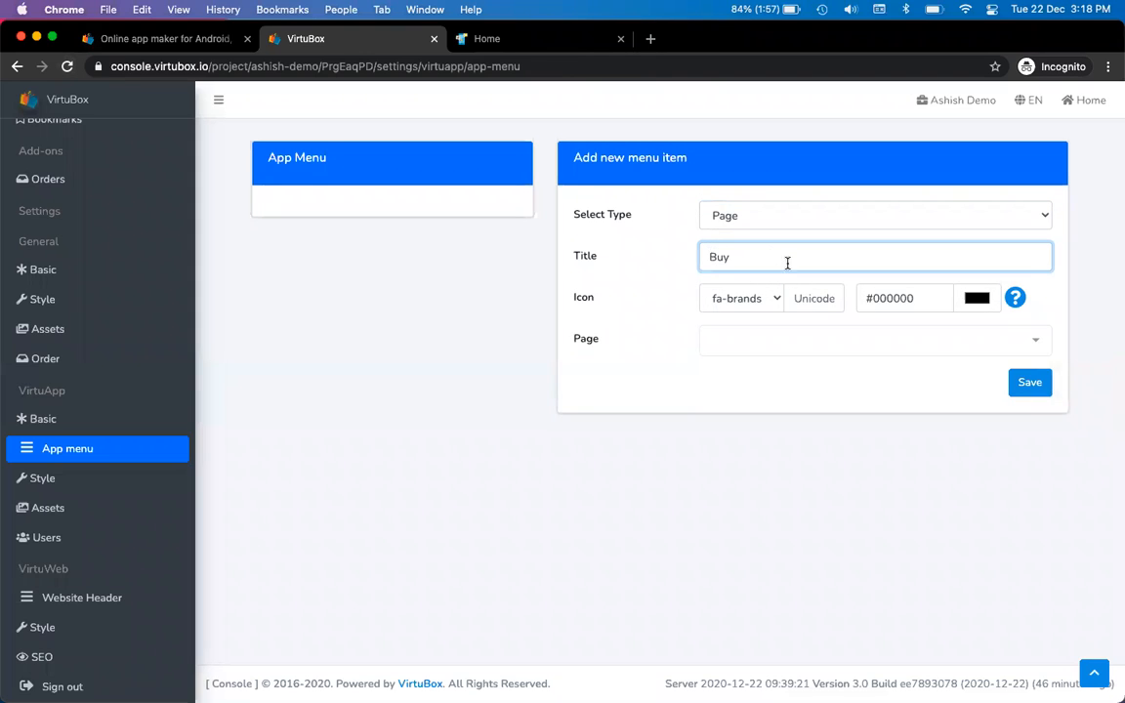
left_click(814, 298)
type("f290")
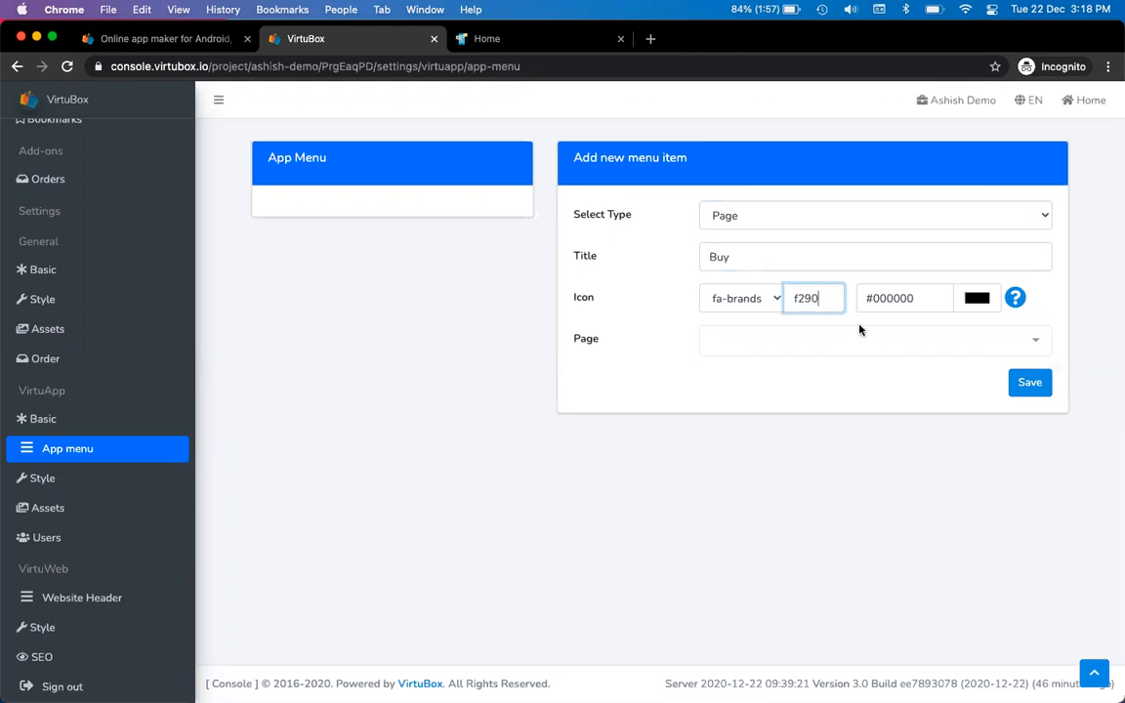
left_click(1016, 299)
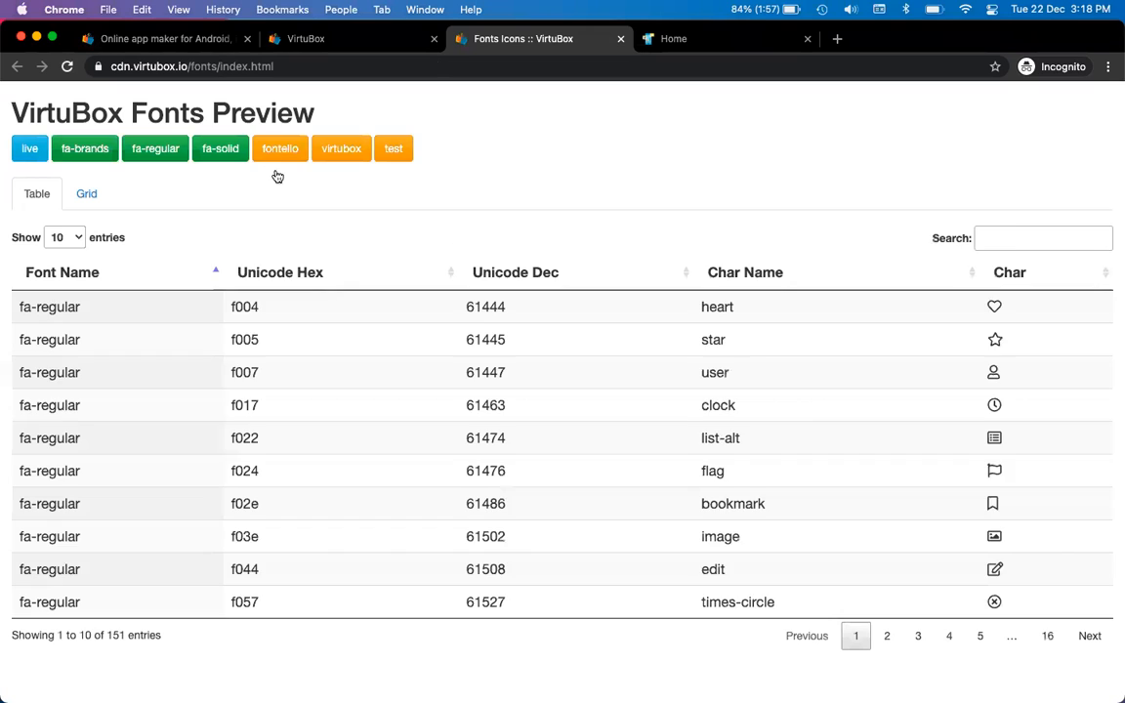
left_click(1035, 238)
type("f290")
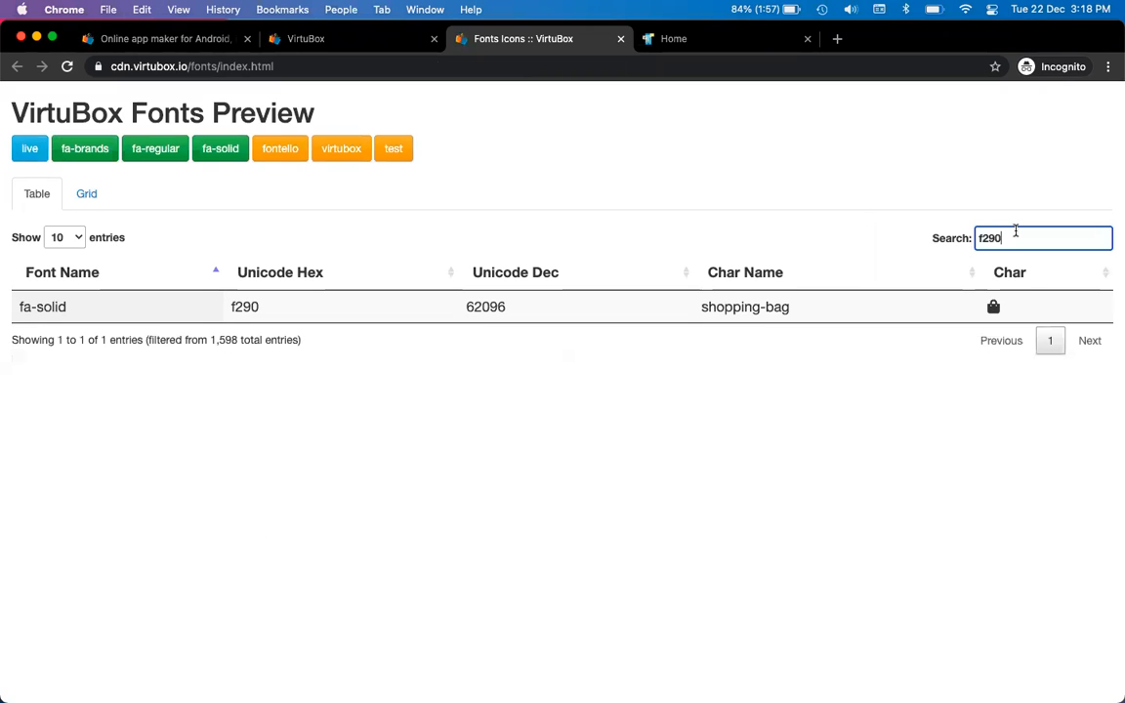
key("ctrl+shift+Tab")
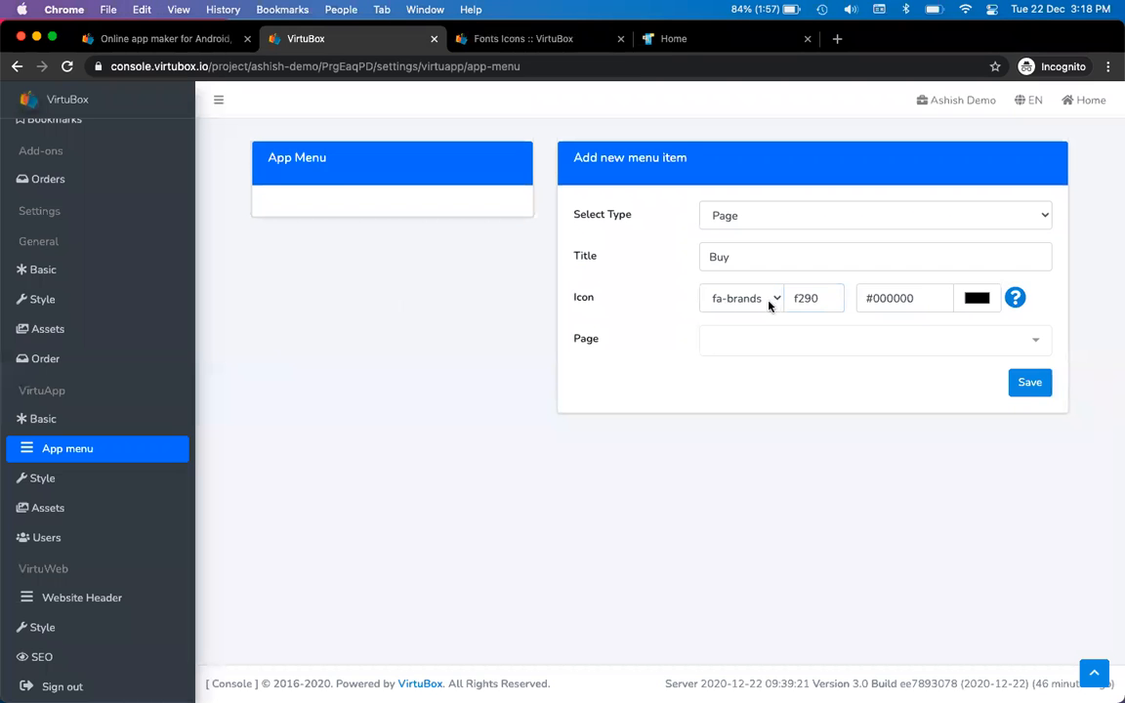
Use fa-solid, link to New Product, save, and check the phone's drawer menu
left_click(760, 297)
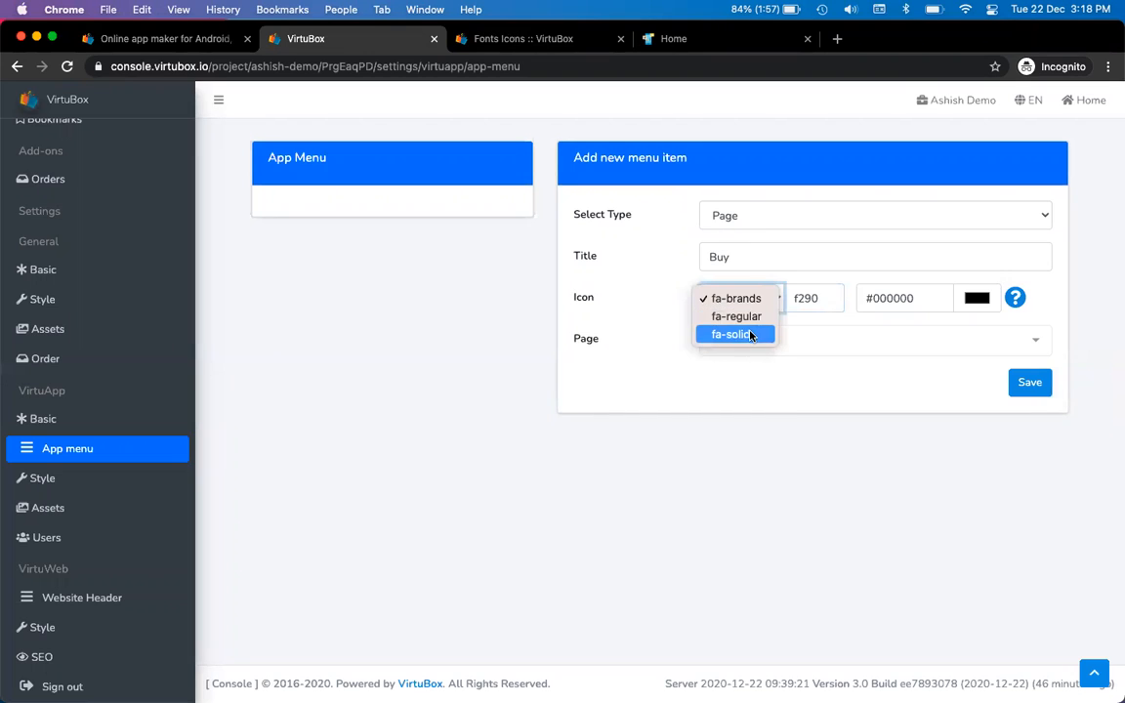
left_click(751, 335)
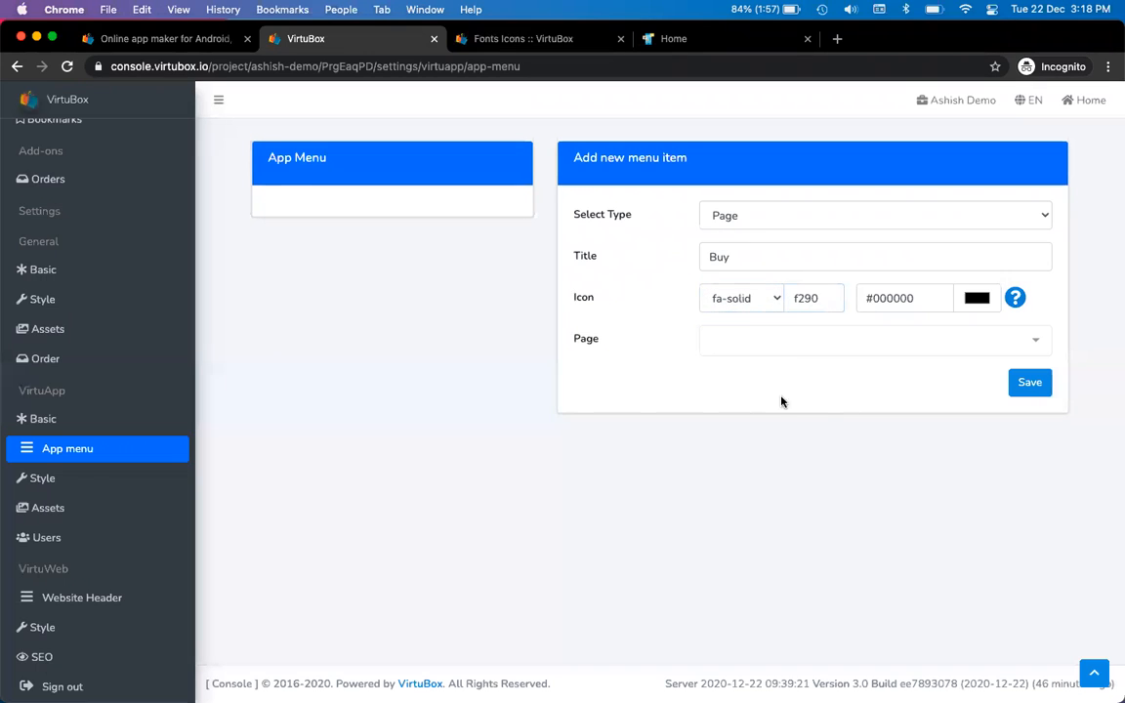
left_click(759, 343)
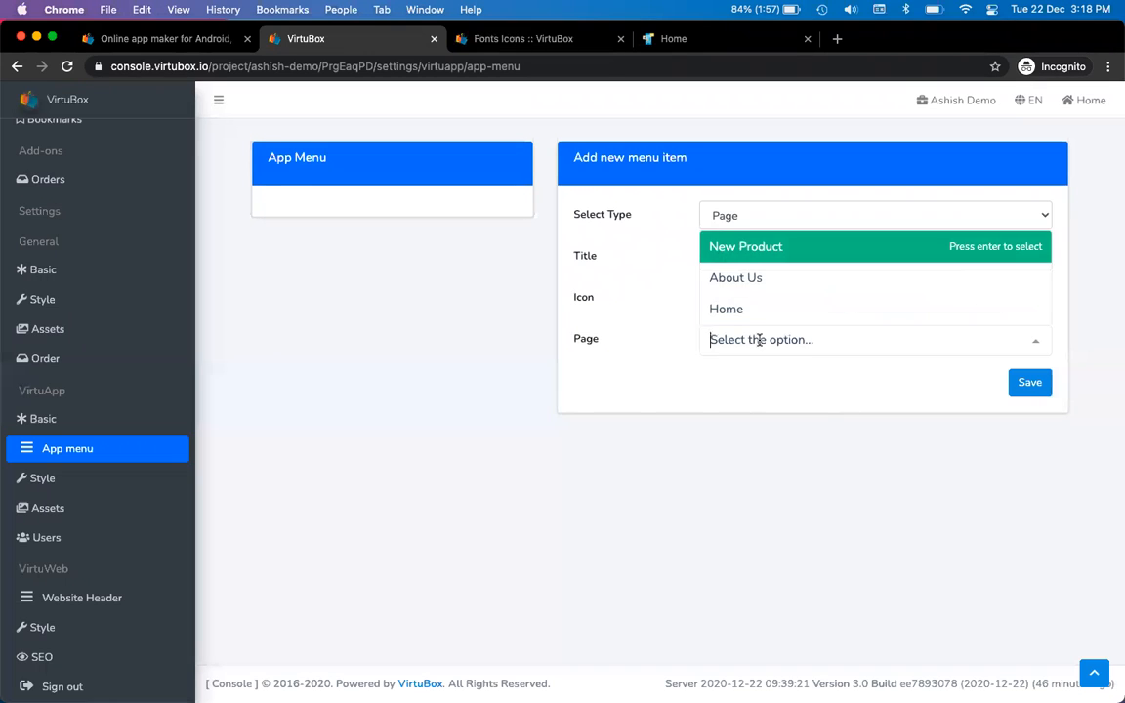
left_click(776, 245)
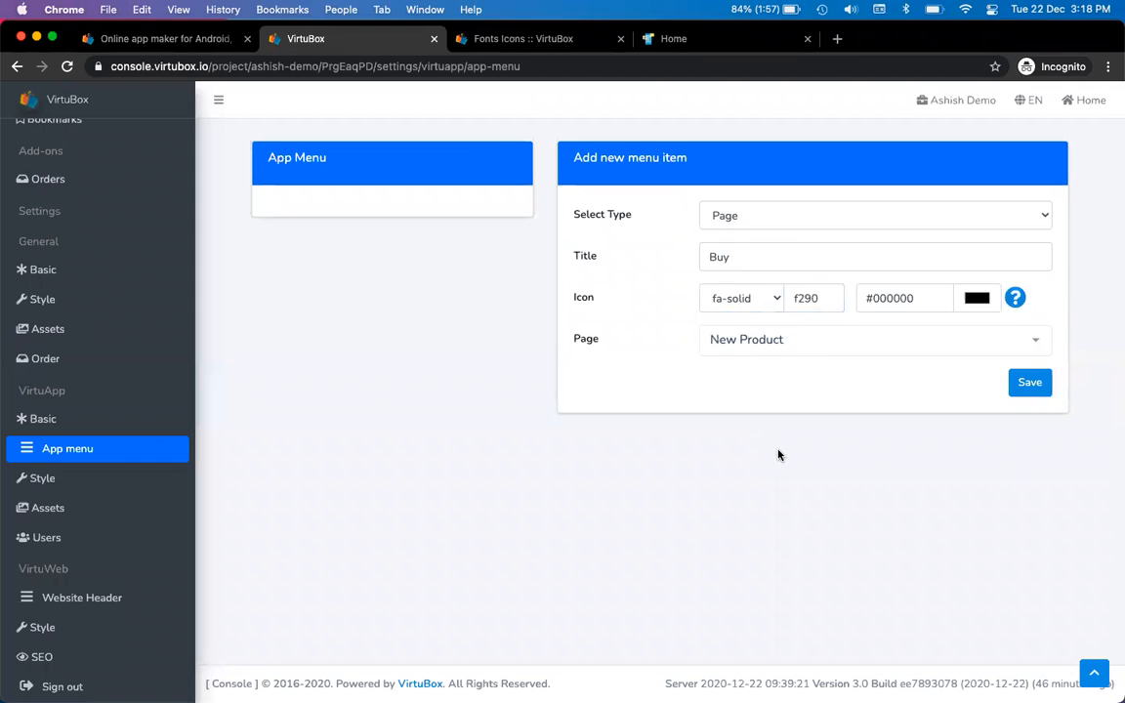
left_click(1029, 382)
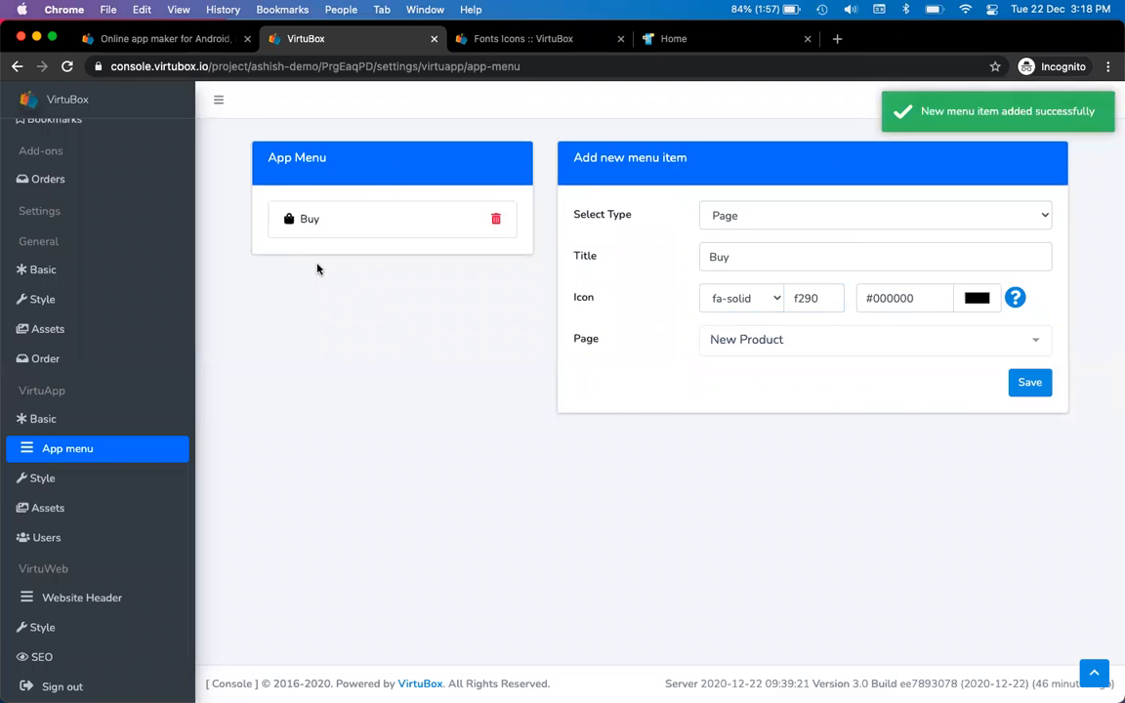
key("super+Tab")
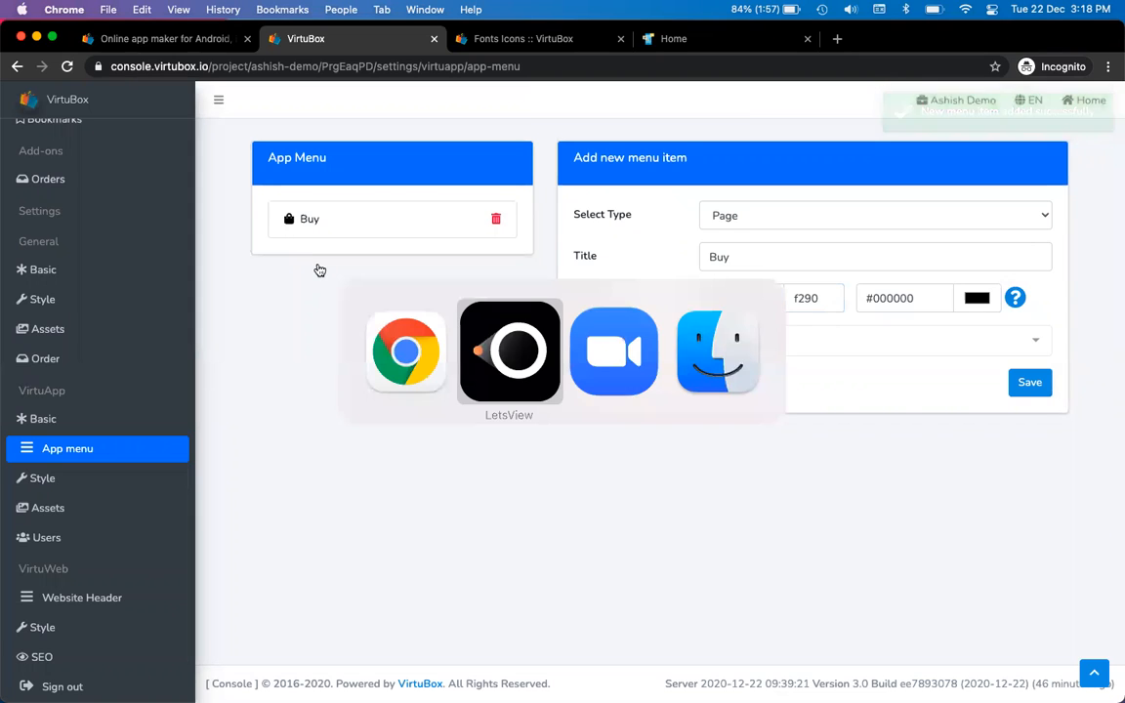
key("super+Tab")
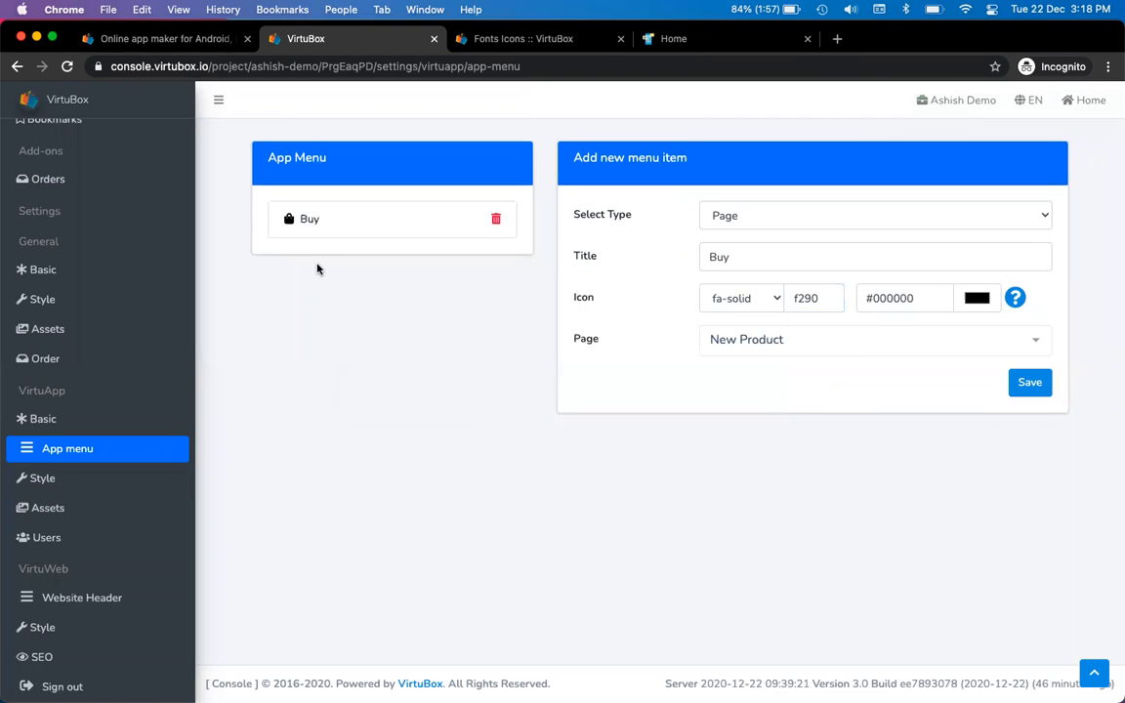
key("super+Tab")
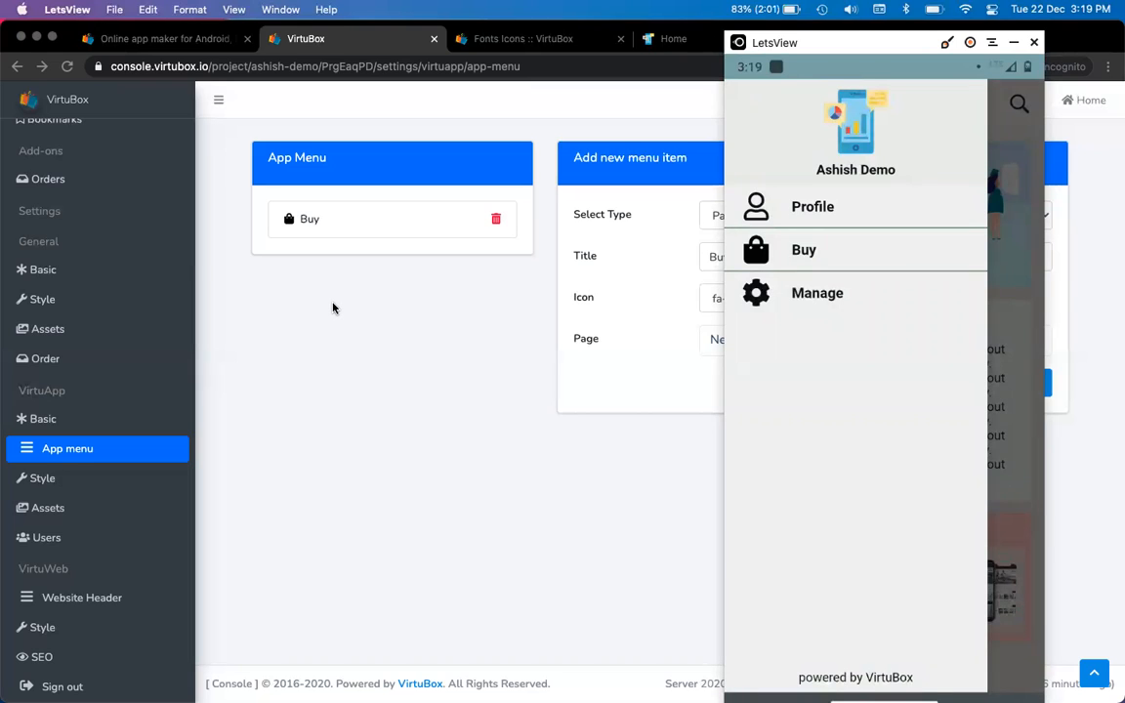
Bring the VirtuBox App menu page back in front of LetsView
left_click(332, 308)
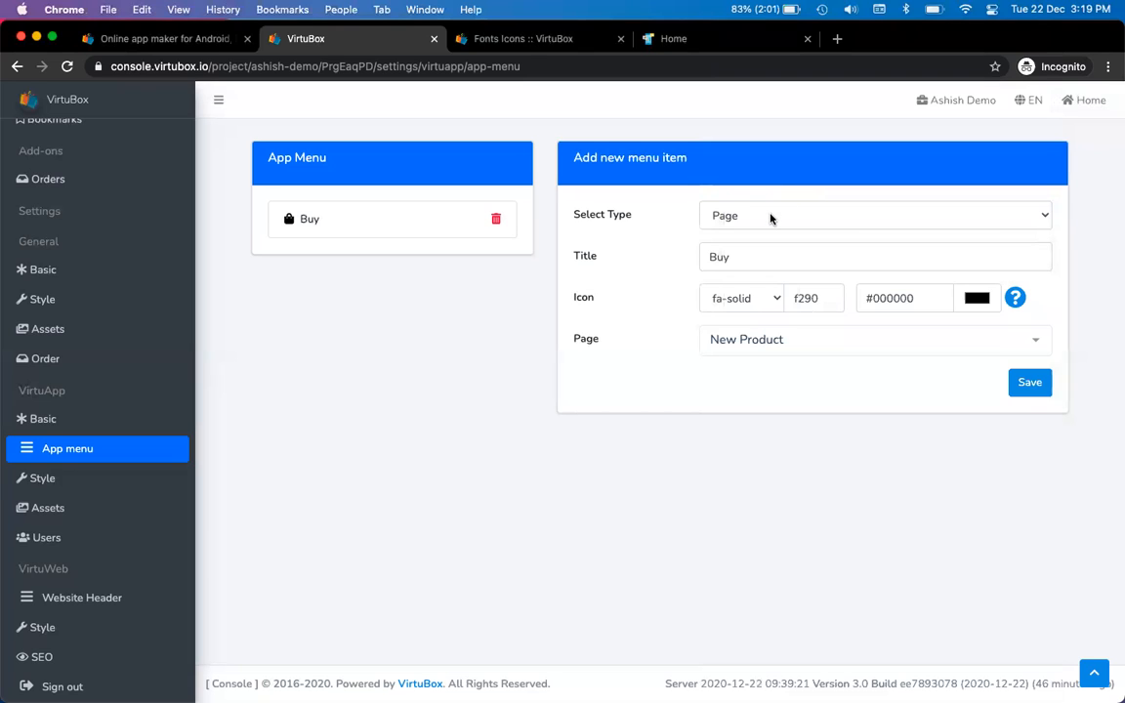
Keep the item type as Page and change the title from Buy to About
left_click(770, 216)
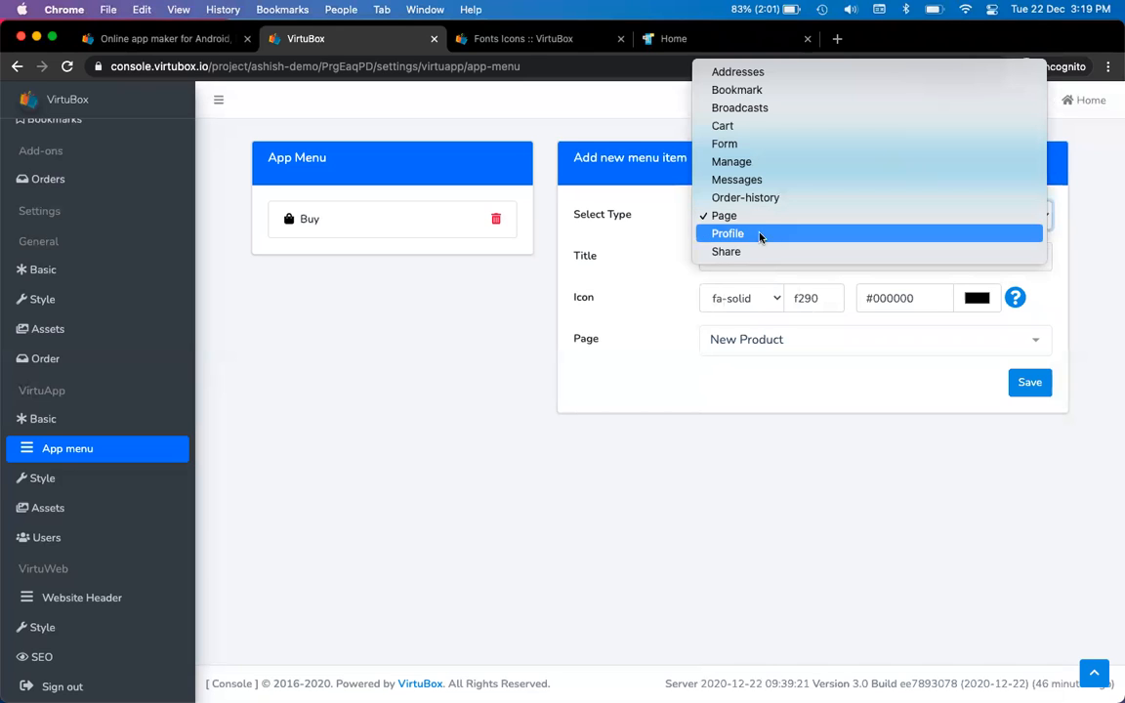
left_click(772, 216)
double_click(763, 256)
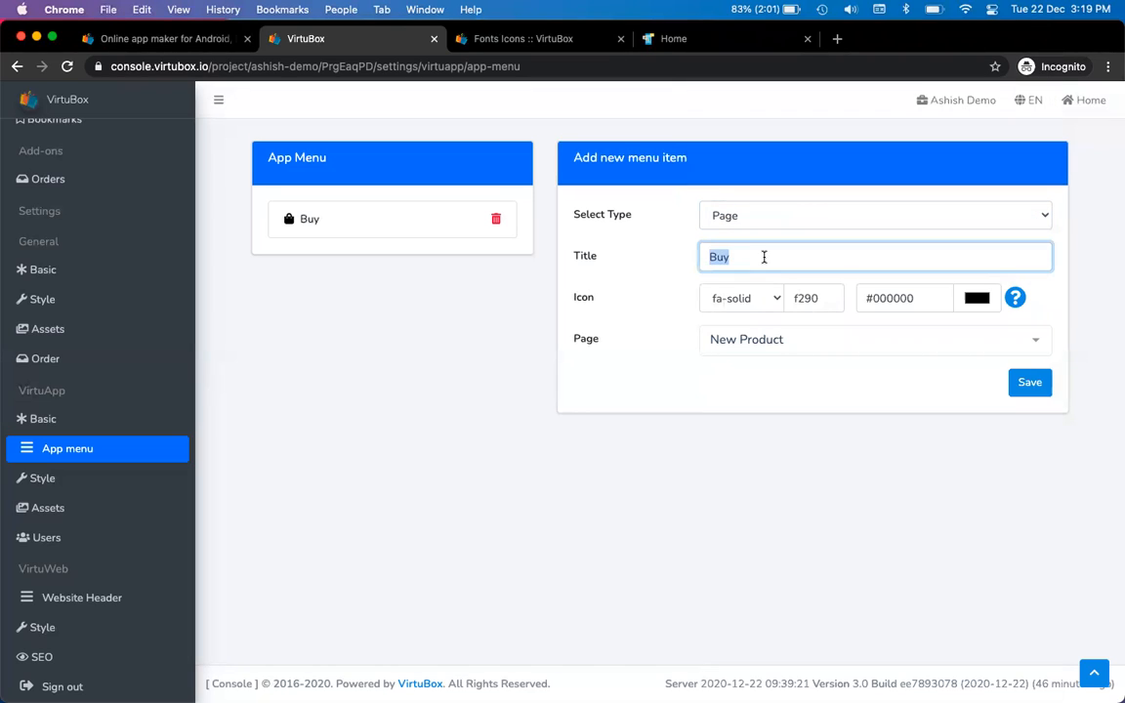
type("ABout")
key("BackSpace")
key("BackSpace")
key("BackSpace")
key("BackSpace")
type("bout")
Find the info icon on the Fonts page and paste its code f129 as the icon
key("ctrl+Tab")
key("ctrl+Tab")
key("ctrl+shift+Tab")
double_click(1016, 237)
type("info")
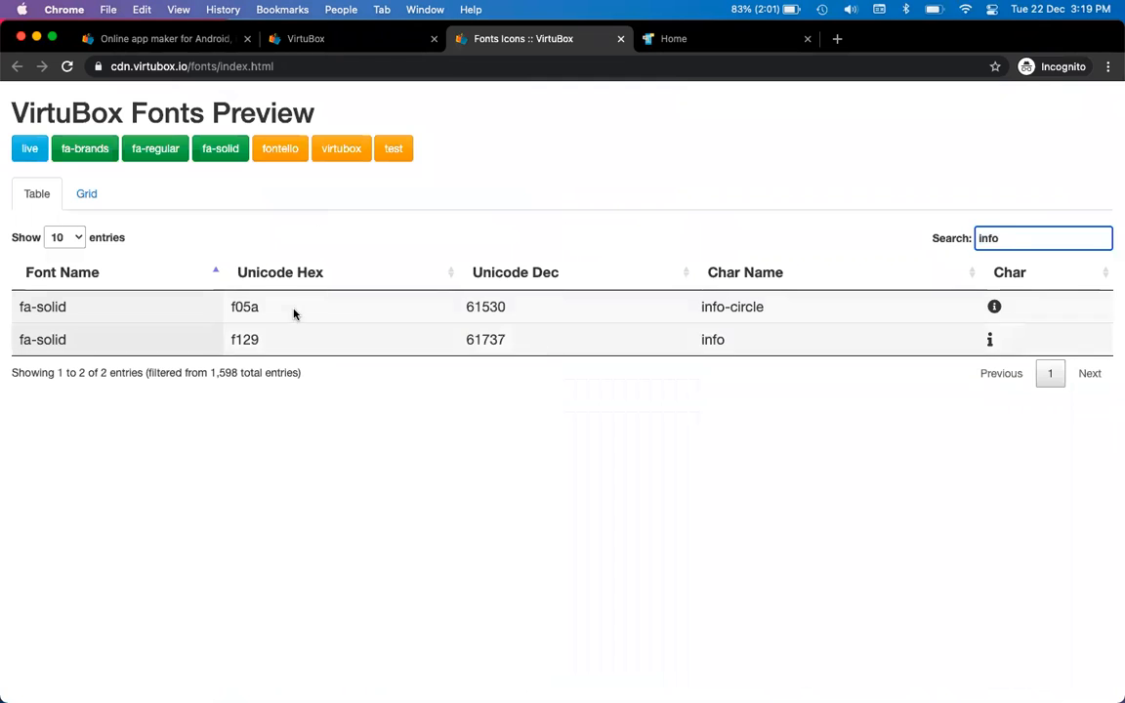
double_click(240, 339)
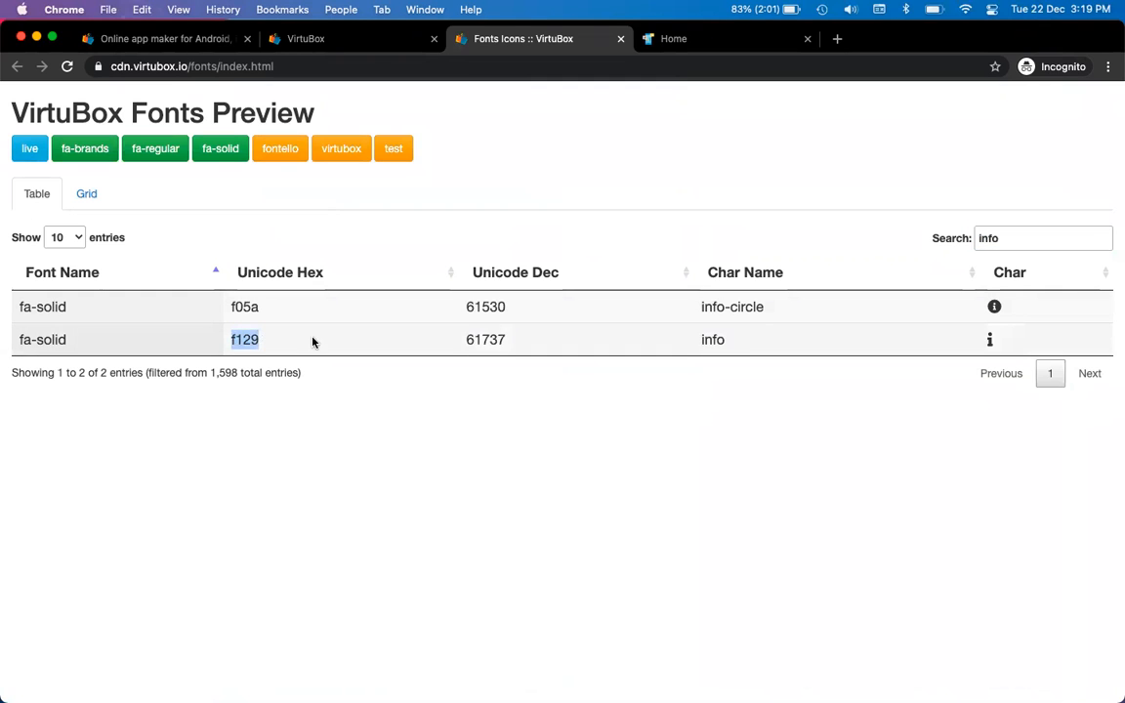
key("super+c")
key("ctrl+shift+Tab")
double_click(807, 297)
key("super+v")
Link the About item to the About Us page and save it
left_click(798, 338)
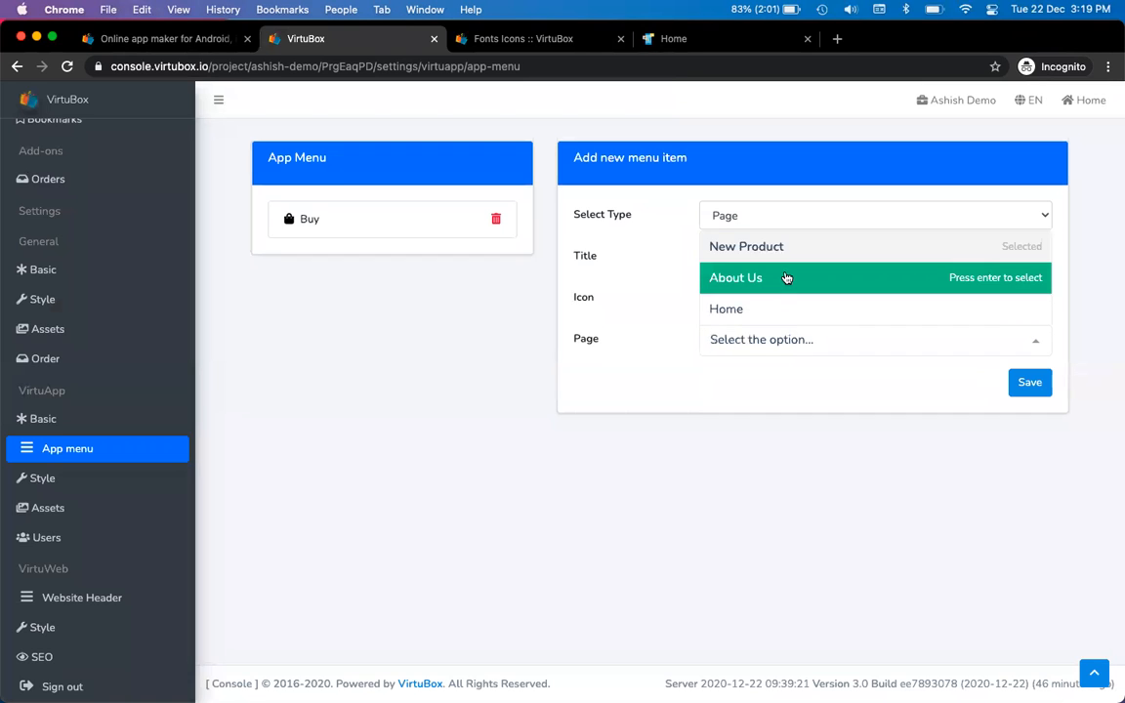
left_click(789, 280)
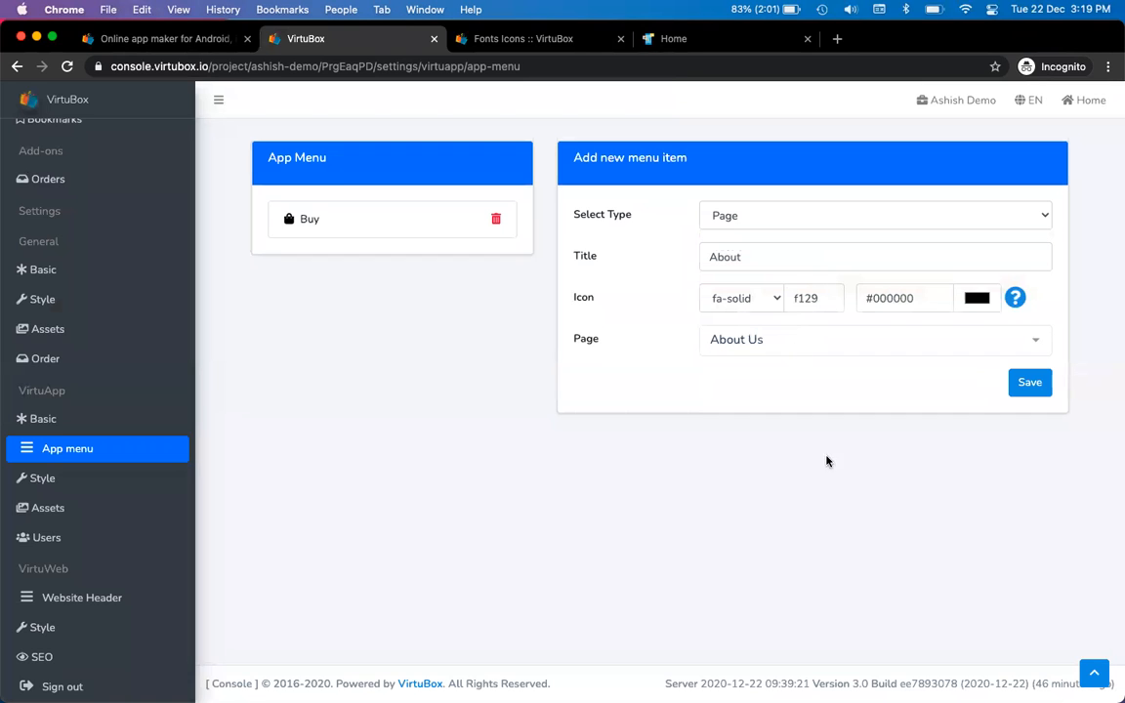
left_click(1036, 388)
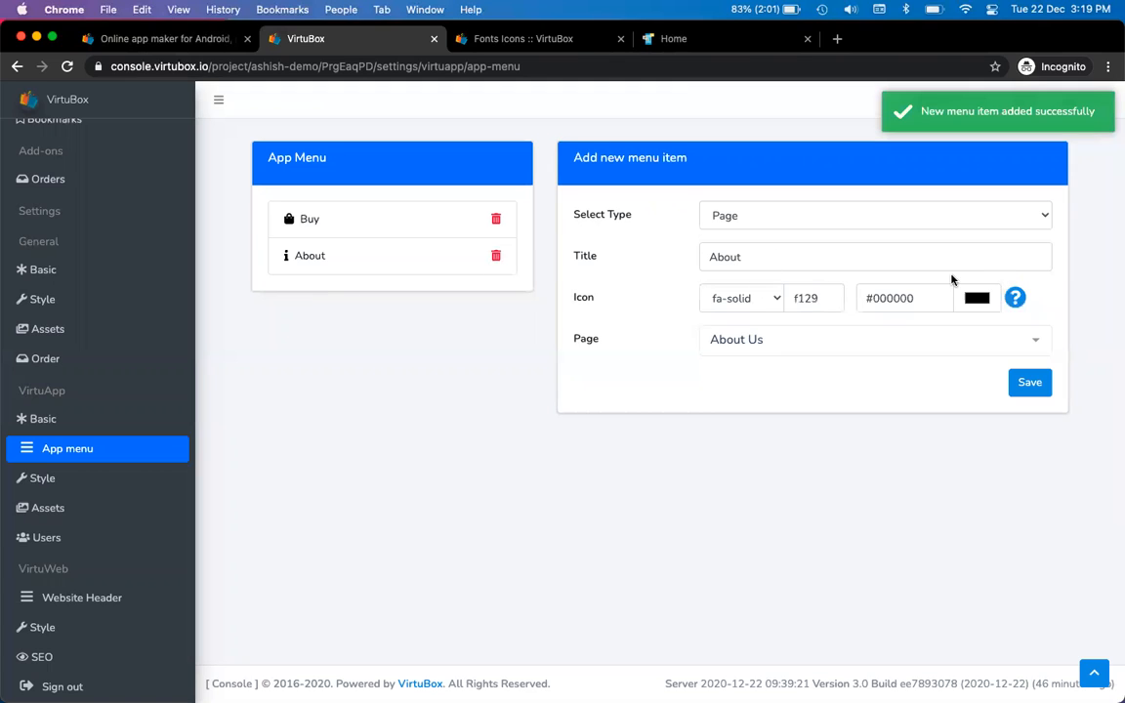
Colour the About icon deep blue #373fae and save the item again
left_click(981, 305)
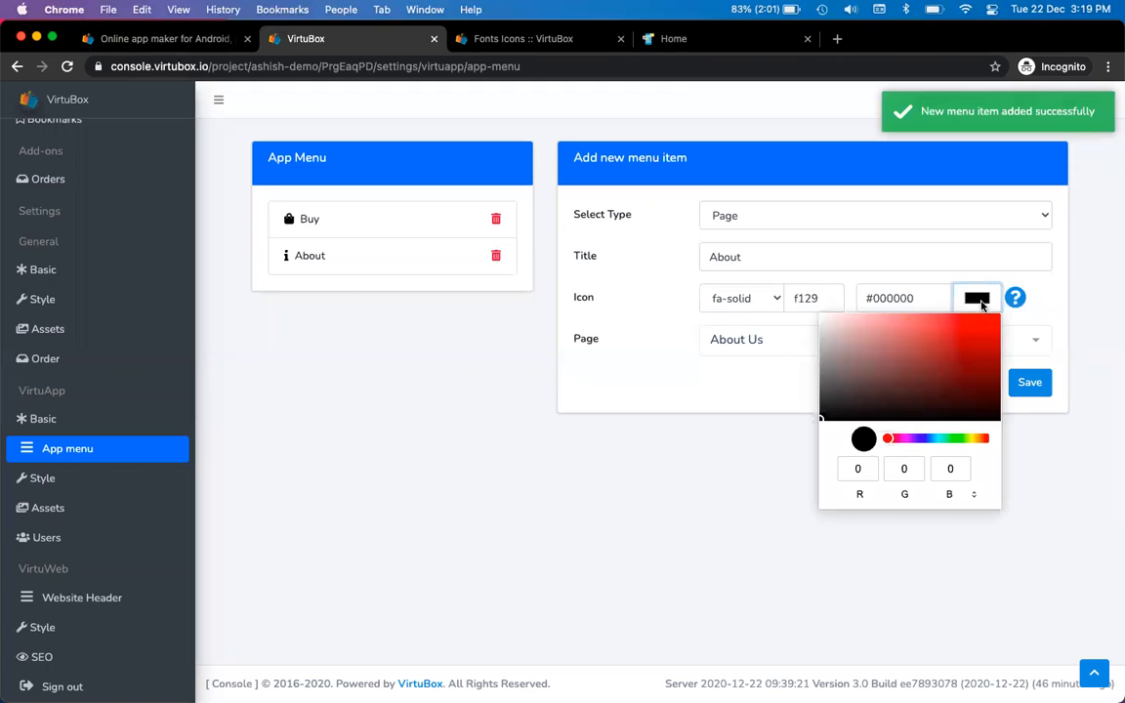
left_click(921, 438)
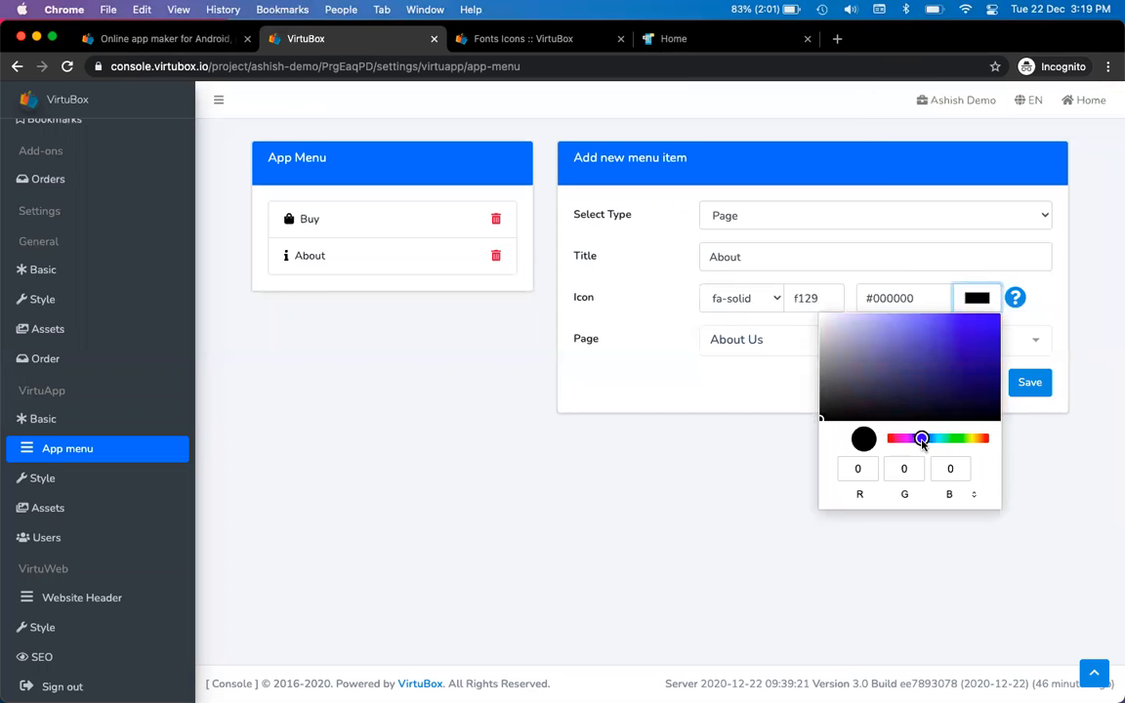
mouse_move(929, 358)
left_mouse_down()
mouse_move(922, 326)
mouse_move(962, 364)
mouse_move(940, 347)
left_mouse_up()
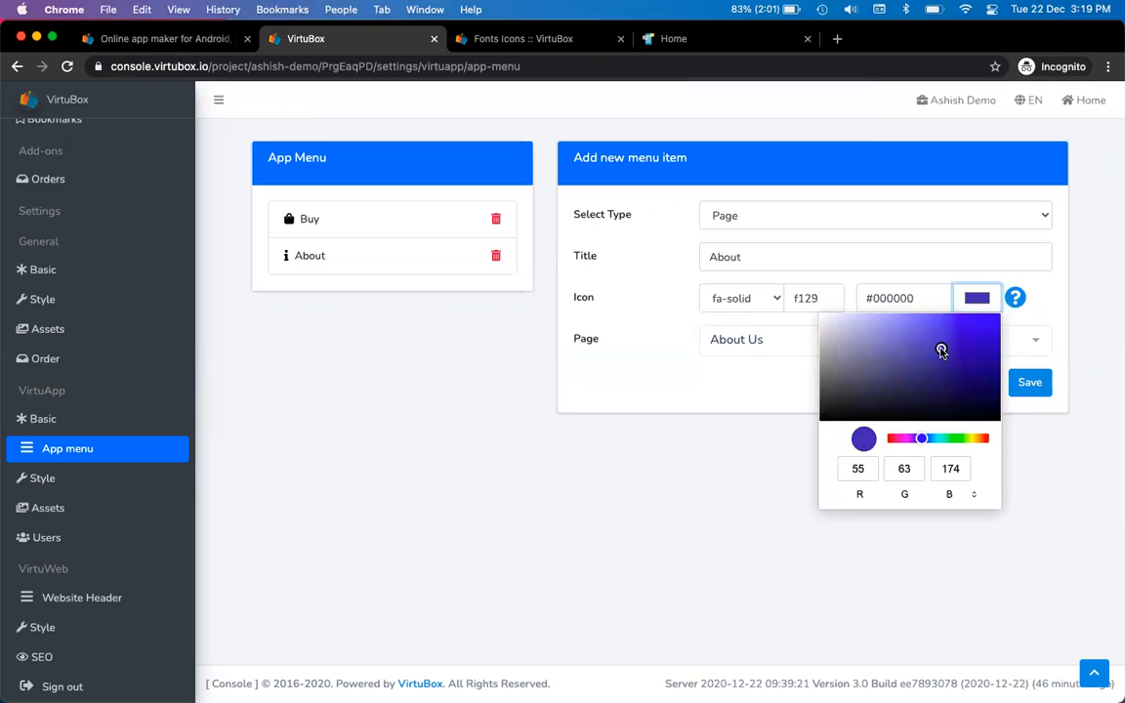
left_click(599, 601)
left_click(1030, 384)
Delete the duplicate About item and bring up the phone preview
left_click(495, 255)
left_click(684, 172)
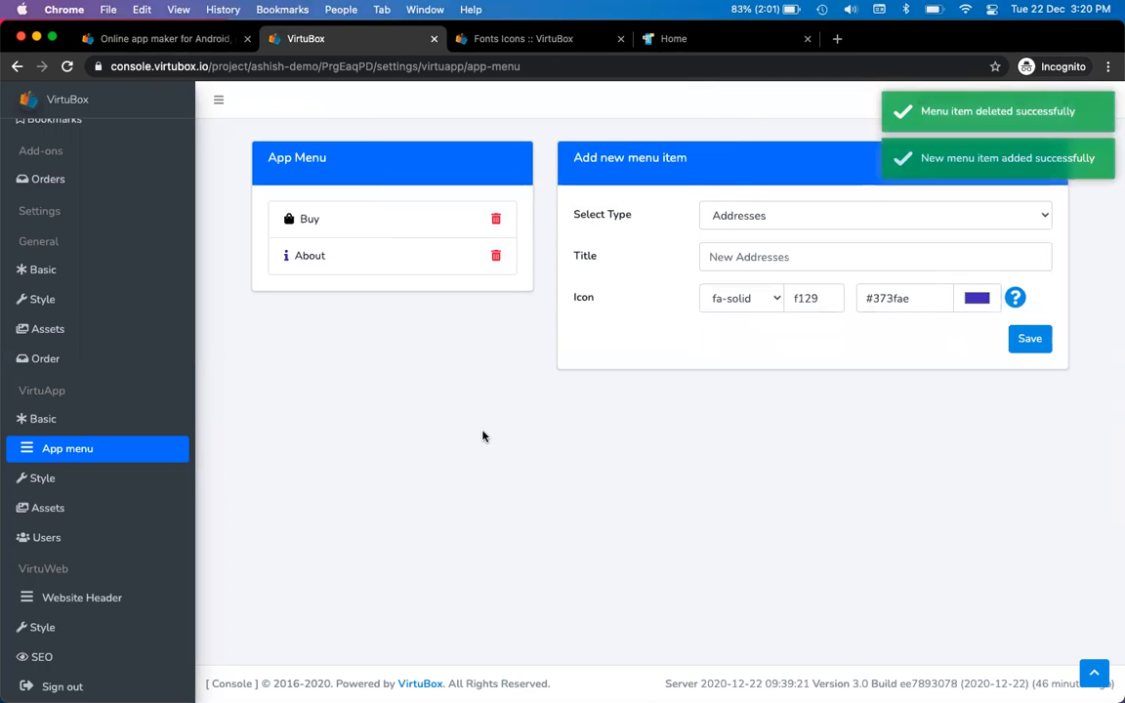
key("super+Tab")
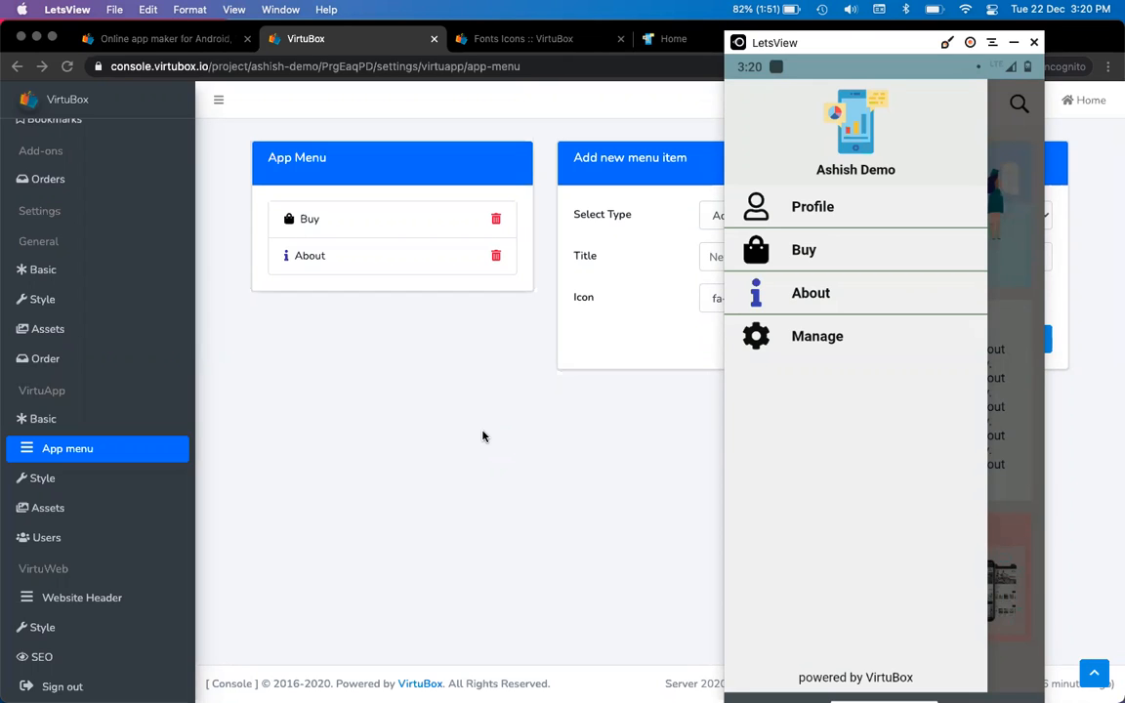
Set the new menu item's type to Profile
left_click(482, 436)
left_click(779, 221)
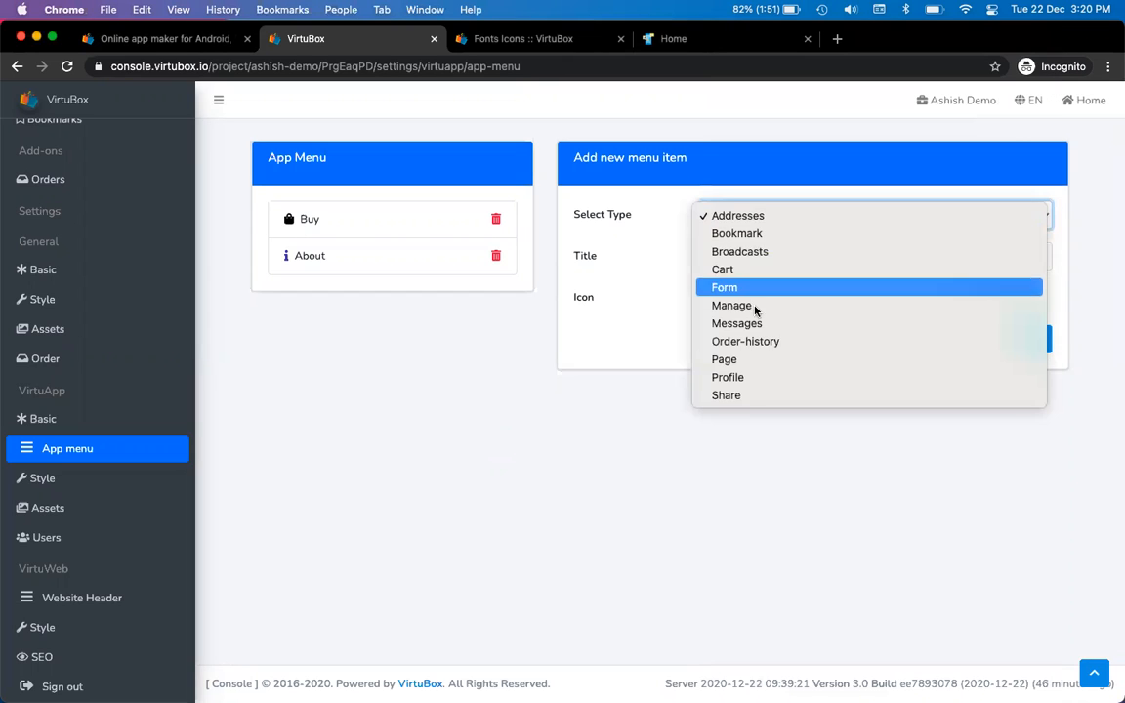
left_click(756, 377)
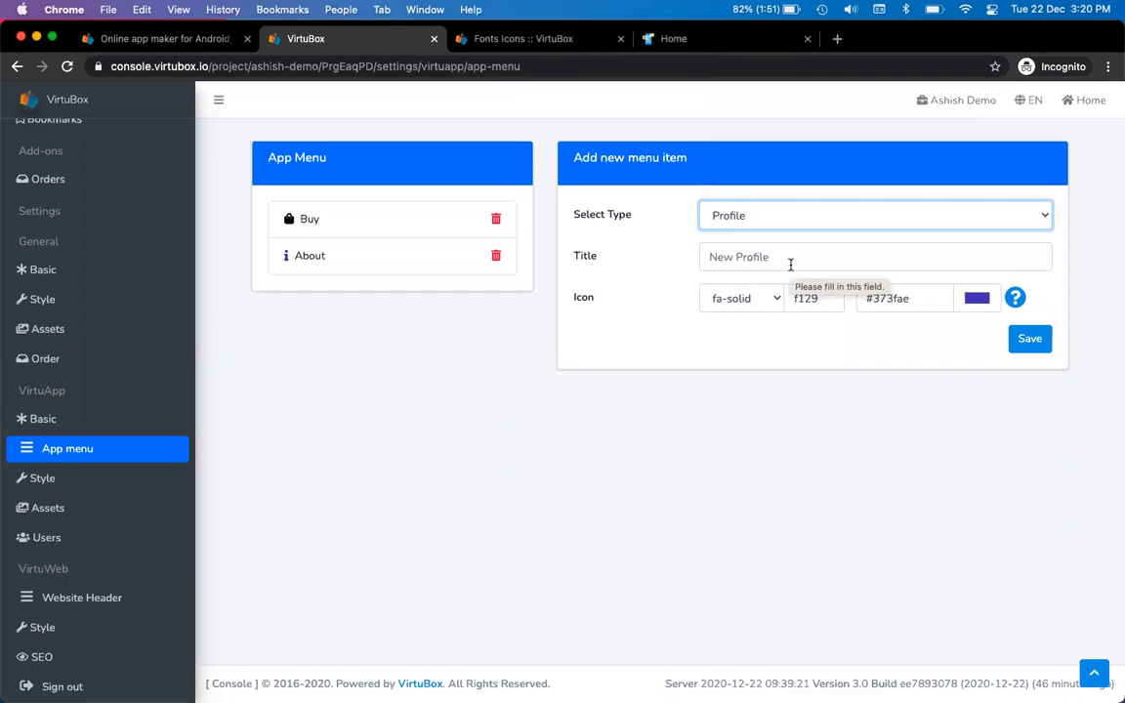
Search the icon page for 'user' and paste the user-circle code f2bd as the icon
key("ctrl+Tab")
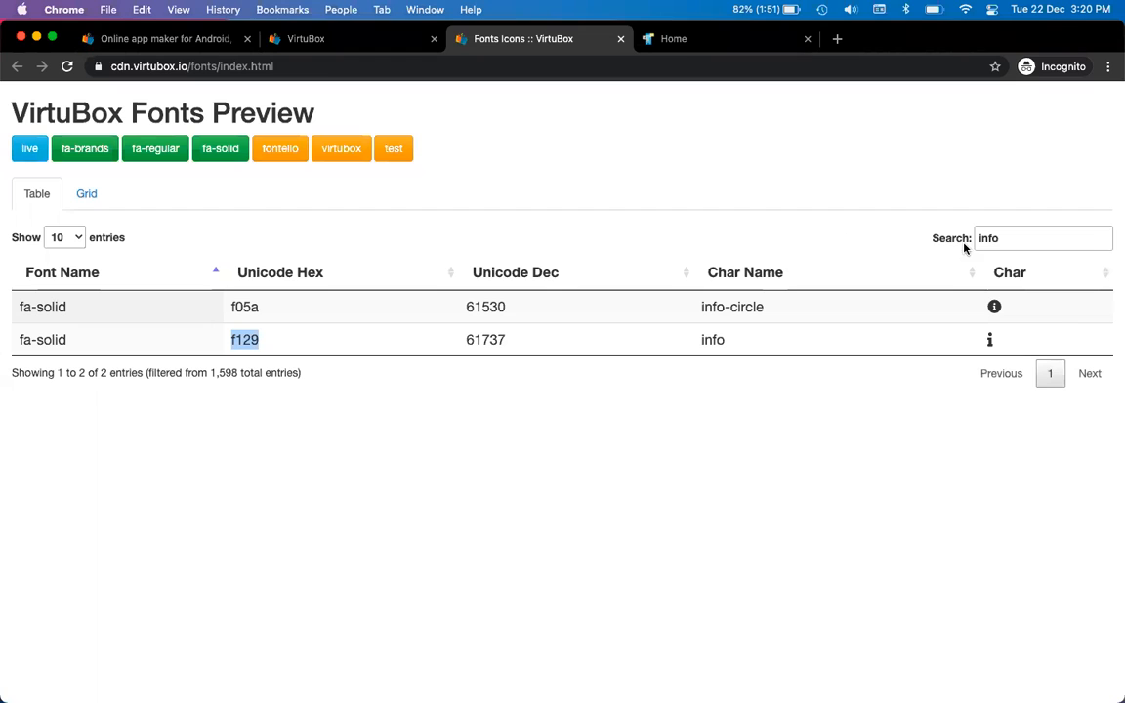
double_click(1004, 238)
type("user")
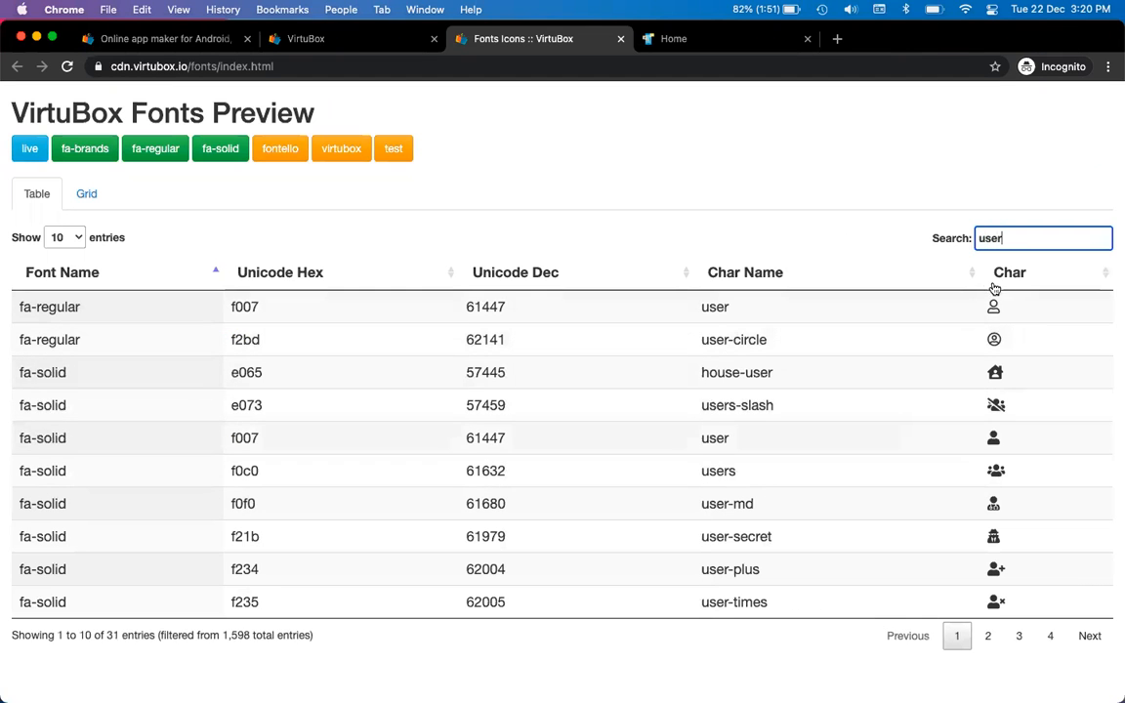
key("super+Tab")
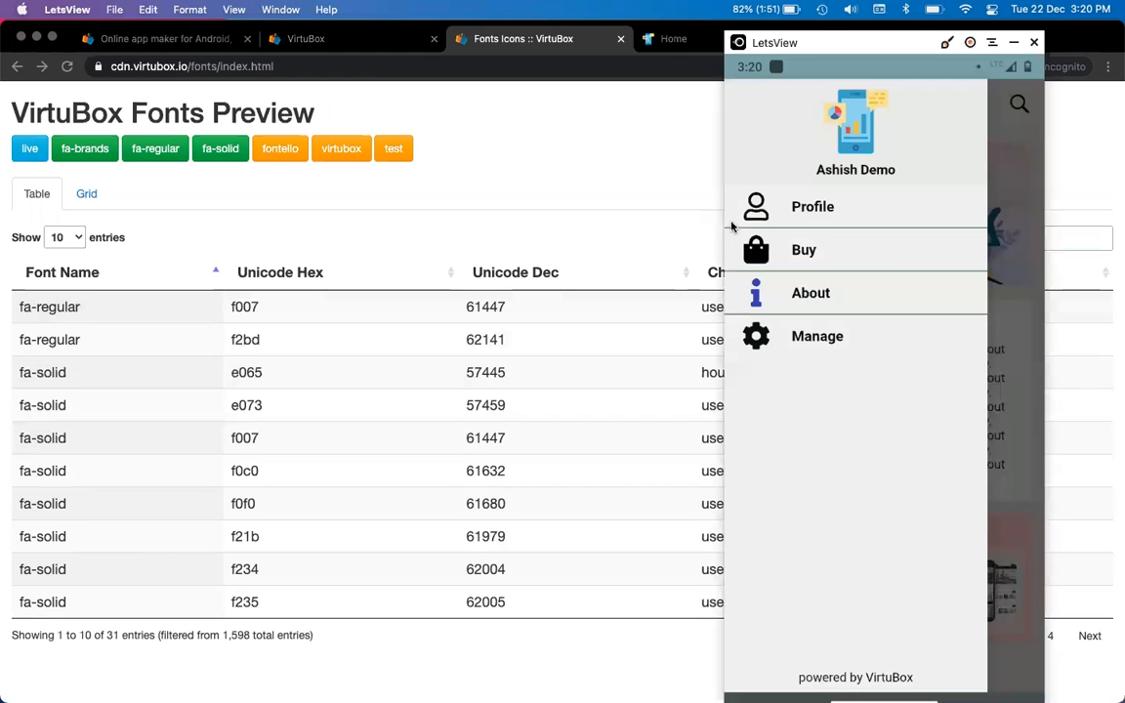
key("super+Tab")
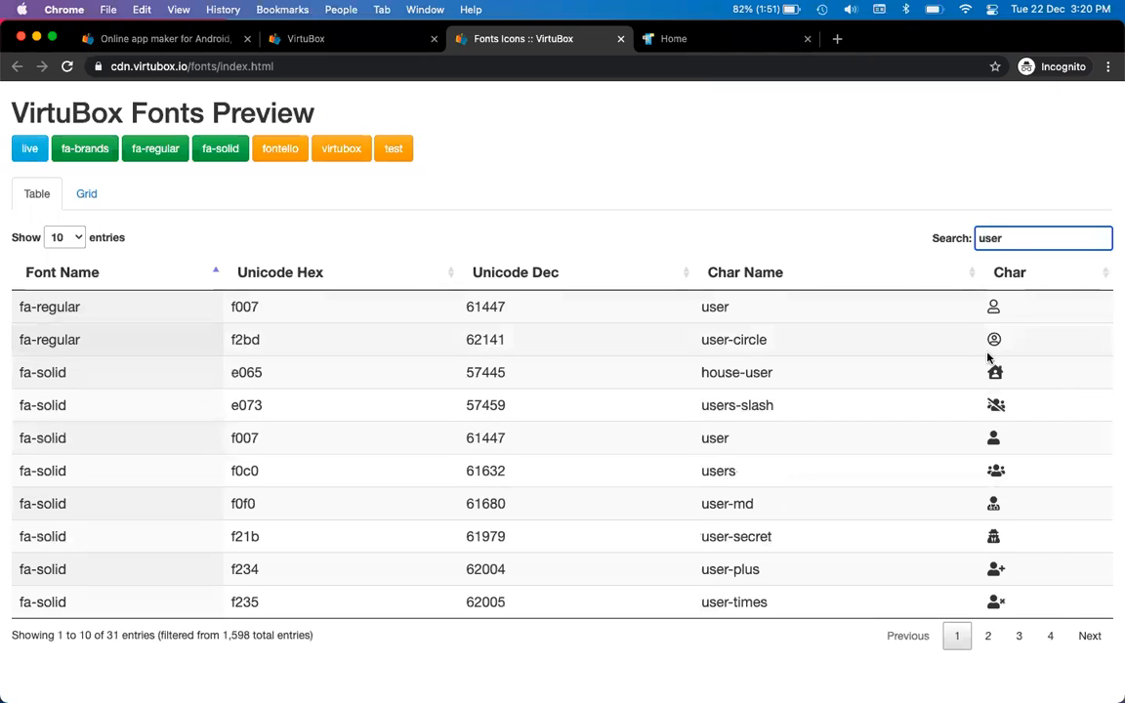
double_click(252, 339)
key("ctrl+c")
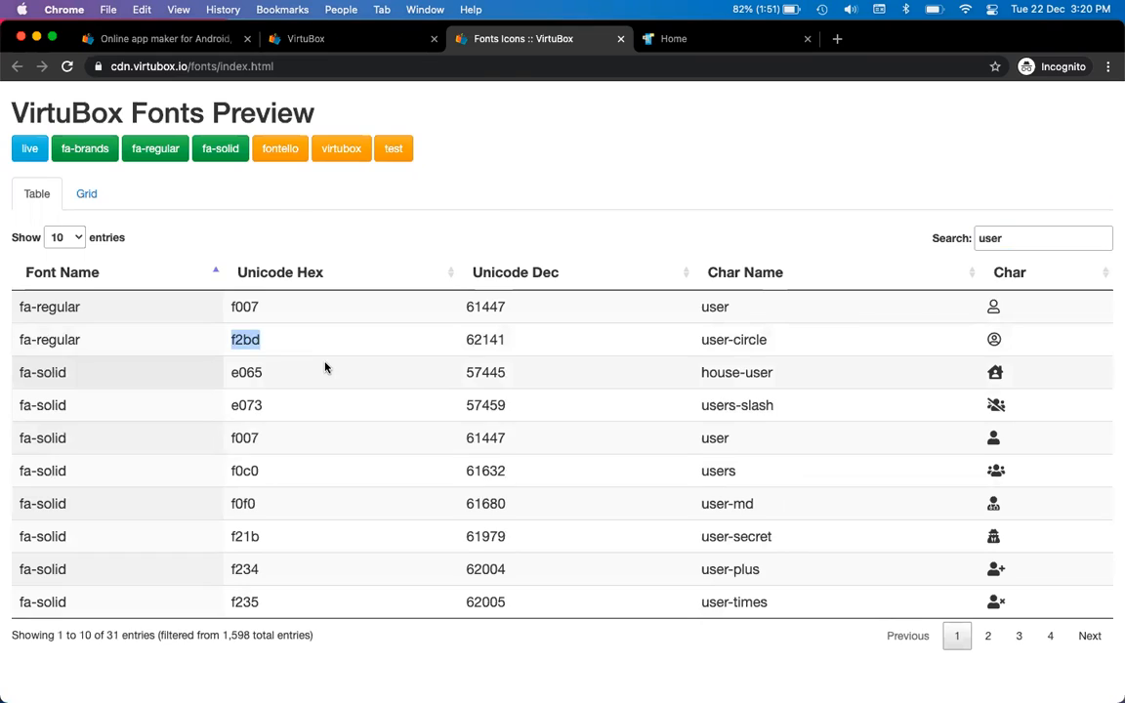
key("ctrl+shift+Tab")
double_click(805, 298)
key("ctrl+v")
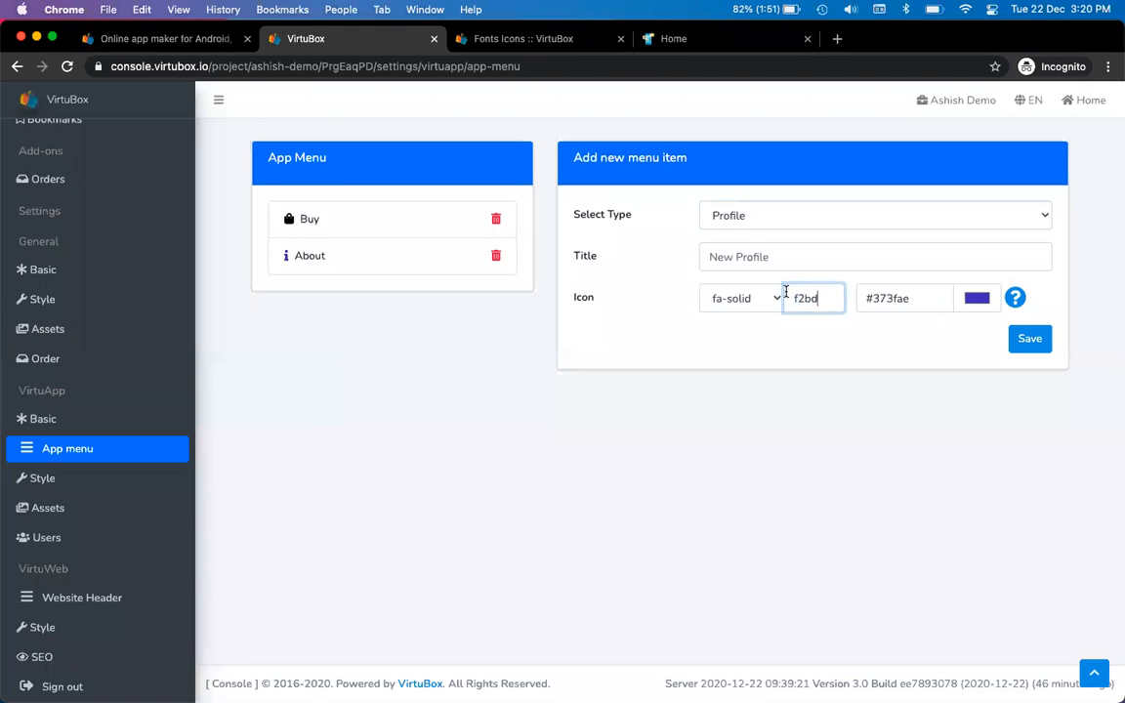
Switch the icon family to fa-regular and colour it dark red #661515
left_click(723, 298)
left_click(734, 315)
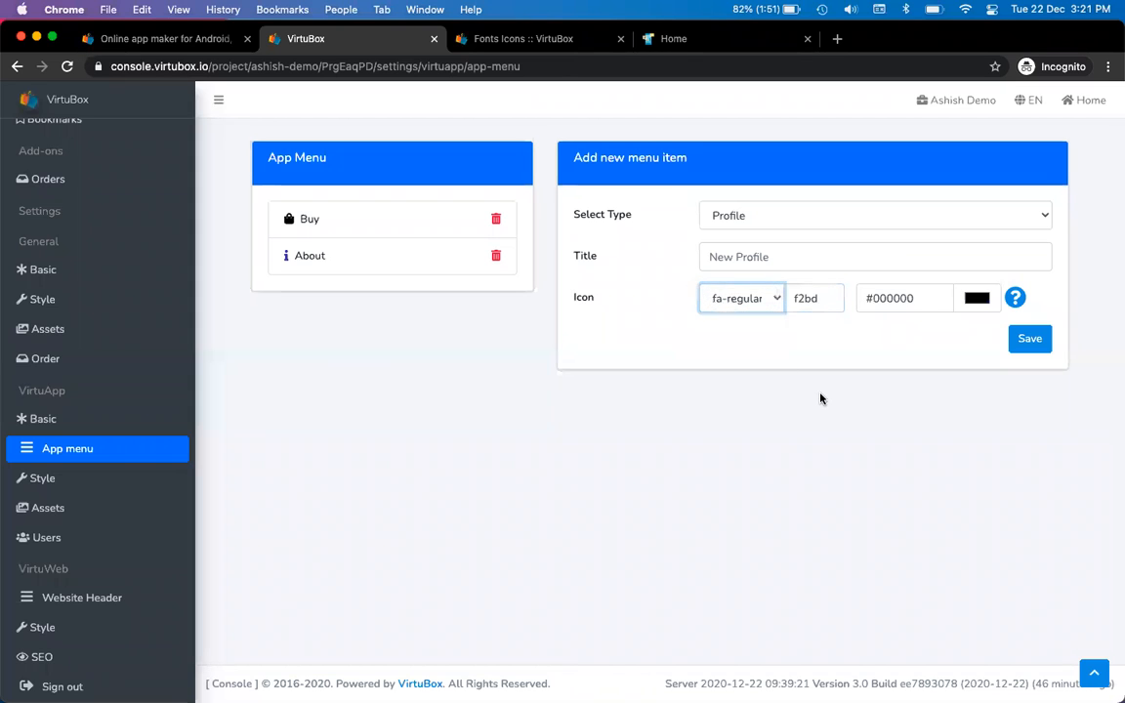
left_click(969, 299)
left_click(938, 355)
mouse_move(938, 356)
left_mouse_down()
mouse_move(968, 371)
mouse_move(989, 361)
mouse_move(959, 379)
left_mouse_up()
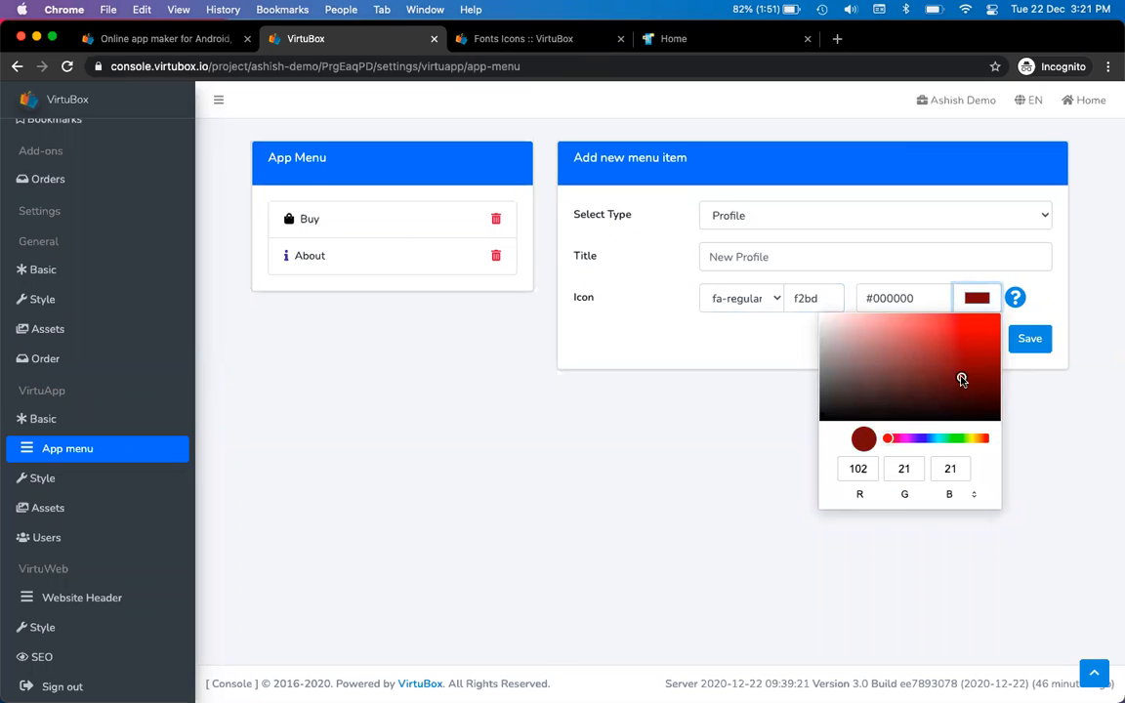
left_click(731, 462)
Title the item 'Your Profile' and save it
left_click(775, 258)
type("Profile")
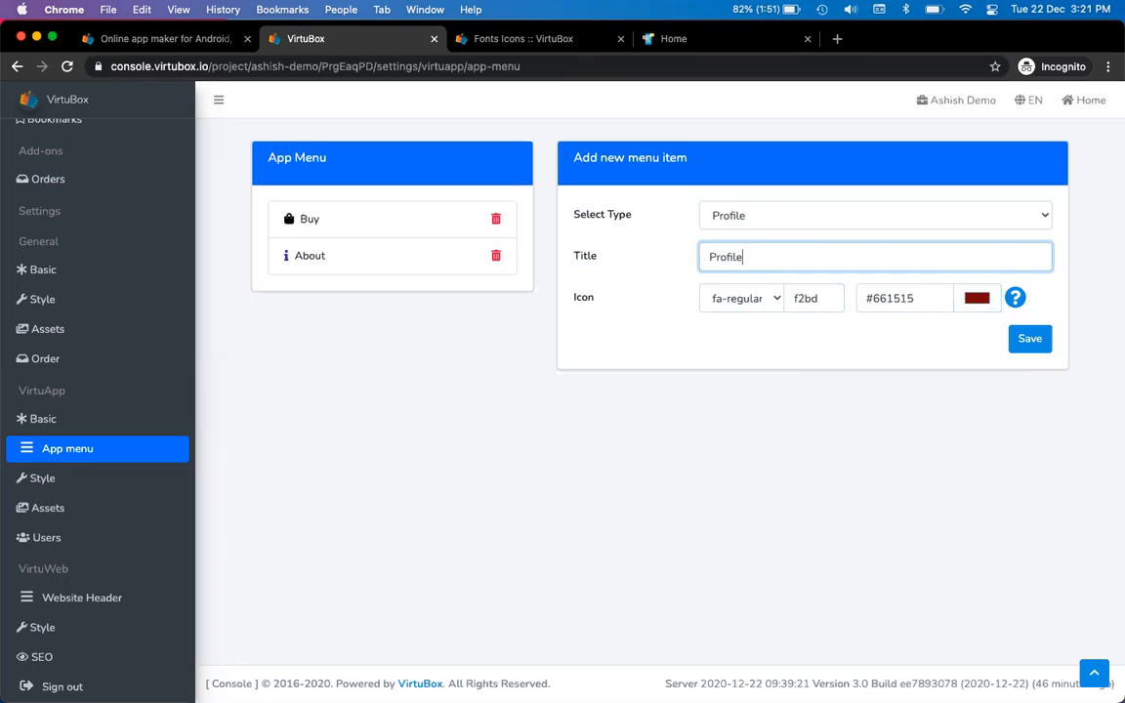
left_click(839, 401)
left_click(809, 256)
key("Home")
type("Your")
key("End")
left_click(1034, 351)
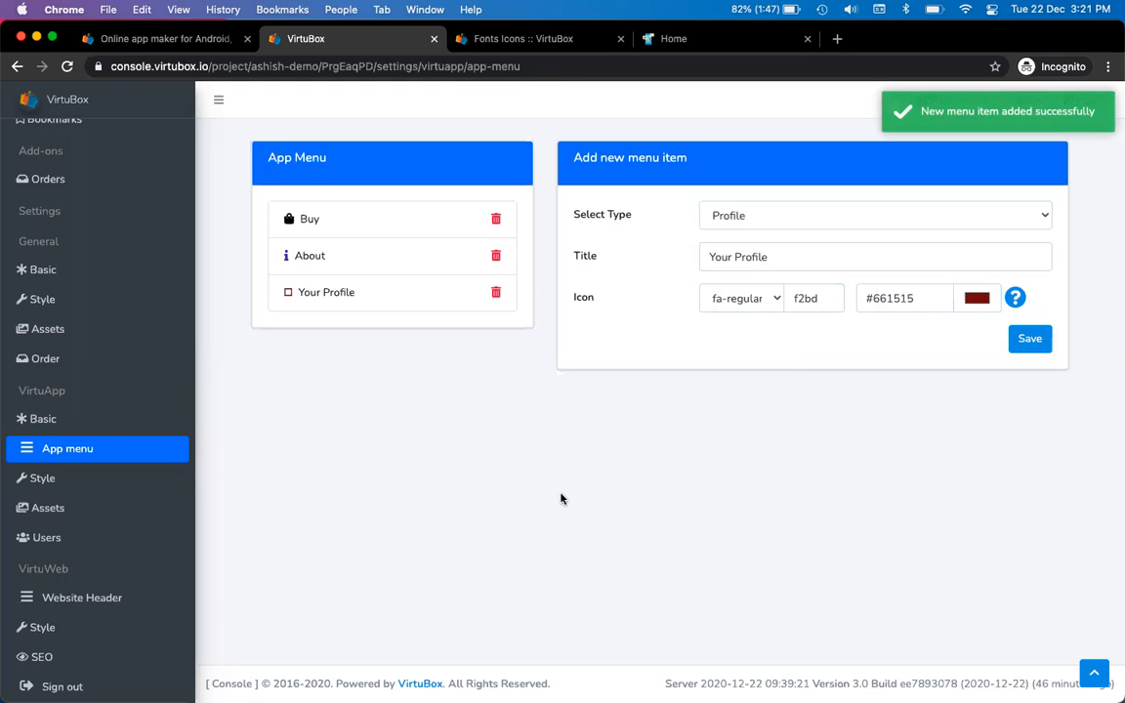
Bring the phone mirror window to the front to preview the drawer
key("ctrl+Tab")
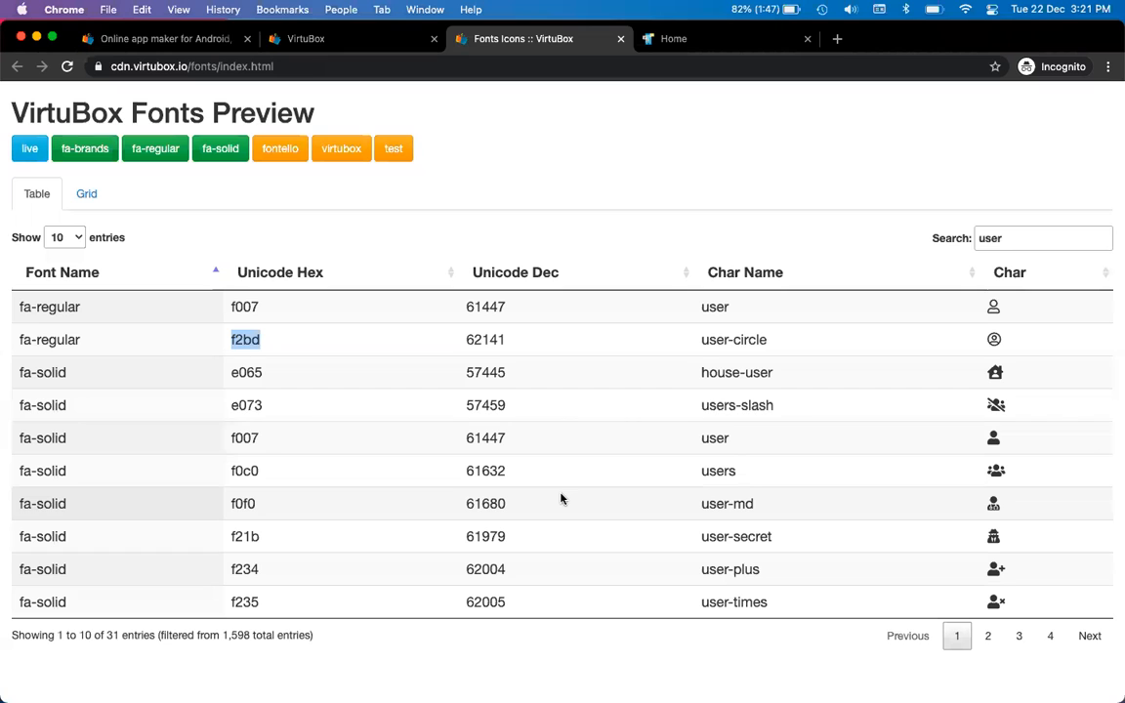
key("ctrl+shift+Tab")
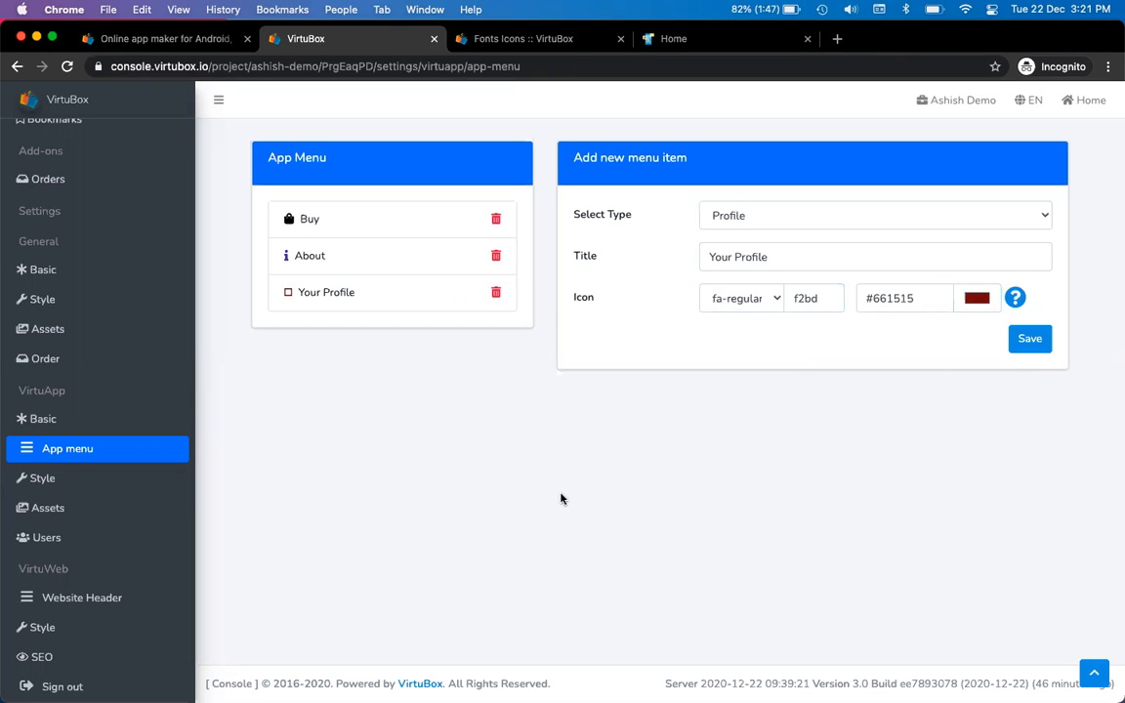
key("ctrl+Tab")
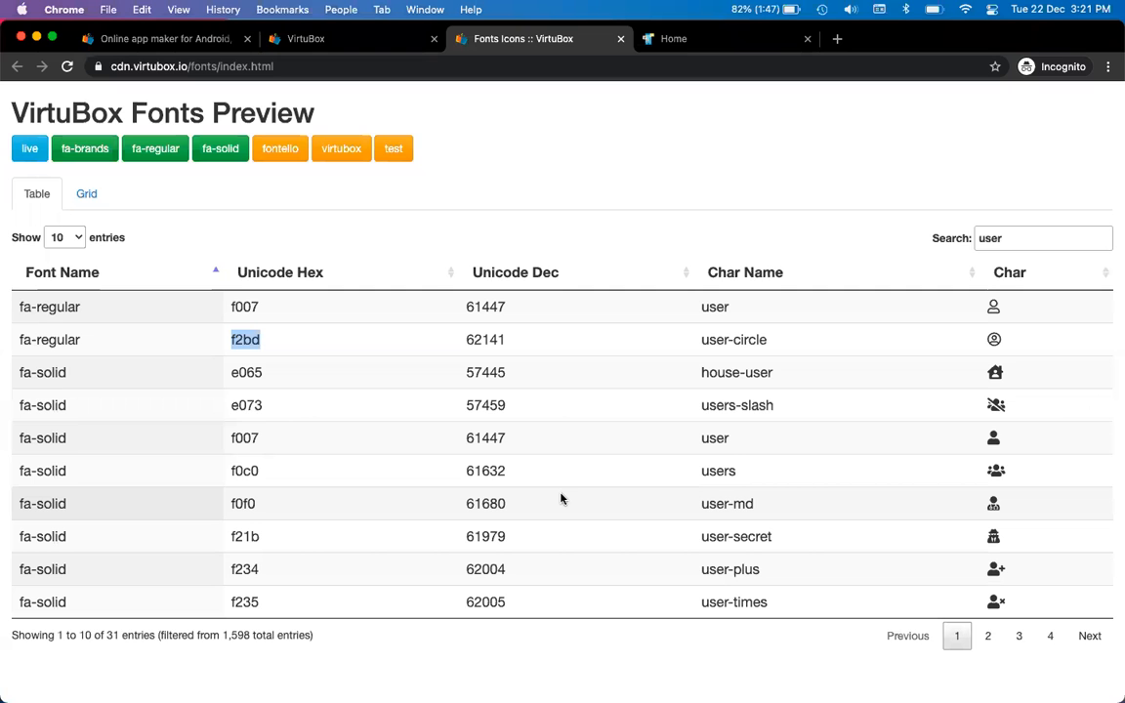
key("ctrl+shift+Tab")
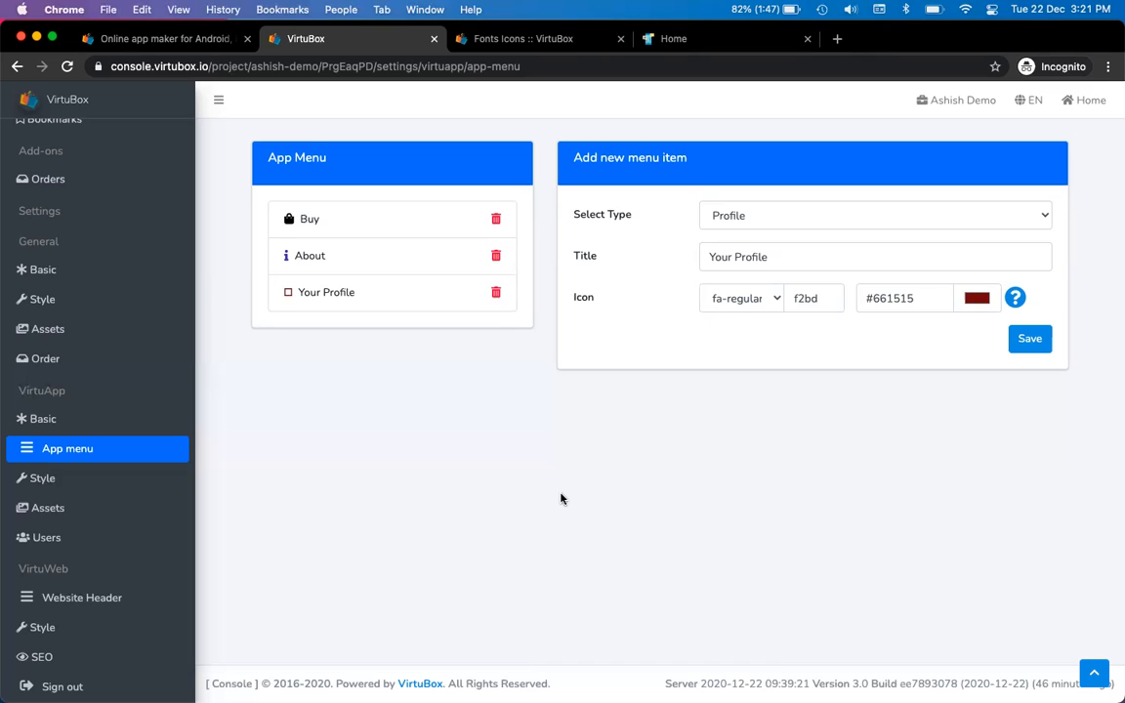
key("super+Tab")
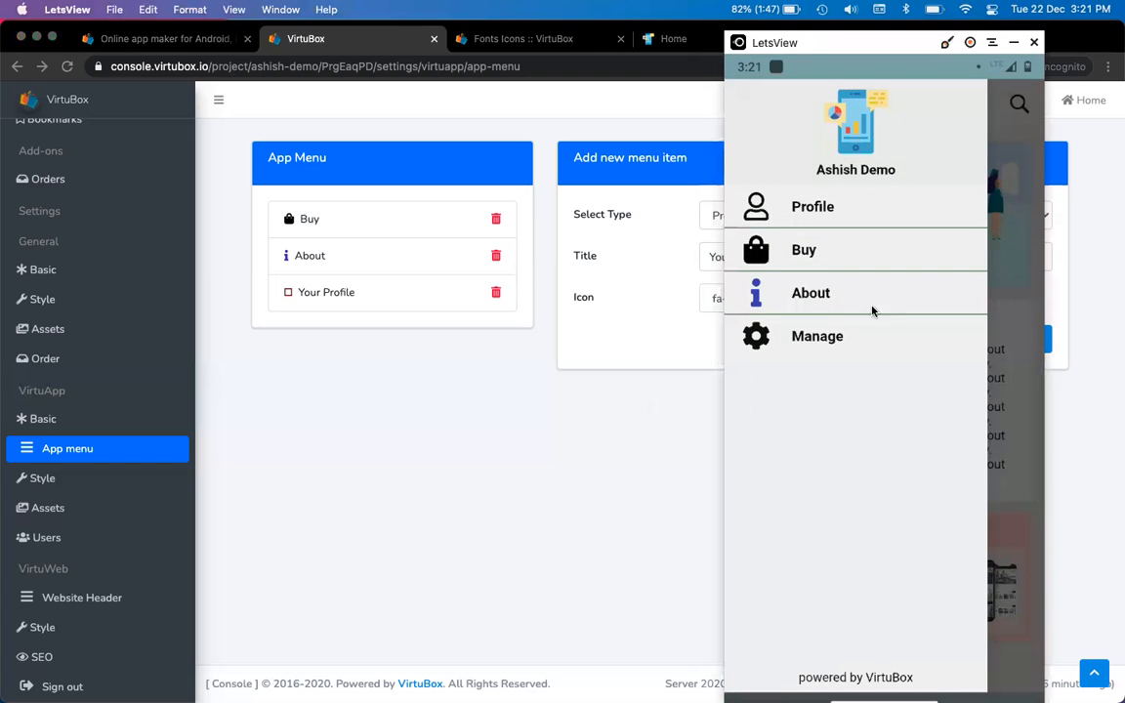
Close the phone drawer after checking Buy, About and Your Profile, then reopen the item-type list in the browser
left_click(1003, 202)
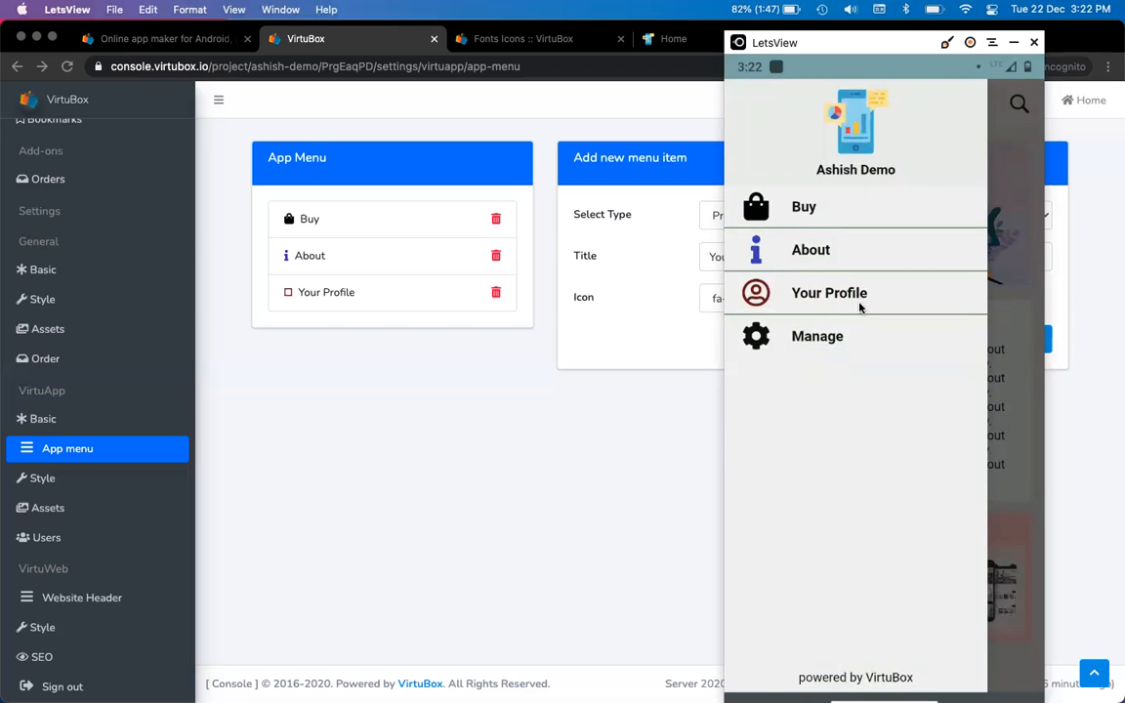
left_click(624, 538)
left_click(784, 221)
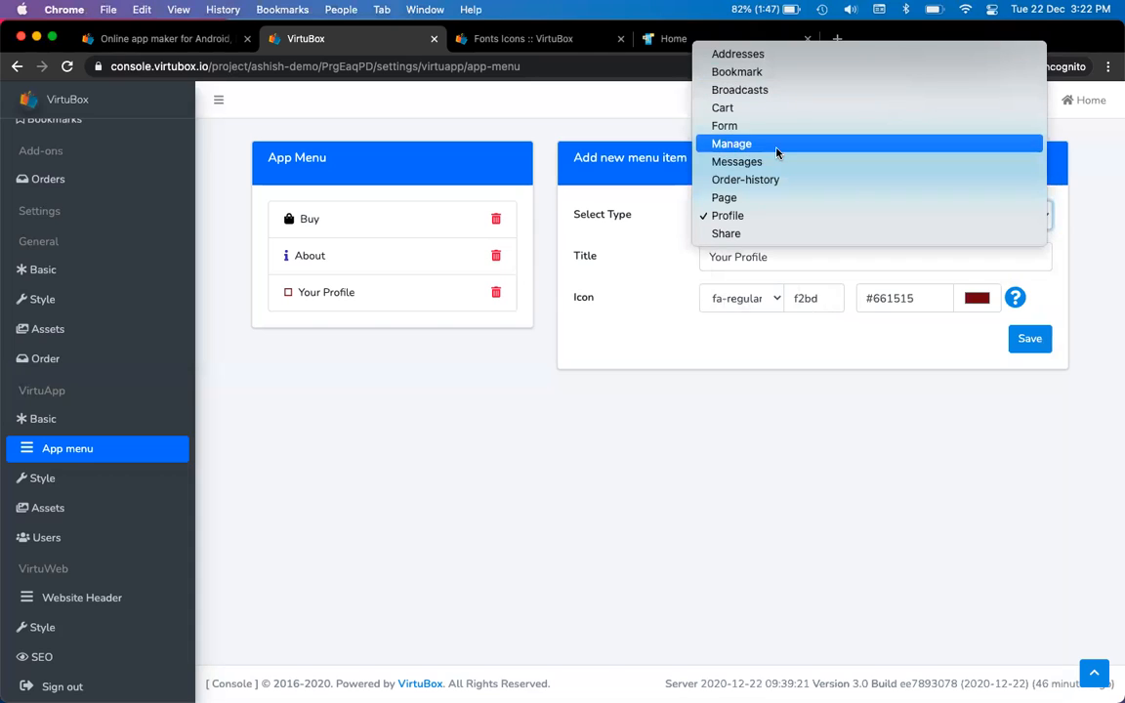
Set the new item's type to Manage and title it Settings
left_click(758, 215)
left_click(778, 257)
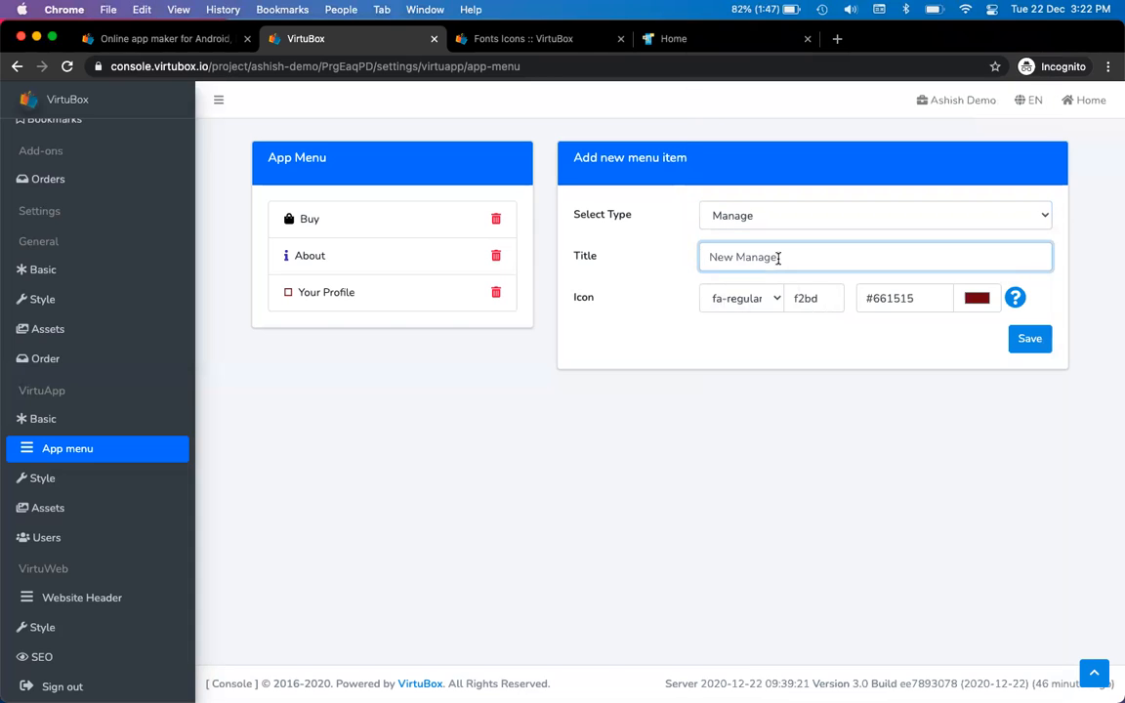
type("Settings")
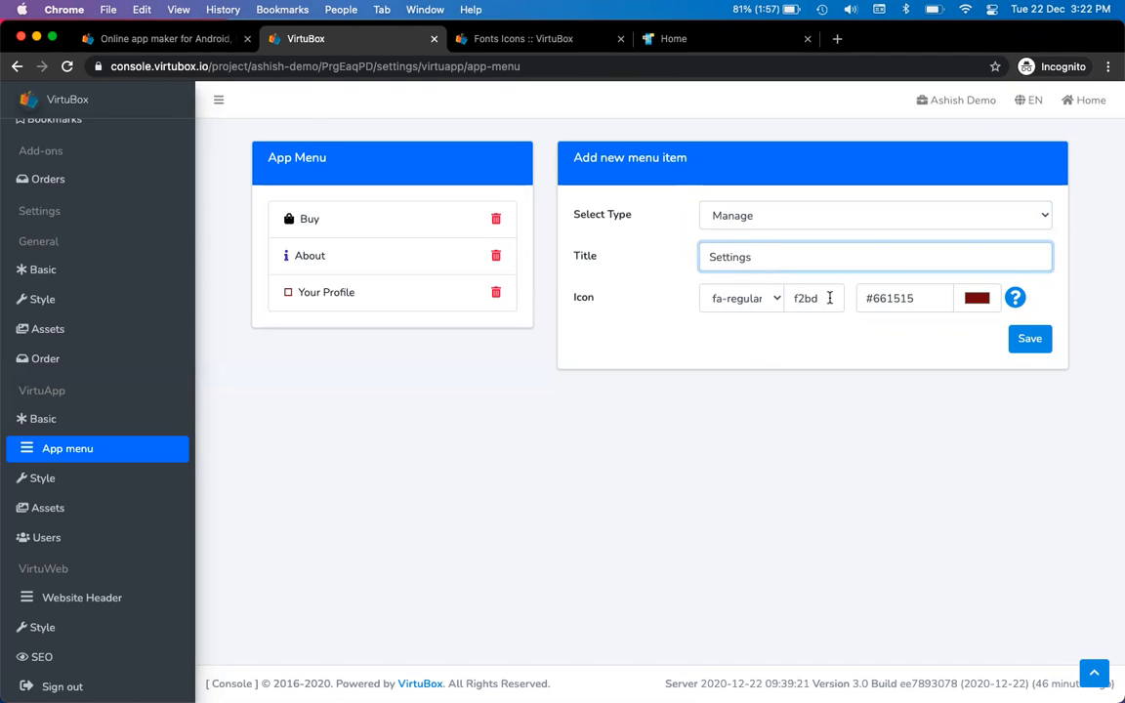
Search the font icons page for 'check' and copy the flag-checkered icon code f11e
key("ctrl+Tab")
double_click(1034, 240)
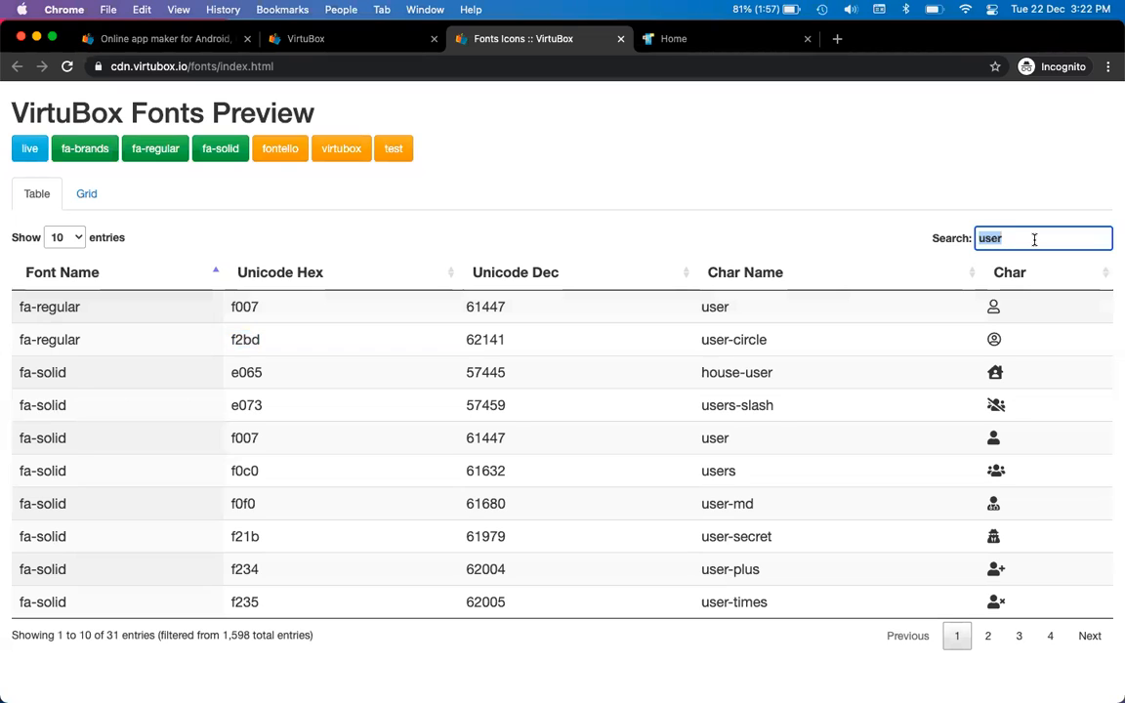
type("gr")
key("BackSpace")
type("ea")
key("BackSpace")
key("BackSpace")
key("BackSpace")
type("gaf")
key("BackSpace")
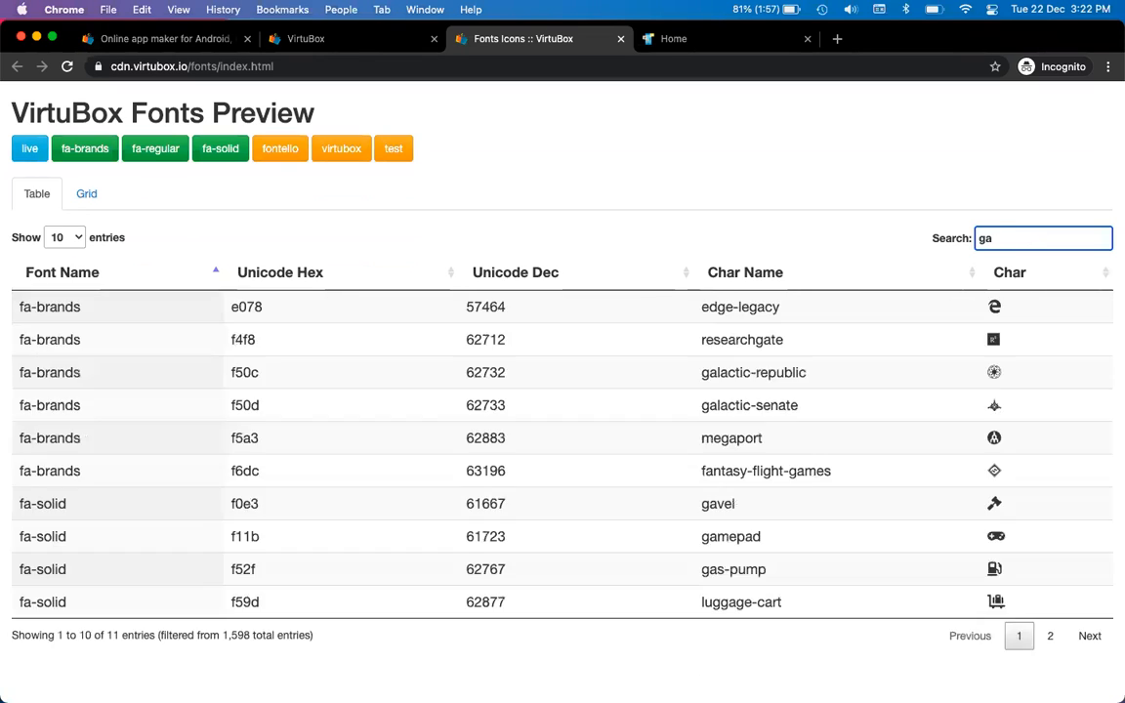
key("BackSpace")
key("BackSpace")
type("self")
key("BackSpace")
key("BackSpace")
key("BackSpace")
key("BackSpace")
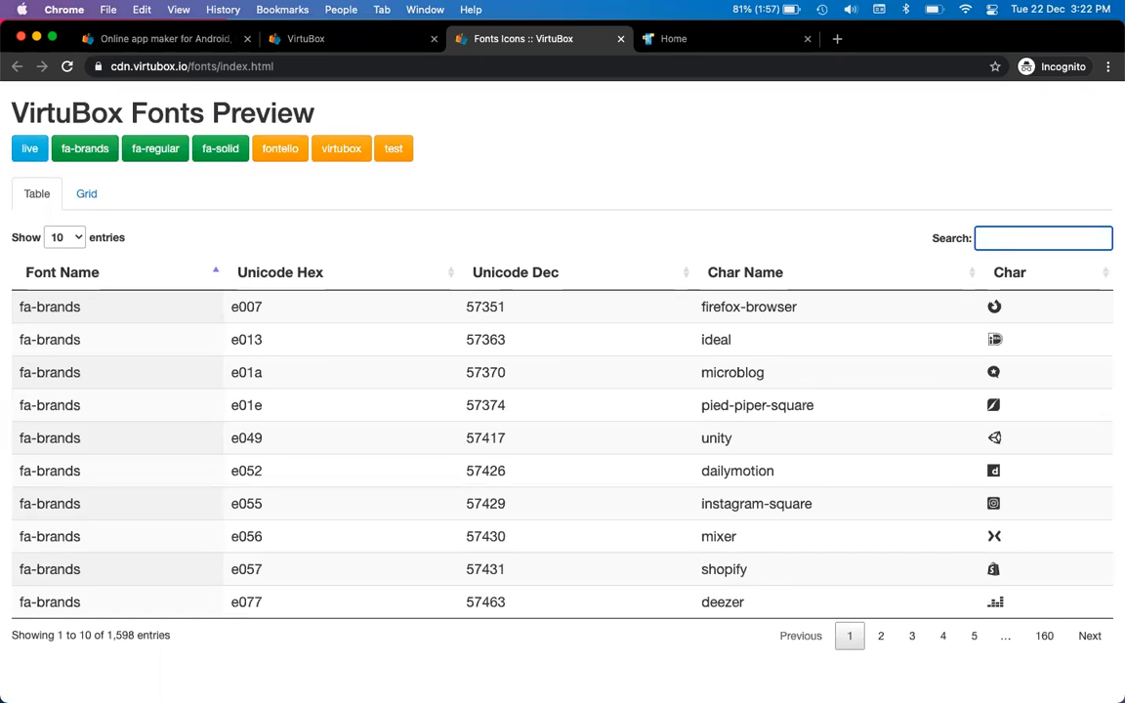
type("cir")
key("BackSpace")
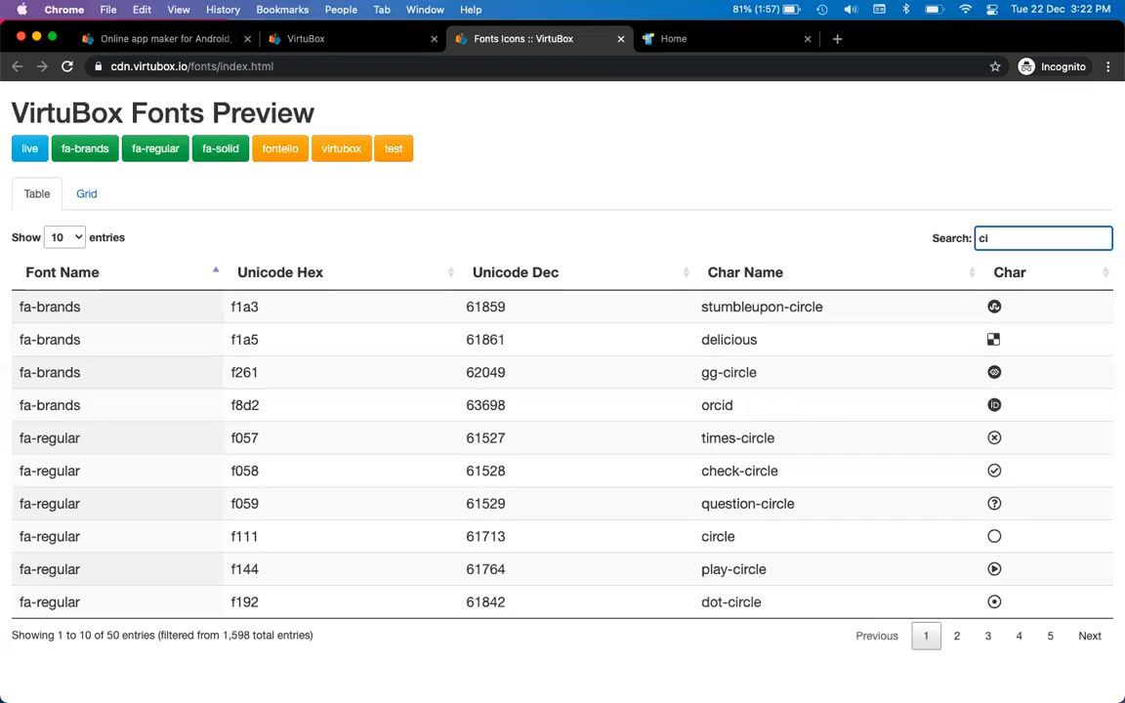
key("BackSpace")
key("BackSpace")
type("check")
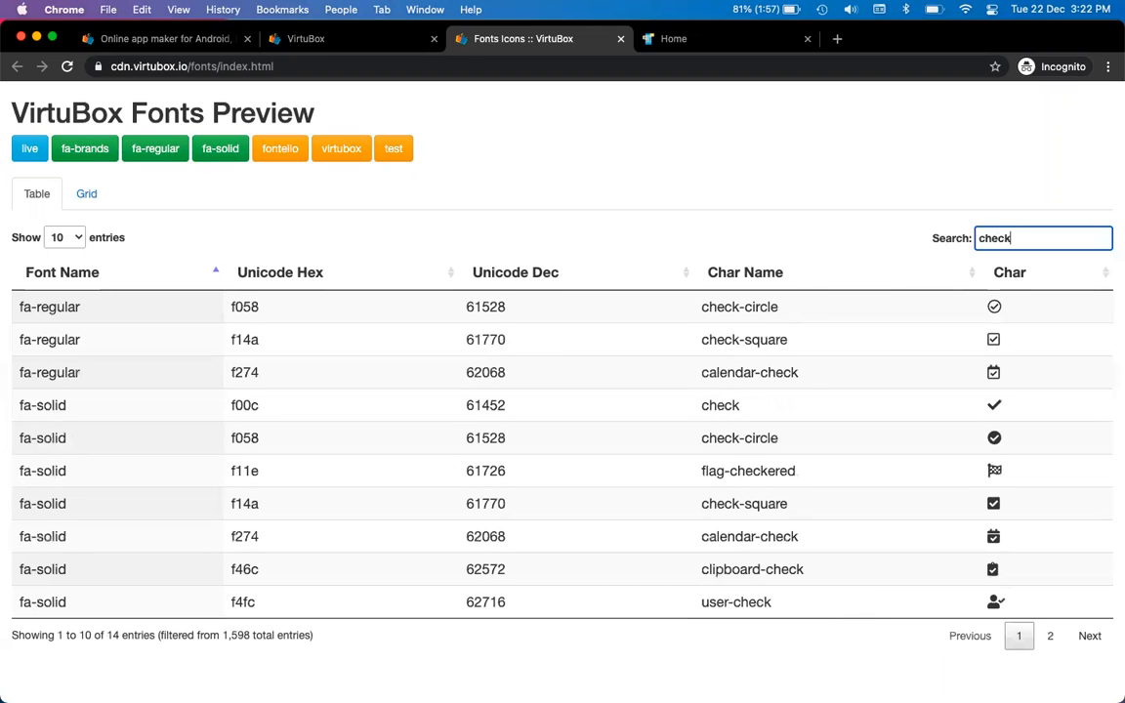
double_click(245, 470)
key("cmd+c")
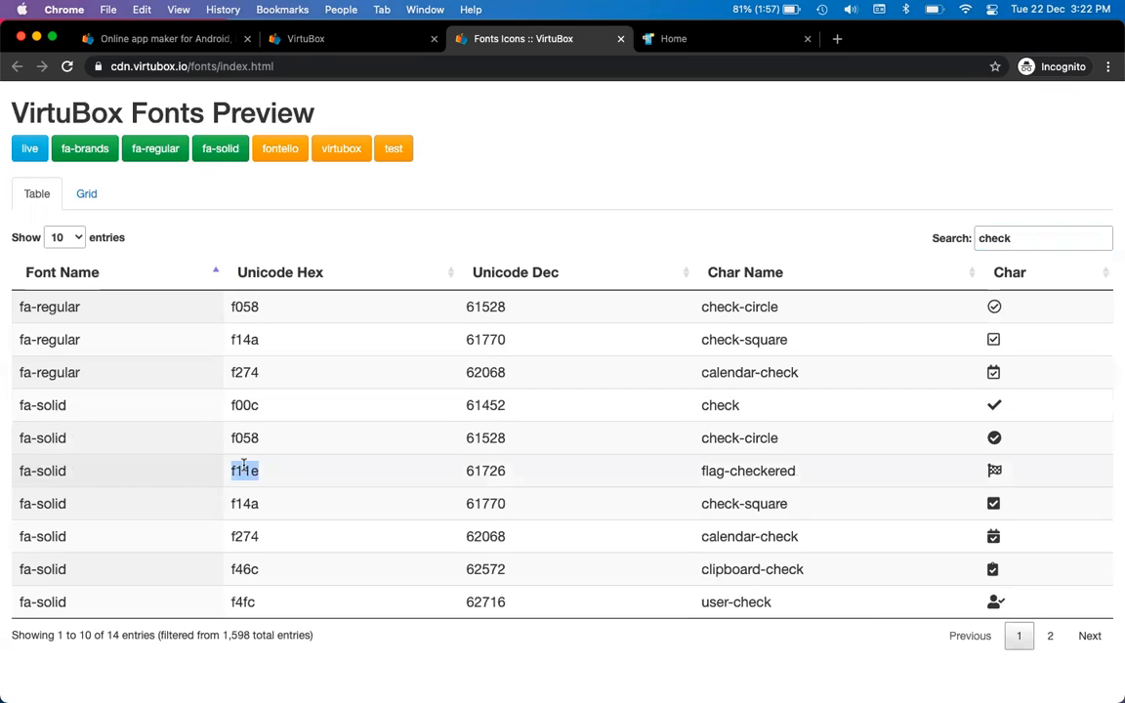
Choose the fa-solid icon family and paste f11e as the icon code
key("ctrl+shift+Tab")
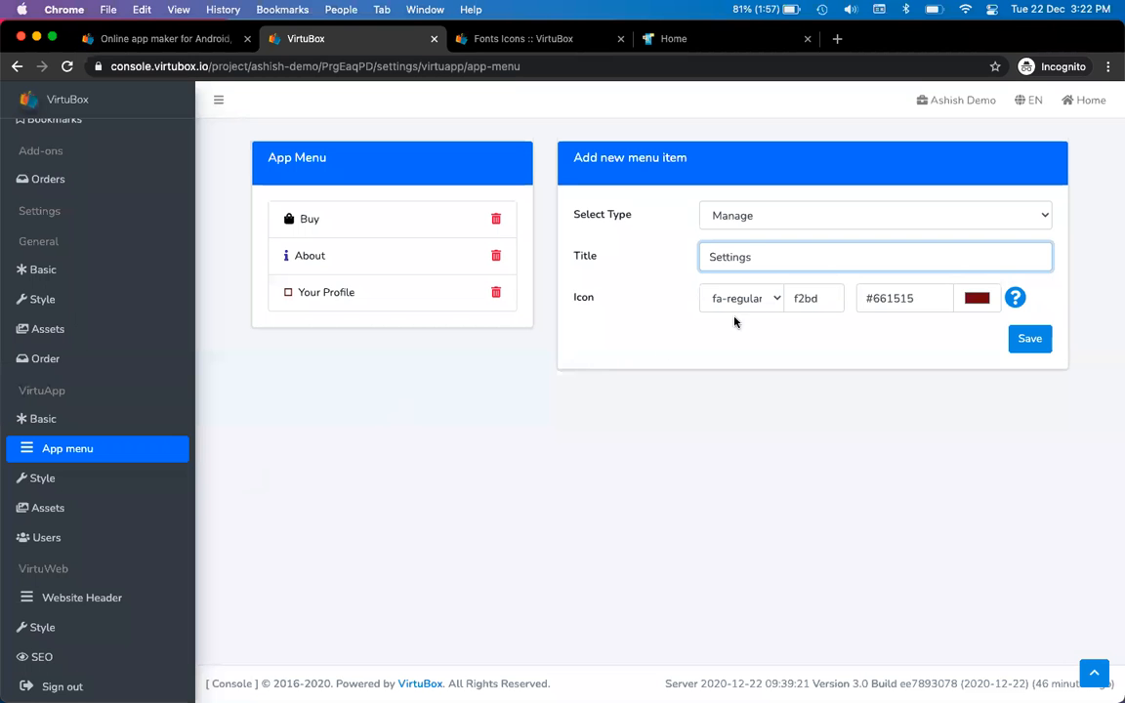
key("ctrl+Tab")
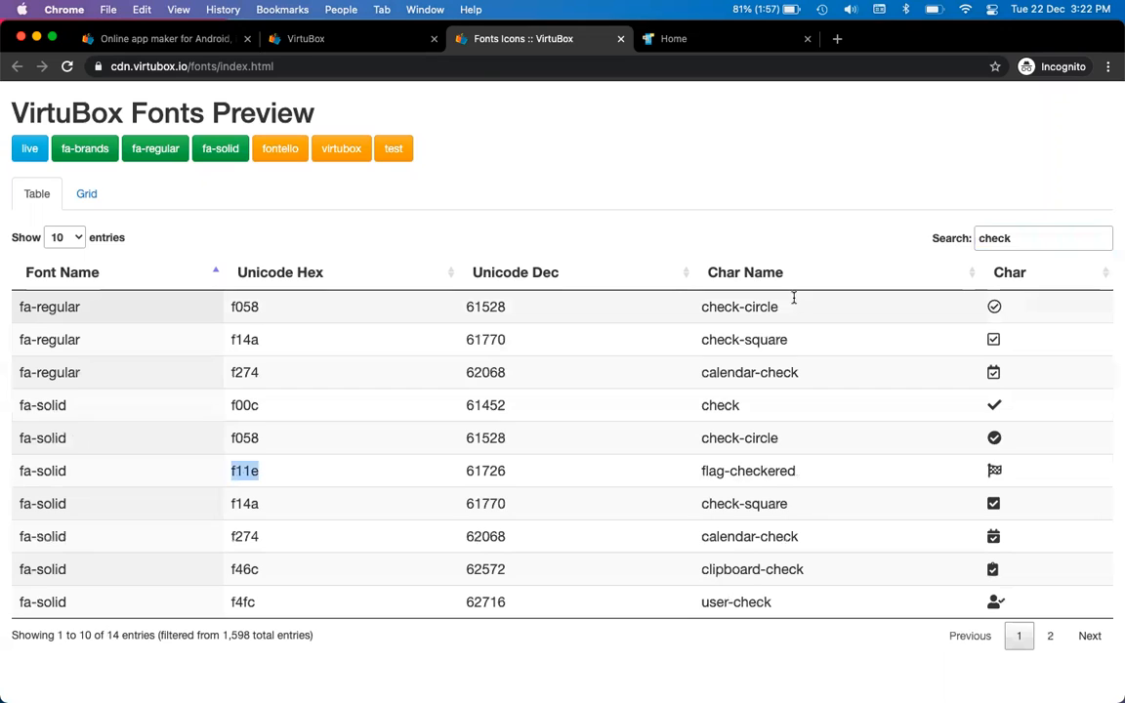
key("ctrl+shift+Tab")
left_click(757, 301)
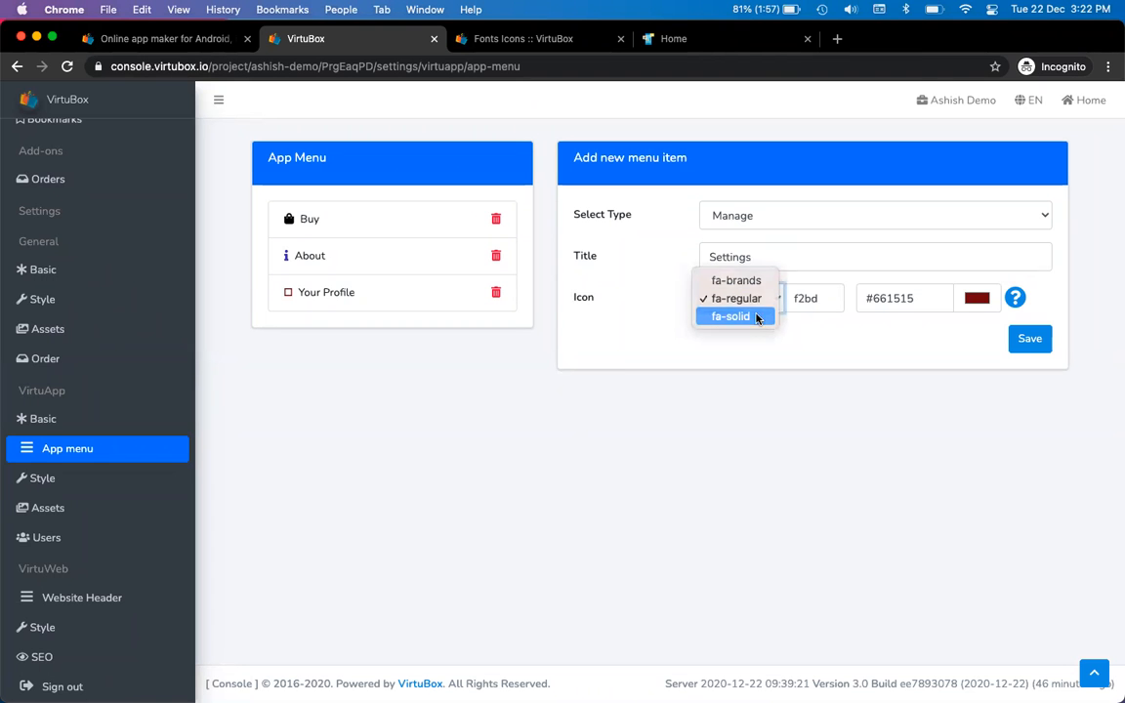
left_click(751, 316)
double_click(806, 298)
key("cmd+v")
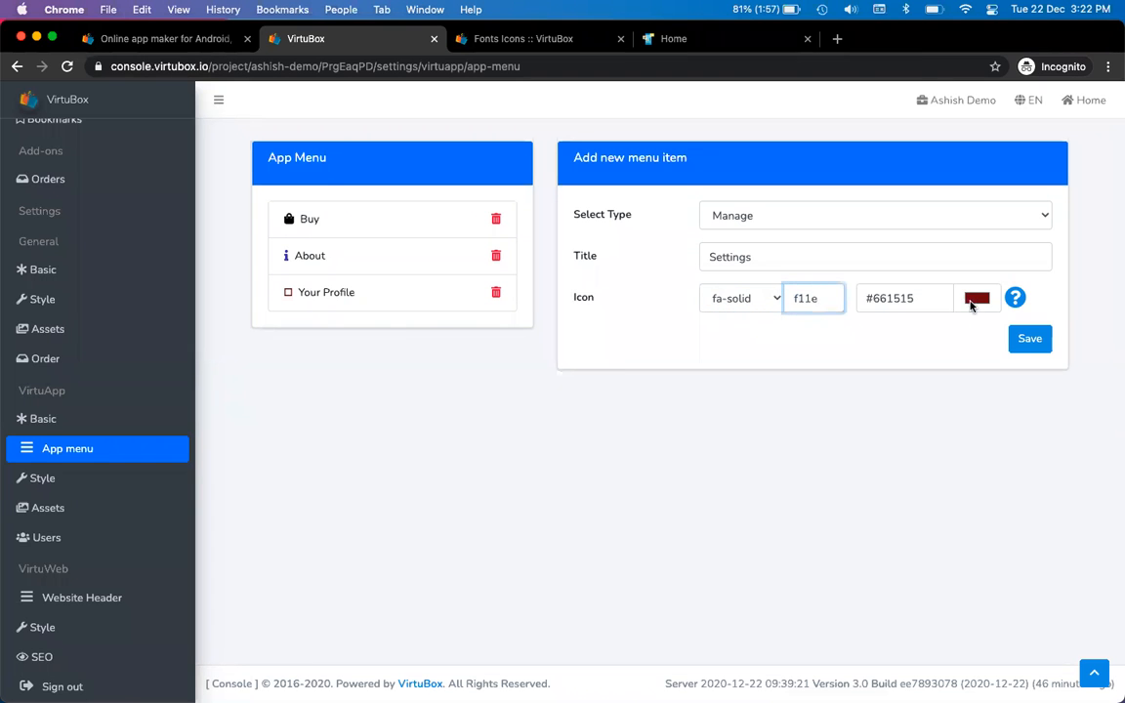
Colour the icon olive #626321 and save the Settings menu item
left_click(976, 298)
left_click(947, 439)
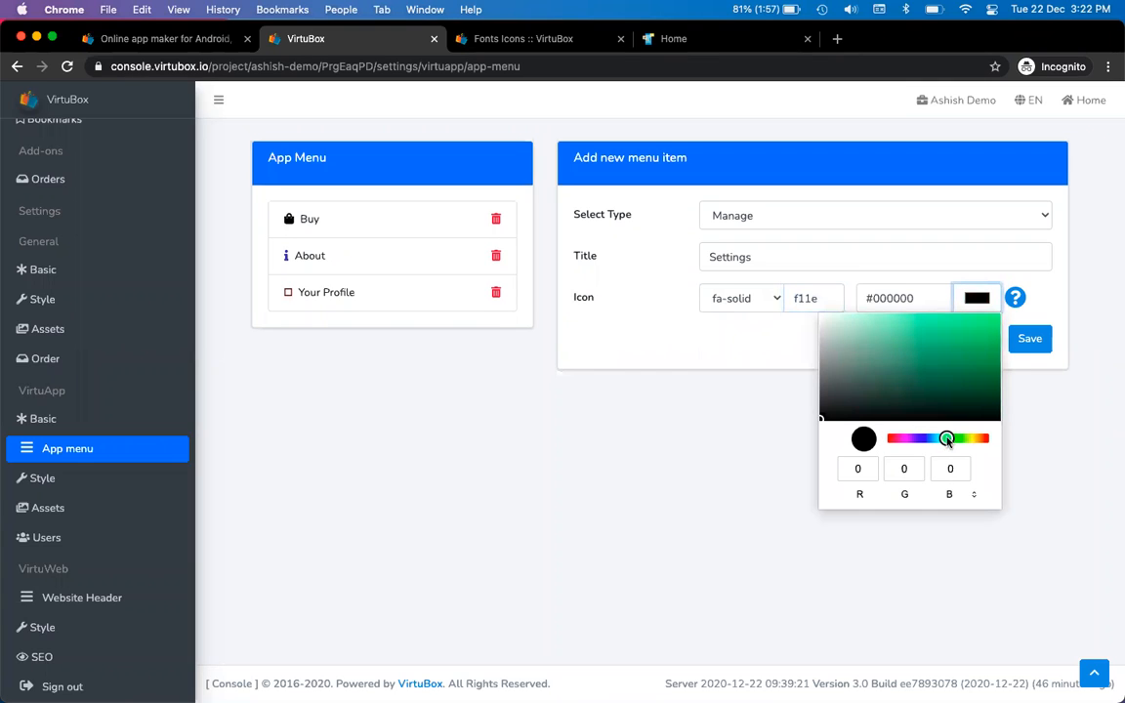
left_click(972, 438)
left_click_drag(984, 391, 965, 390)
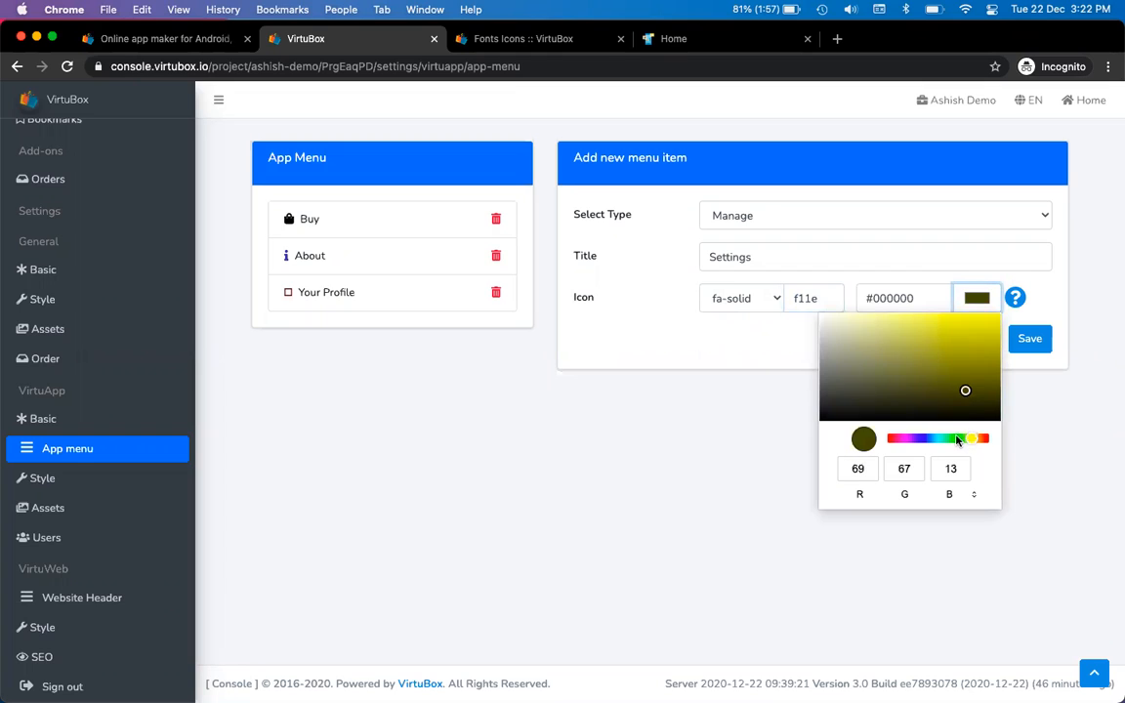
left_click(954, 438)
left_click(919, 438)
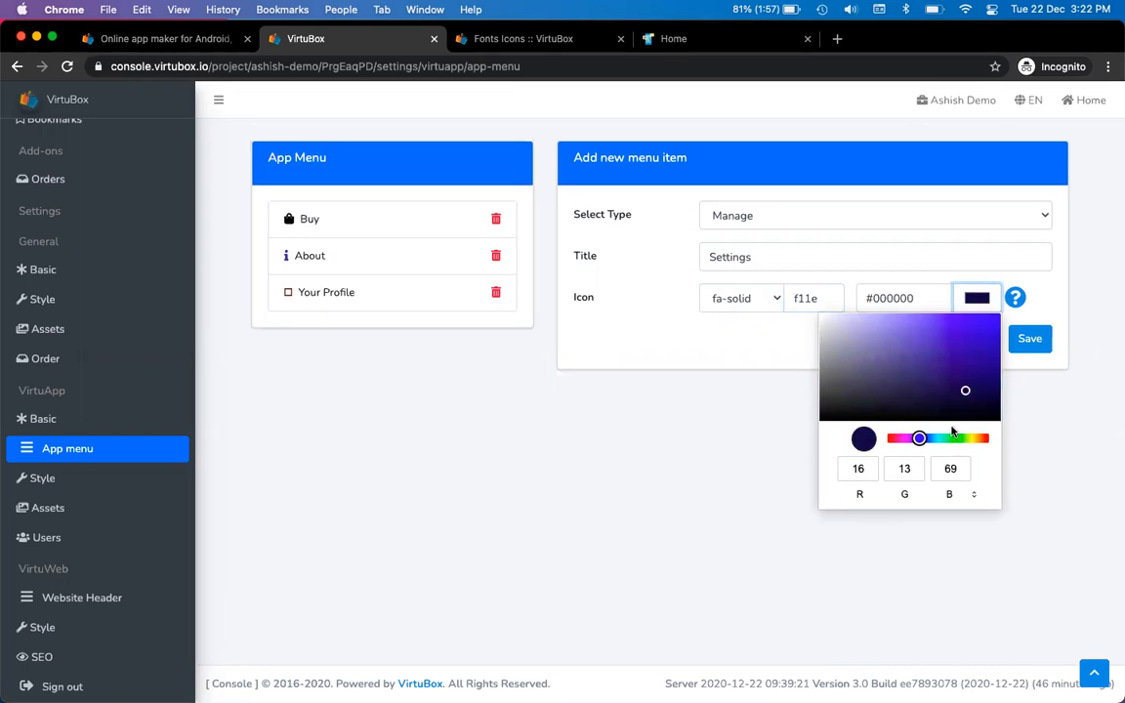
left_click(972, 438)
left_click(967, 374)
left_click(940, 380)
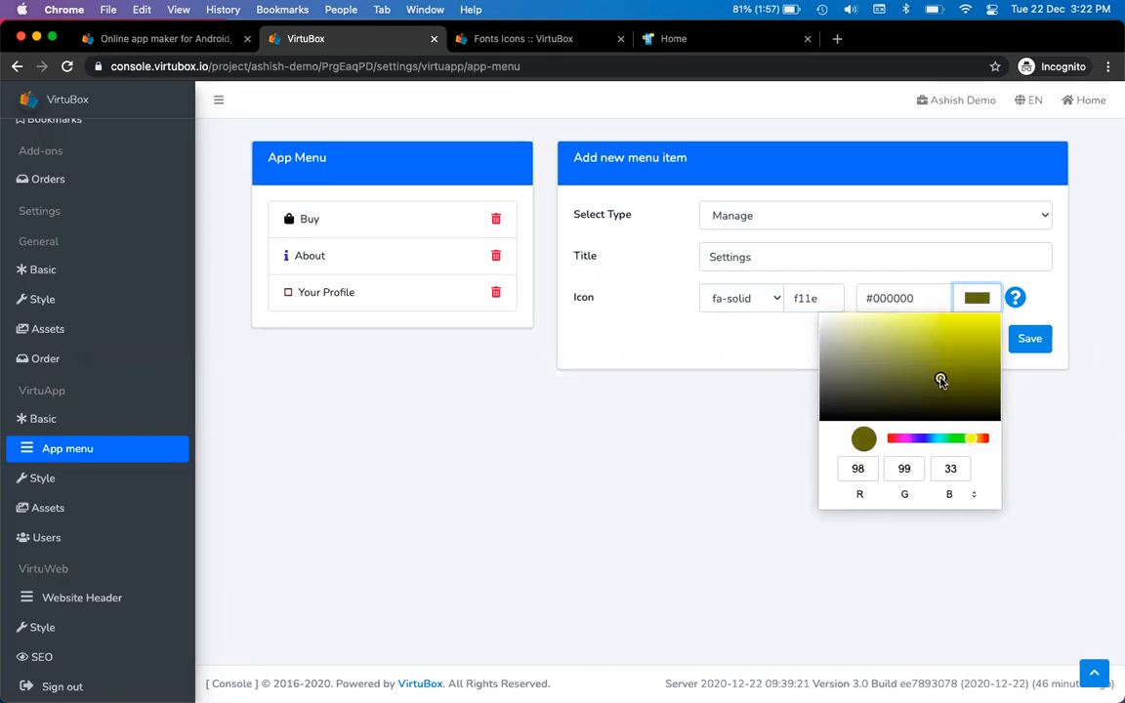
left_click(661, 394)
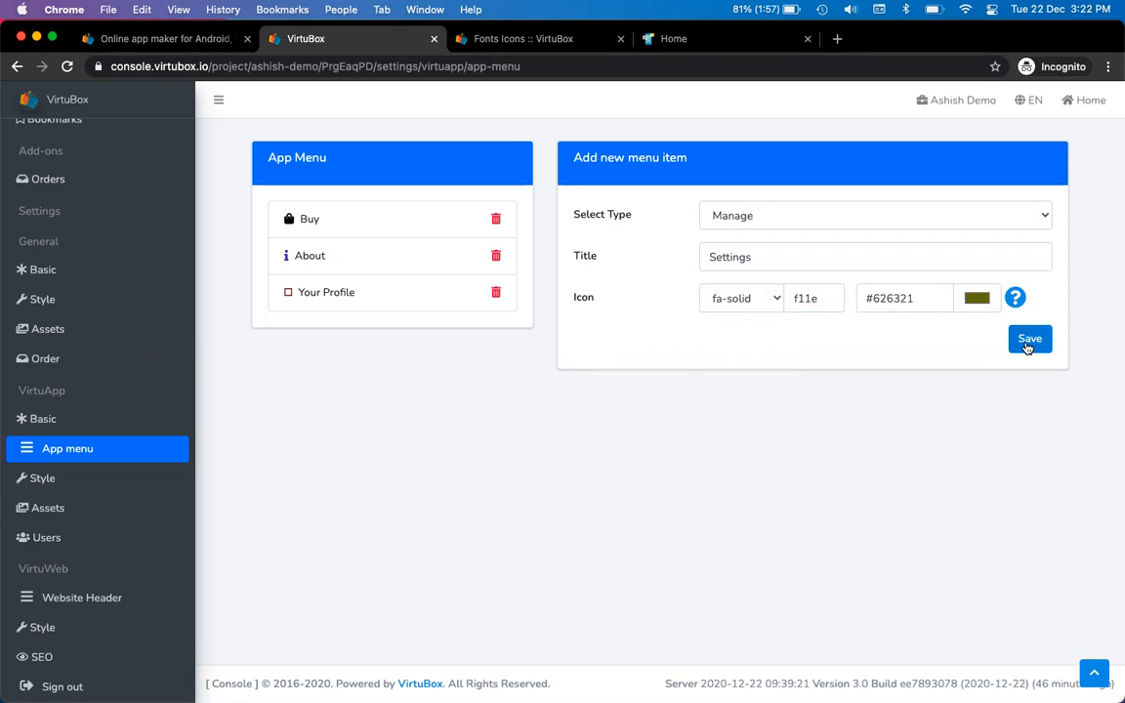
left_click(1026, 343)
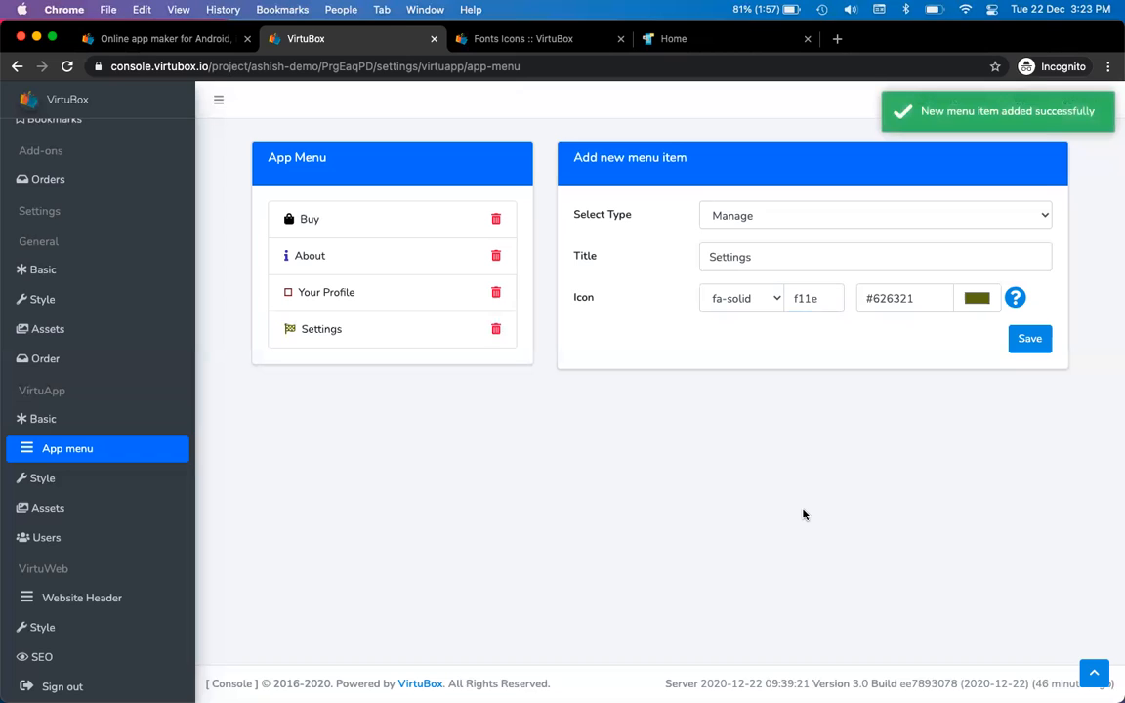
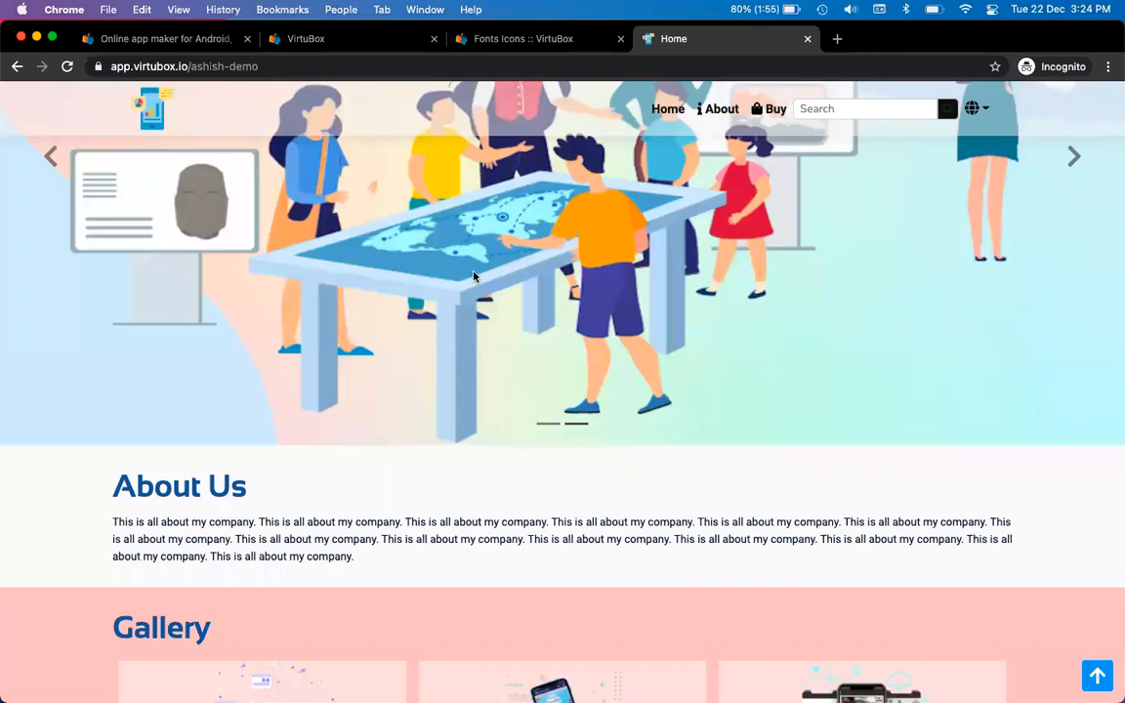
Reload the live New Product page, scroll through it and select its heading, then return to the console
left_click(668, 112)
left_click(774, 120)
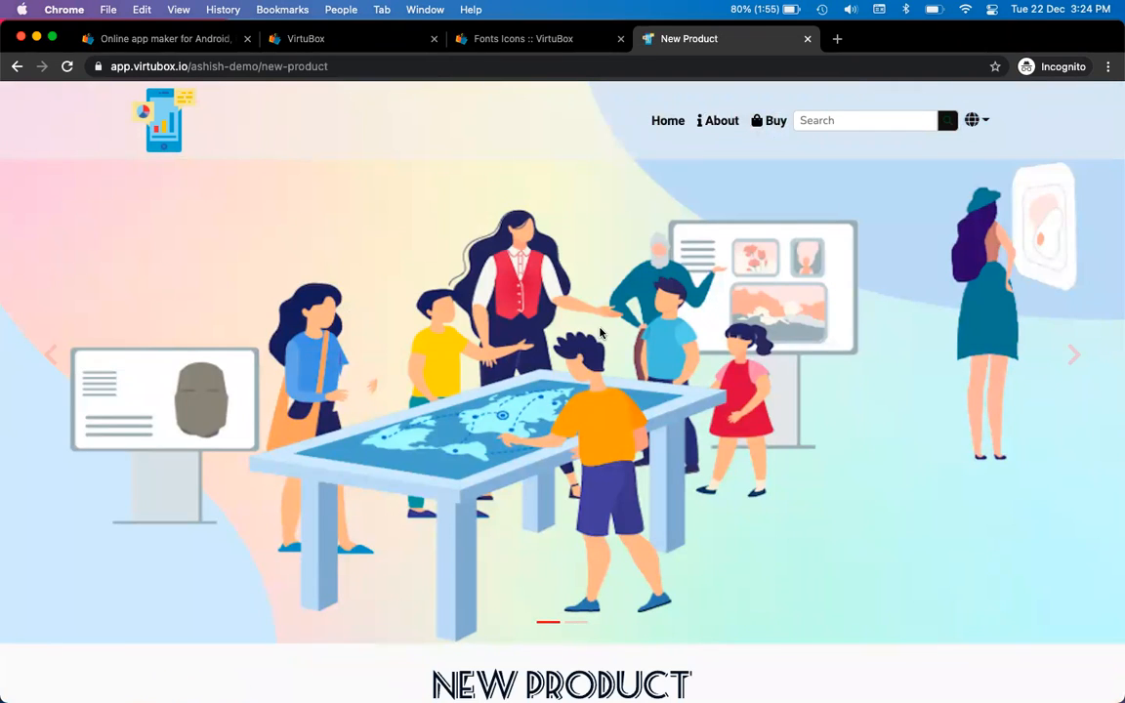
scroll(600, 333, "down", 2)
scroll(600, 333, "up", 1)
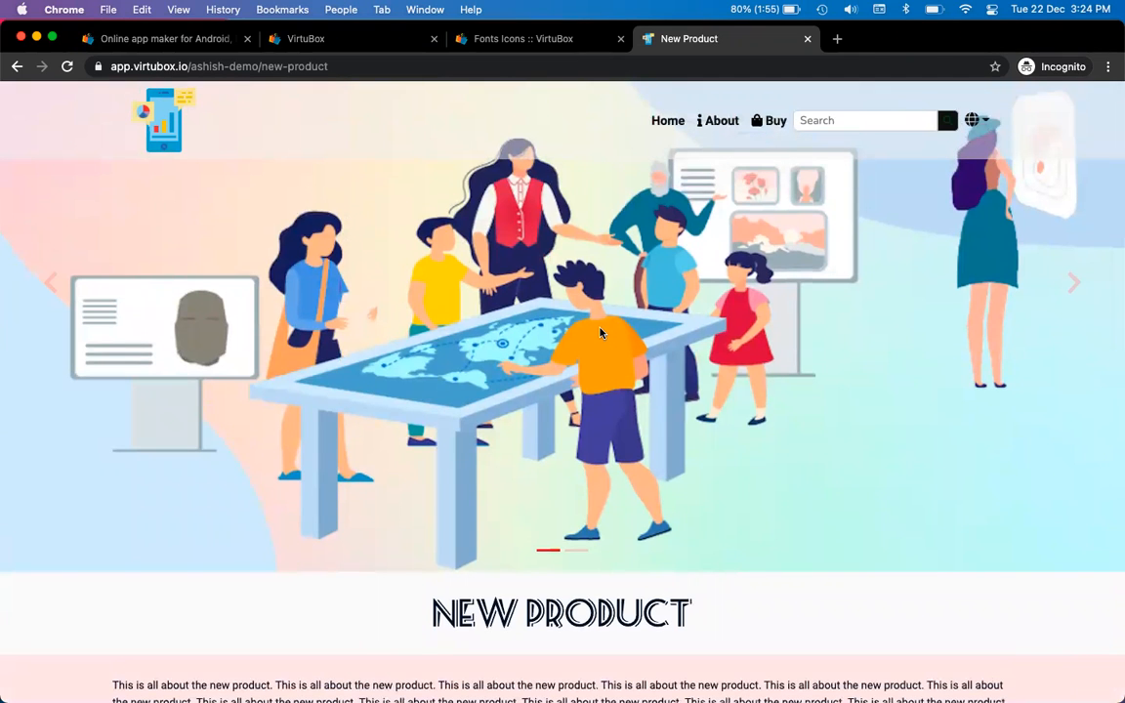
scroll(600, 333, "down", 1)
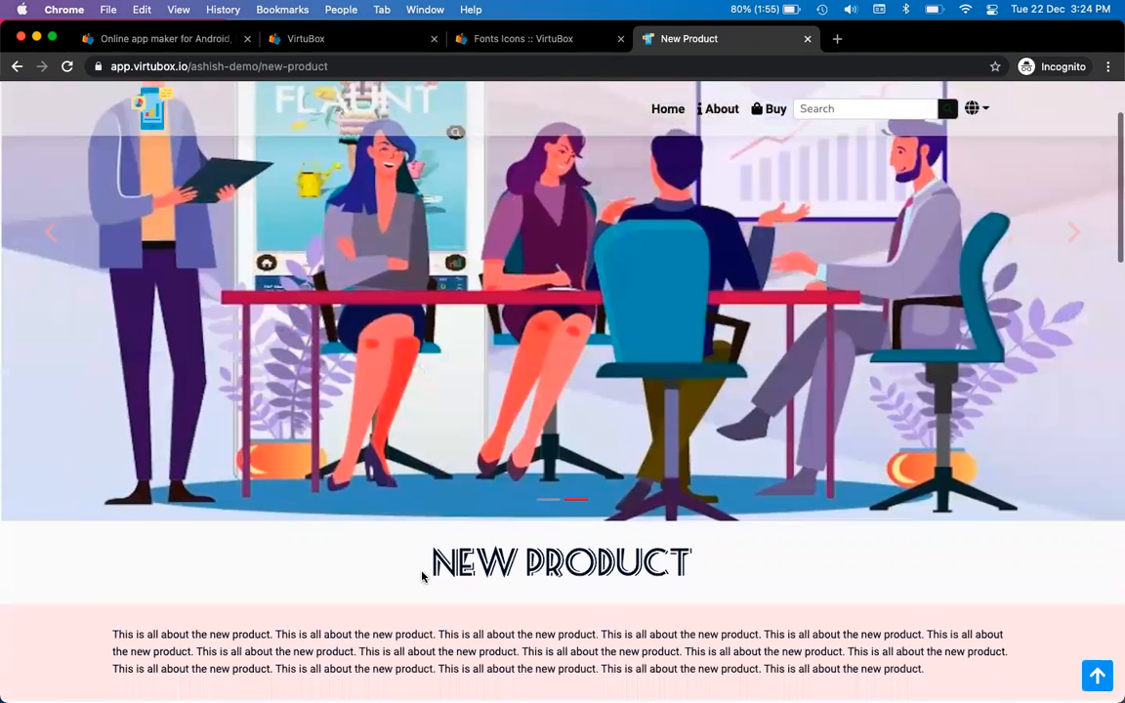
left_click_drag(430, 559, 693, 547)
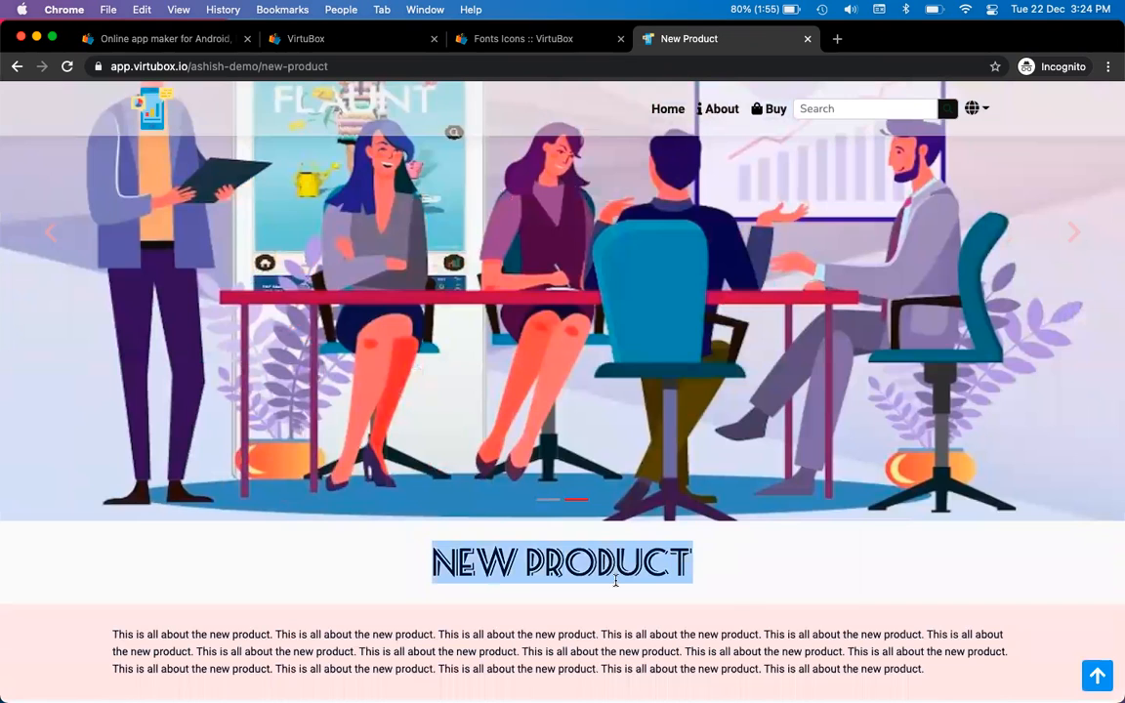
left_click(607, 614)
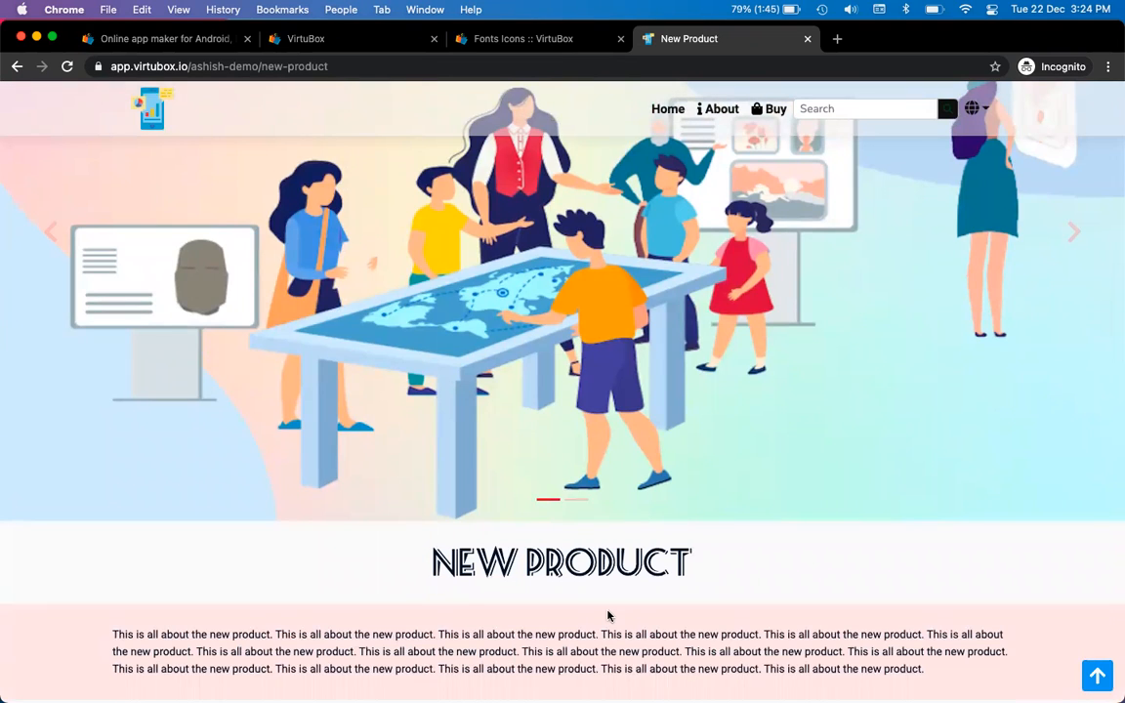
key("ctrl+Tab")
key("ctrl+Tab")
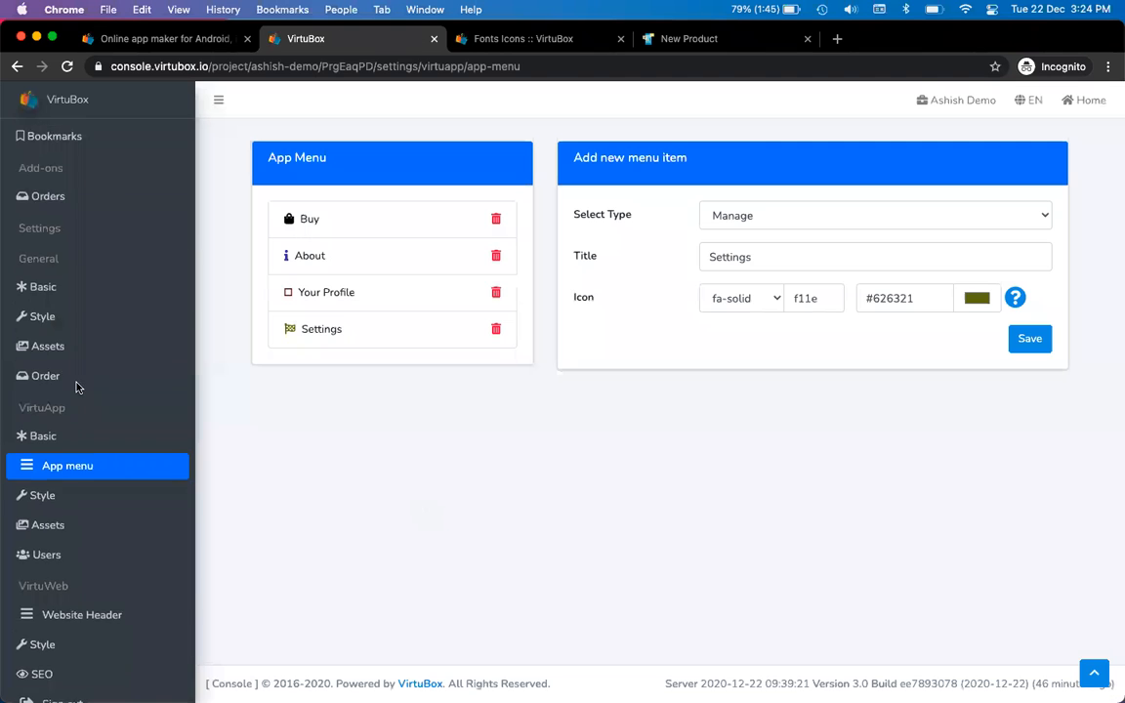
Browse Pages and the website style, then open the VirtuApp mobile Style settings
scroll(77, 387, "up", 5)
left_click(78, 169)
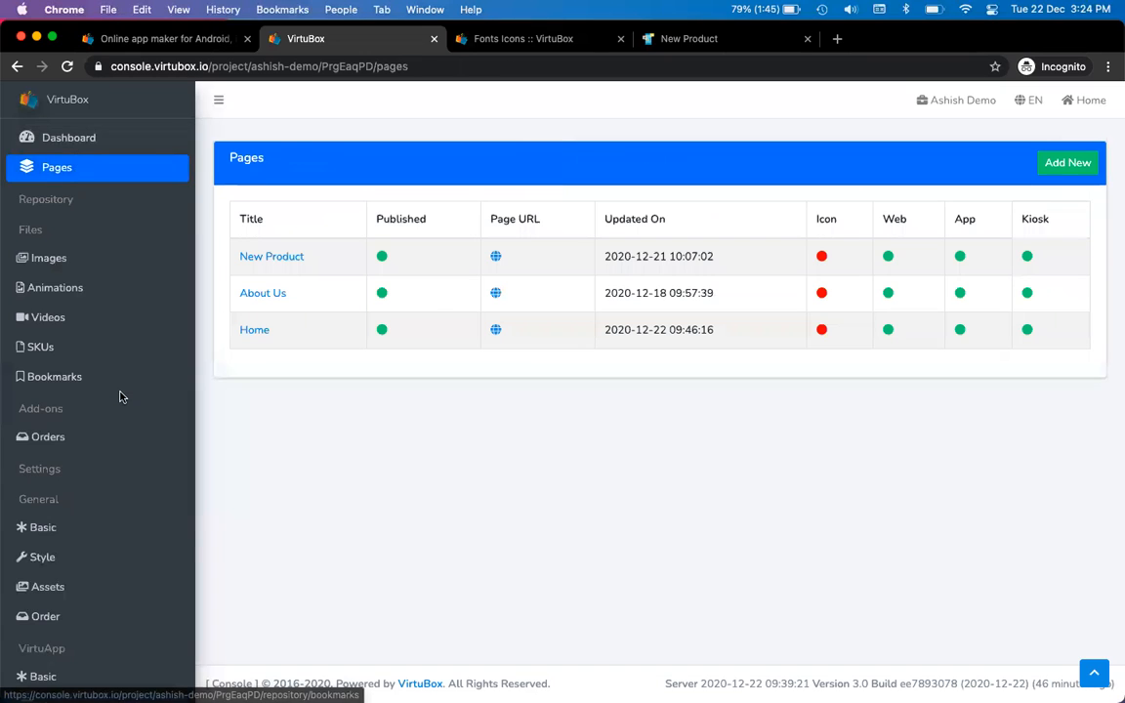
scroll(118, 394, "down", 5)
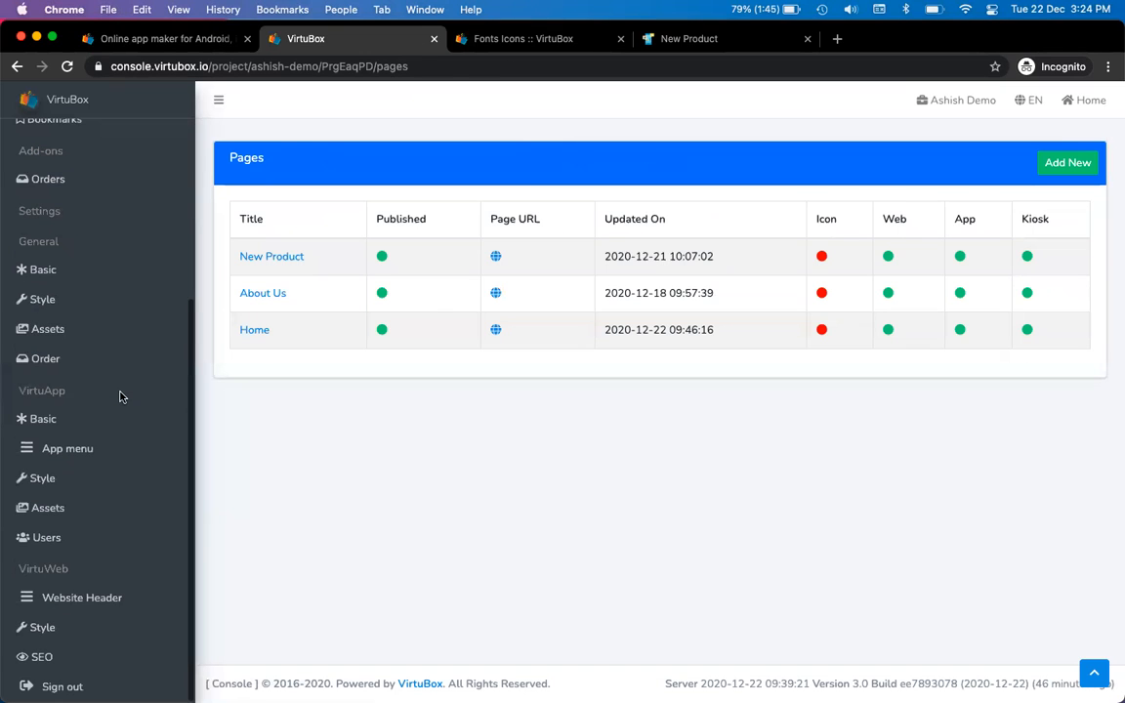
left_click(98, 637)
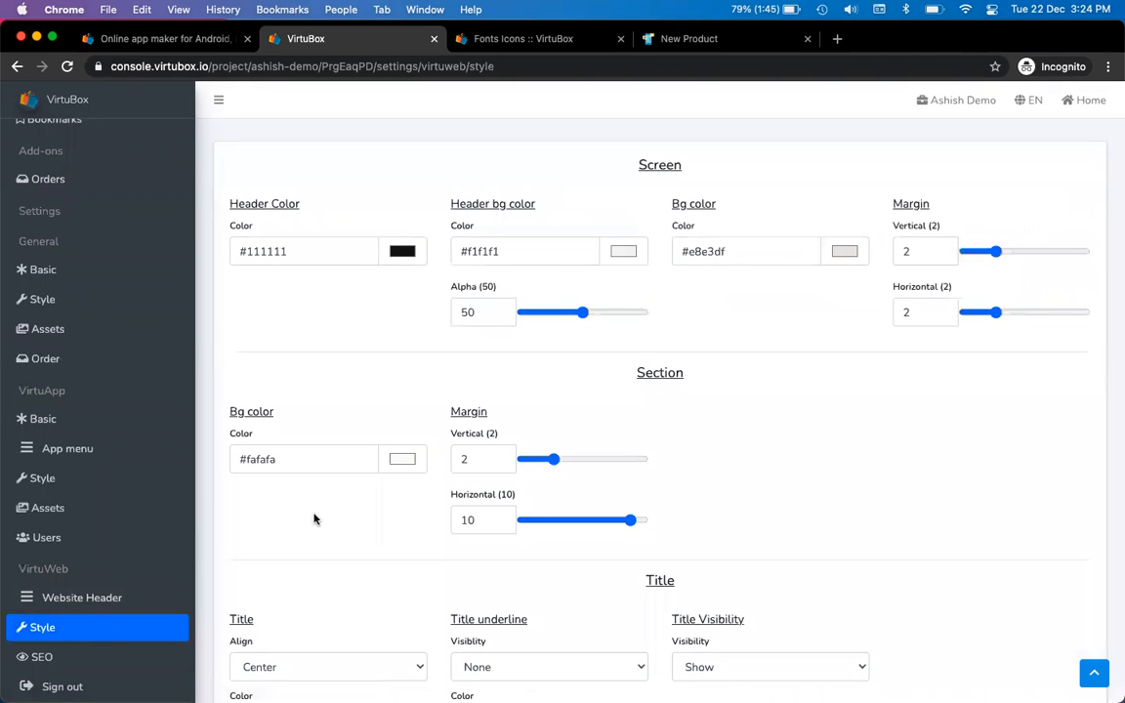
scroll(314, 517, "down", 2)
scroll(314, 518, "down", 4)
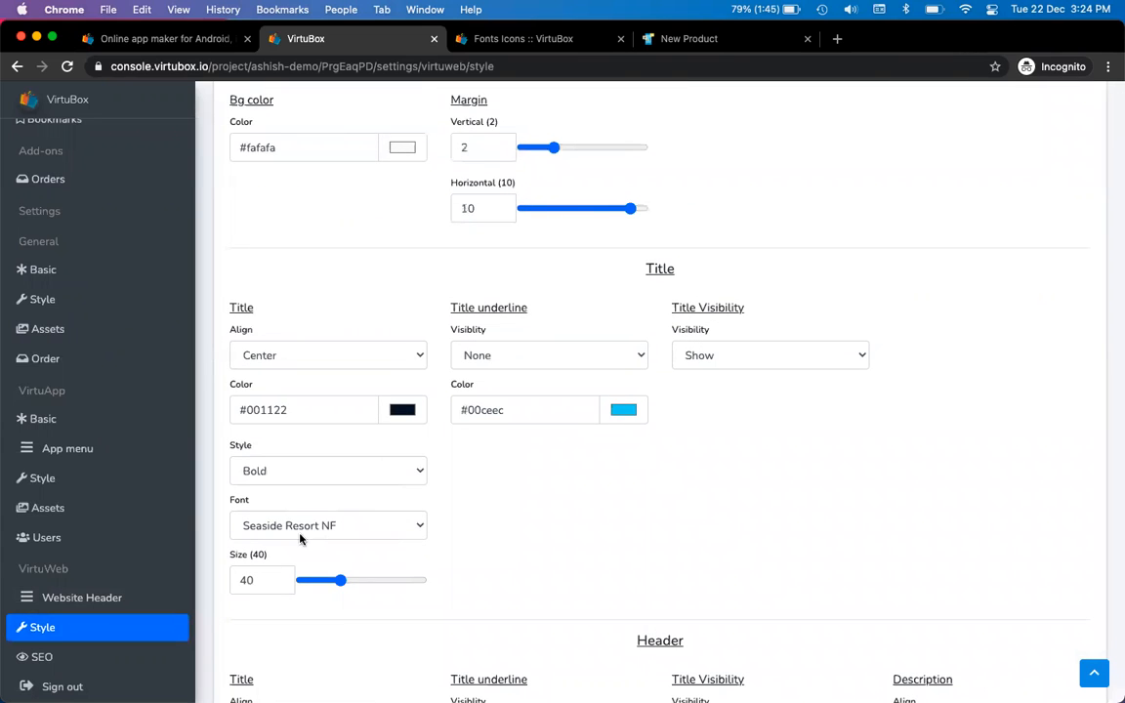
scroll(98, 561, "up", 1)
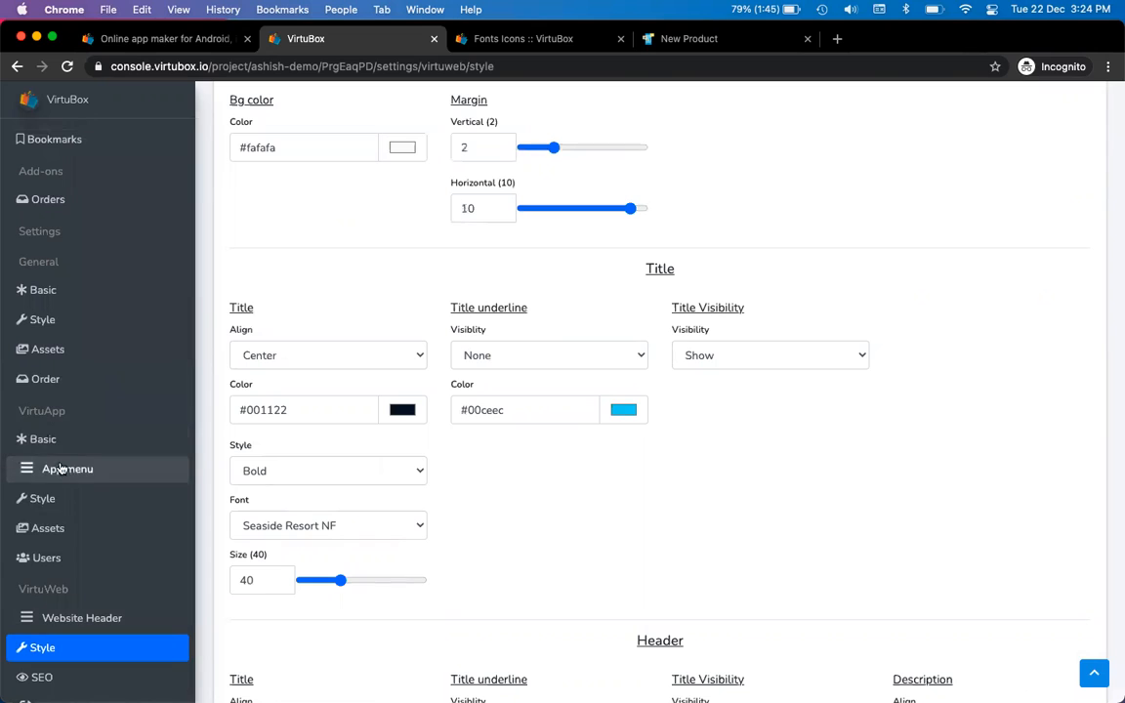
left_click(67, 499)
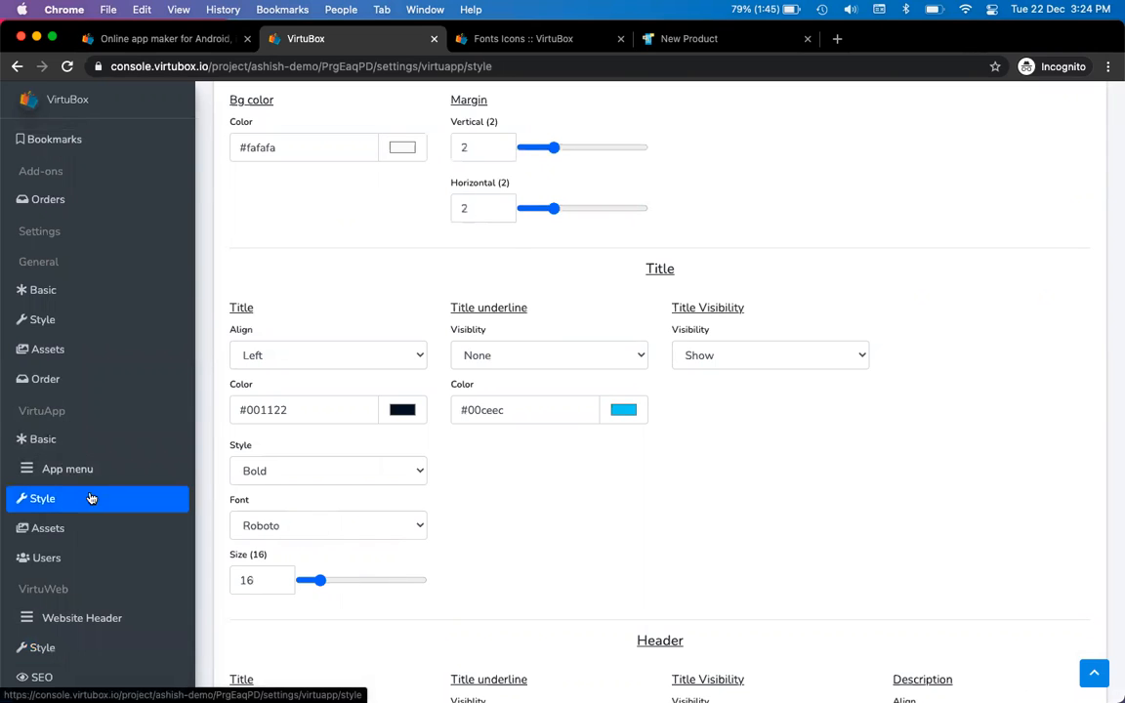
Change the app Title Font from Roboto 16 to Amatic at size 32
left_click(353, 534)
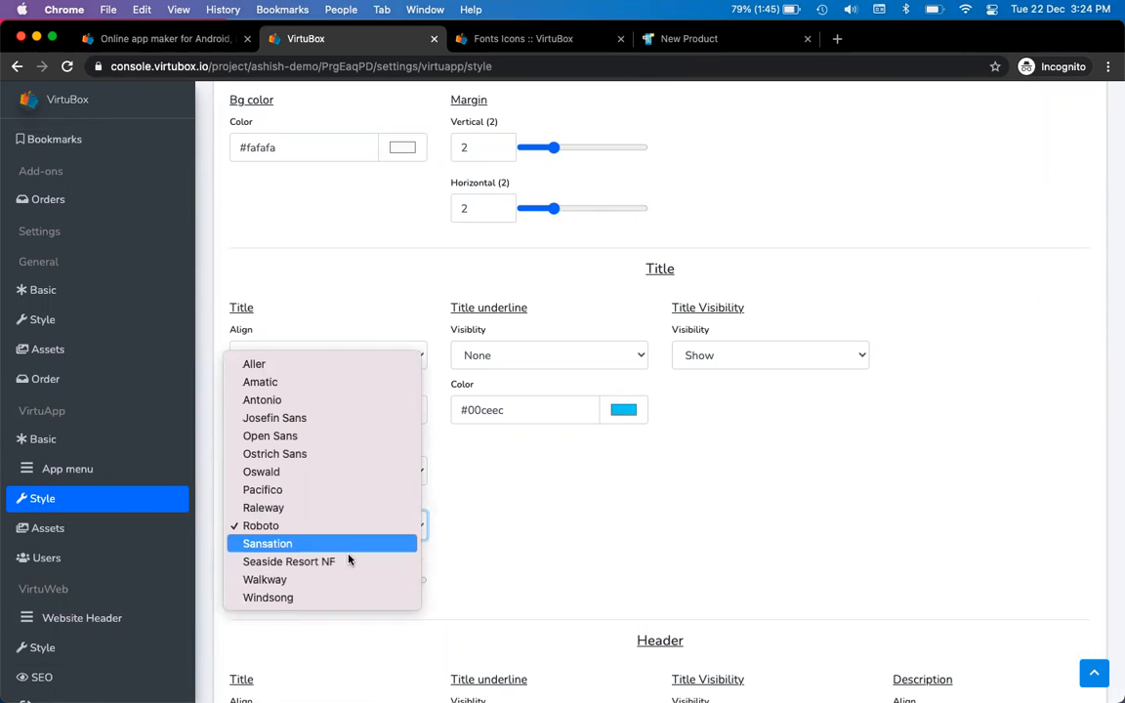
left_click(322, 382)
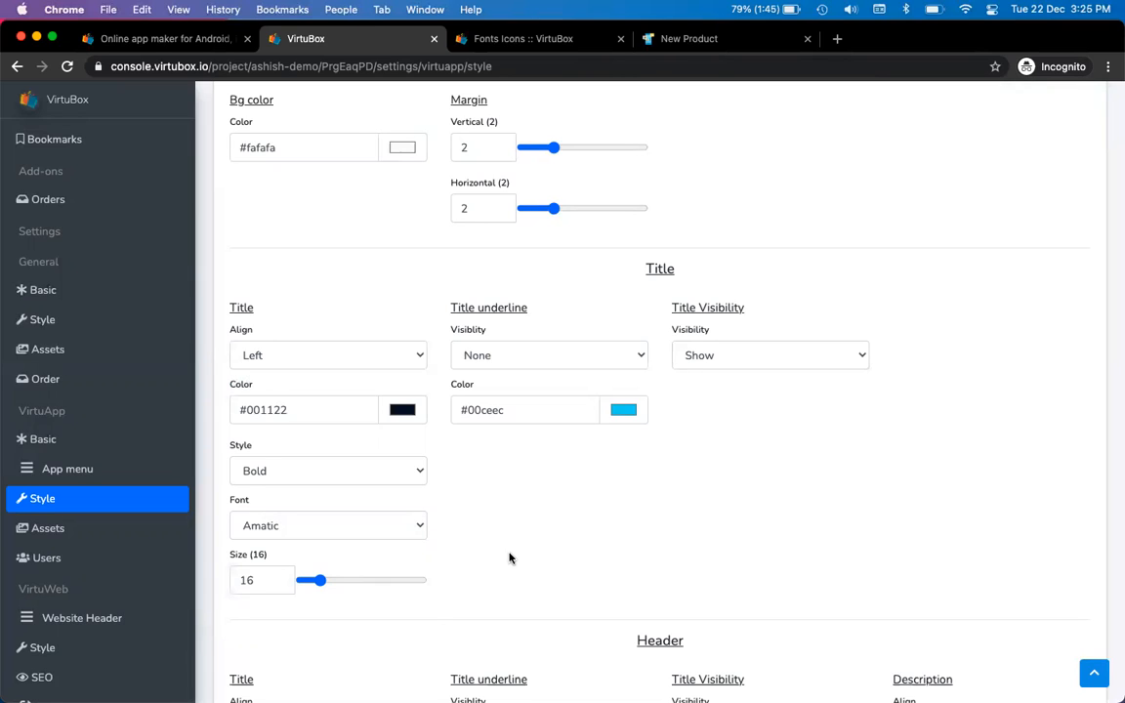
double_click(264, 580)
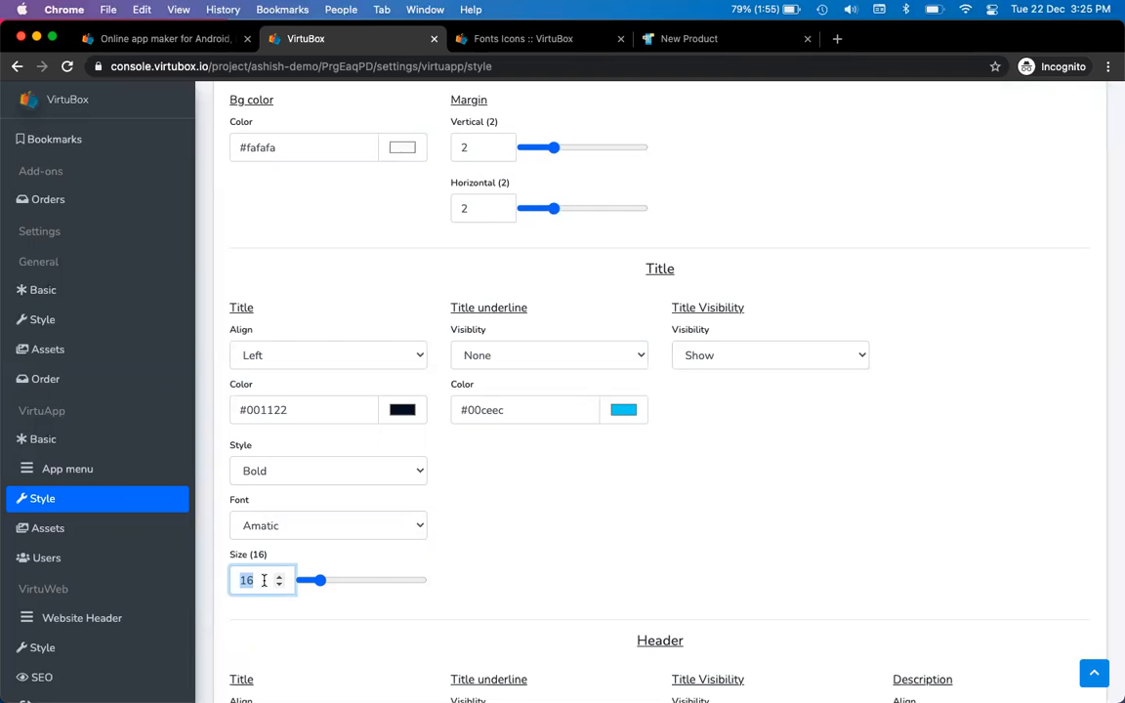
type("32")
key("Tab")
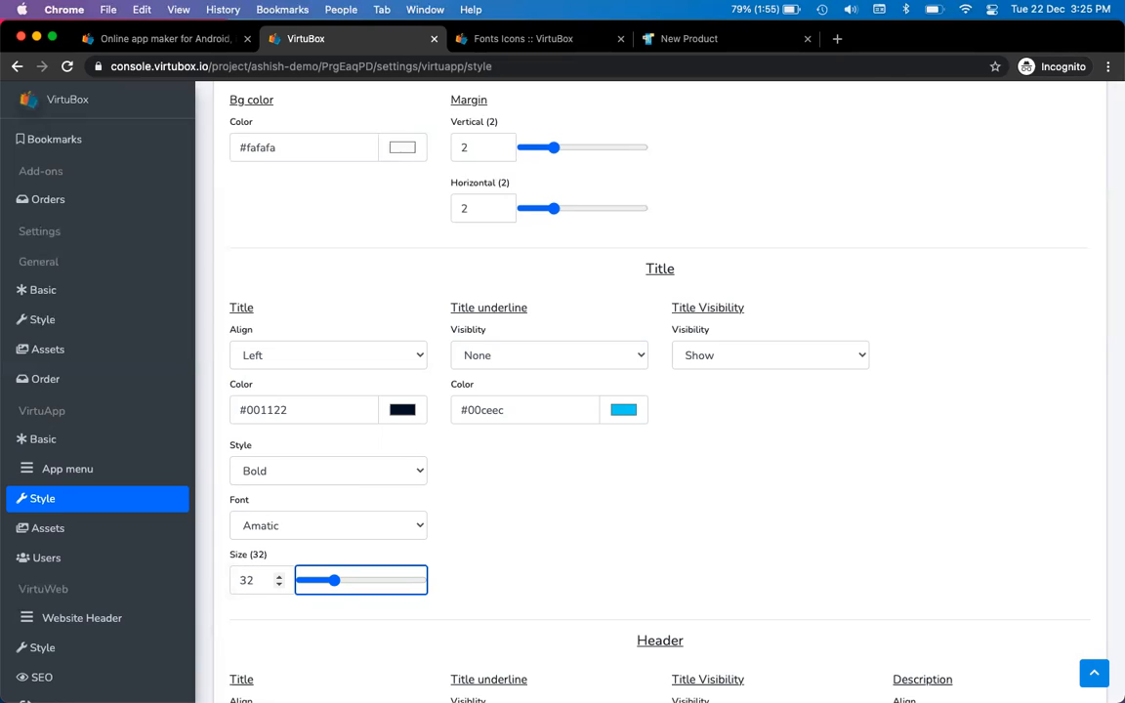
key("super+Tab")
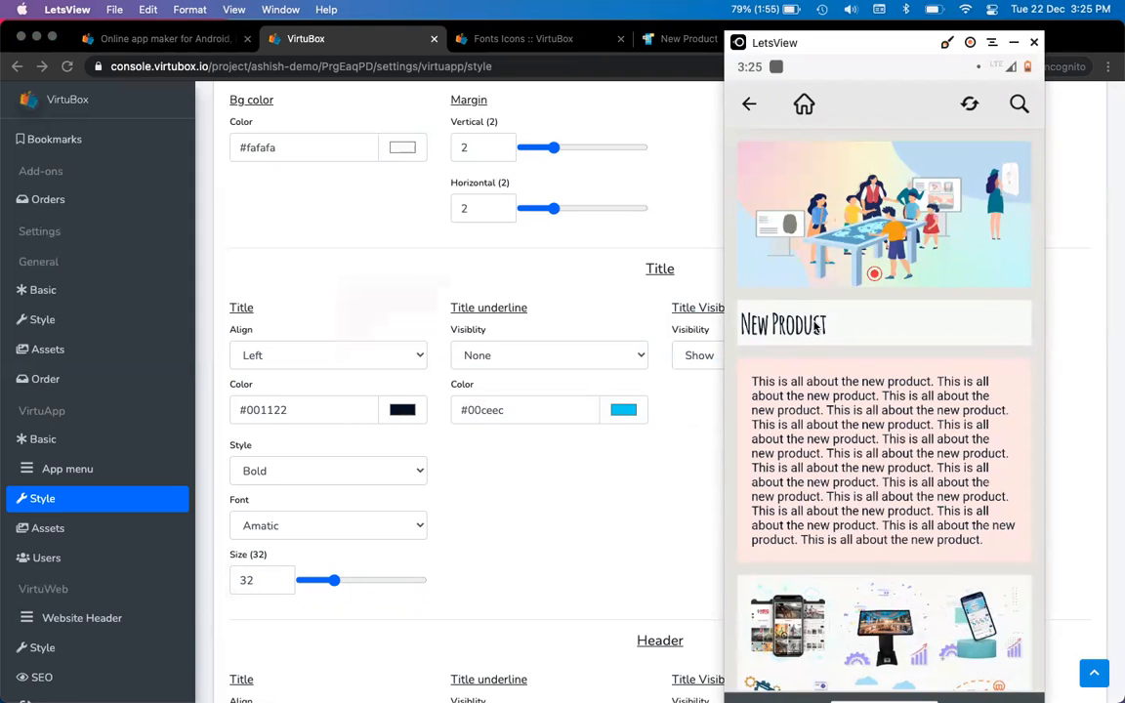
Compare the web New Product page with the LetsView phone mirror, then return to the console
key("super+Tab")
key("ctrl+Tab")
key("ctrl+Tab")
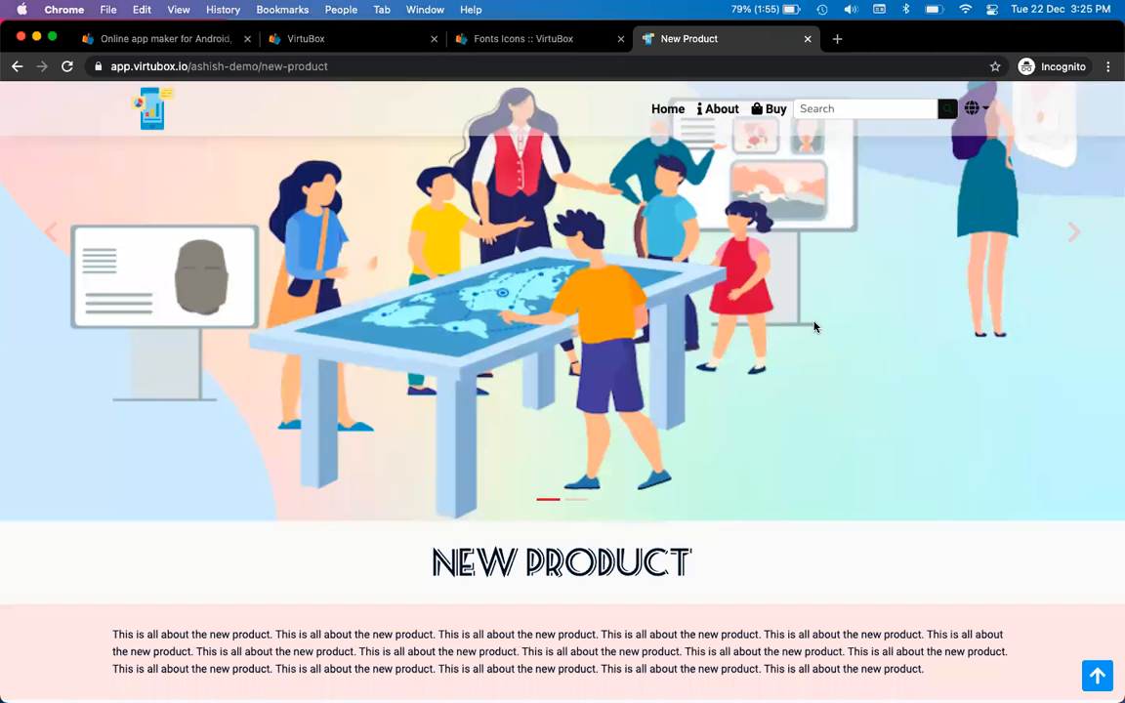
key("super+Tab")
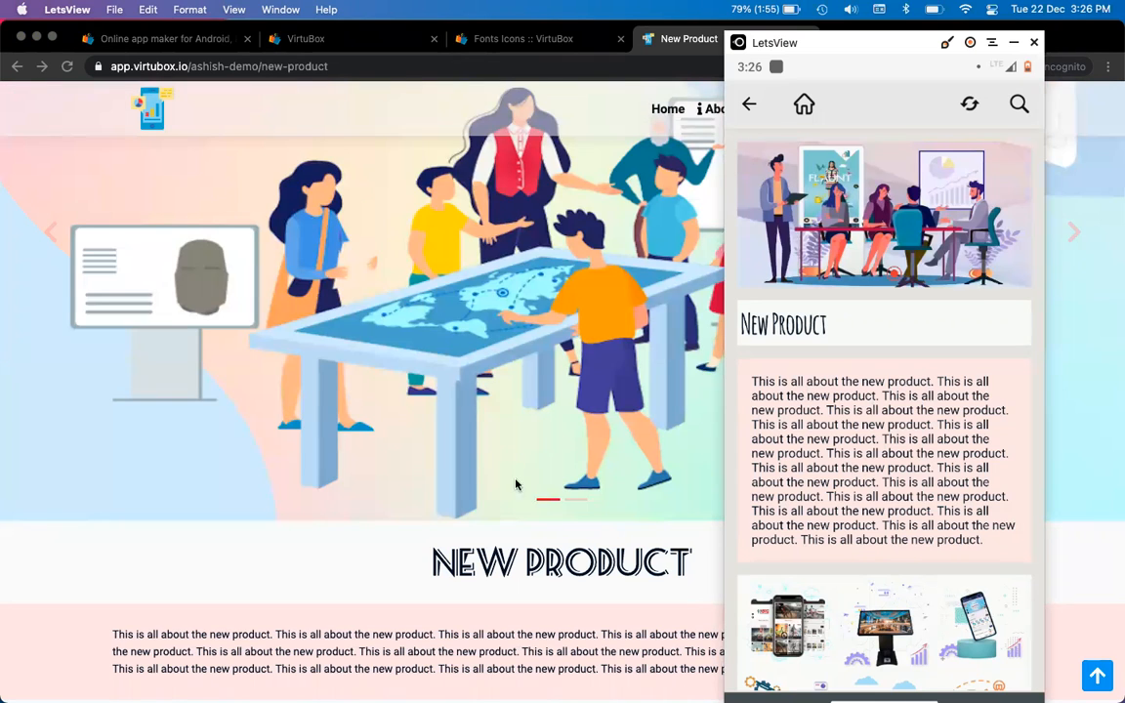
scroll(502, 484, "down", 1)
scroll(502, 484, "down", 6)
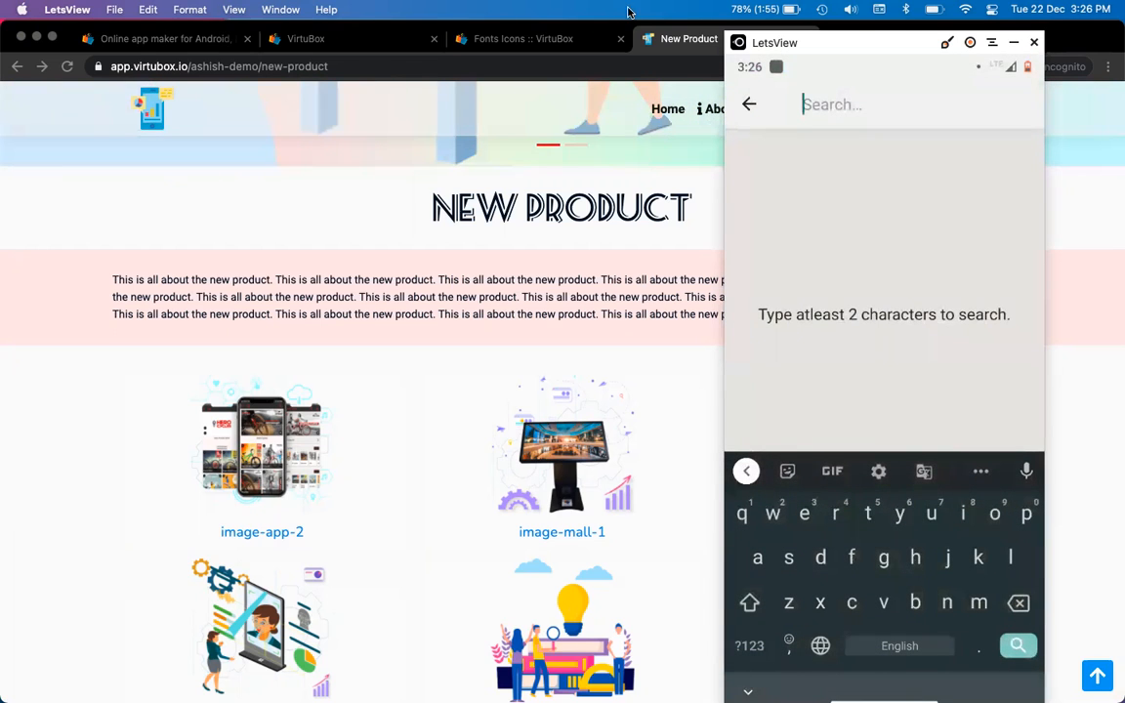
left_click(338, 223)
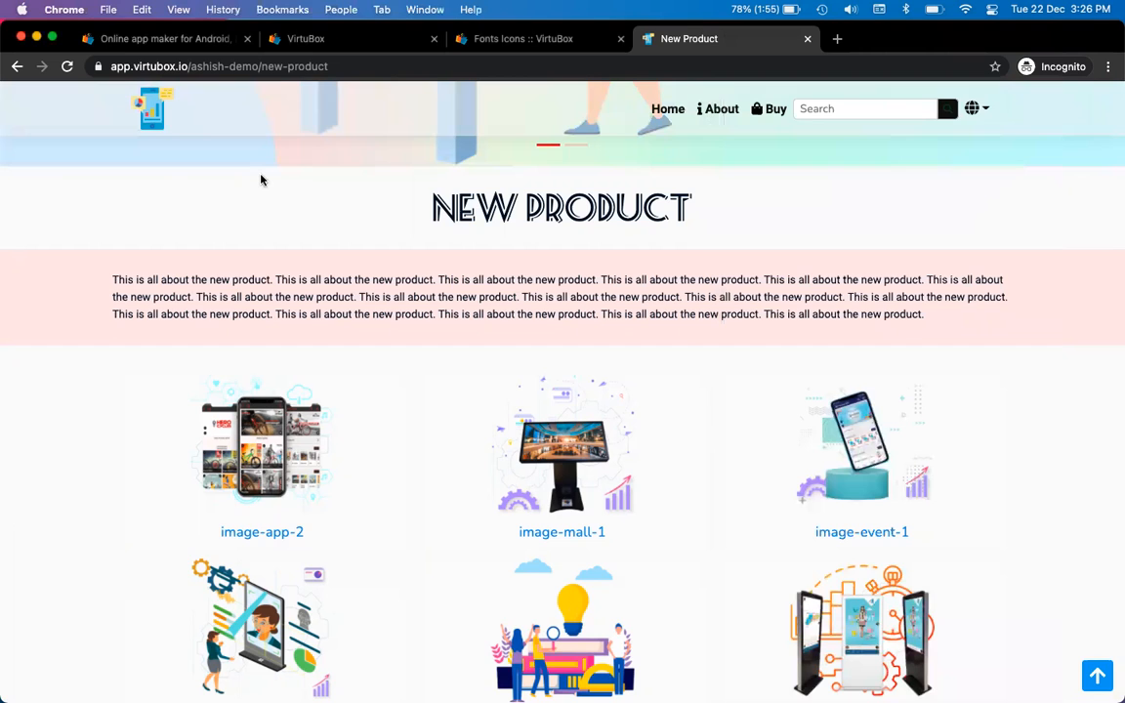
key("ctrl+Tab")
key("ctrl+Tab")
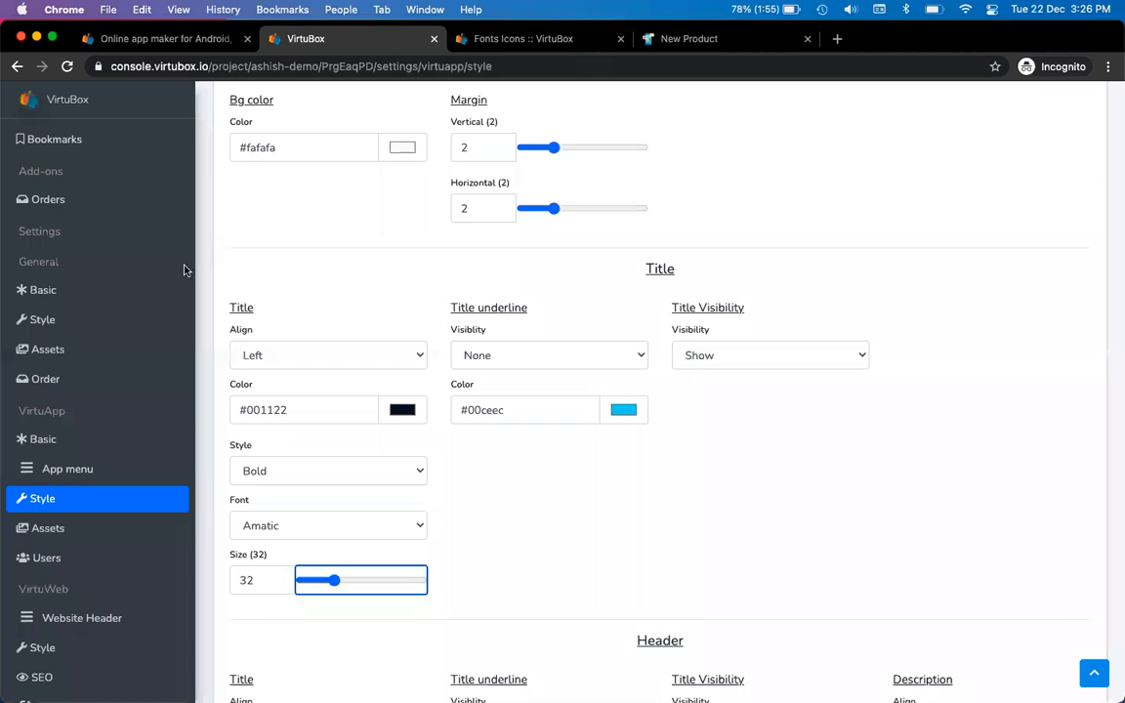
scroll(142, 256, "up", 5)
Open the About Us page for editing and type 'abo' in the phone mirror
left_click(90, 170)
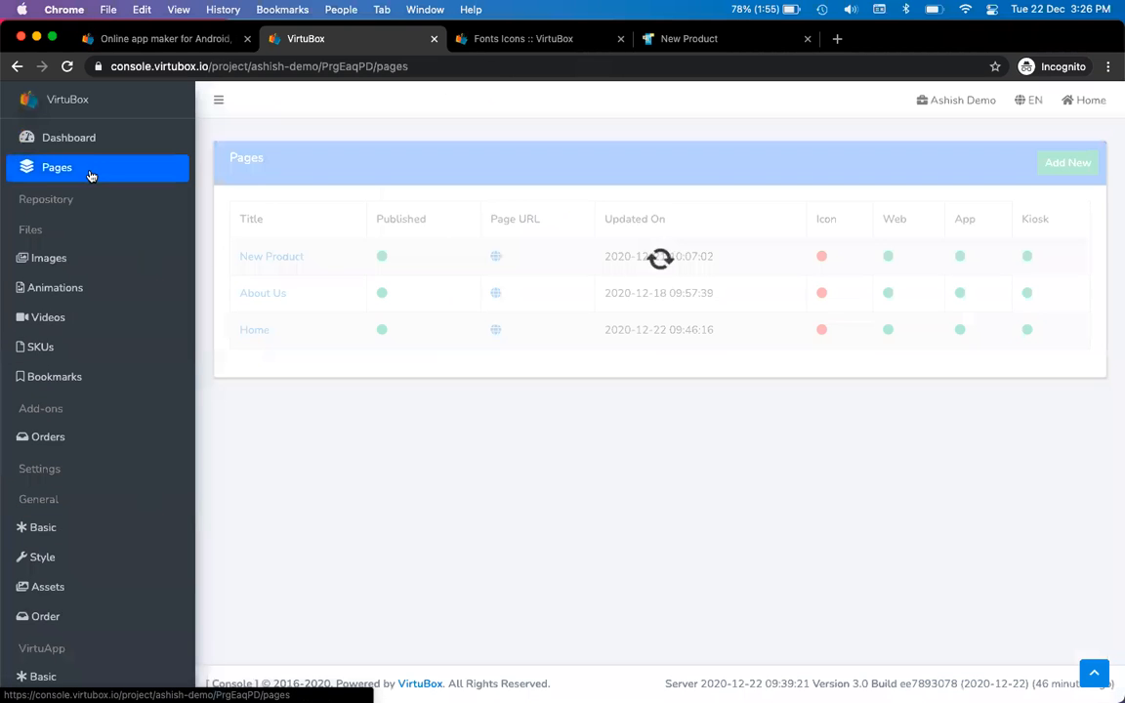
left_click(254, 293)
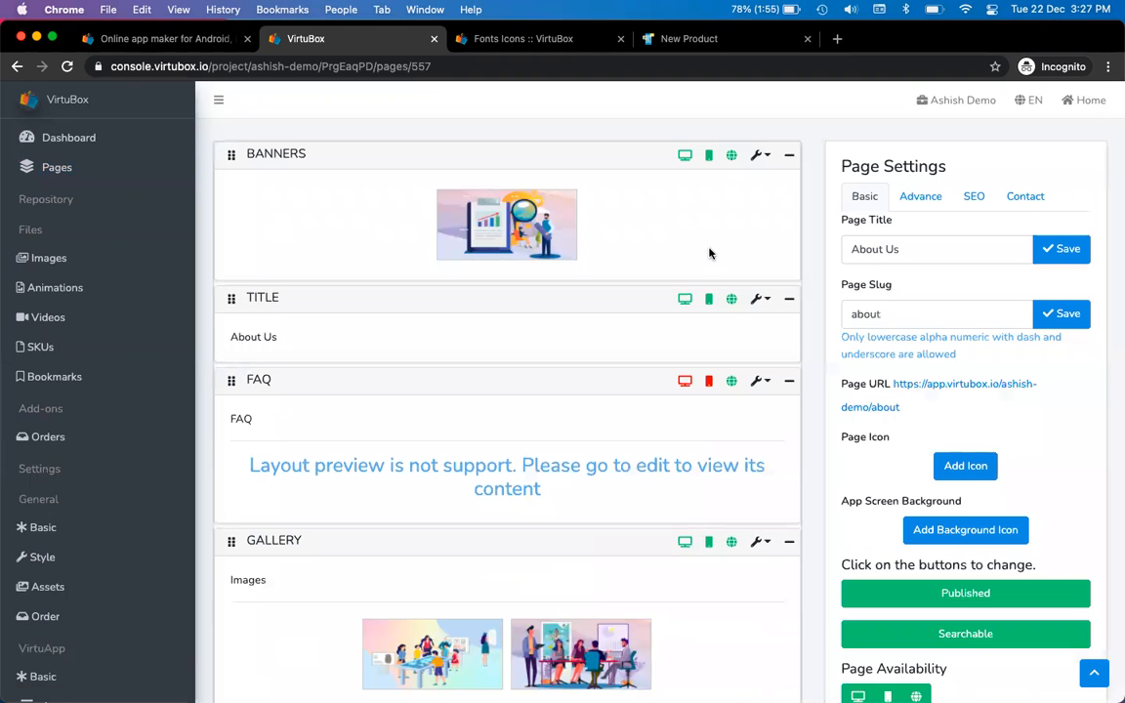
key("super+Tab")
type("a")
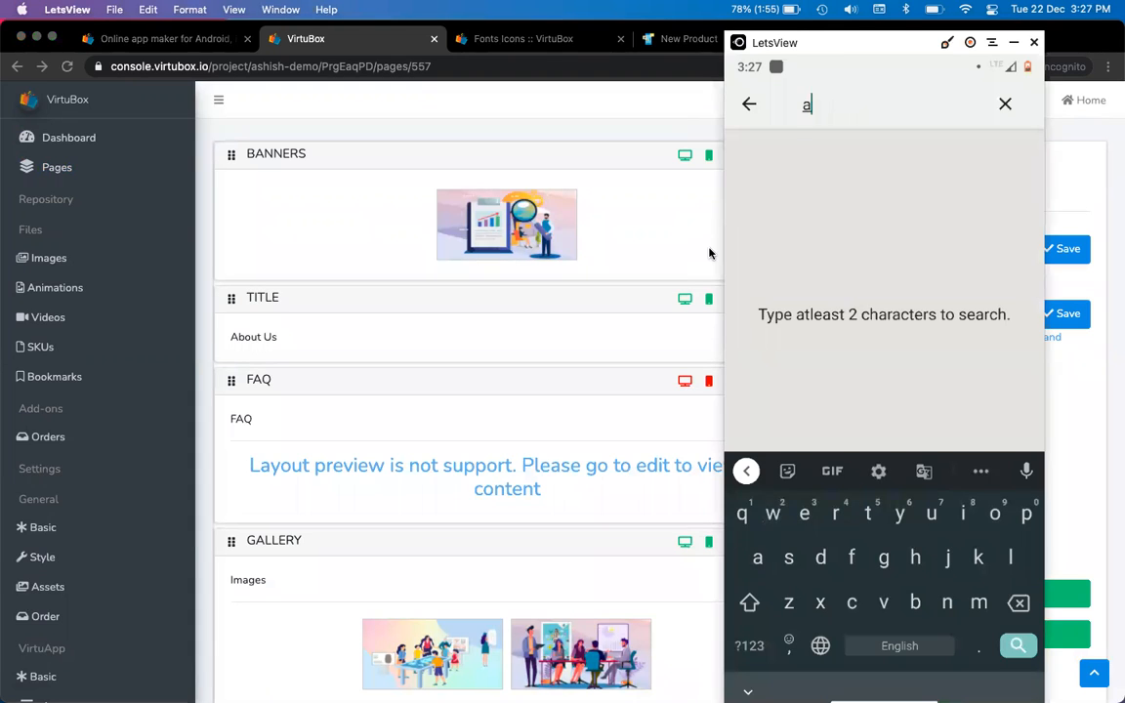
type("bo")
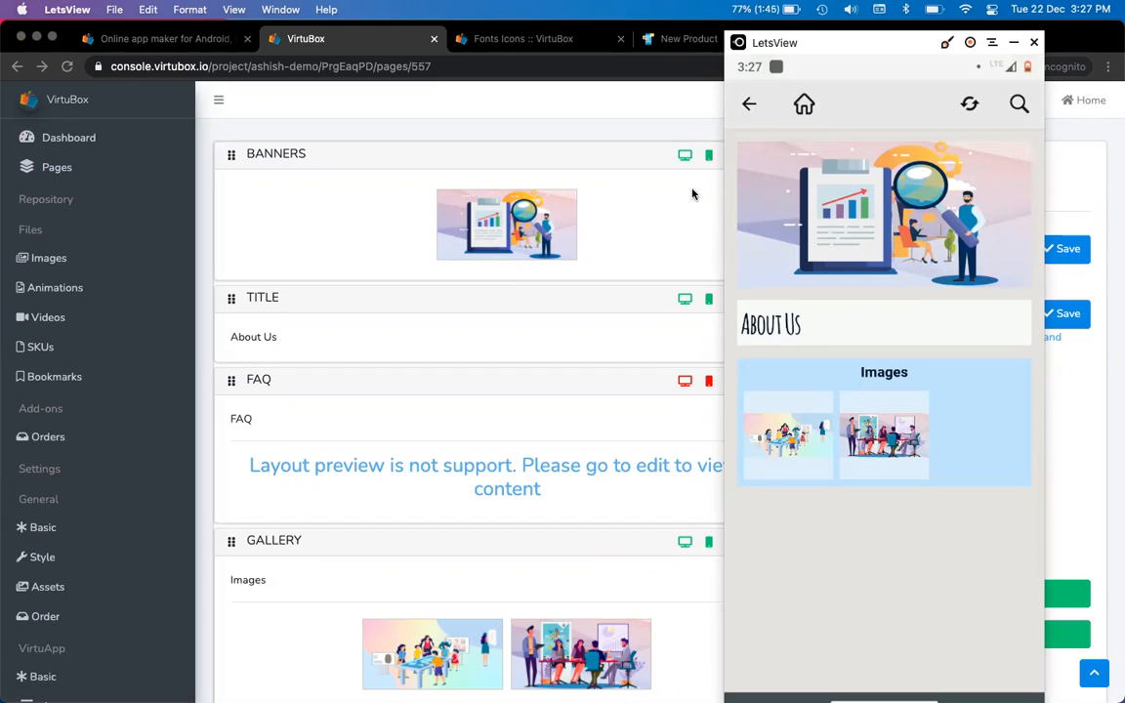
Show the About Us page's advanced settings and focus the empty Search Keywords field
left_click(669, 137)
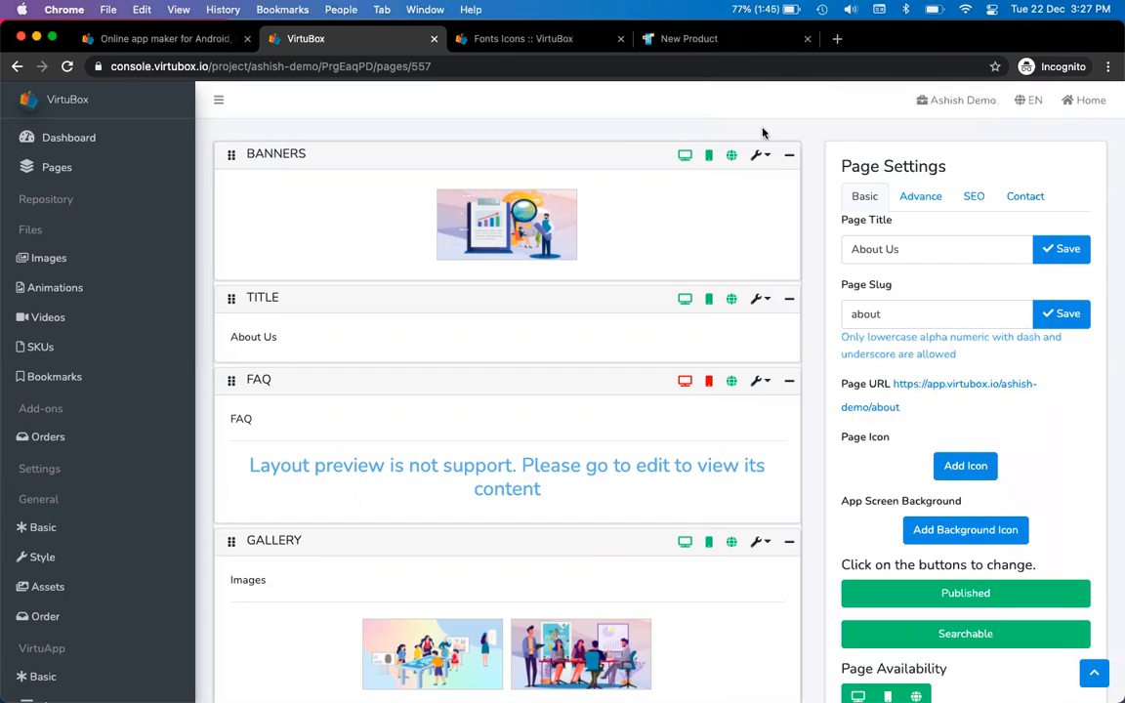
left_click(921, 199)
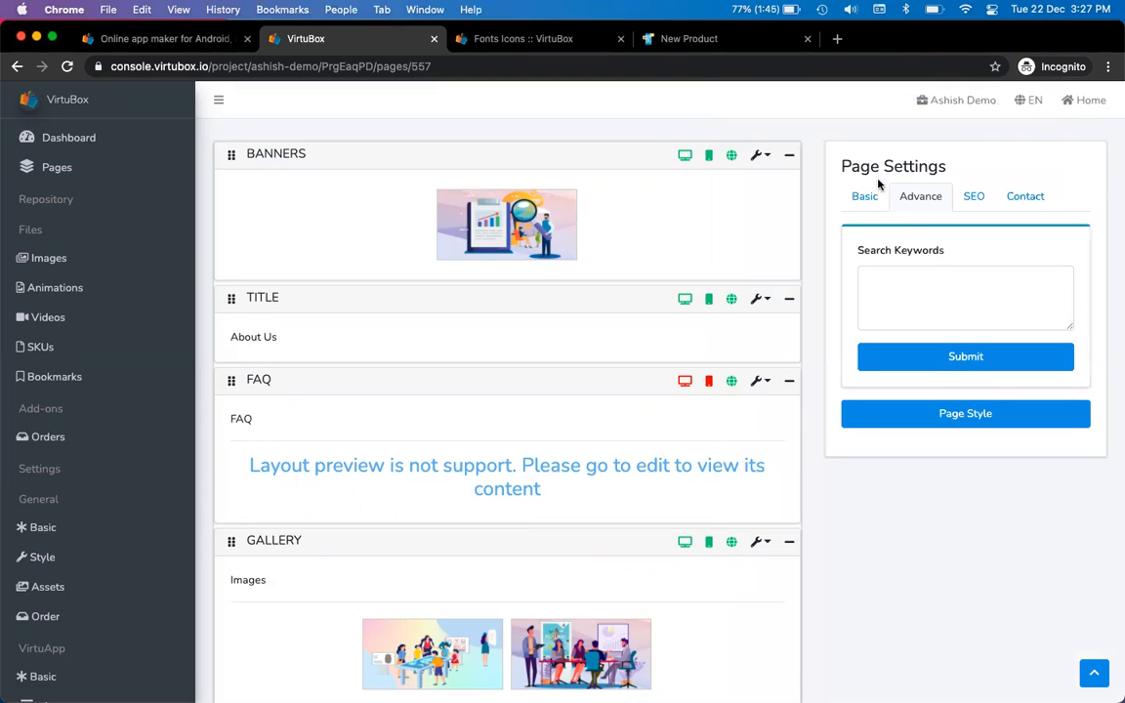
left_click(896, 293)
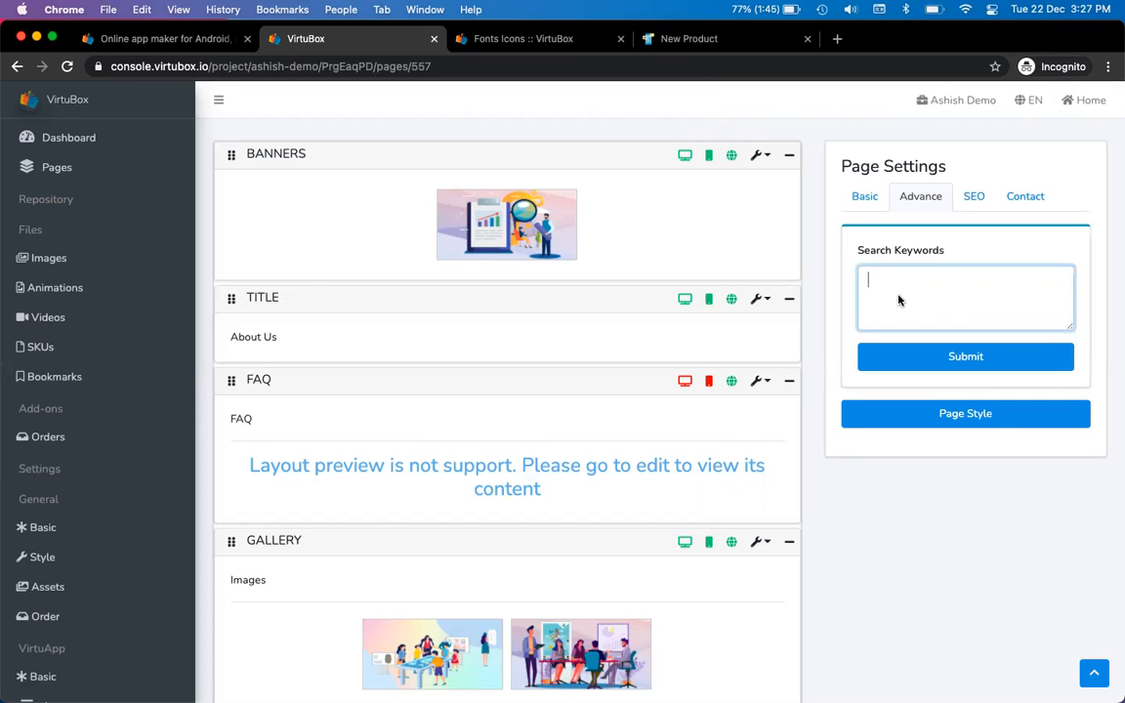
key("ctrl+Tab")
key("ctrl+Tab")
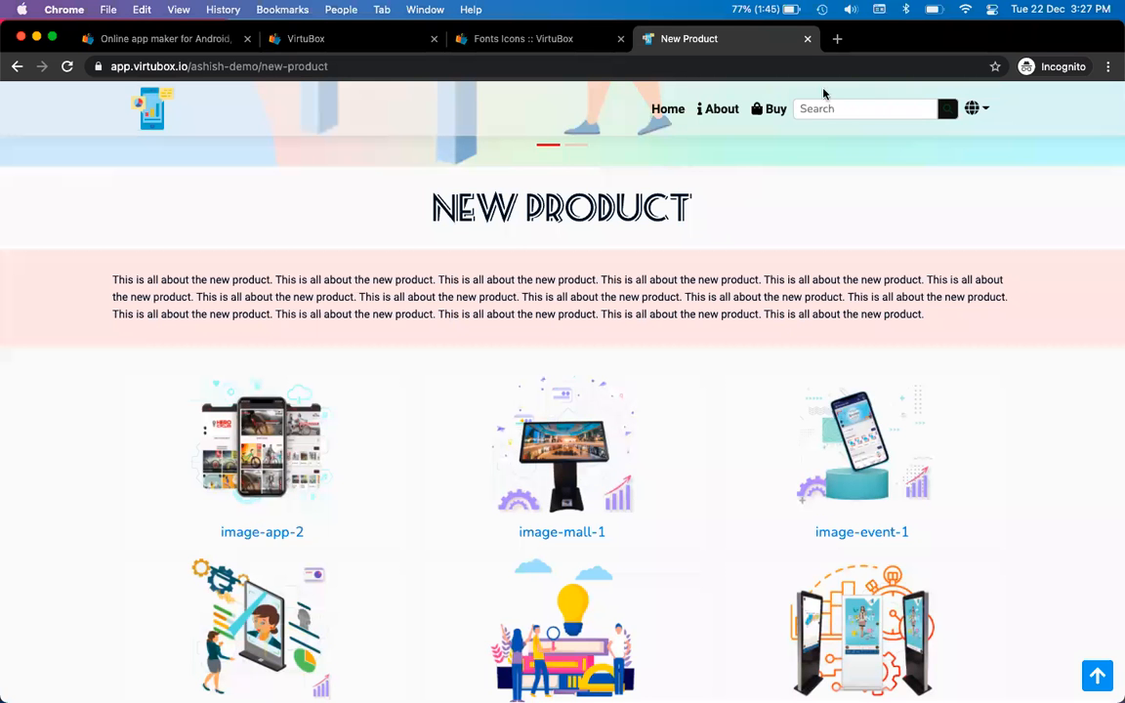
Search the live site for 'about'
scroll(823, 94, "up", 5)
left_click(844, 120)
type("about")
key("Return")
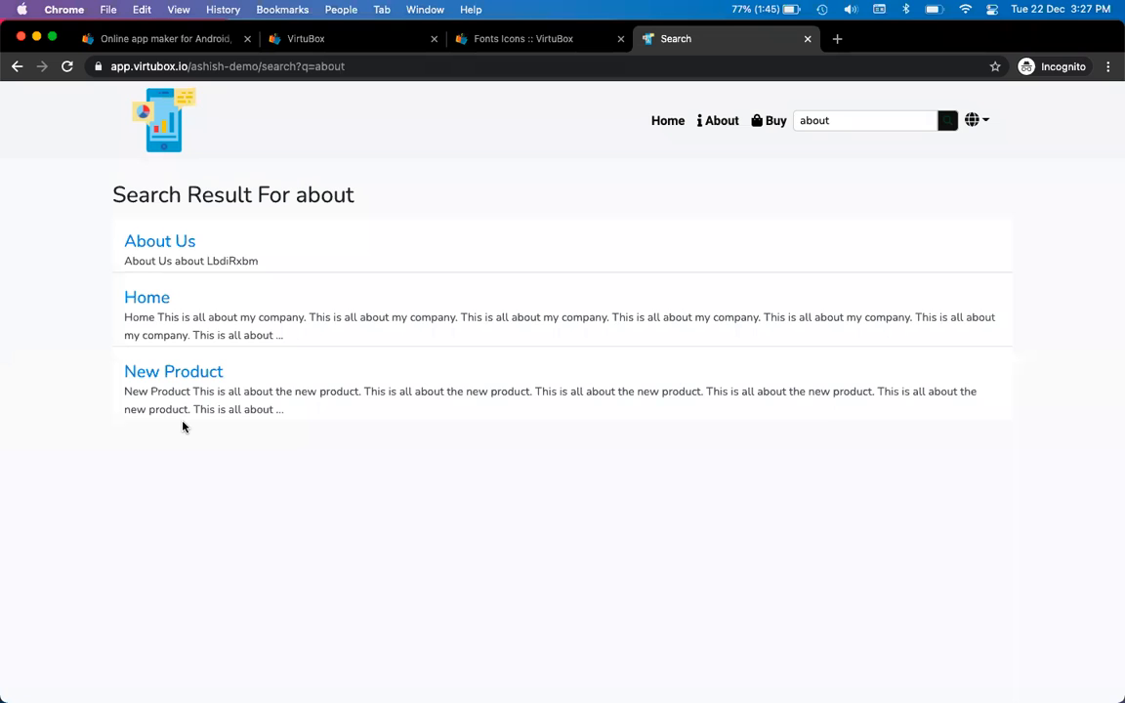
Search for 'virtubox' on the live site and in the phone app
key("ctrl+shift+Tab")
key("ctrl+shift+Tab")
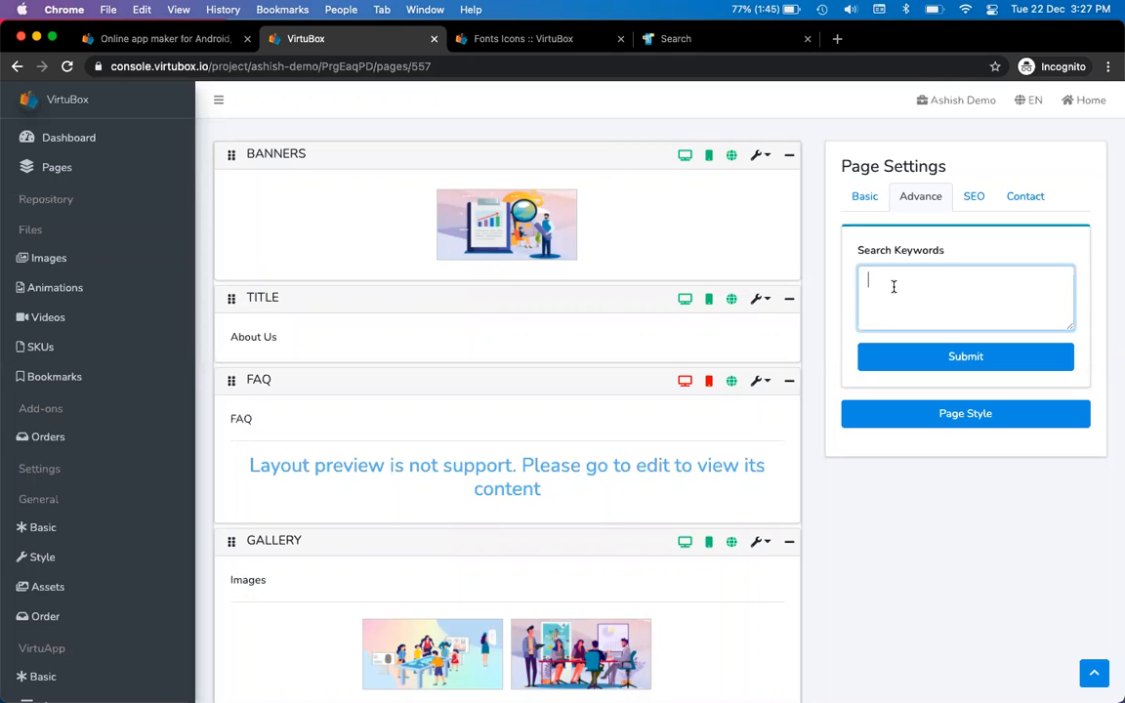
key("ctrl+Tab")
key("ctrl+Tab")
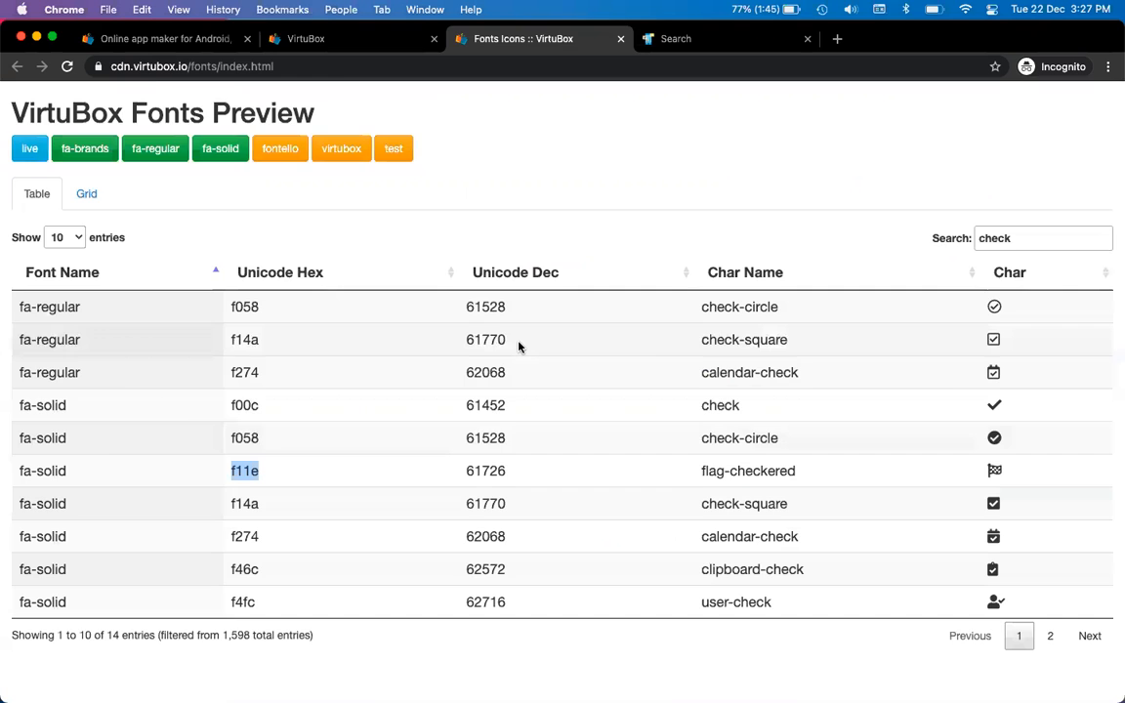
double_click(851, 119)
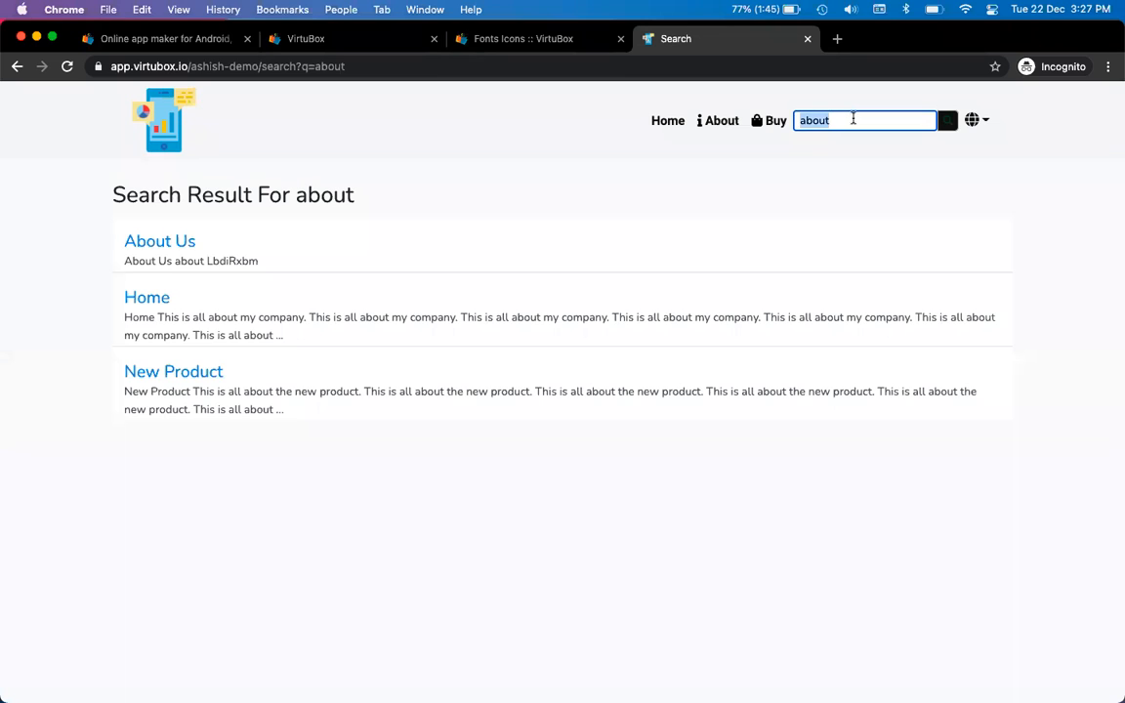
type("virtubox")
key("Return")
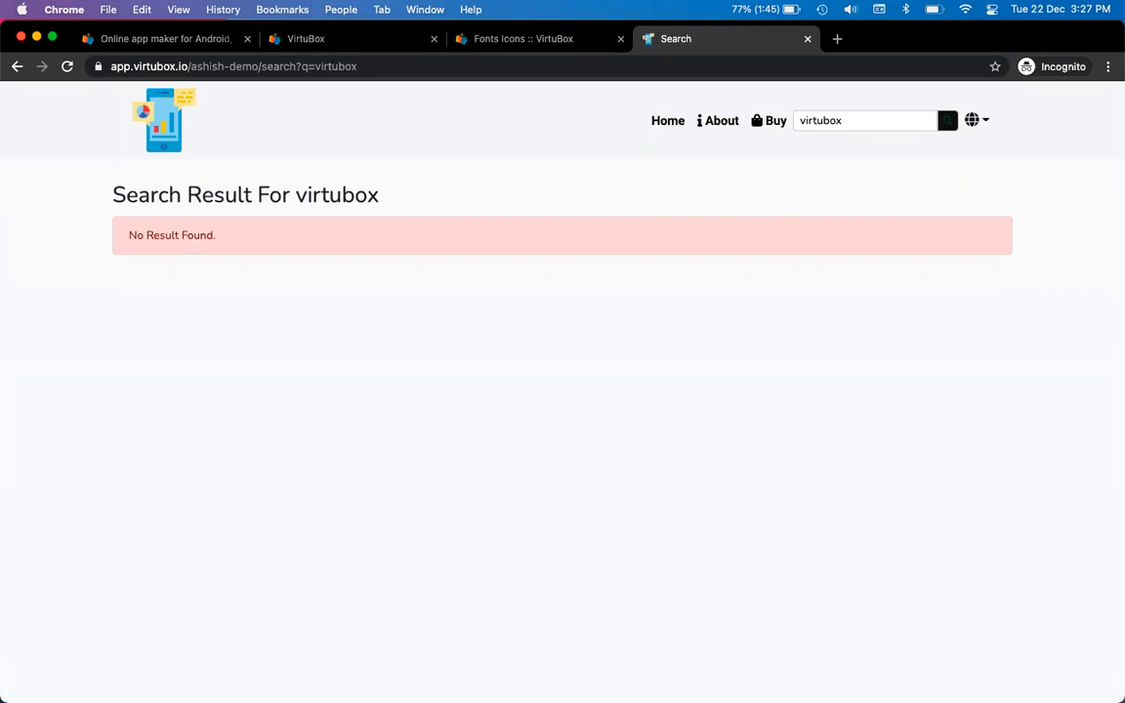
key("super+Tab")
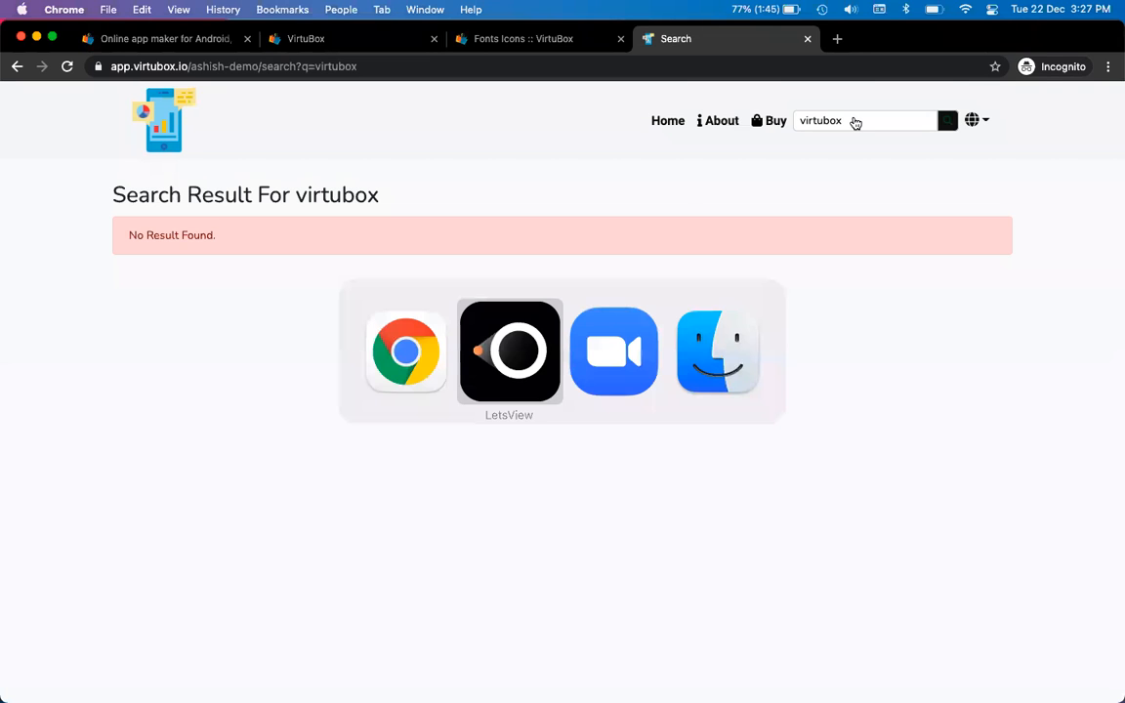
type("tu")
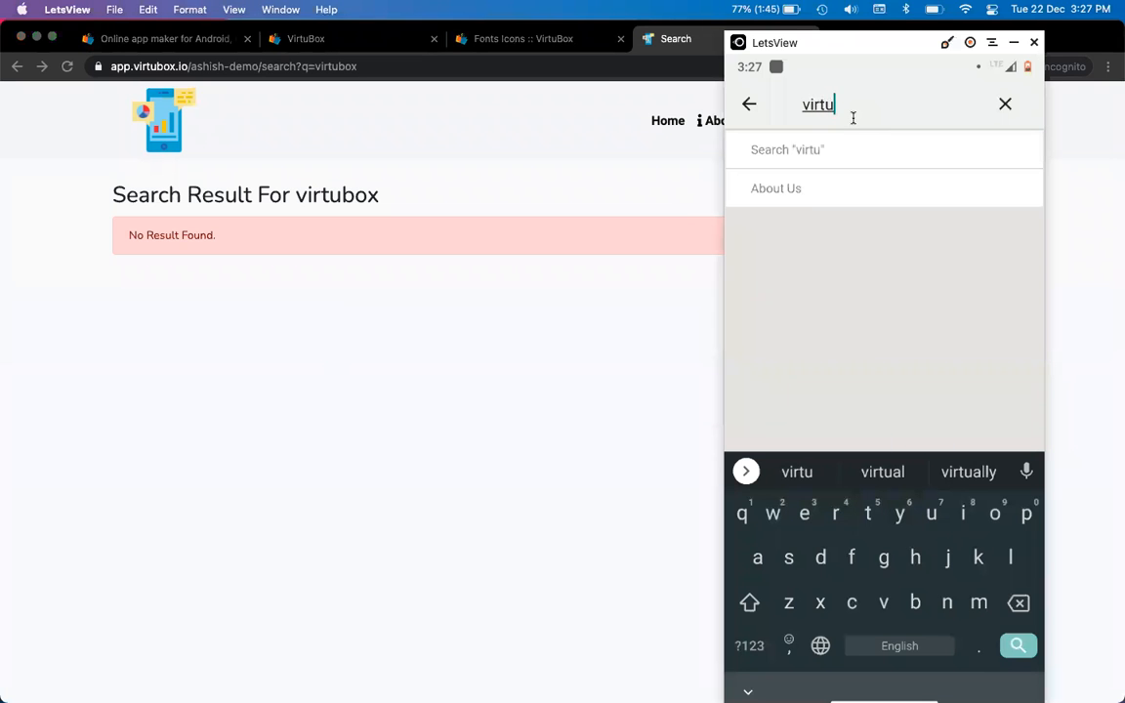
type("box")
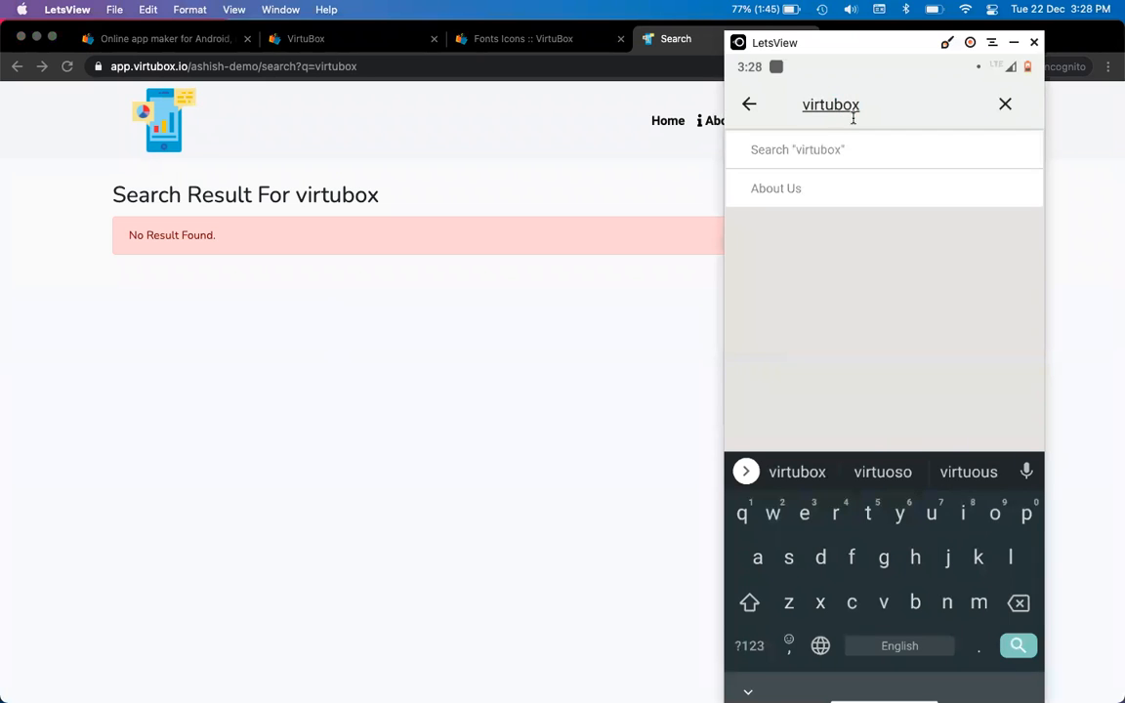
key("Return")
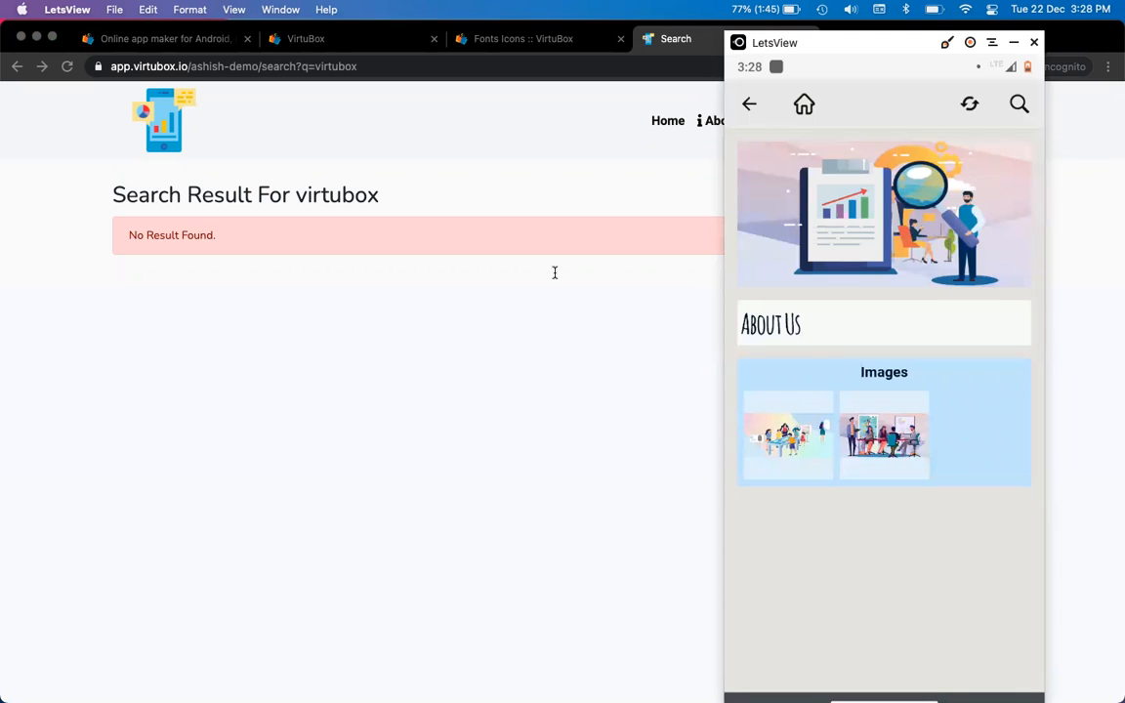
Search for 'laptop' on the live site and in the phone app
left_click(554, 273)
double_click(870, 121)
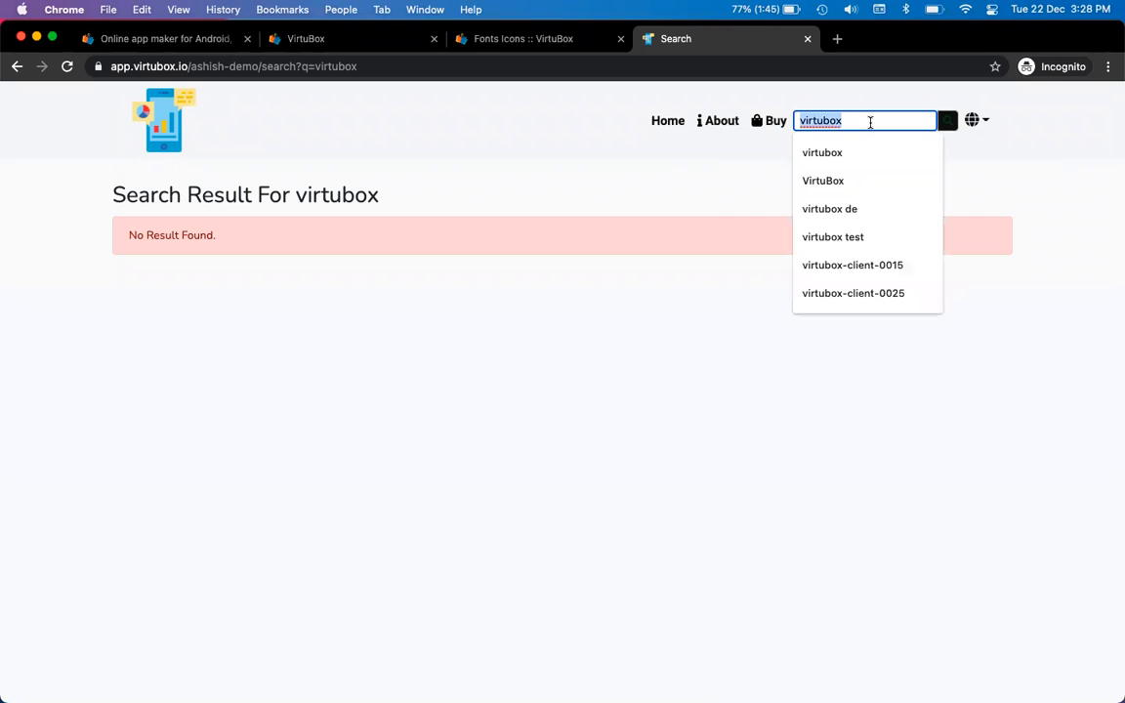
type("laptop")
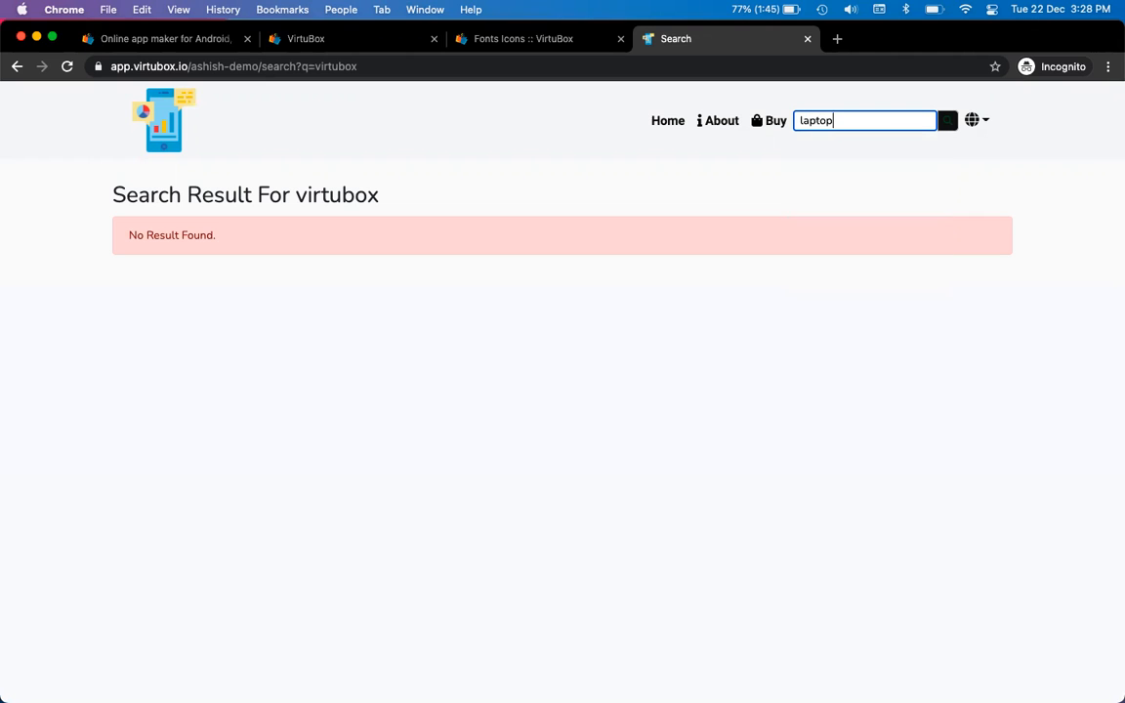
key("Return")
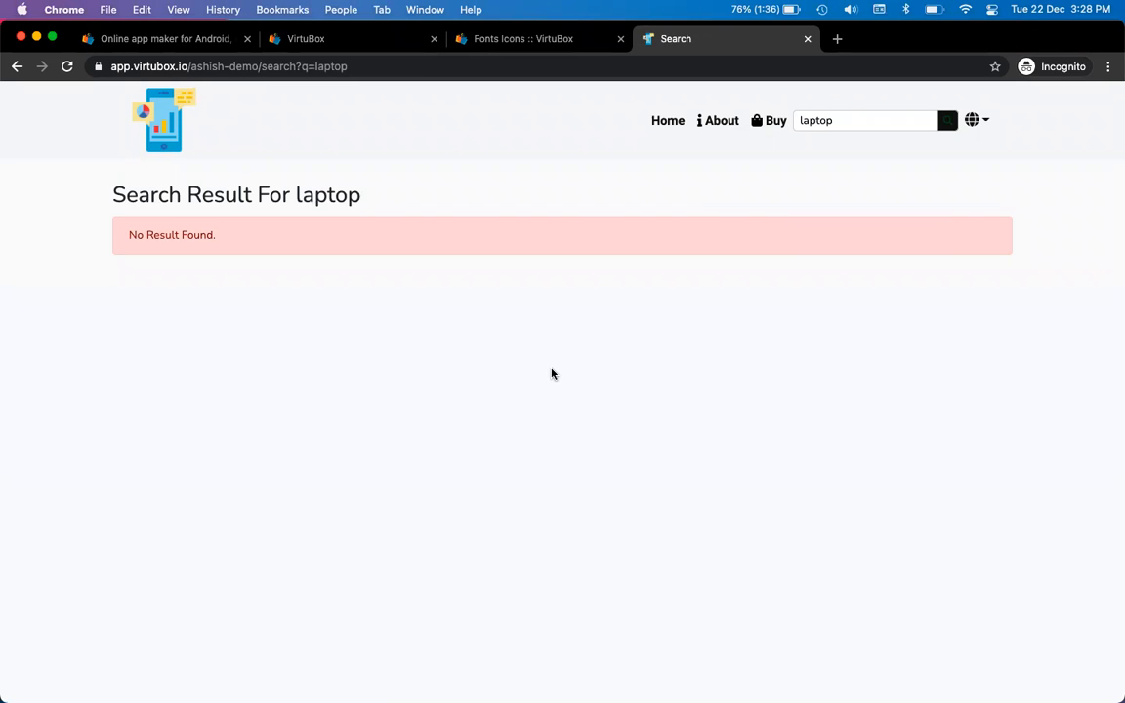
key("super+Tab")
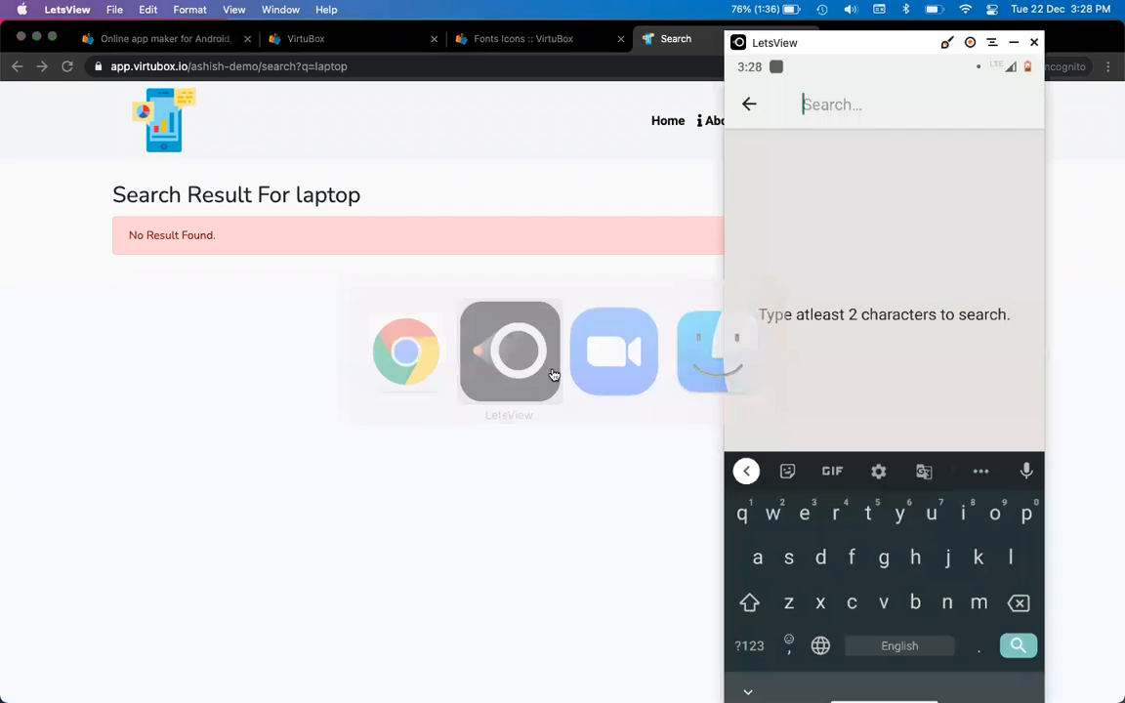
type("lap")
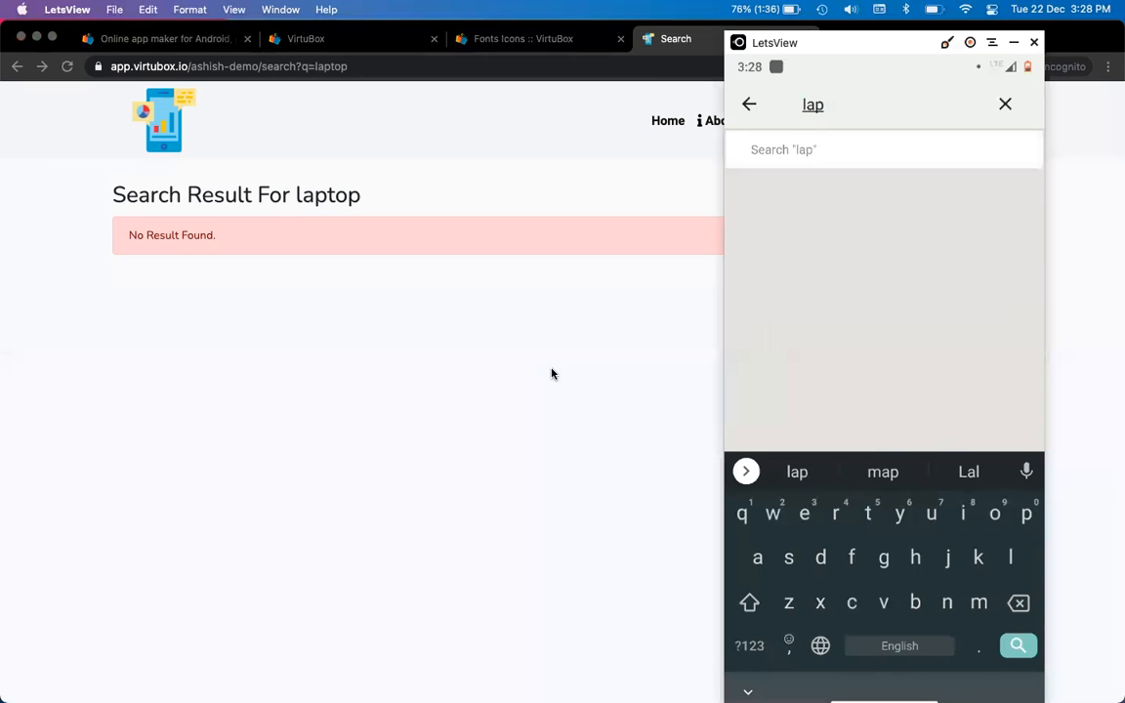
type("top")
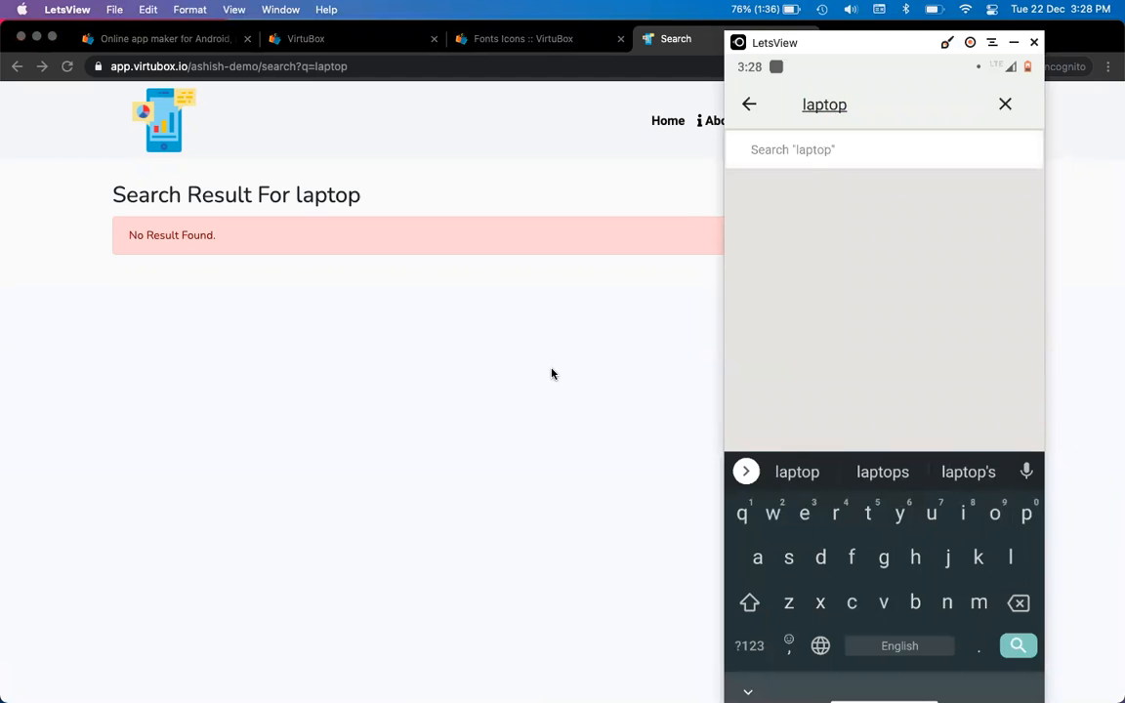
key("Return")
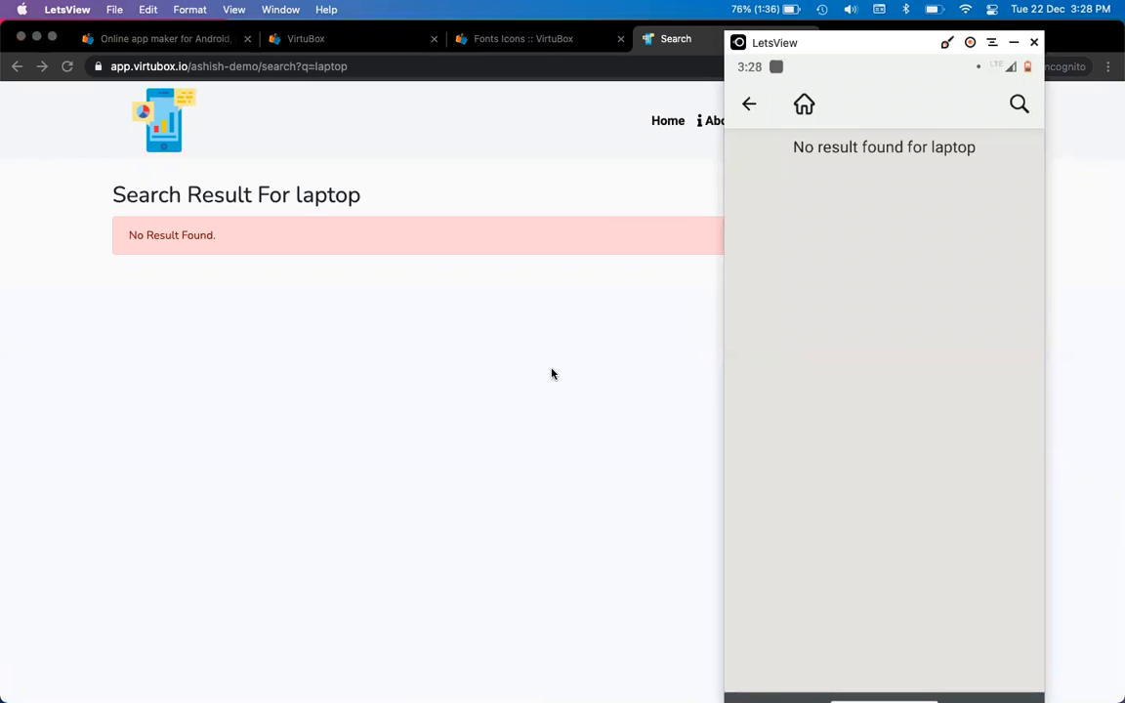
left_click(551, 374)
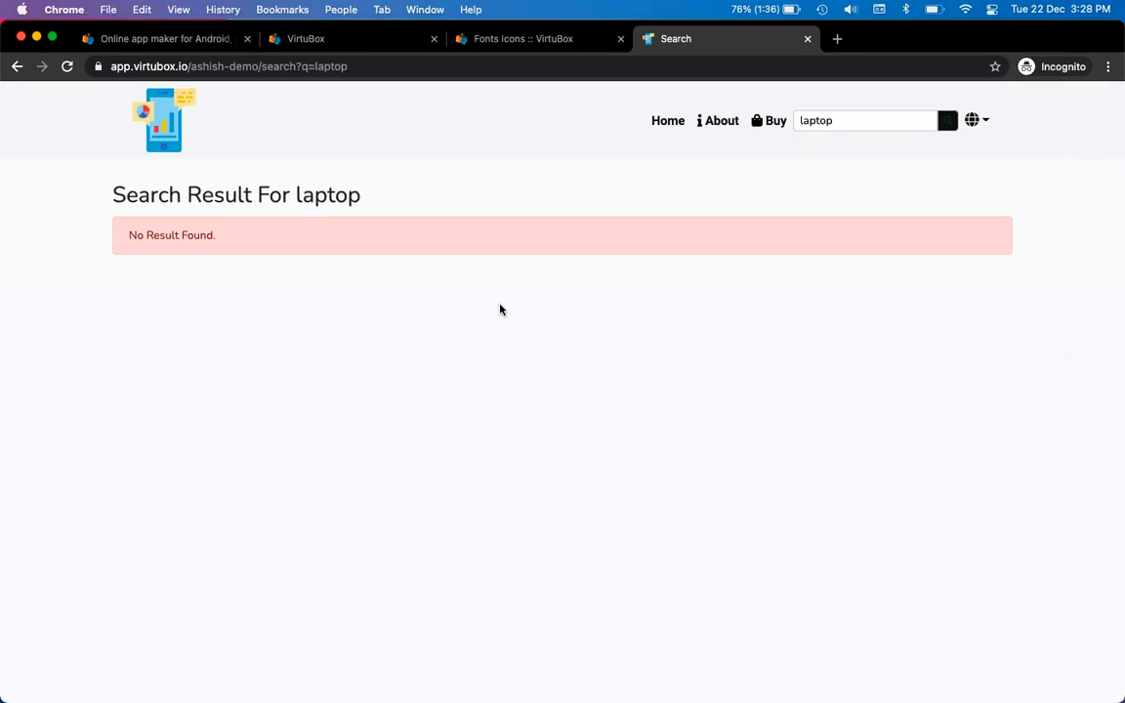
Enter 'virtbox' in the About Us search keywords, then search the live site for 'virchbox'
key("ctrl+shift+Tab")
key("ctrl+shift+Tab")
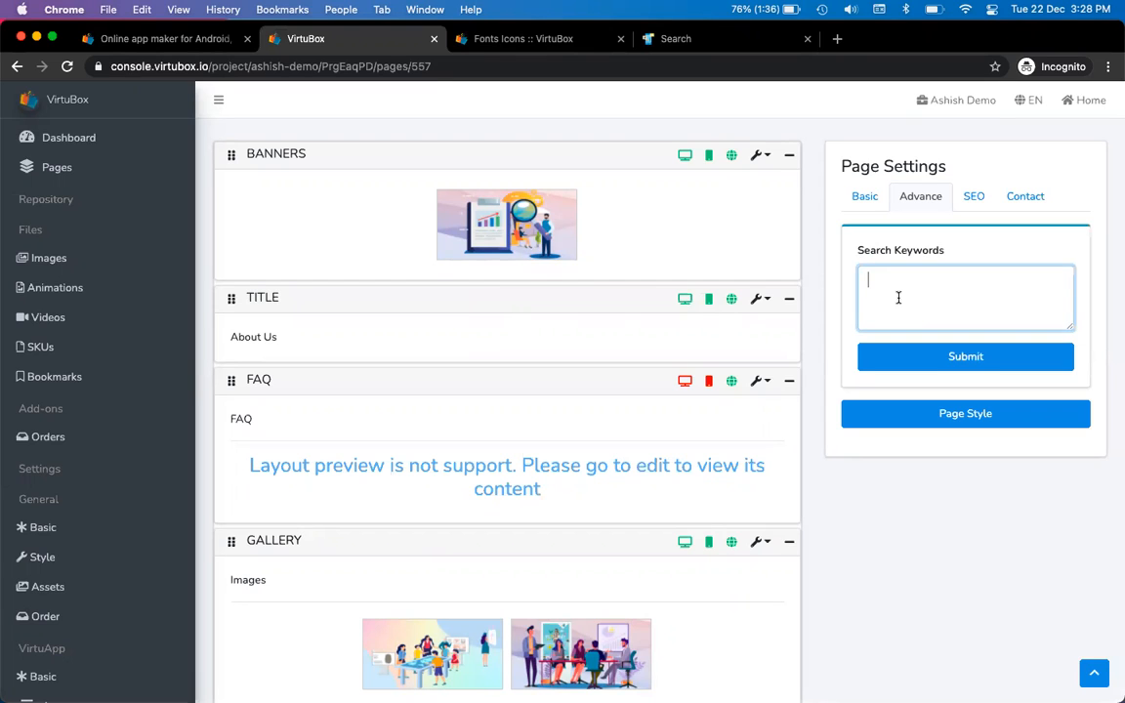
type("virtbox")
key("ctrl+Tab")
key("ctrl+Tab")
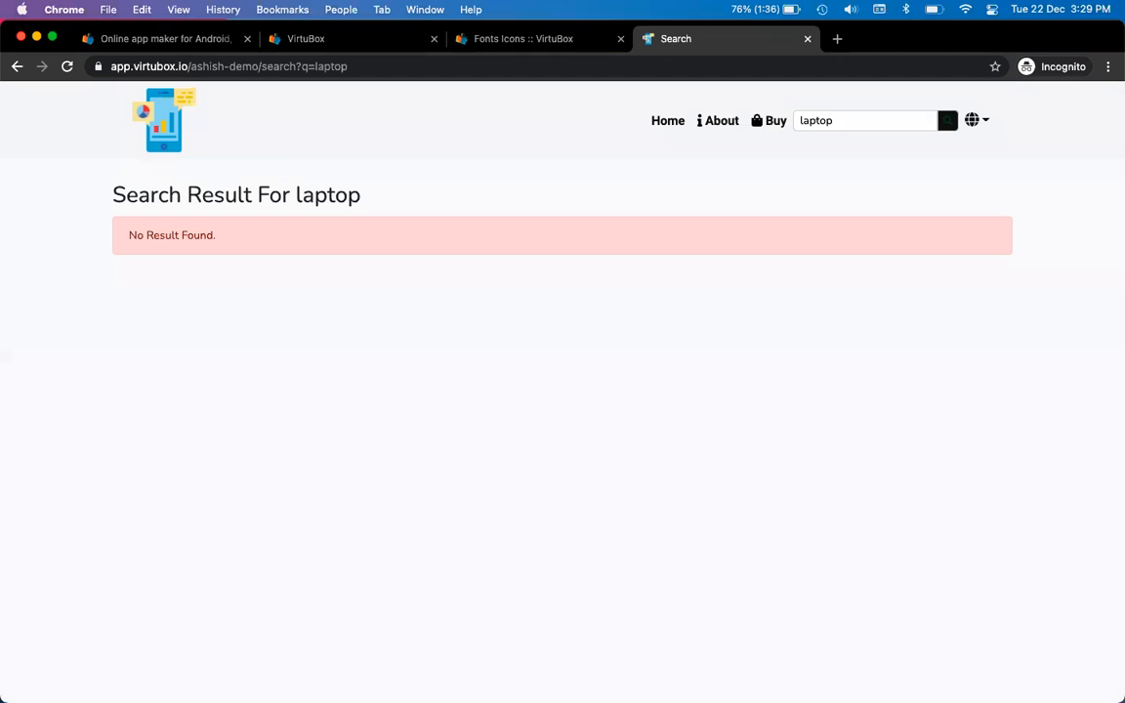
double_click(860, 121)
type("vi")
key("BackSpace")
type("irt")
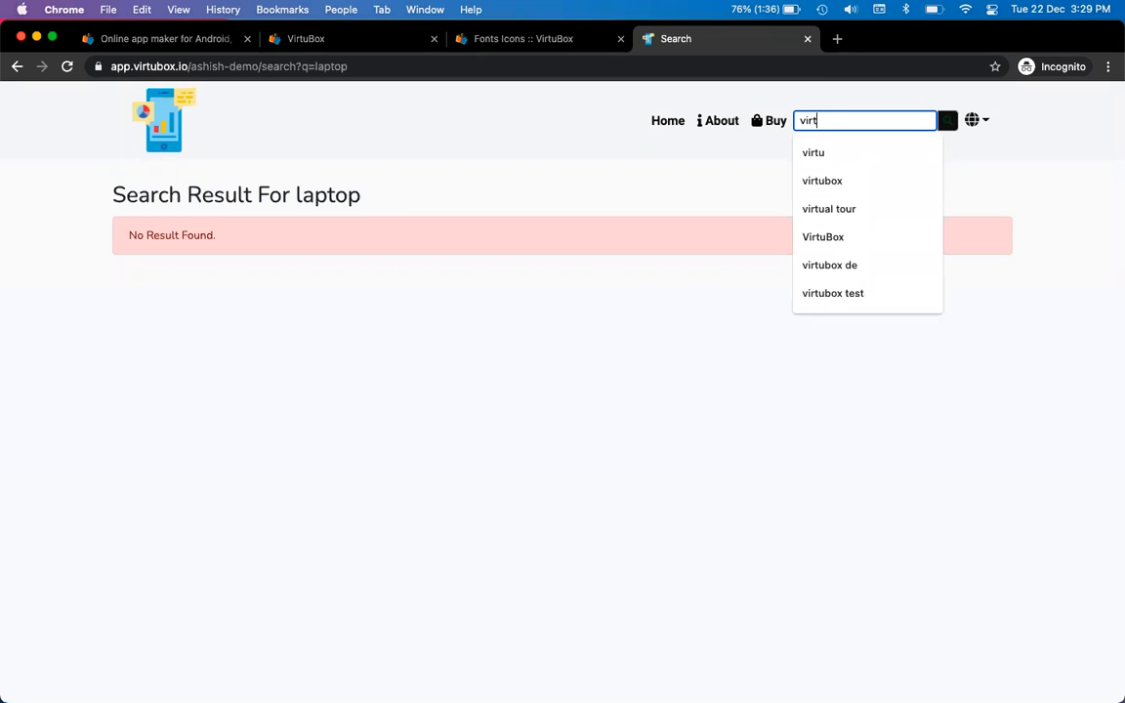
key("BackSpace")
type("chbox")
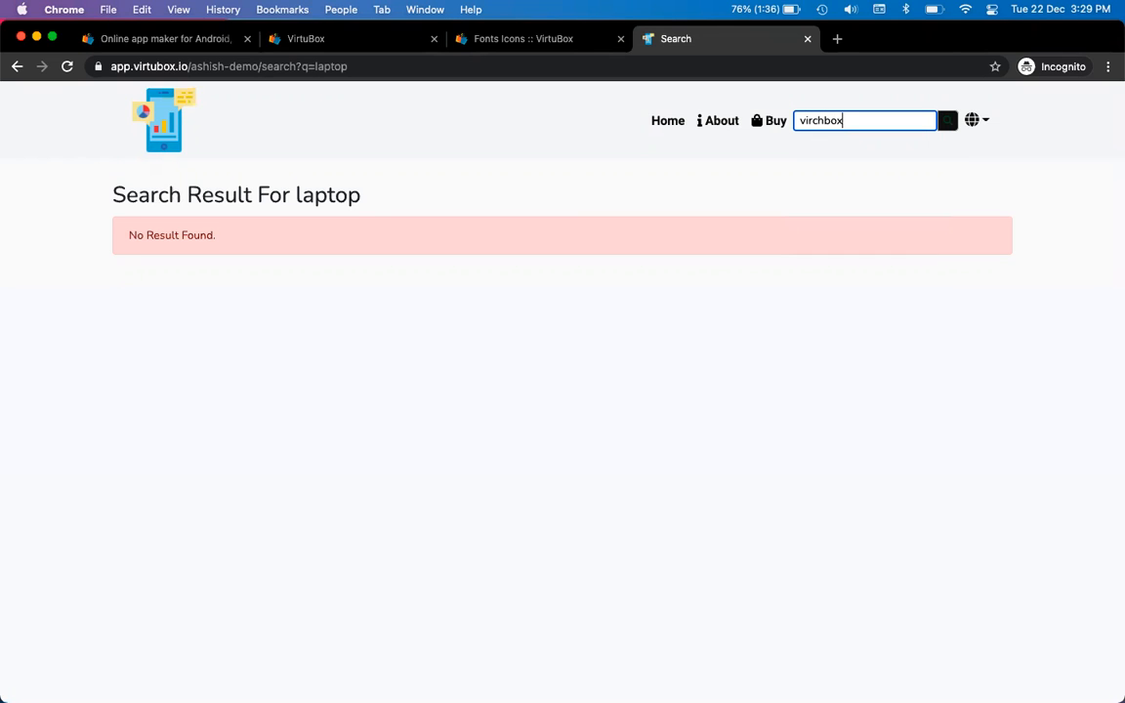
key("Return")
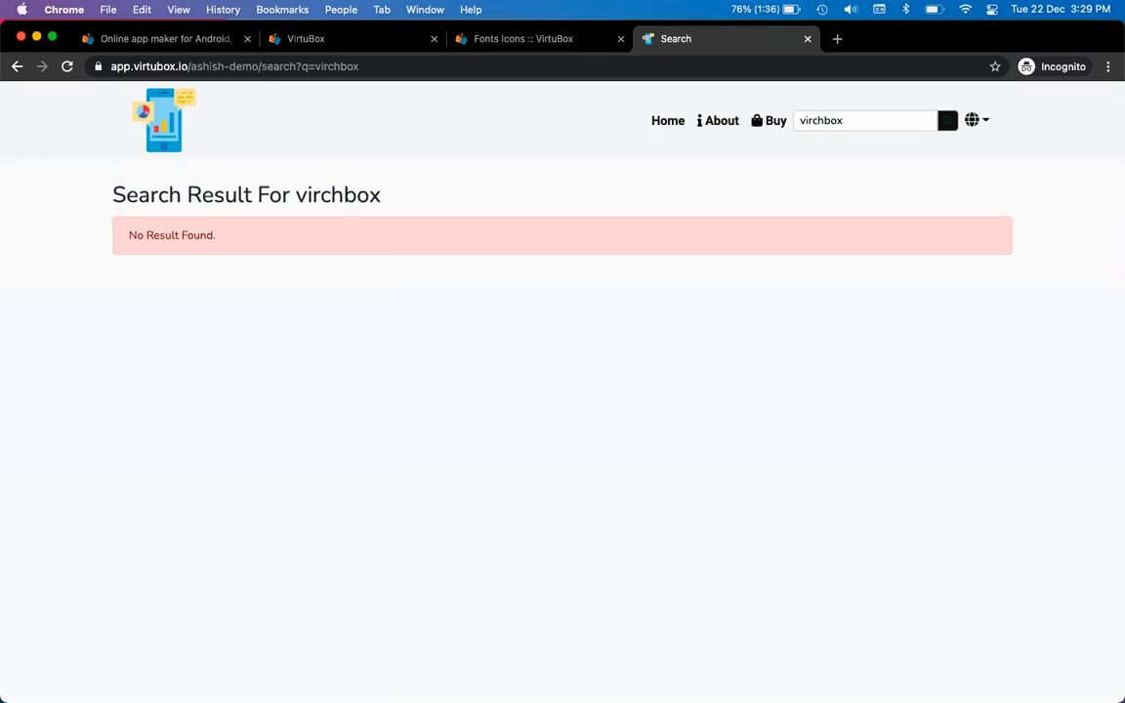
Search 'virchbox' in the phone app, then select the term in the site's search box
key("super+Tab")
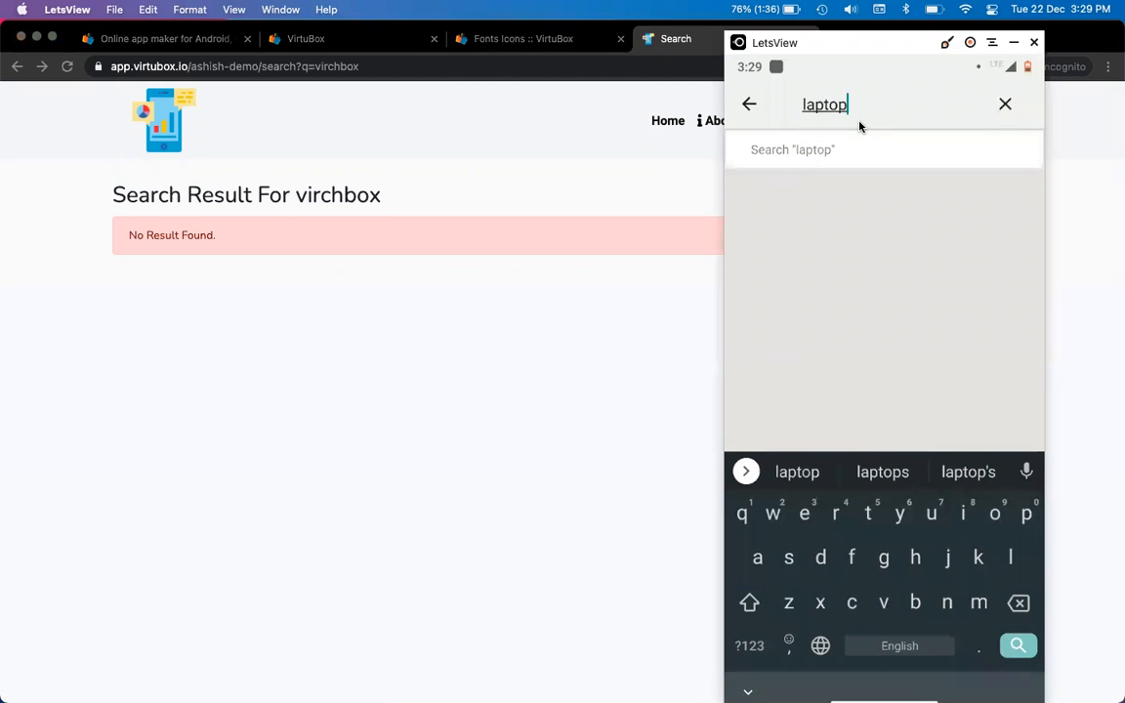
key("BackSpace")
key("BackSpace")
key("BackSpace")
key("BackSpace")
key("BackSpace")
key("BackSpace")
type("vir")
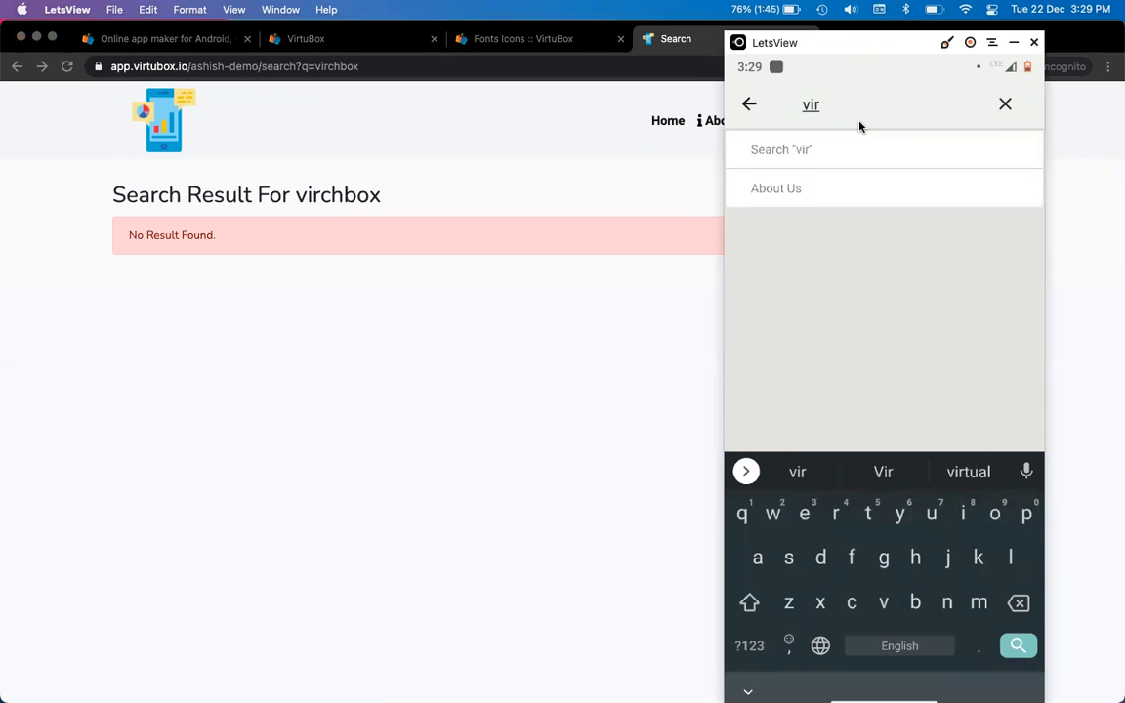
type("chbox")
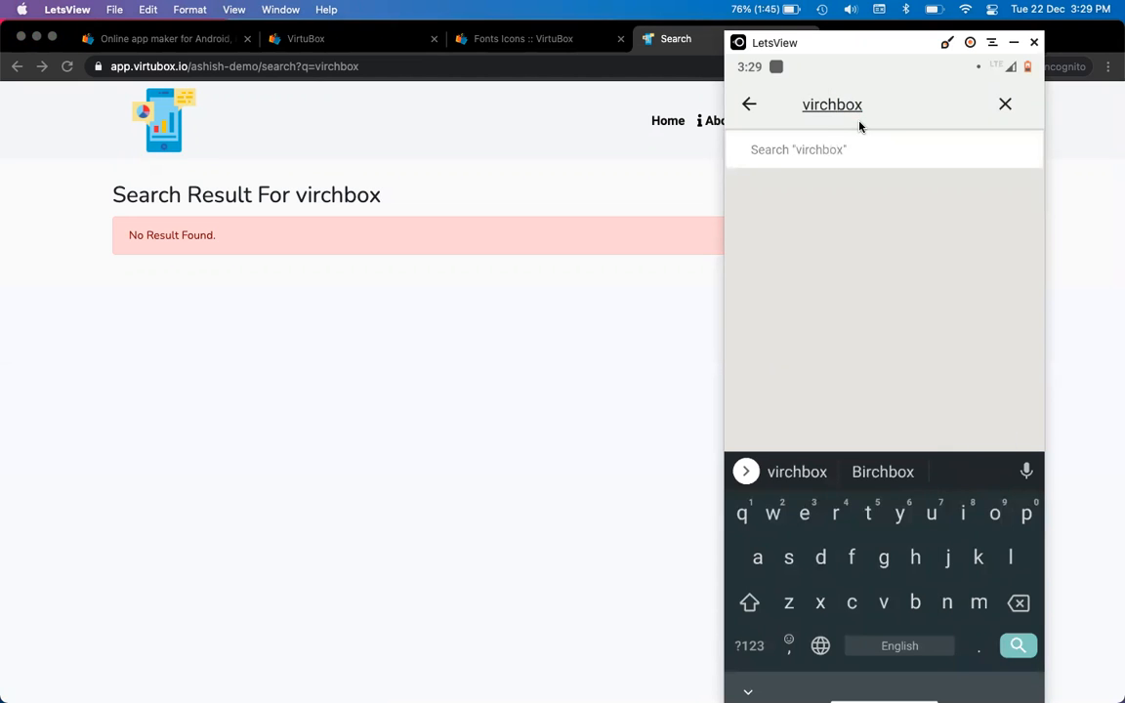
key("Return")
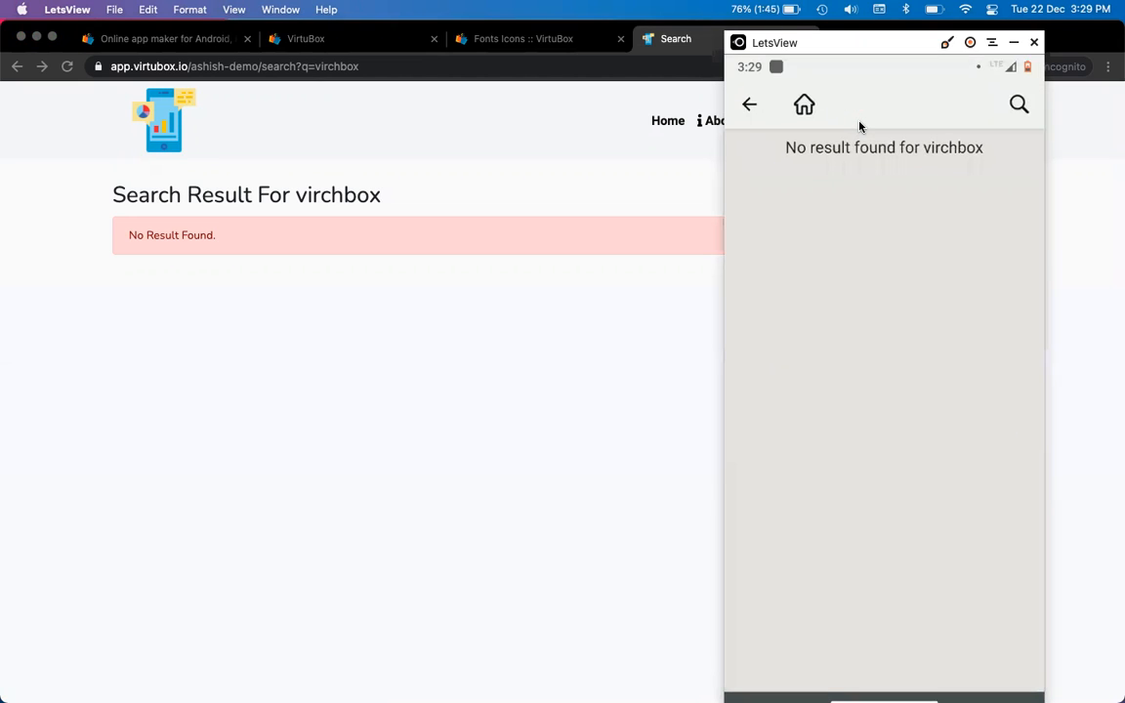
left_click(298, 203)
left_click(841, 120)
left_click_drag(841, 120, 797, 120)
key("ctrl+c")
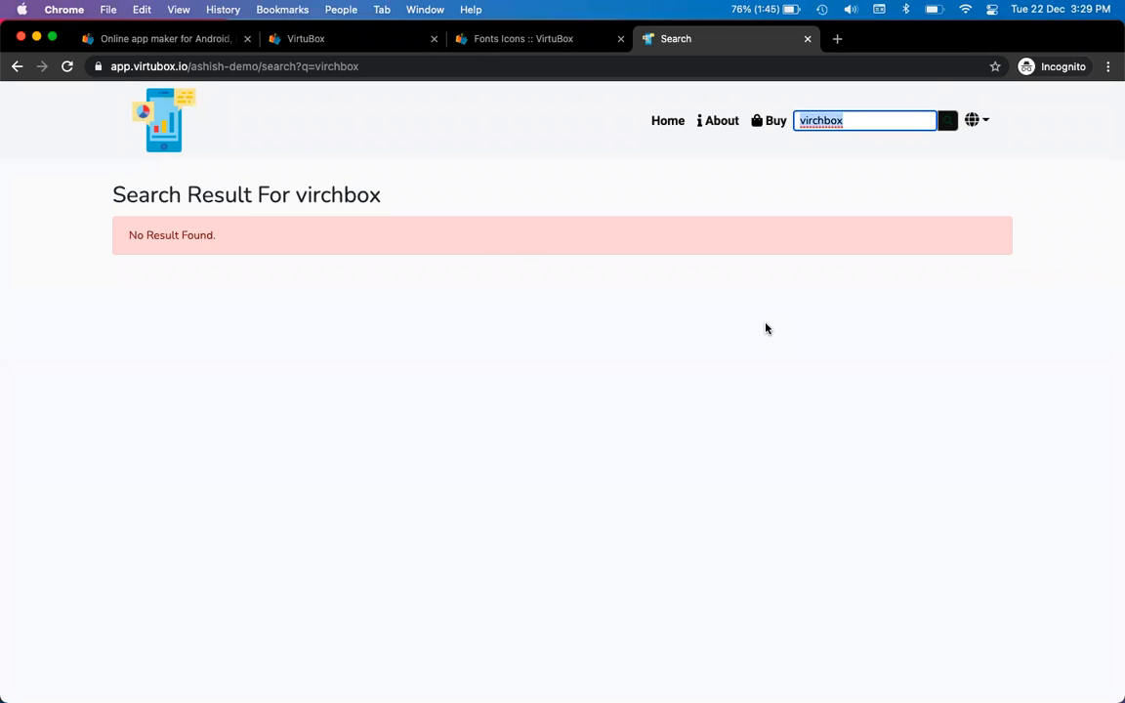
Paste 'virchbox' into Search Keywords, add 'laptop mobile virtubox', fix the typo and submit
key("ctrl+Tab")
key("ctrl+Tab")
key("ctrl+a")
key("ctrl+v")
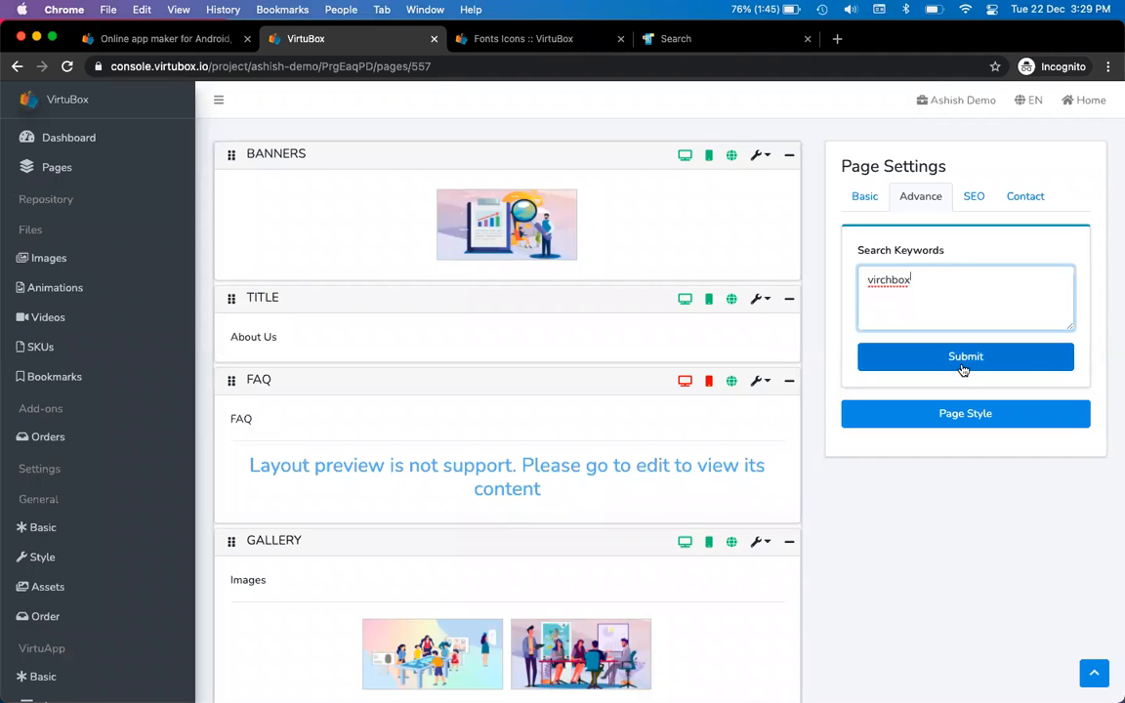
type("lanp")
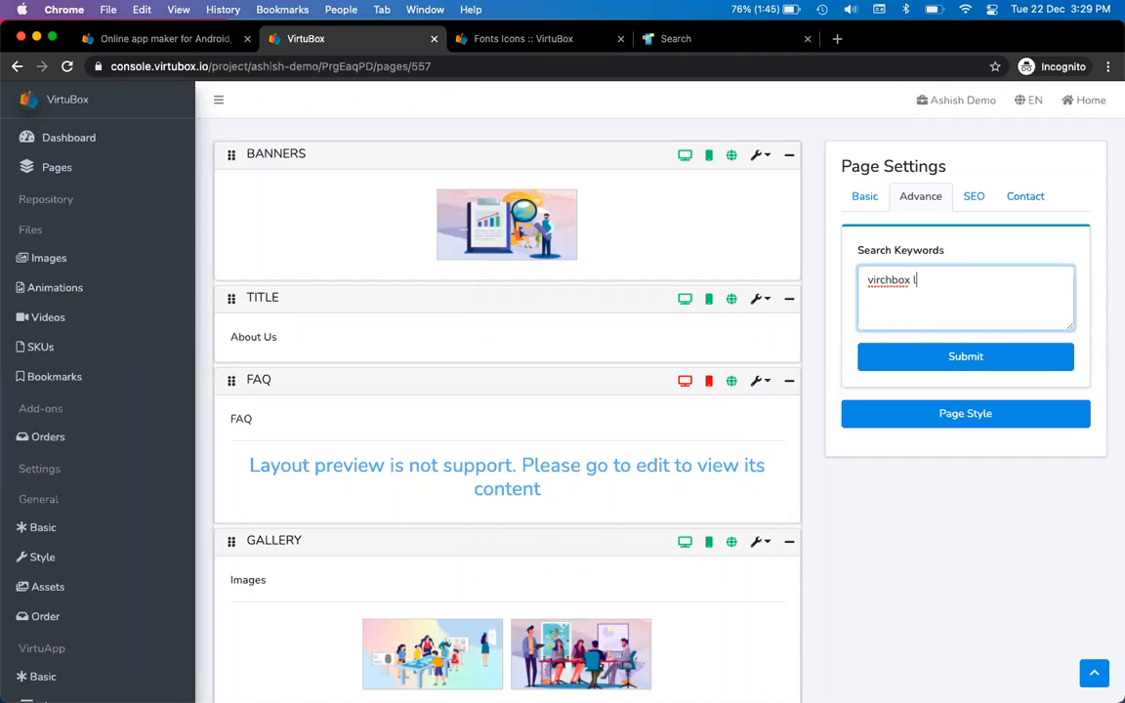
key("BackSpace")
key("BackSpace")
type("ptop mobile virtubox")
left_click(942, 358)
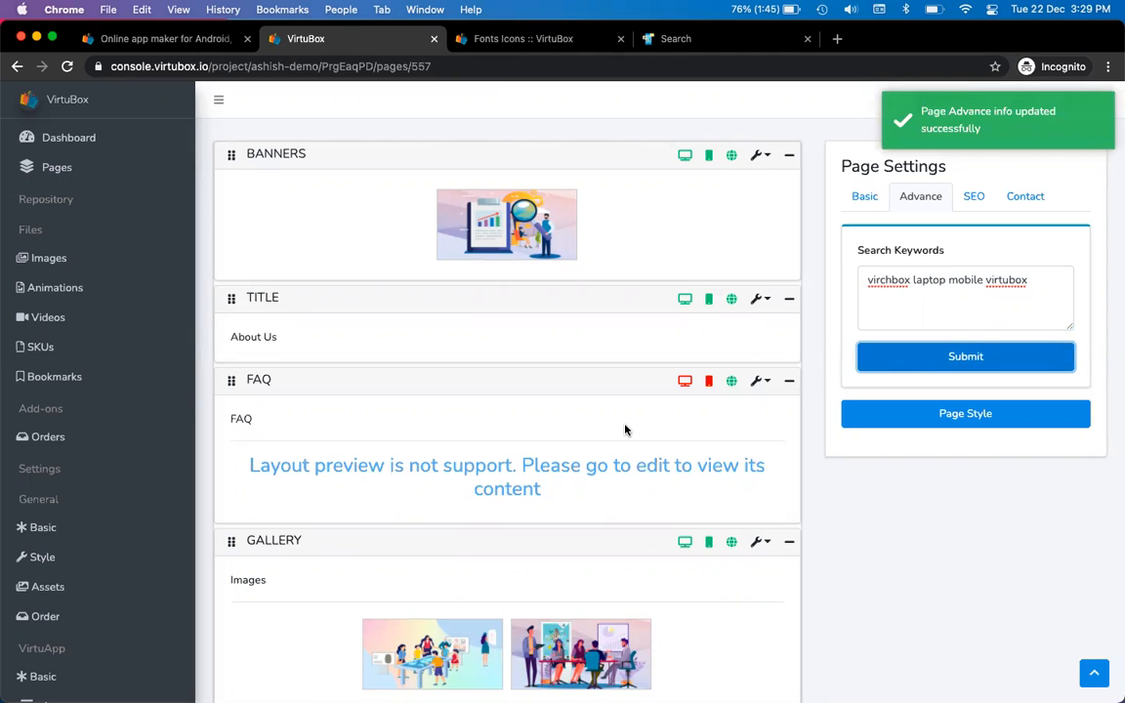
key("ctrl+Tab")
key("ctrl+Tab")
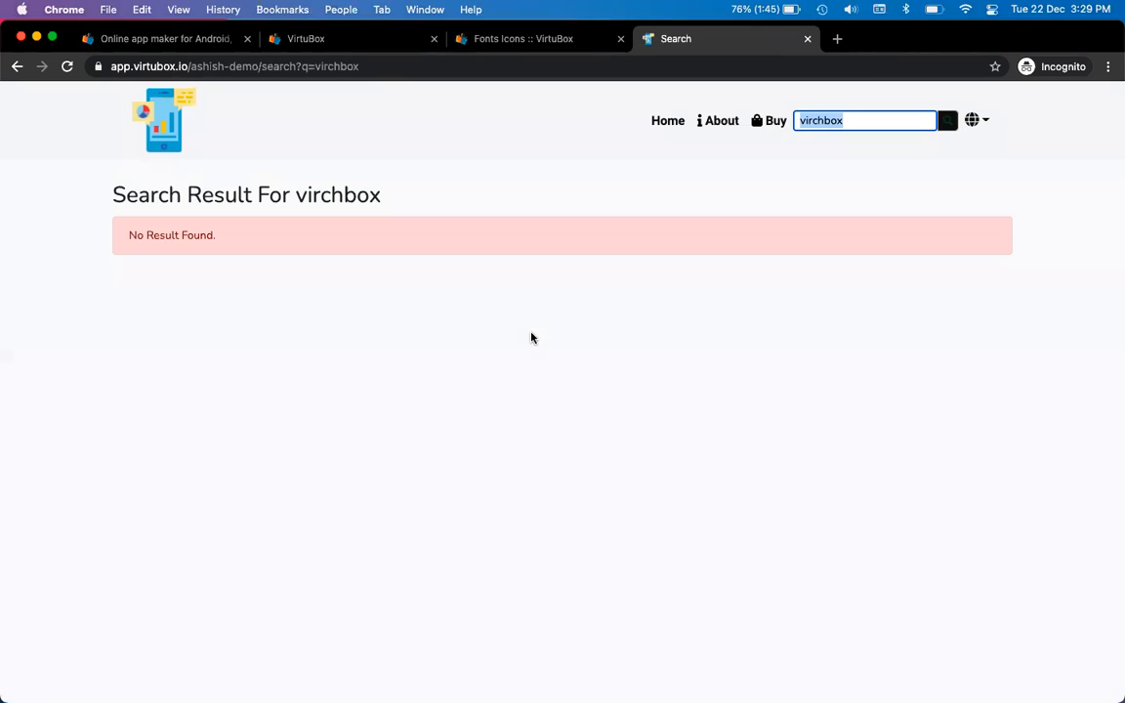
Rerun the live site search for 'virchbox', then bring up the phone mirror
left_click(948, 120)
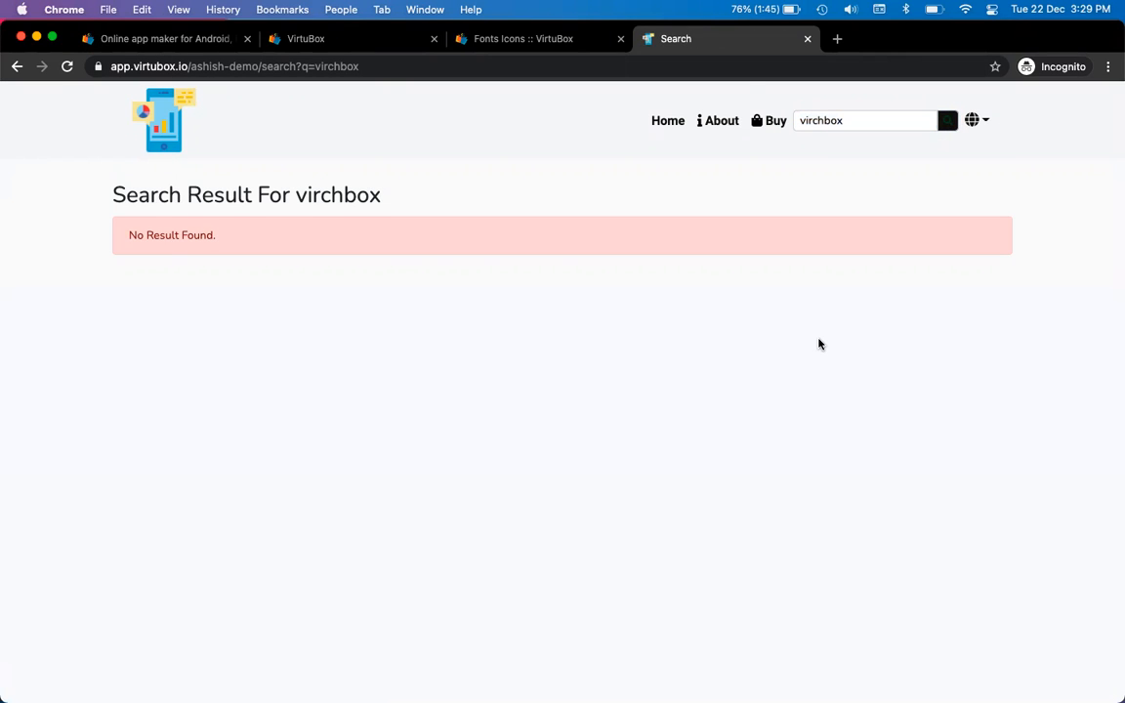
left_click(876, 121)
key("Return")
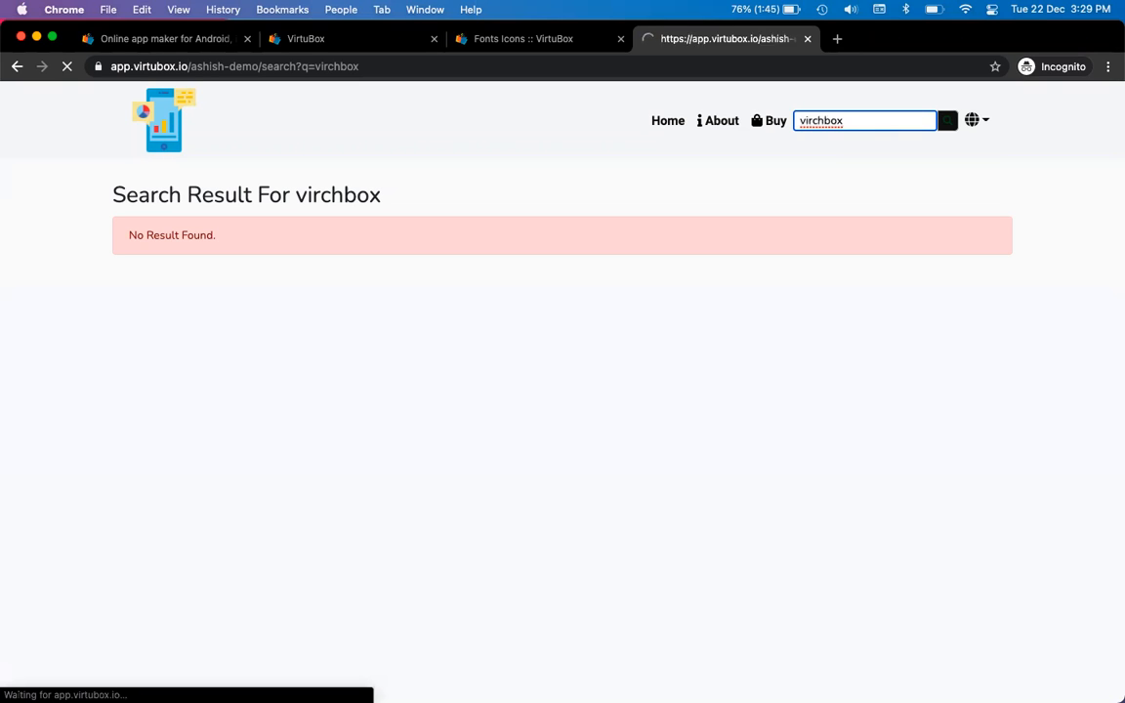
key("ctrl+shift+Tab")
key("ctrl+shift+Tab")
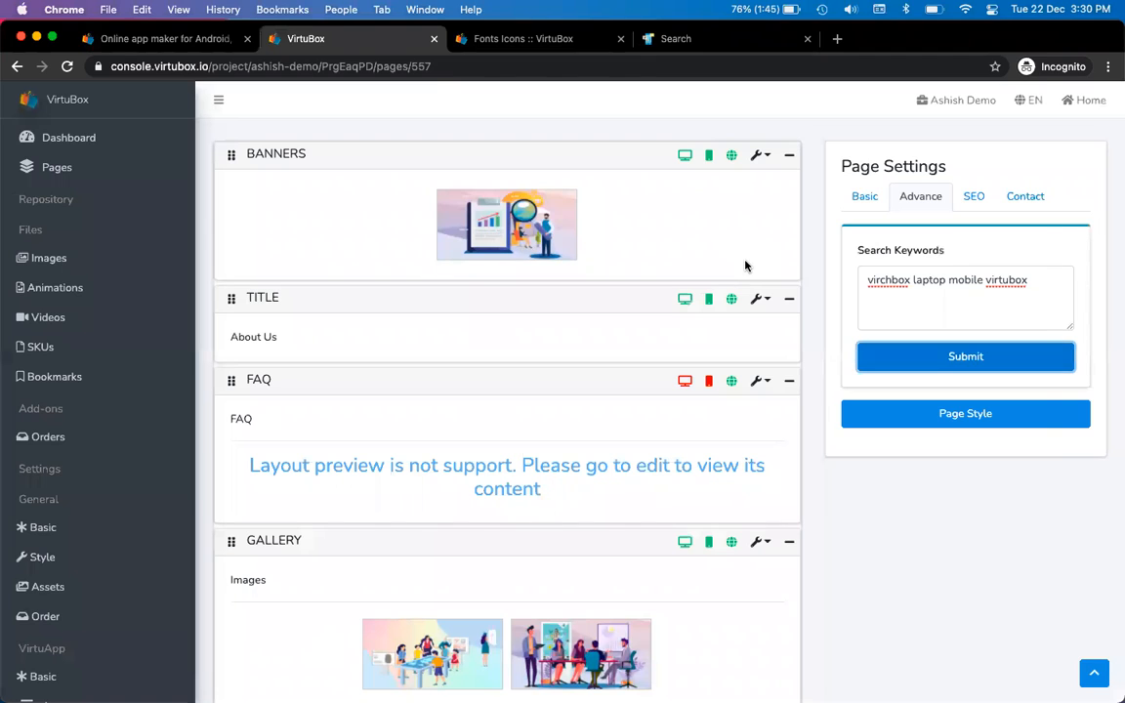
key("super+Tab")
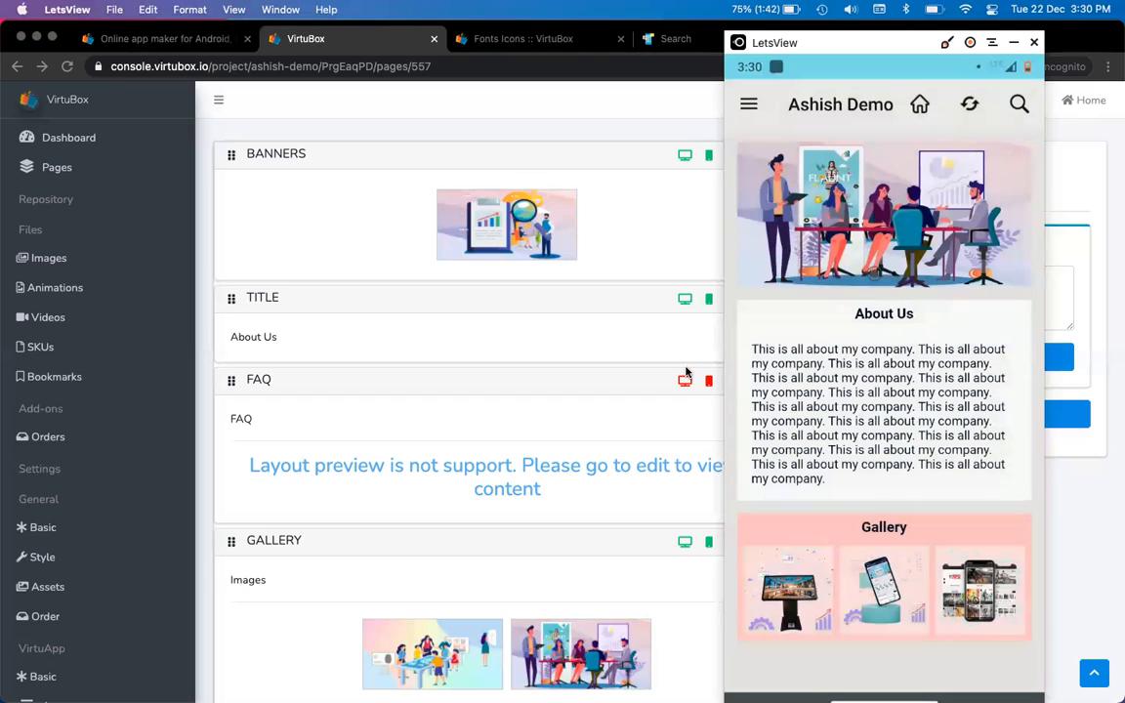
Inspect the mobile About Us page in LetsView, then return to the browser's search results
left_click(690, 275)
key("super+Tab")
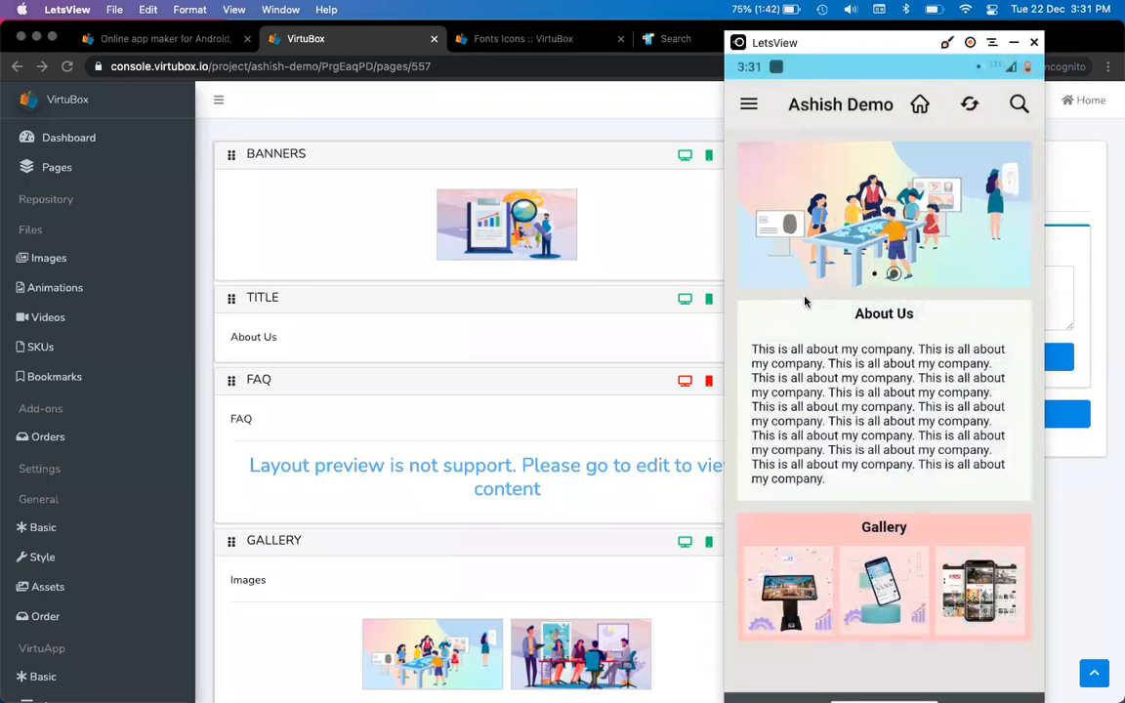
key("super+Tab")
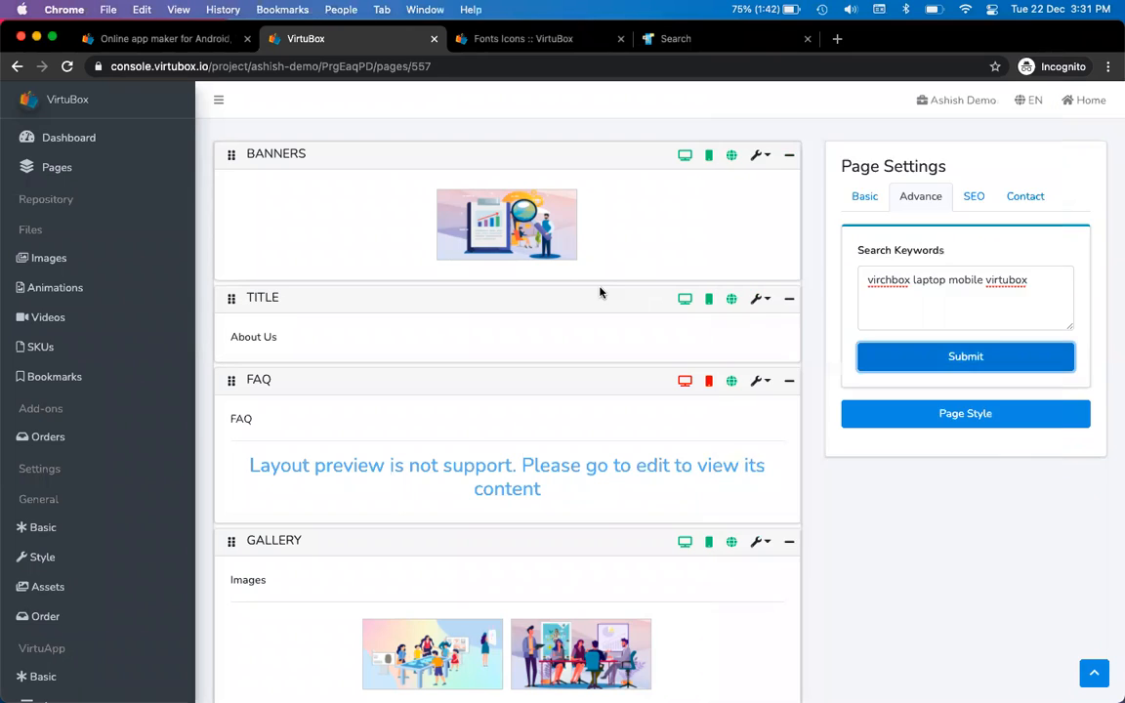
key("ctrl+Tab")
key("ctrl+Tab")
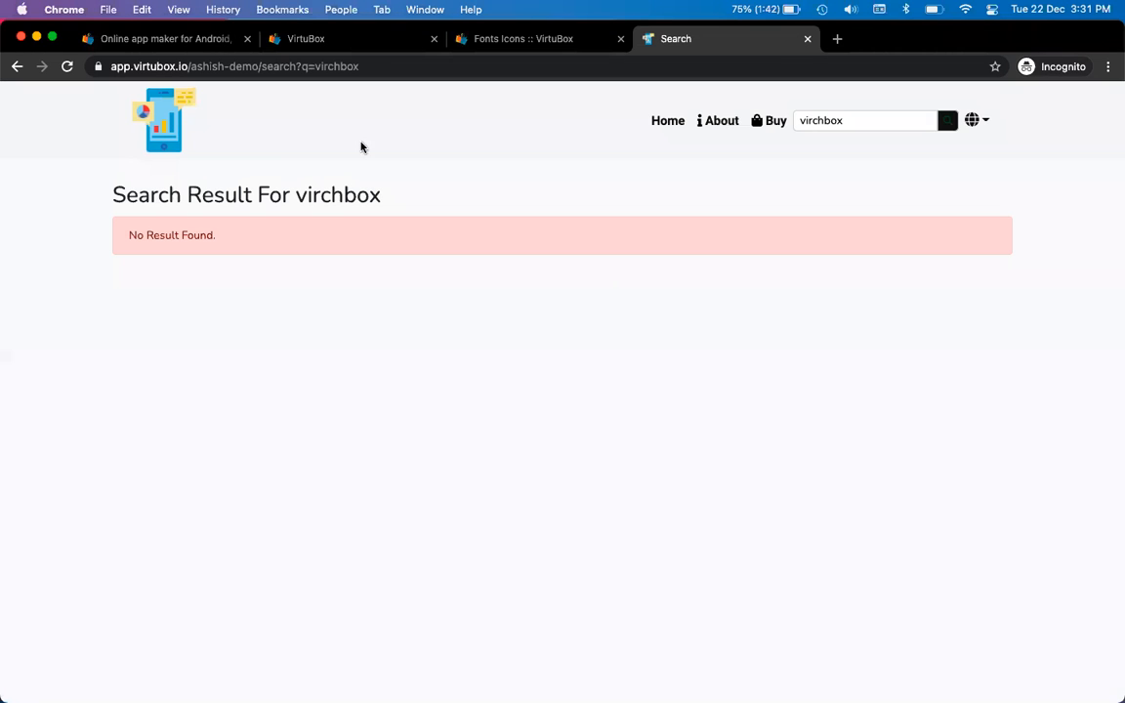
Load the live site's Home page, then view About Us basic settings and the Banners actions
left_click(660, 120)
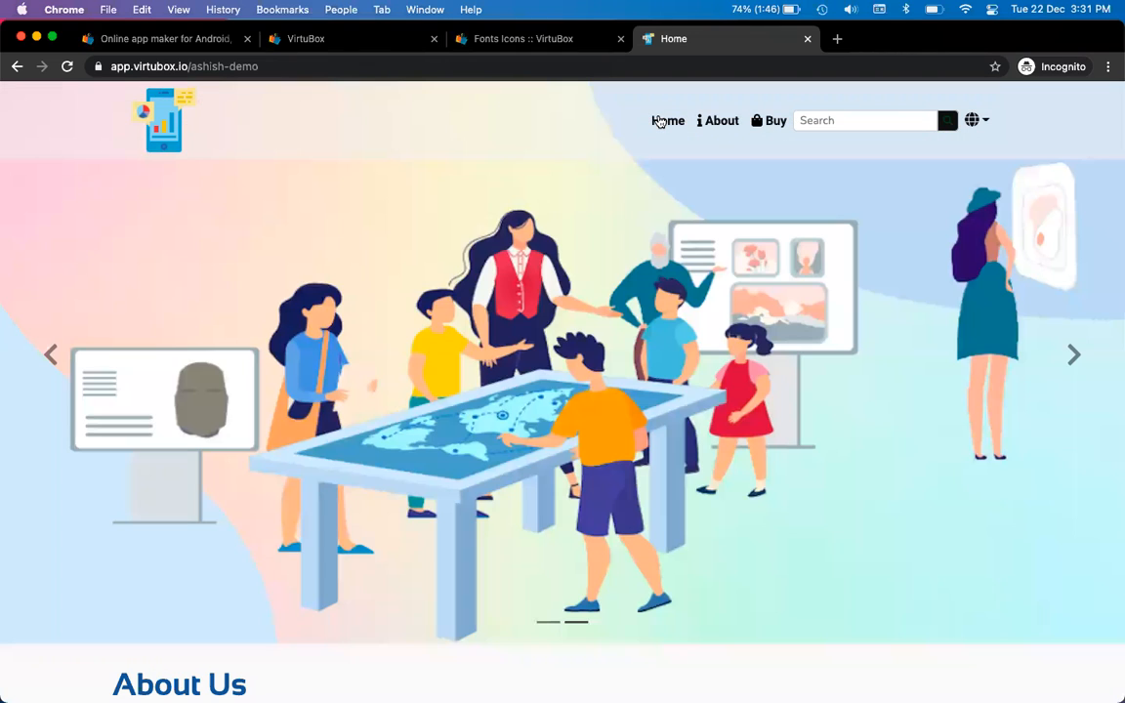
key("super+2")
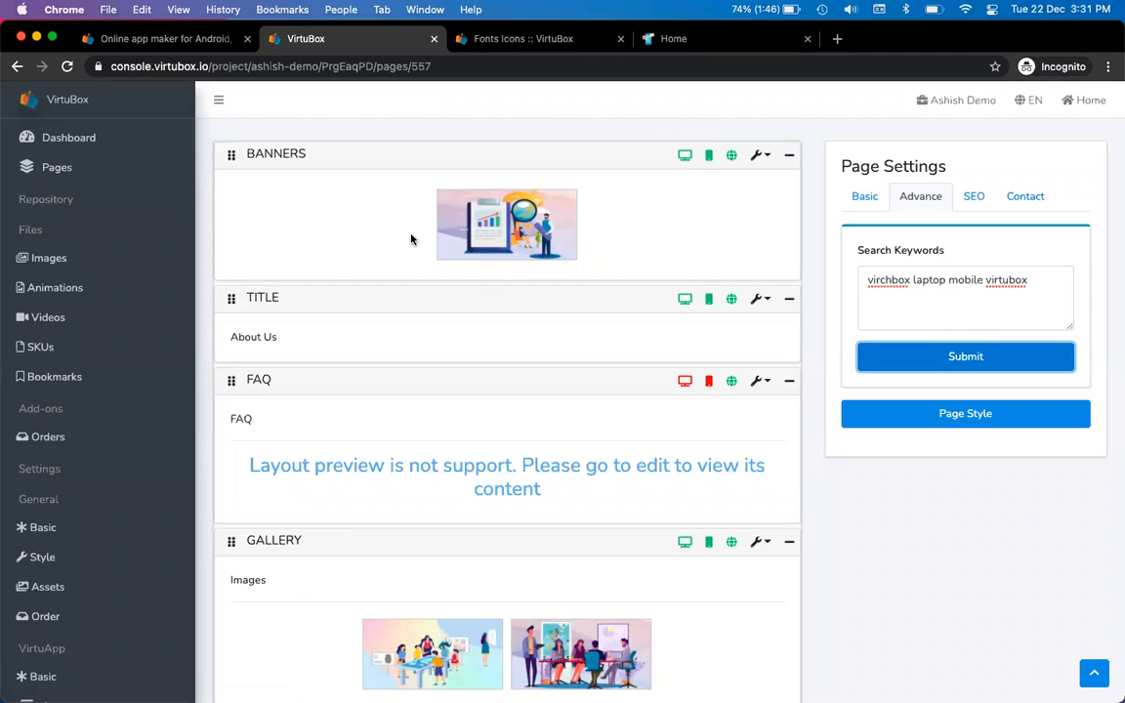
left_click(865, 196)
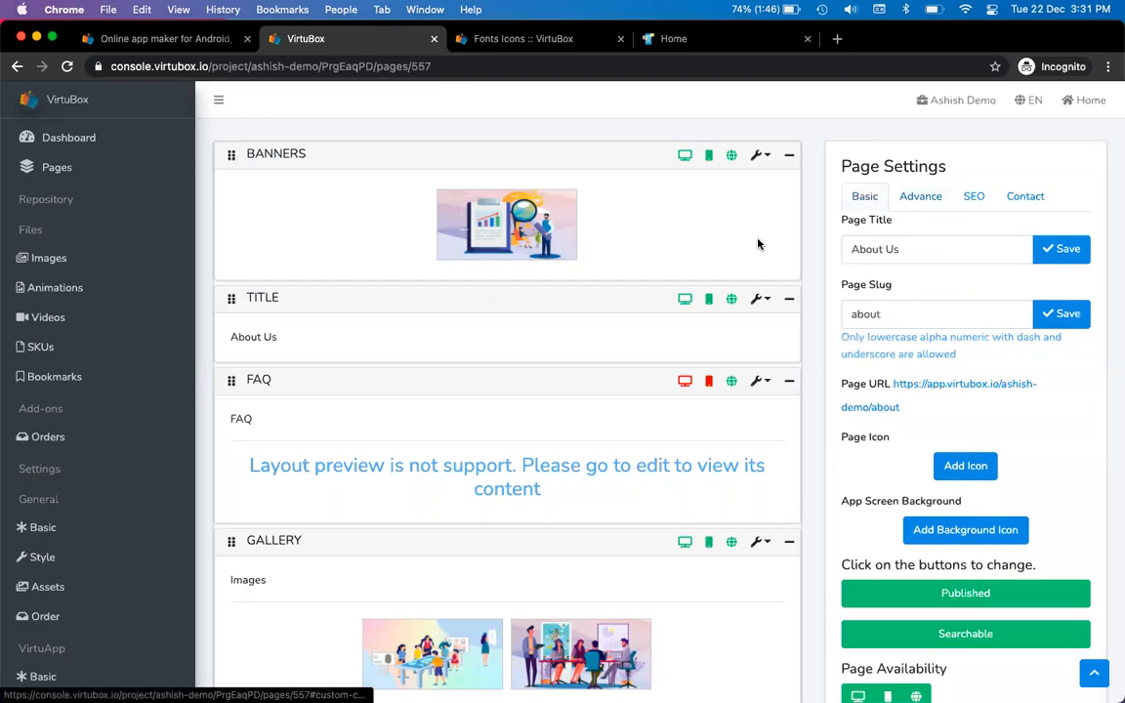
left_click(759, 155)
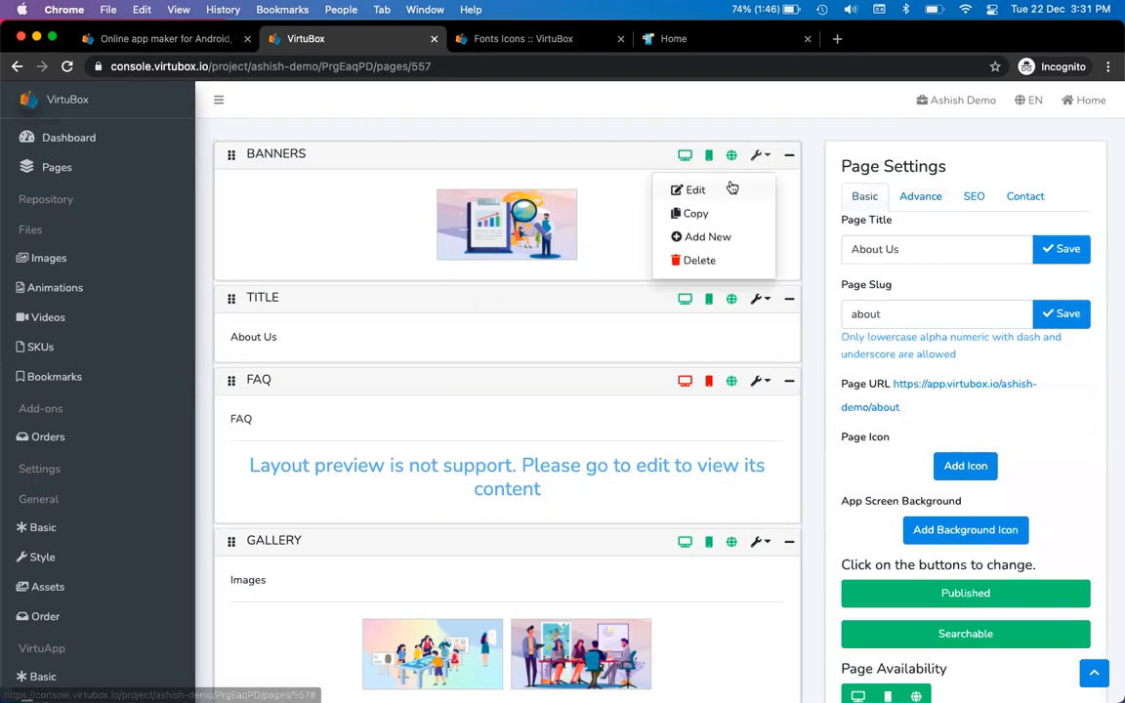
Edit the Banners block and pick virtubox-image-user-analytics-solution as the first banner image
left_click(696, 189)
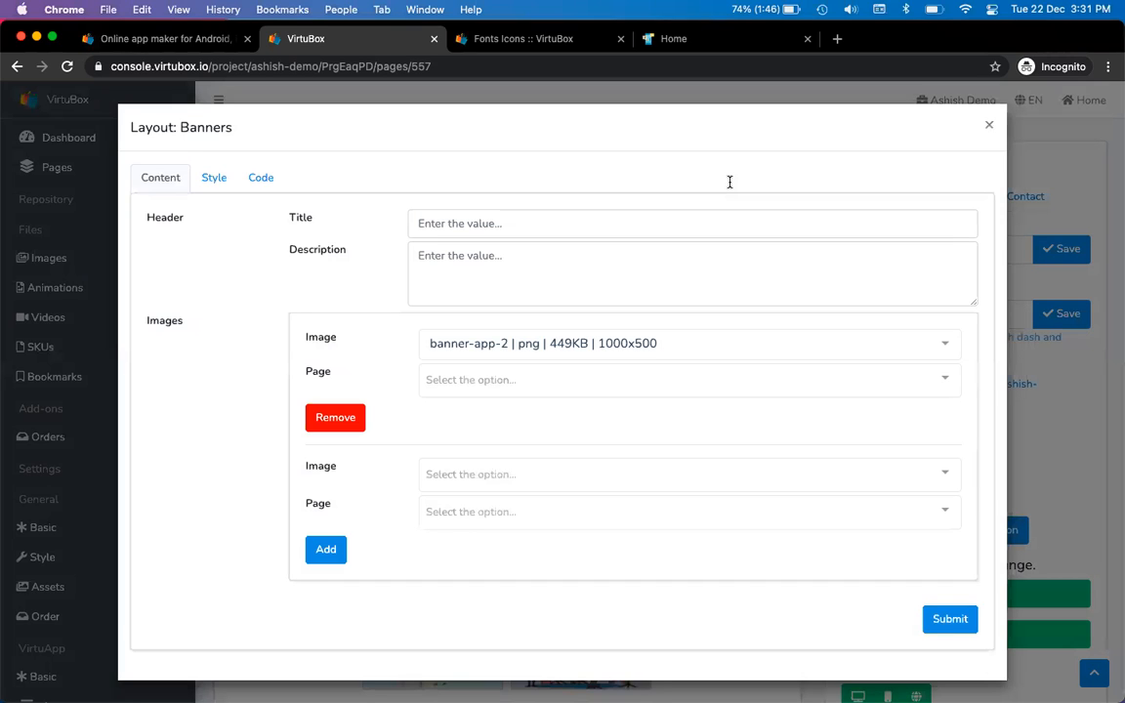
left_click(215, 182)
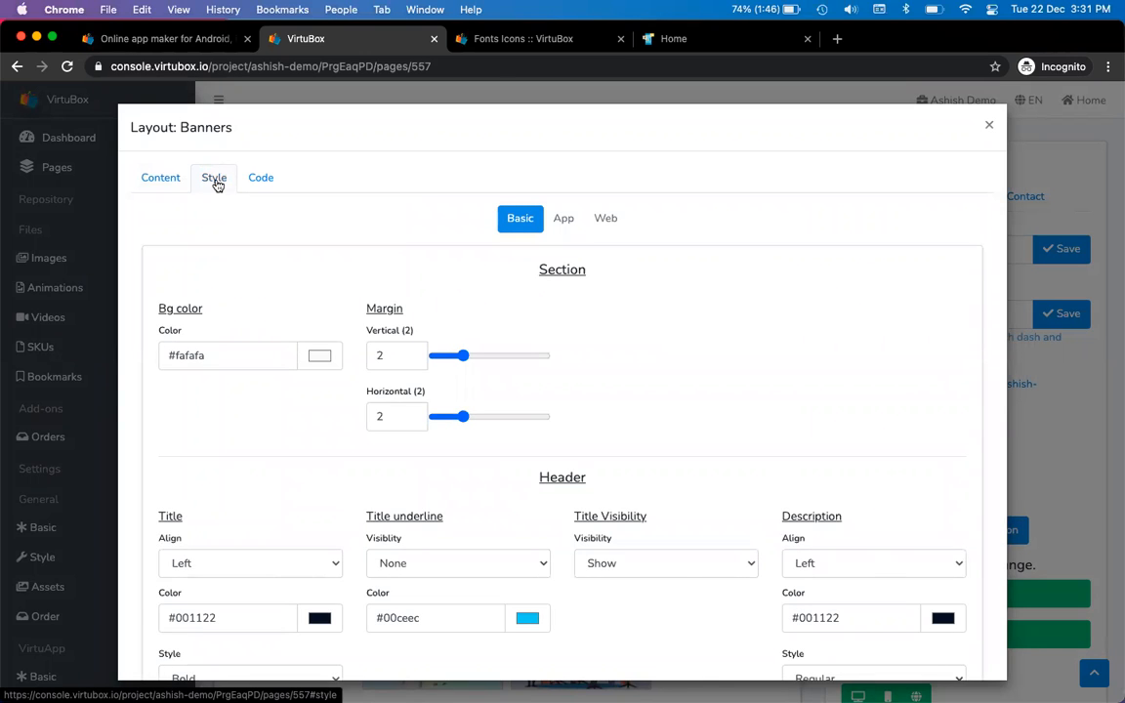
left_click(149, 179)
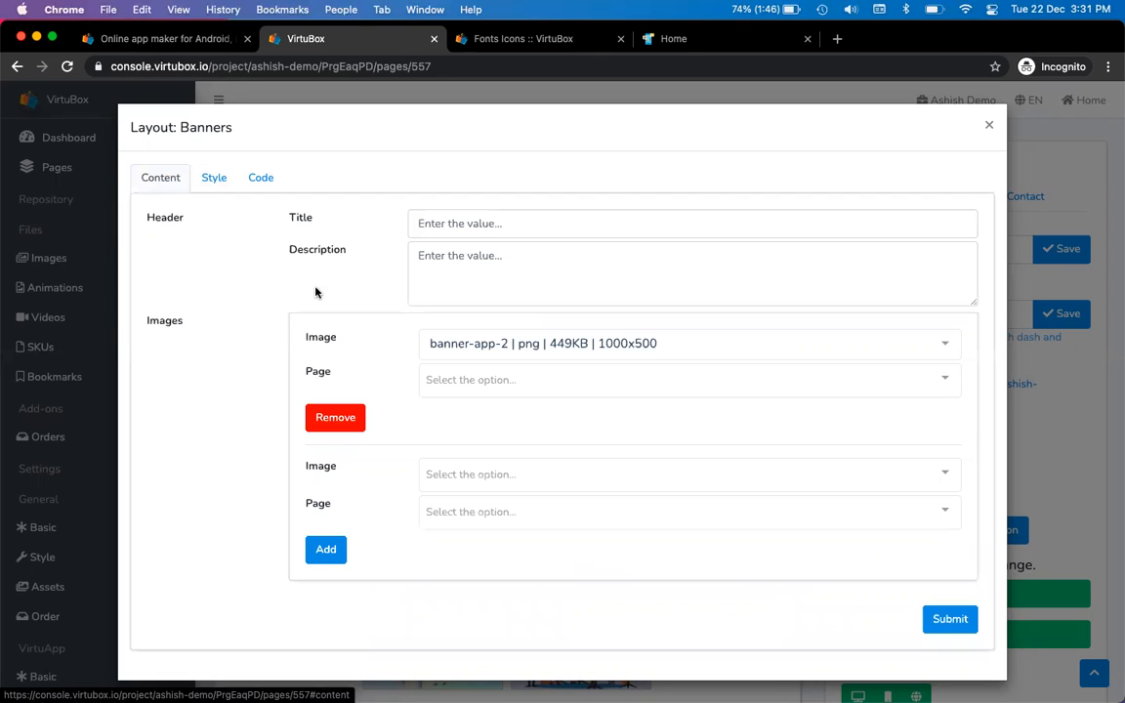
left_click(442, 341)
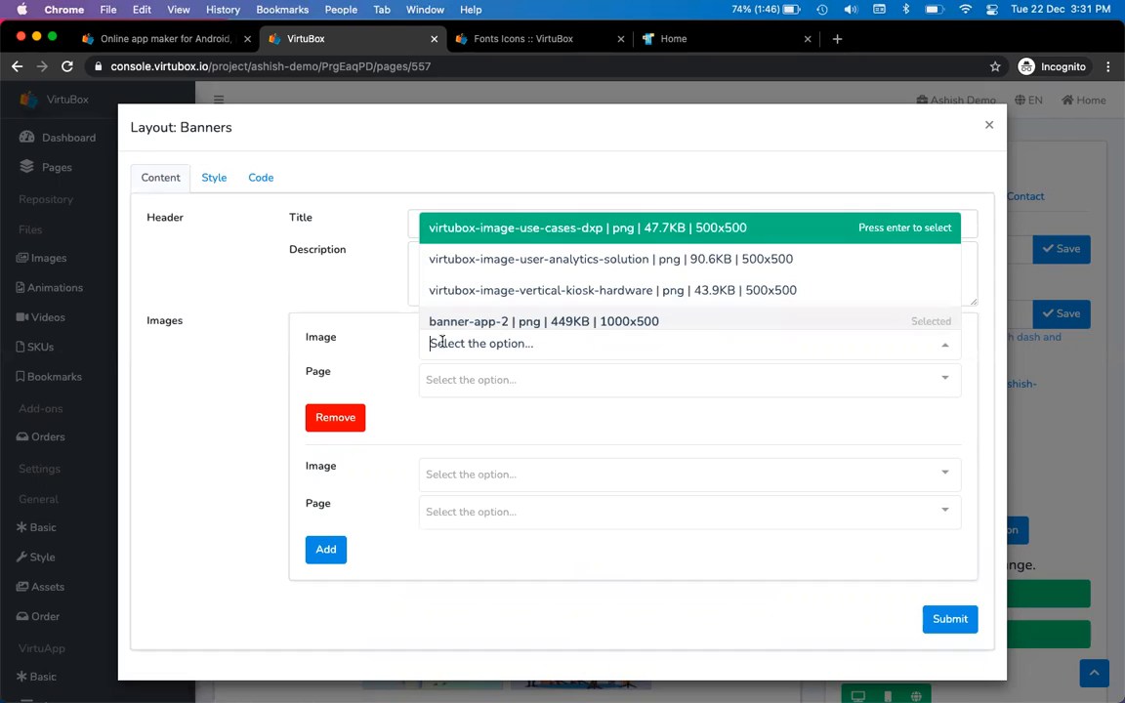
left_click(349, 313)
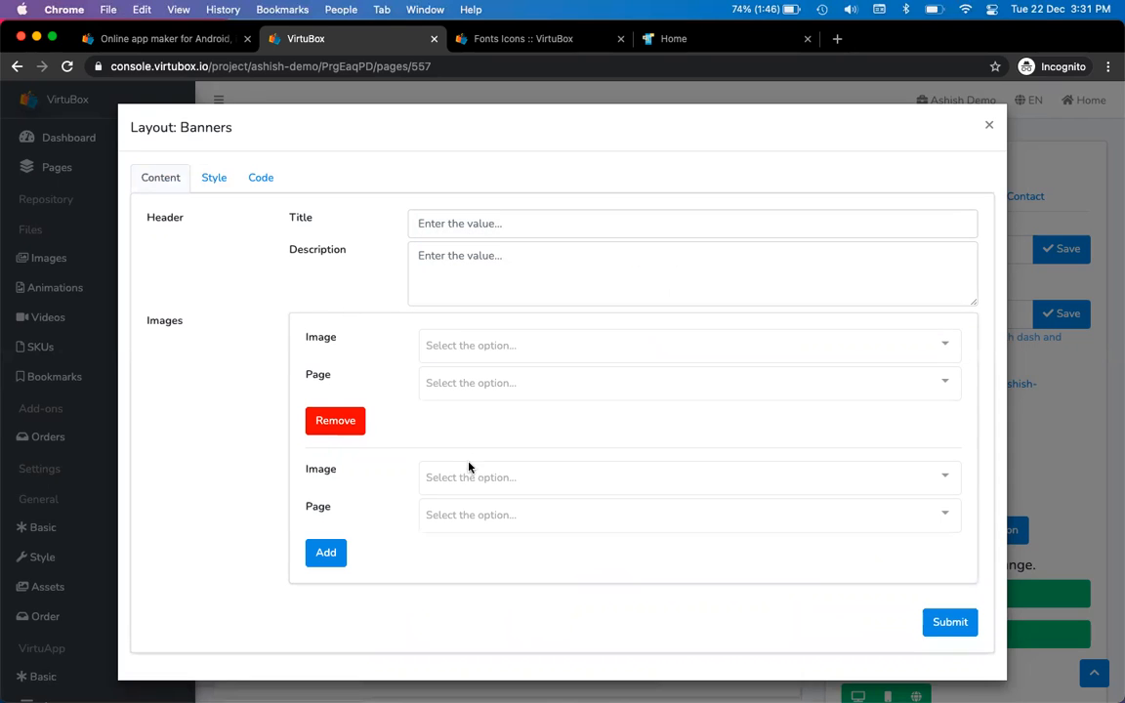
left_click(461, 345)
left_click(480, 260)
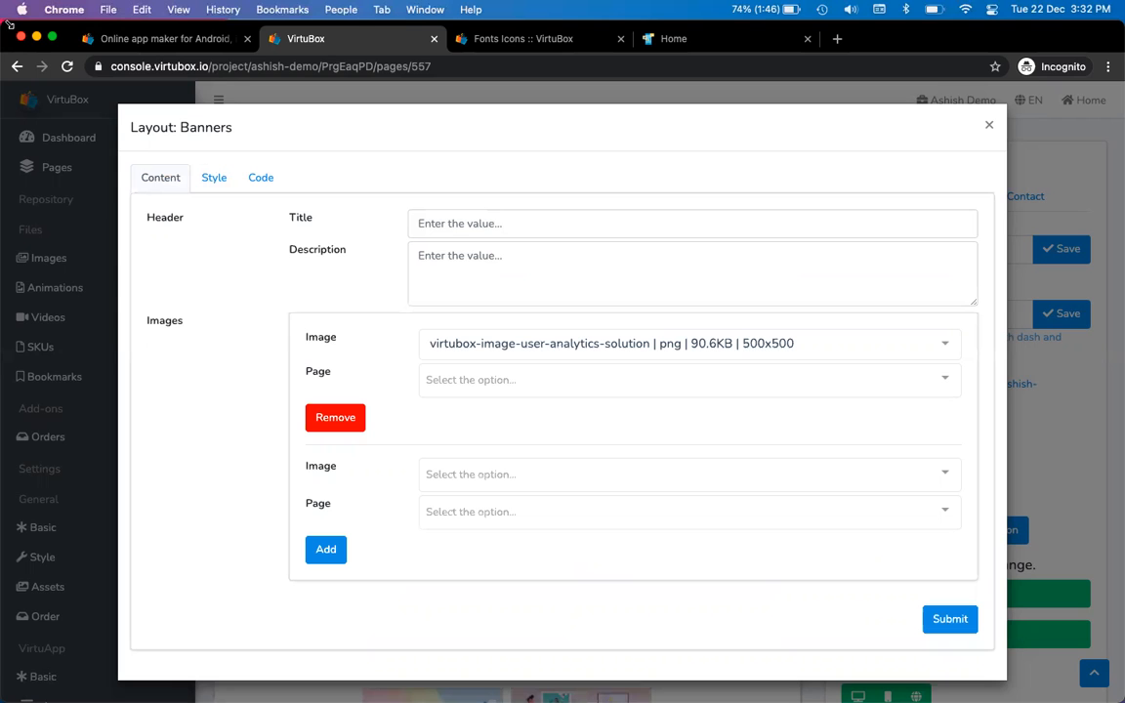
Reopen the first banner's image choices and scroll through the available images
left_click_drag(7, 22, 203, 149)
scroll(617, 365, "down", 5)
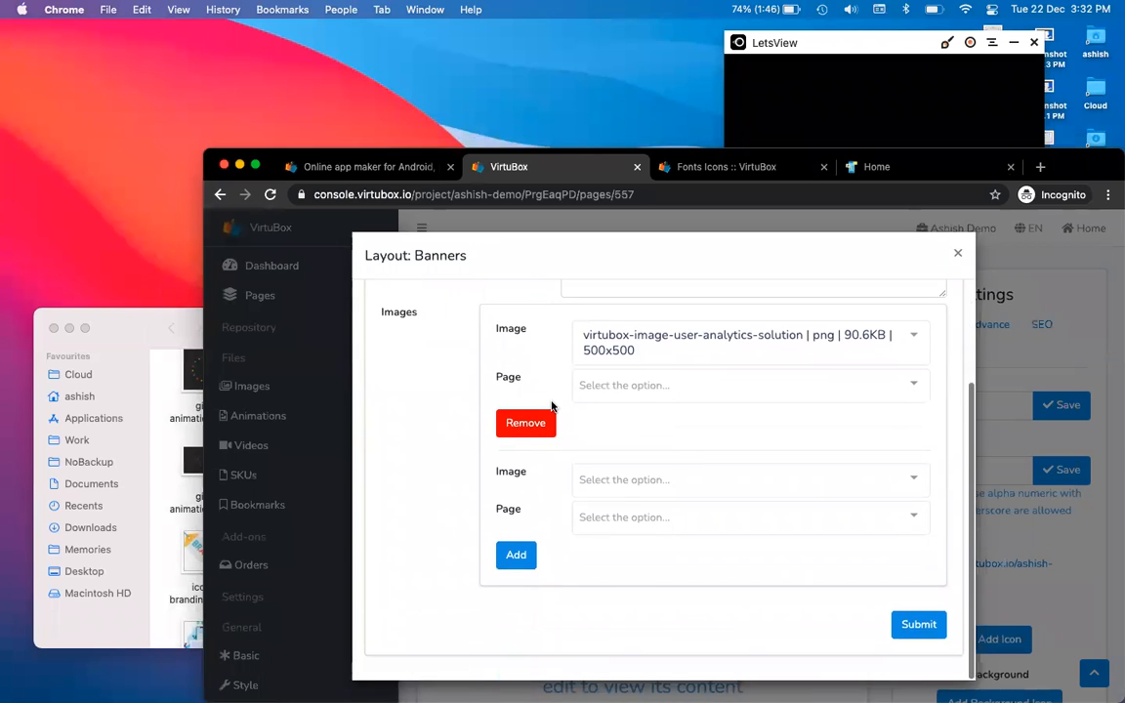
left_click(647, 344)
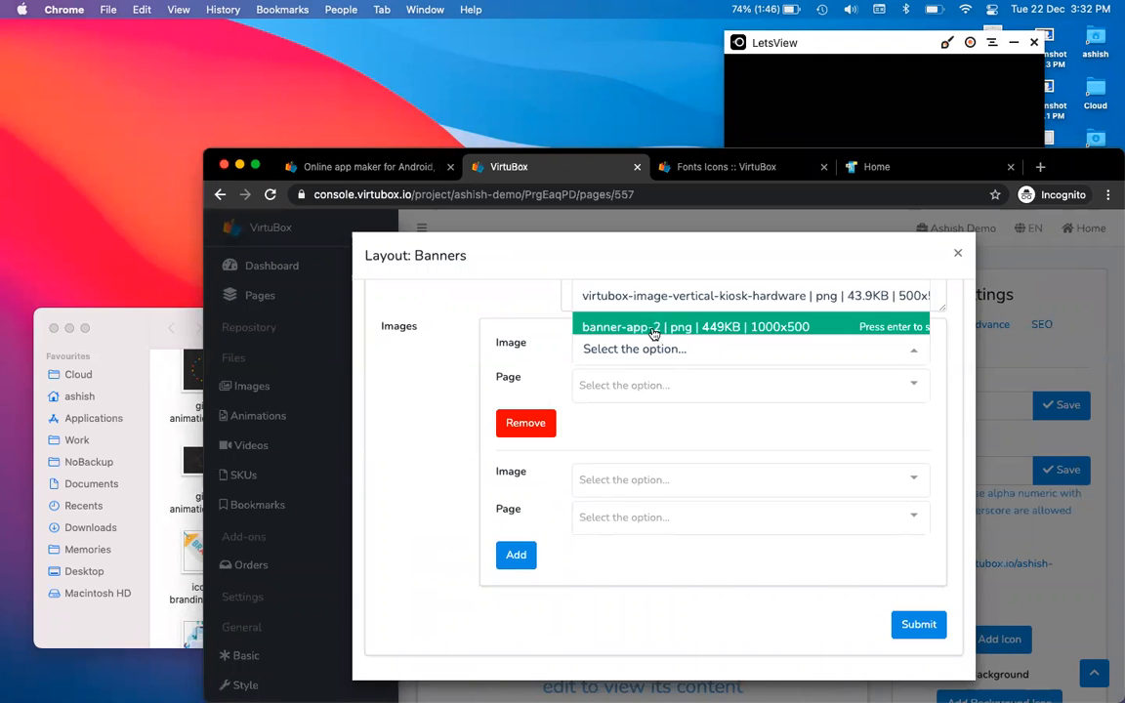
scroll(663, 307, "down", 1)
scroll(663, 307, "up", 1)
scroll(663, 306, "down", 1)
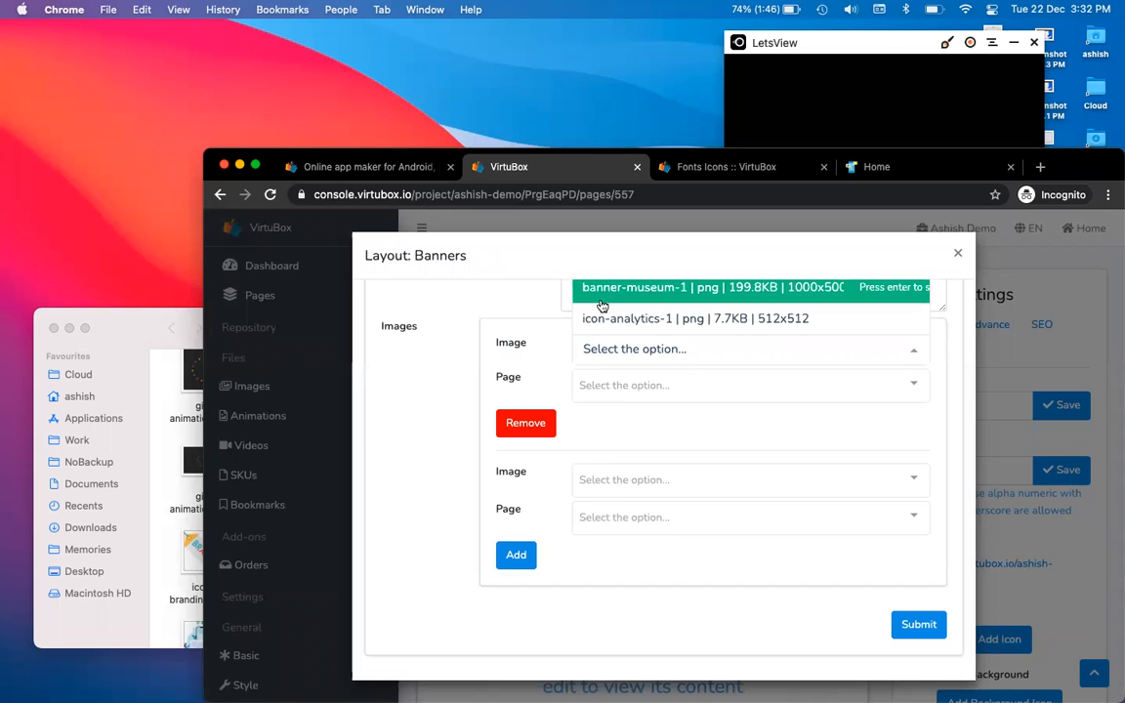
scroll(572, 303, "down", 2)
scroll(602, 308, "up", 2)
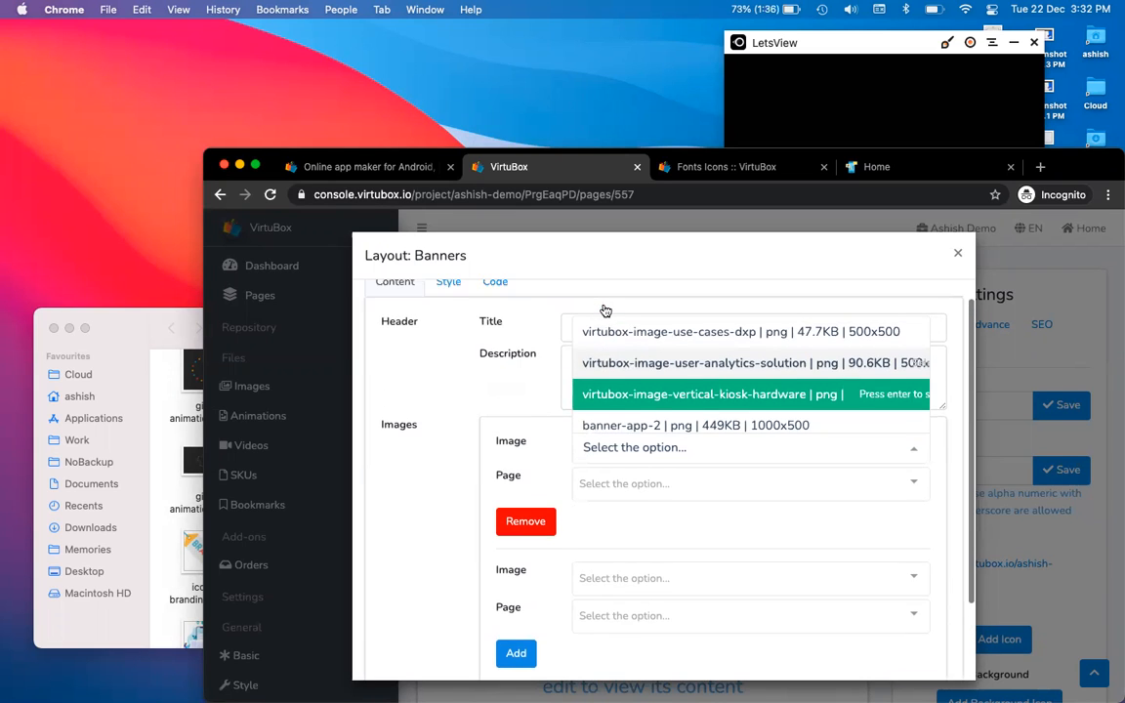
scroll(607, 364, "down", 3)
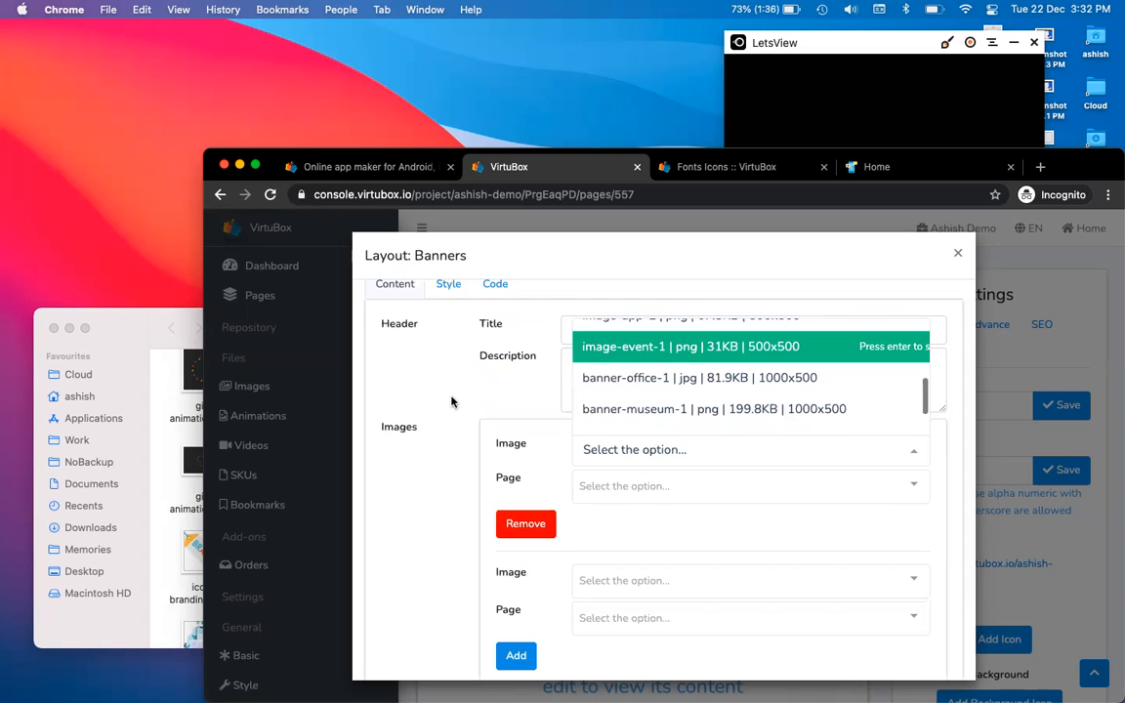
scroll(452, 399, "down", 2)
scroll(605, 314, "down", 1)
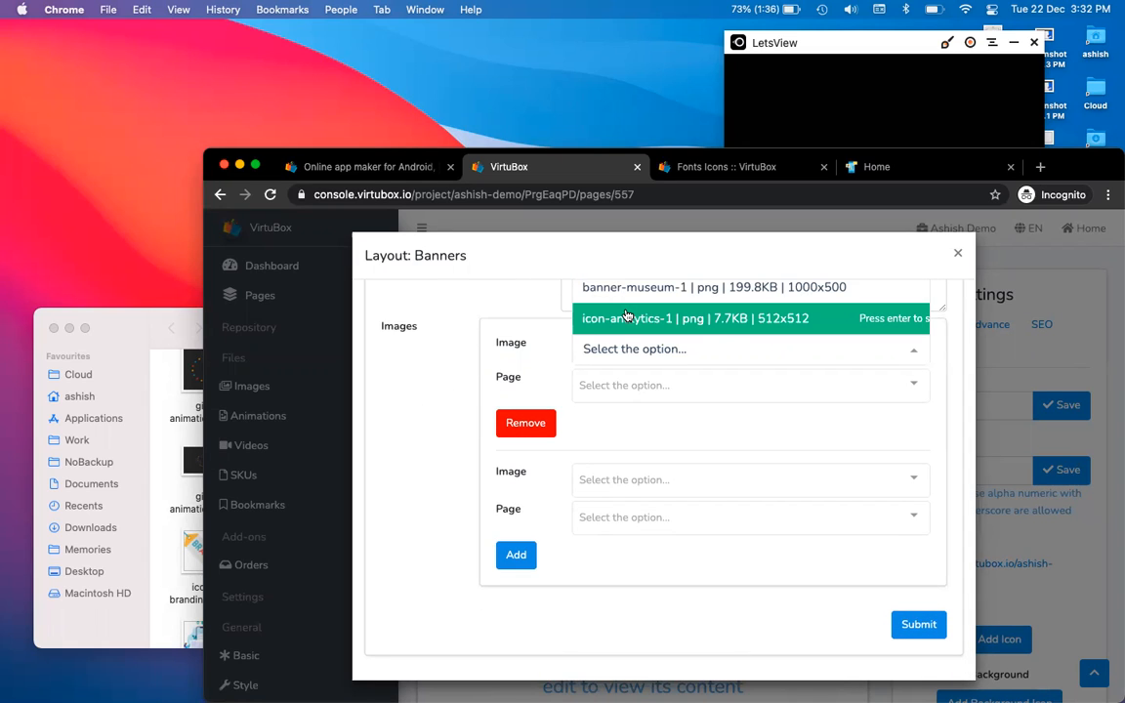
Maximize the browser and close the banner image lists without choosing an image
left_click_drag(189, 140, 5, 8)
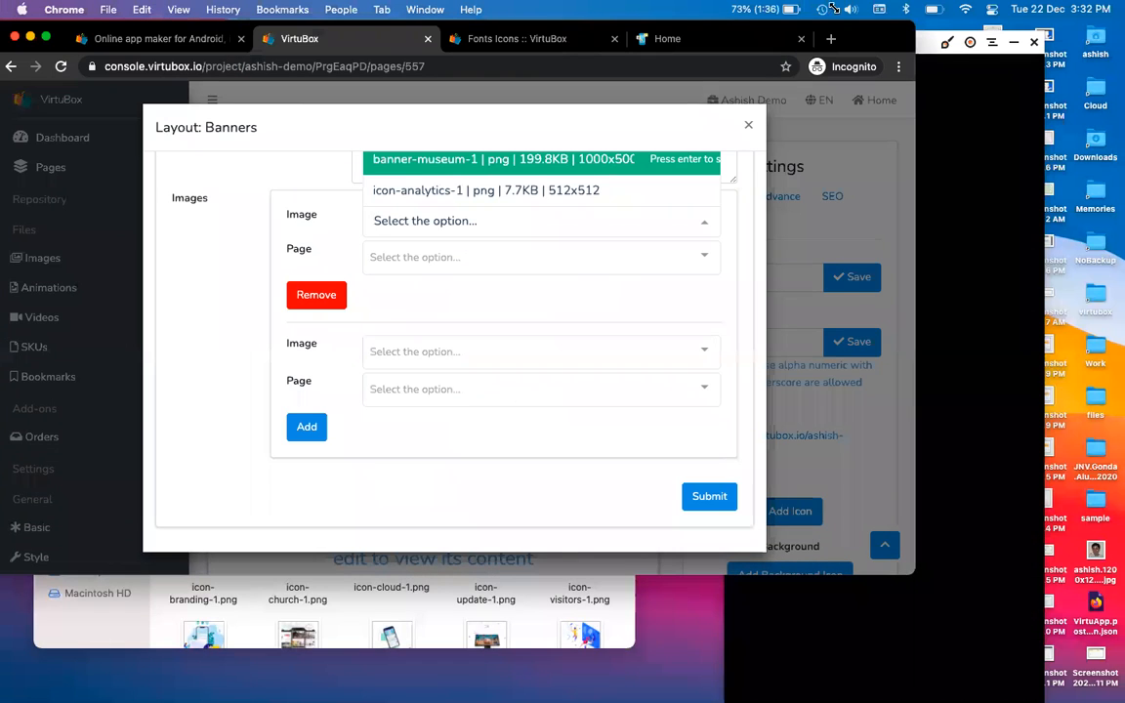
double_click(893, 33)
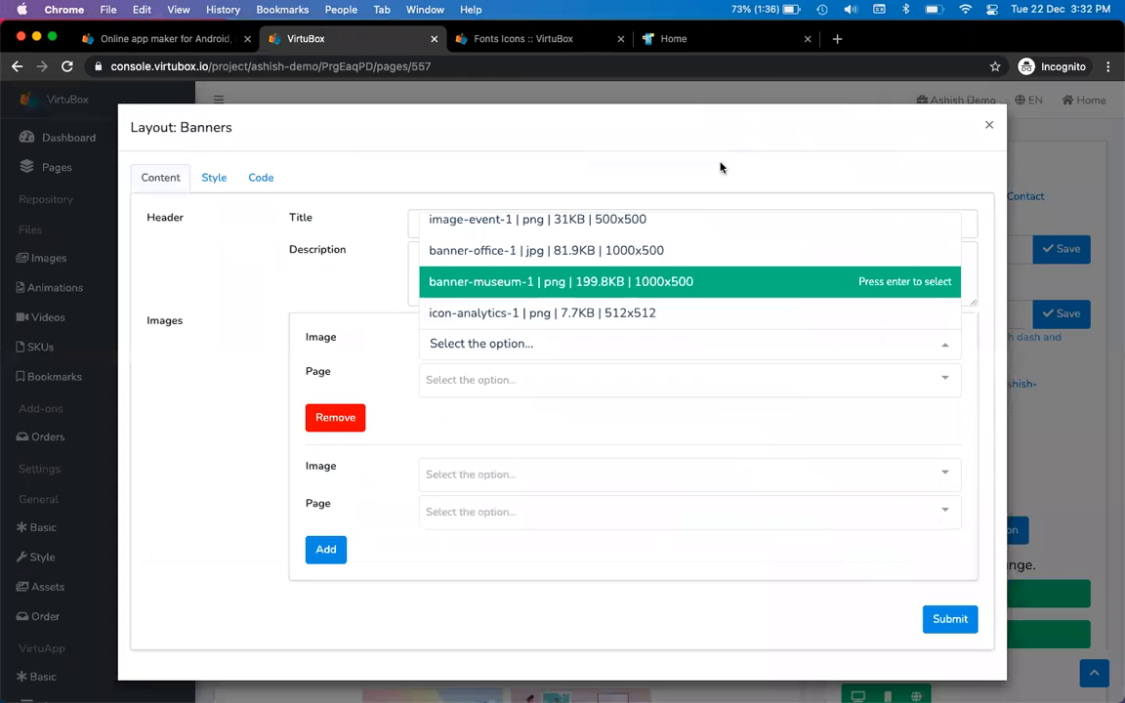
left_click(363, 298)
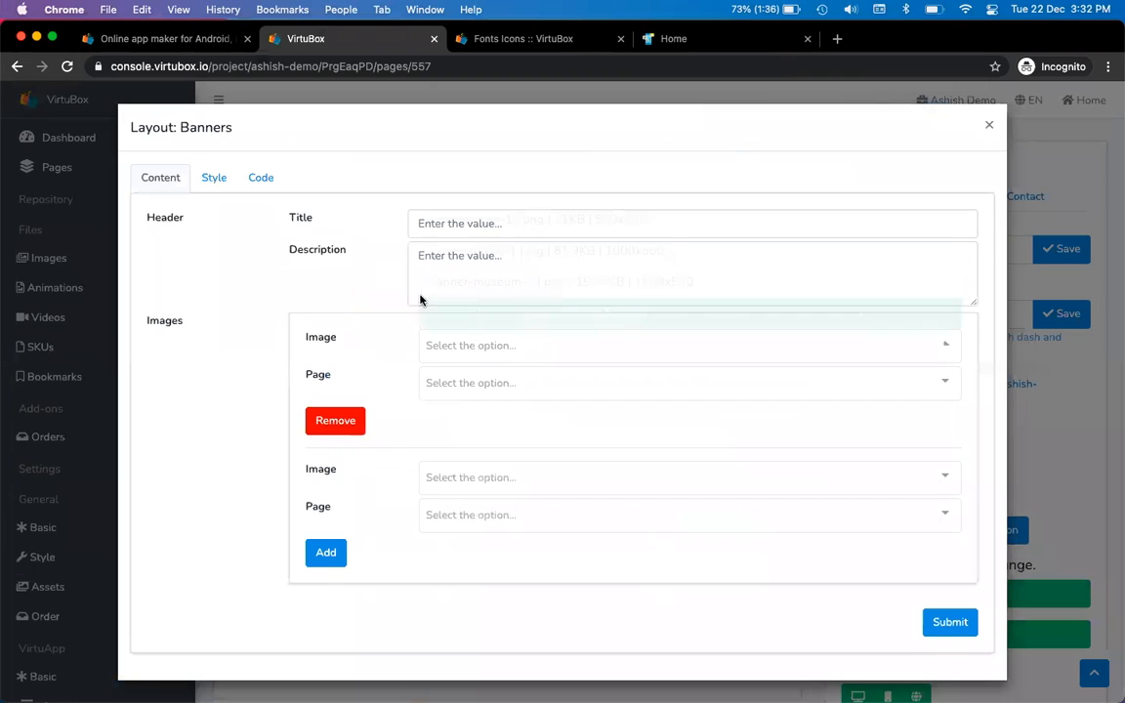
left_click(500, 342)
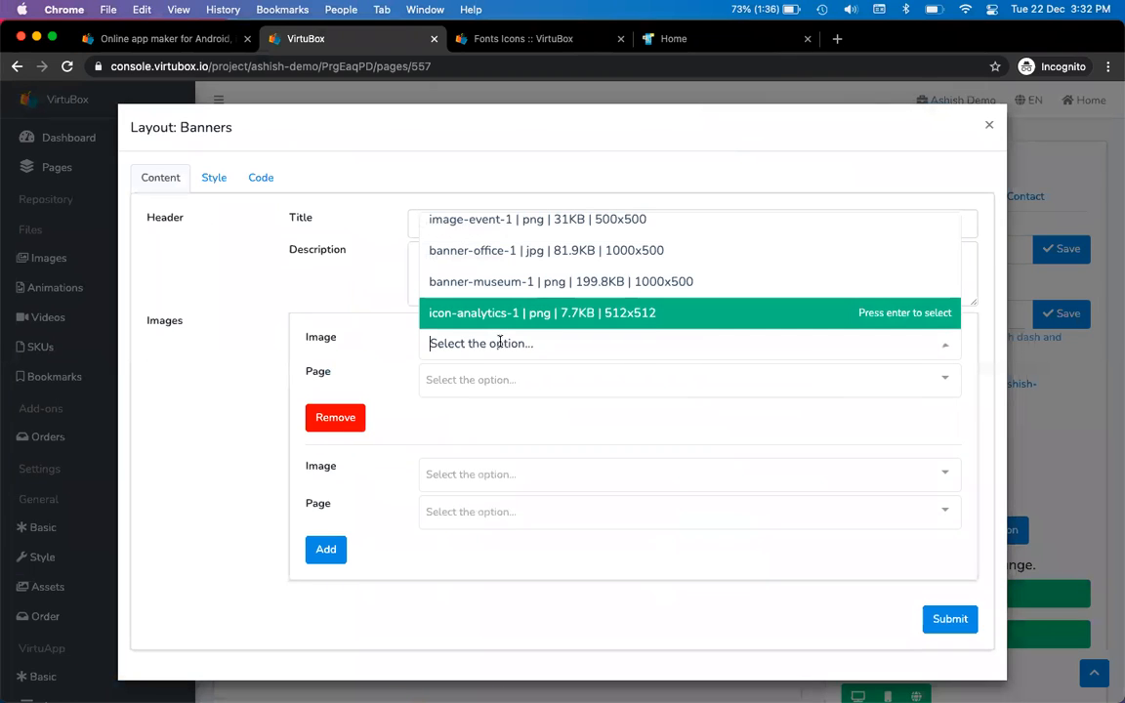
left_click(320, 281)
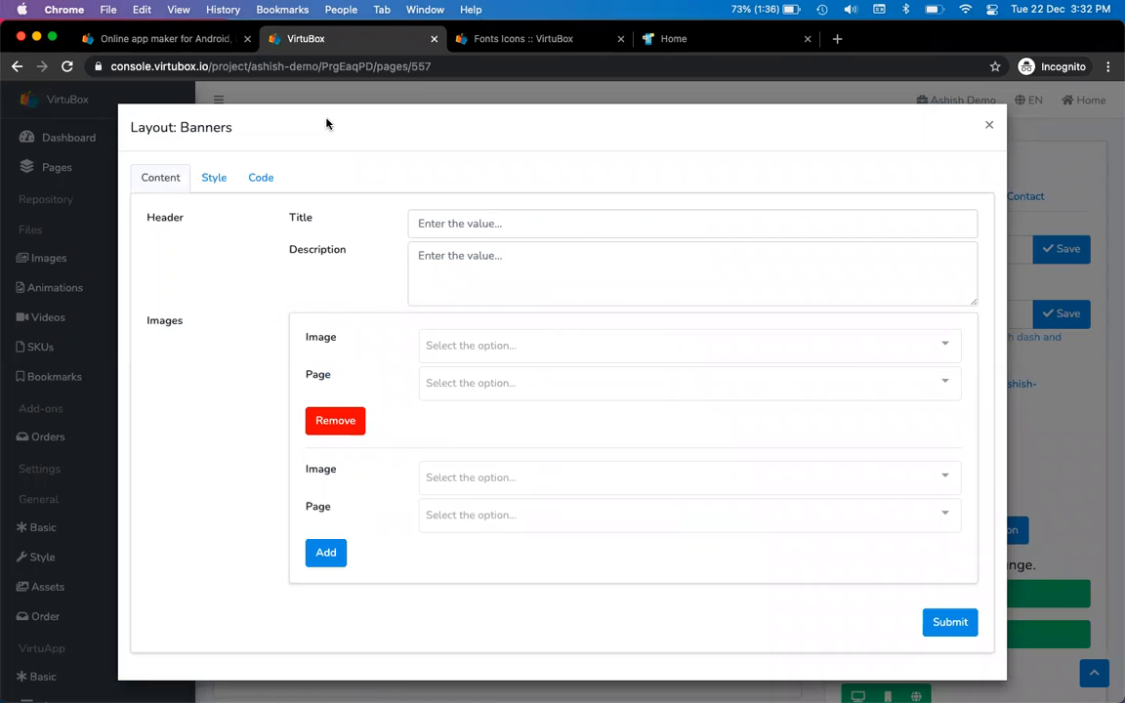
Dismiss the context menus, focus the banner Title field, and close the Banners dialog unsaved
right_click(273, 133)
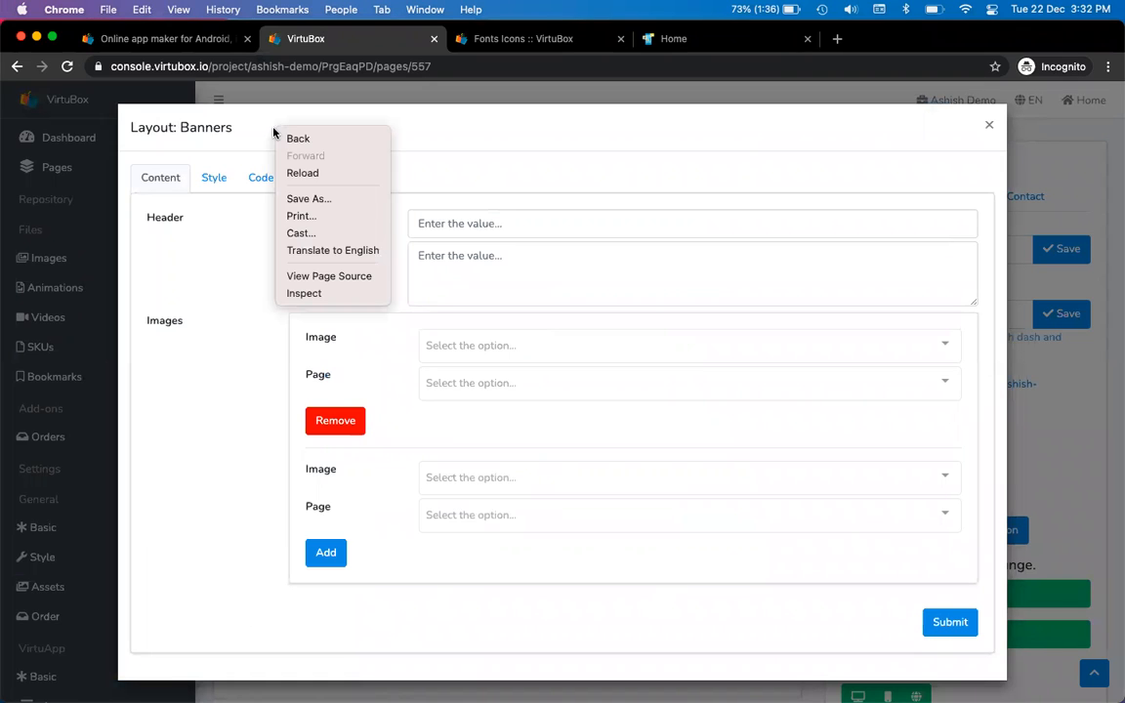
right_click(231, 643)
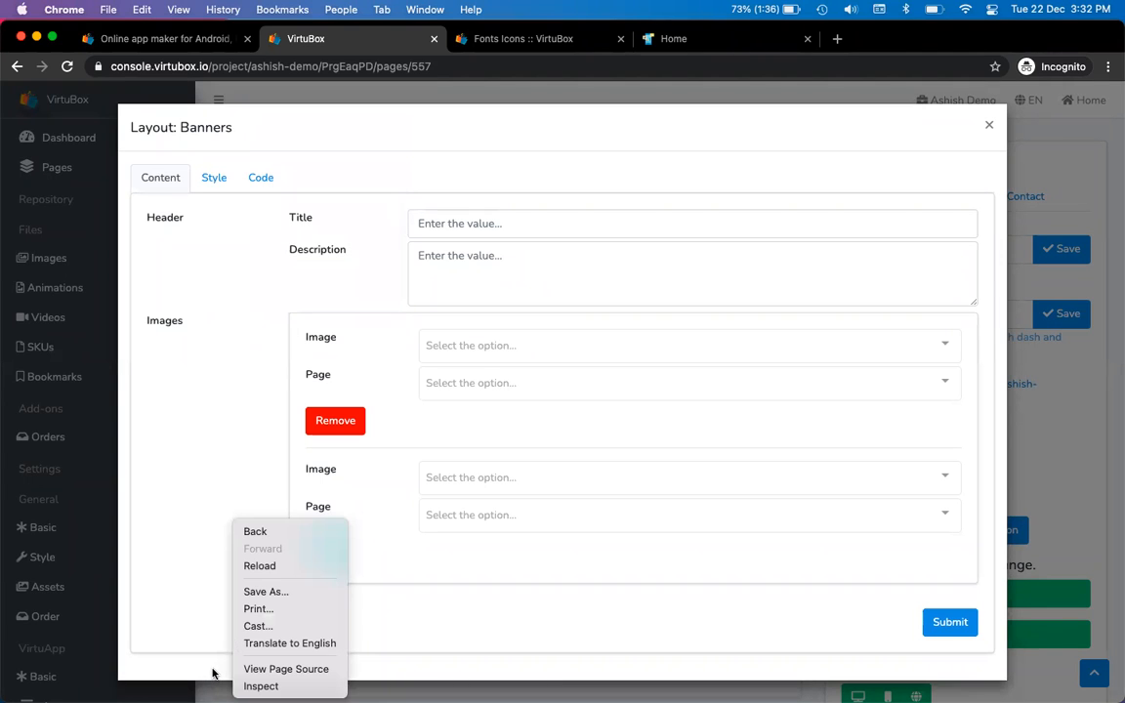
right_click(212, 672)
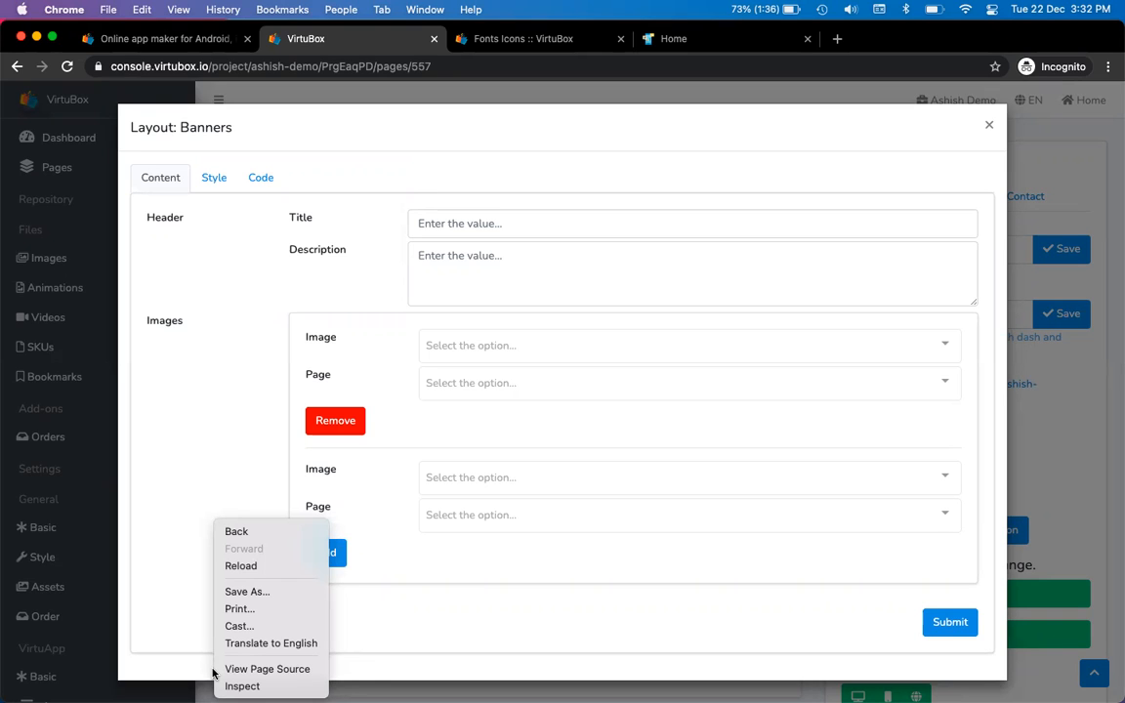
left_click(180, 498)
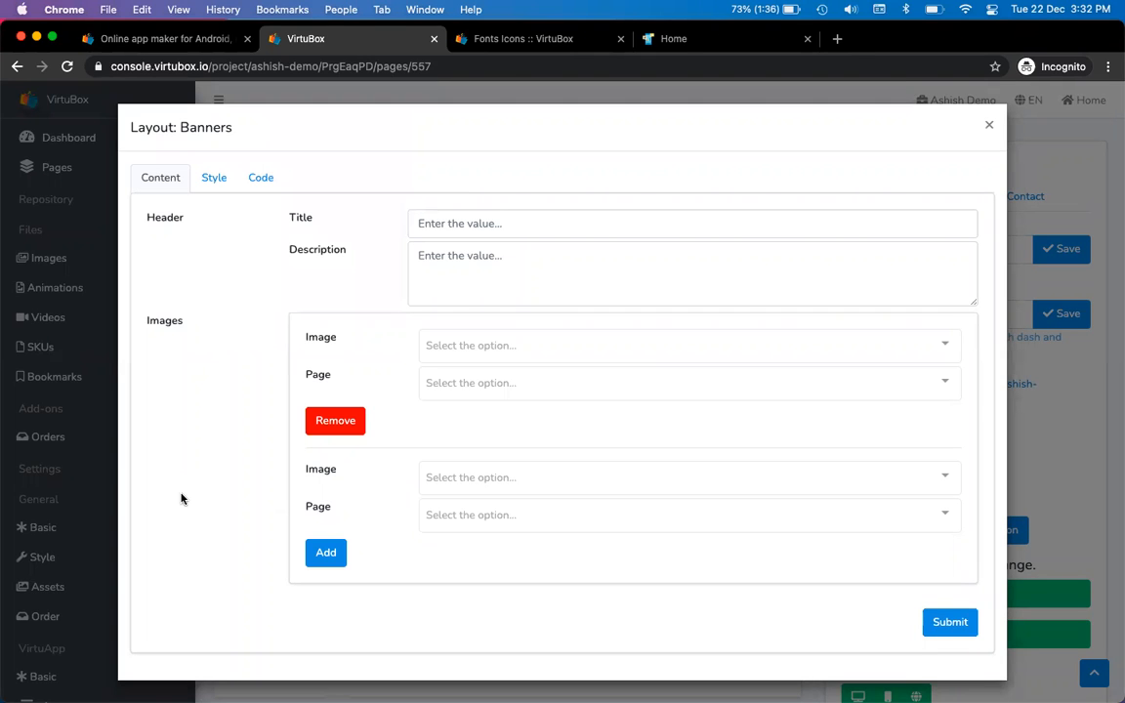
left_click(465, 218)
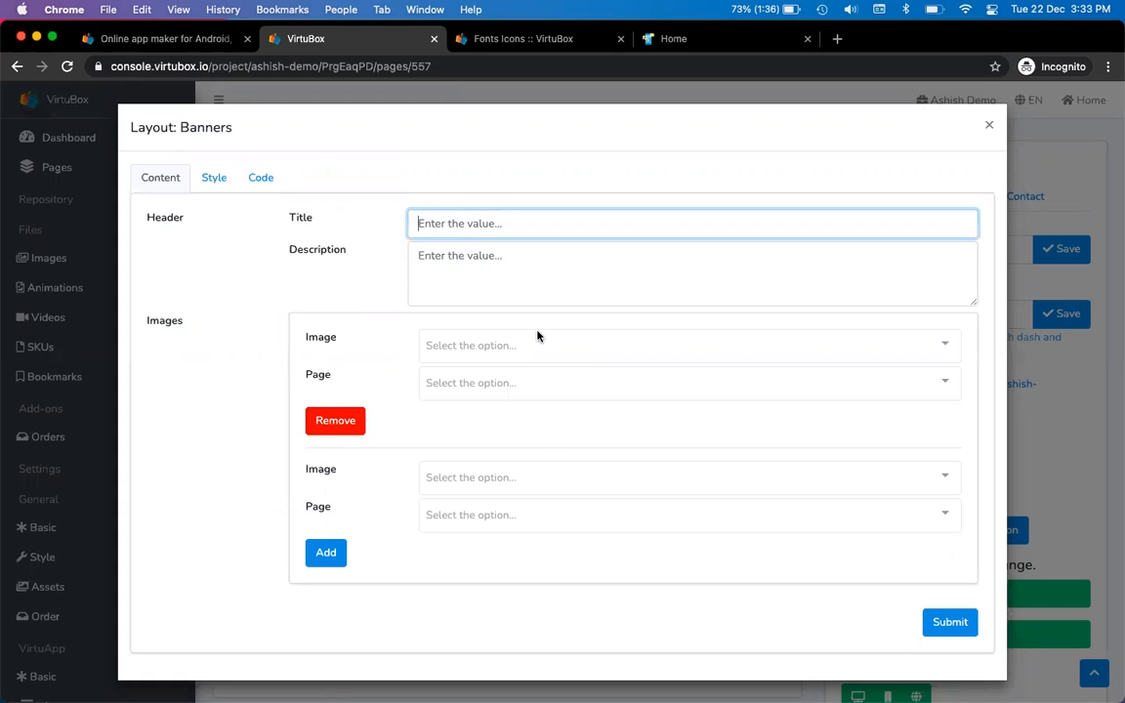
left_click(989, 125)
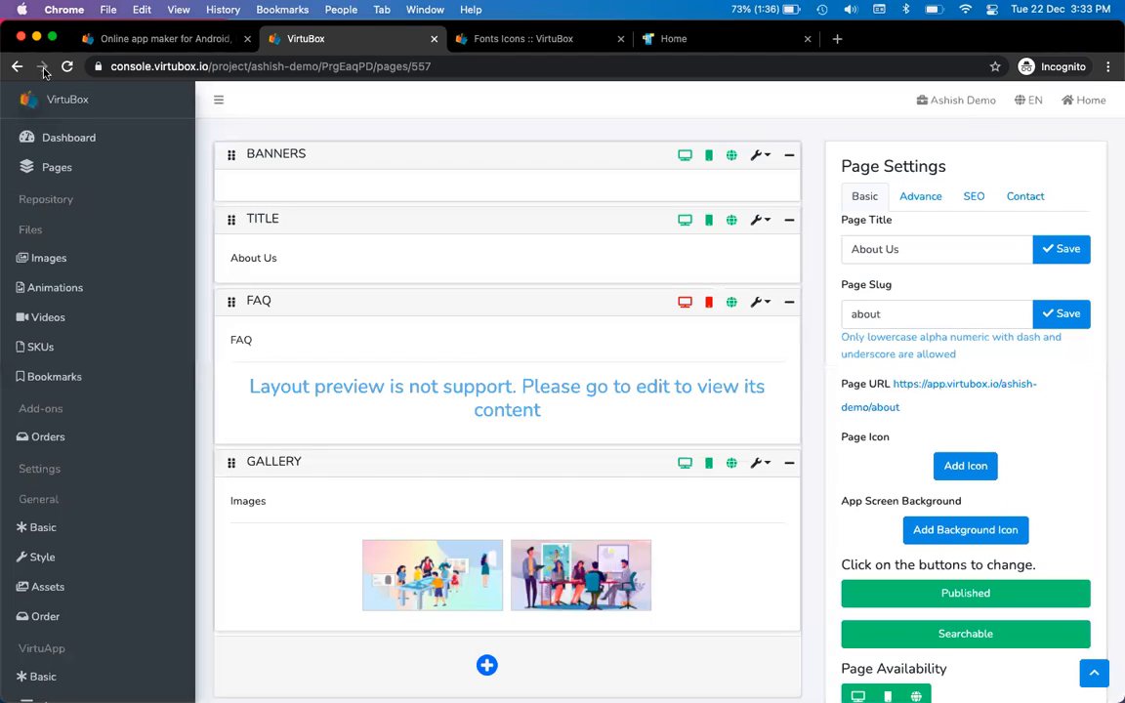
Reload the About Us editor and open VirtuWeb > Website Header, listing Home, About and Buy
left_click(68, 69)
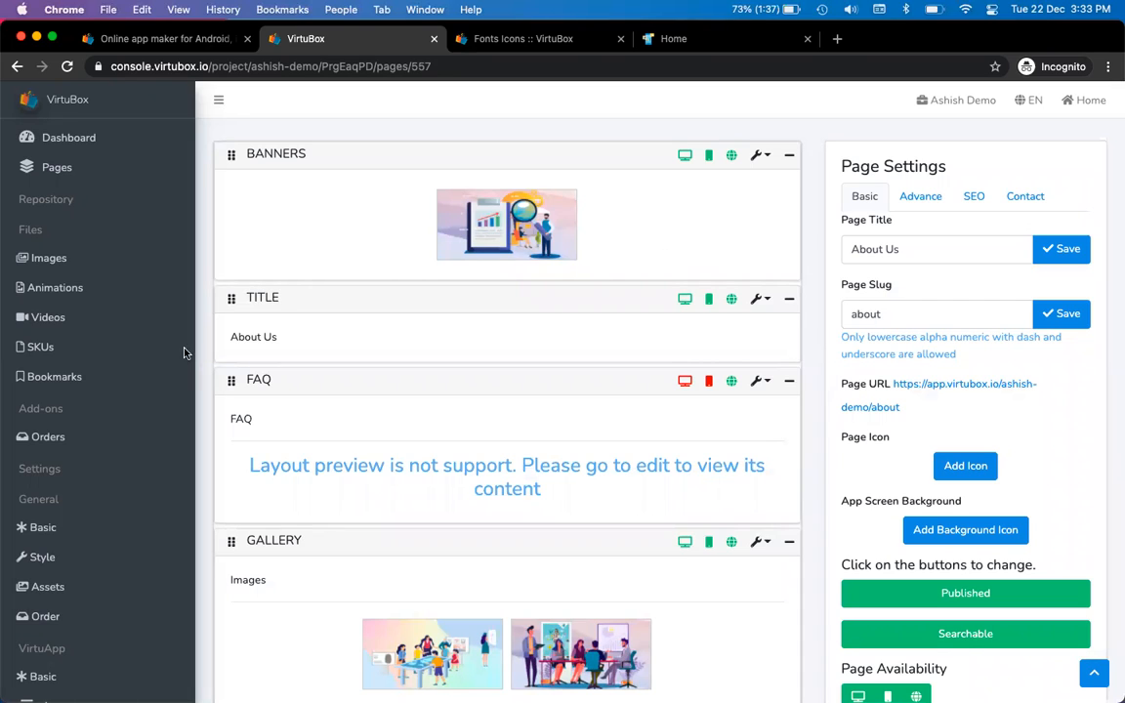
scroll(107, 397, "down", 5)
scroll(108, 397, "down", 2)
left_click(98, 598)
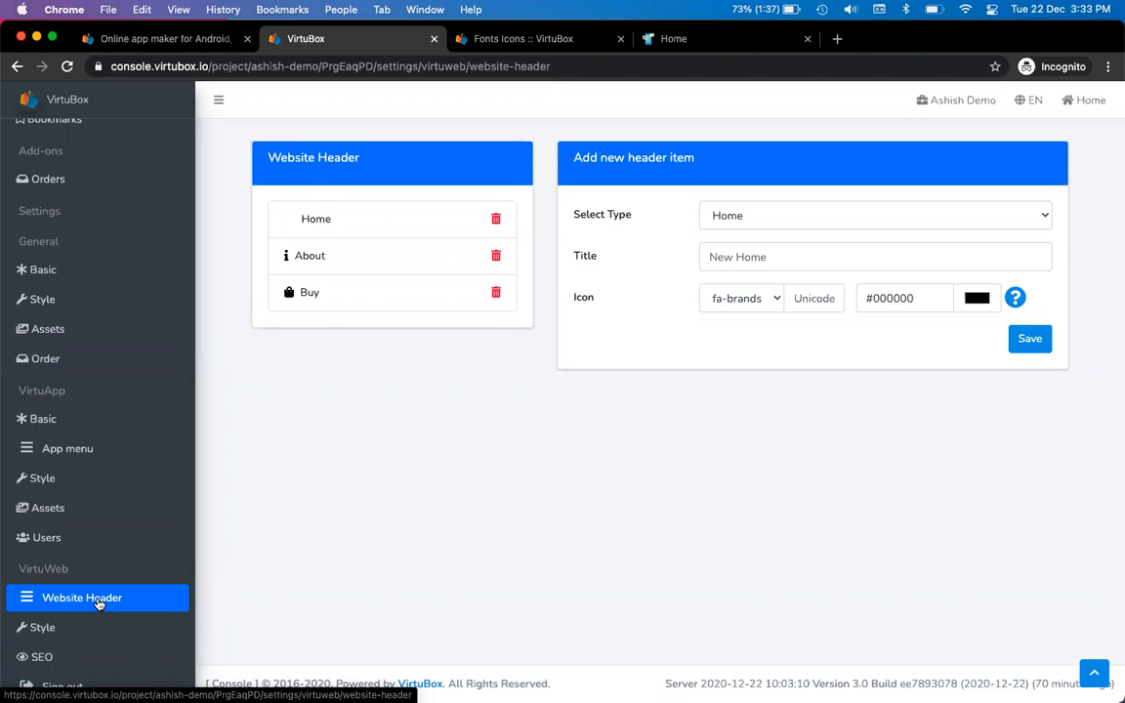
Review the VirtuApp App menu items, including About, then scroll the sidebar back up
left_click(92, 453)
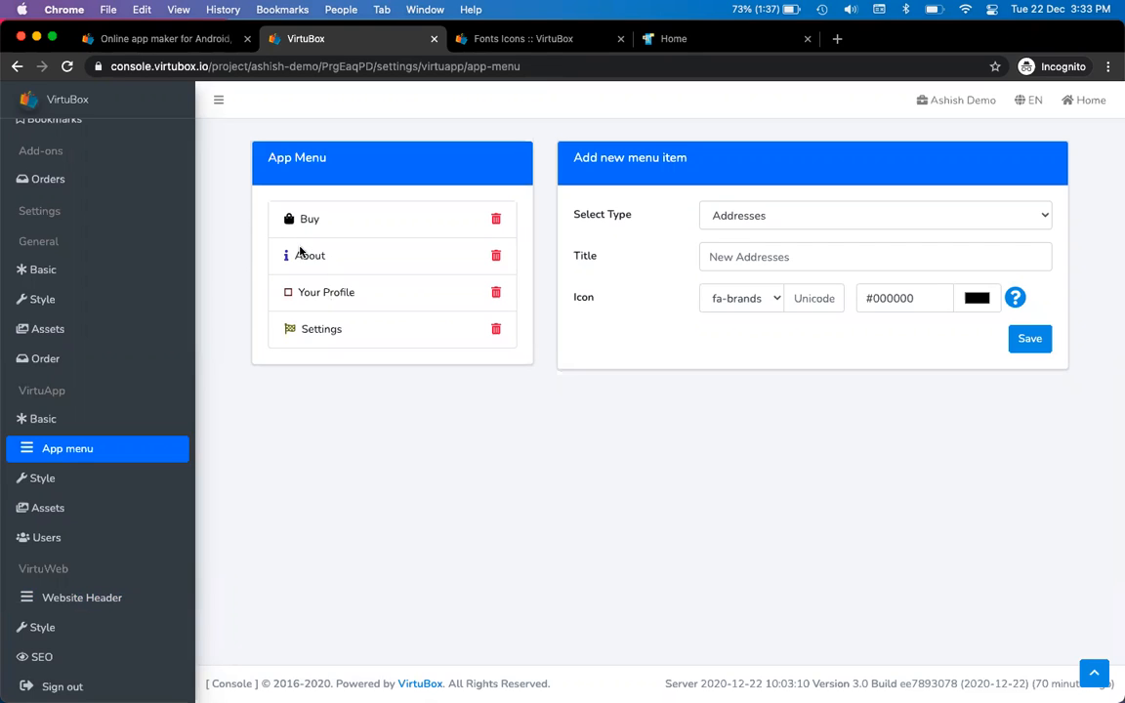
left_click_drag(292, 255, 343, 256)
left_click(346, 258)
scroll(87, 293, "up", 5)
Look over the New Product page in the editor, then return to the Pages list
left_click(62, 173)
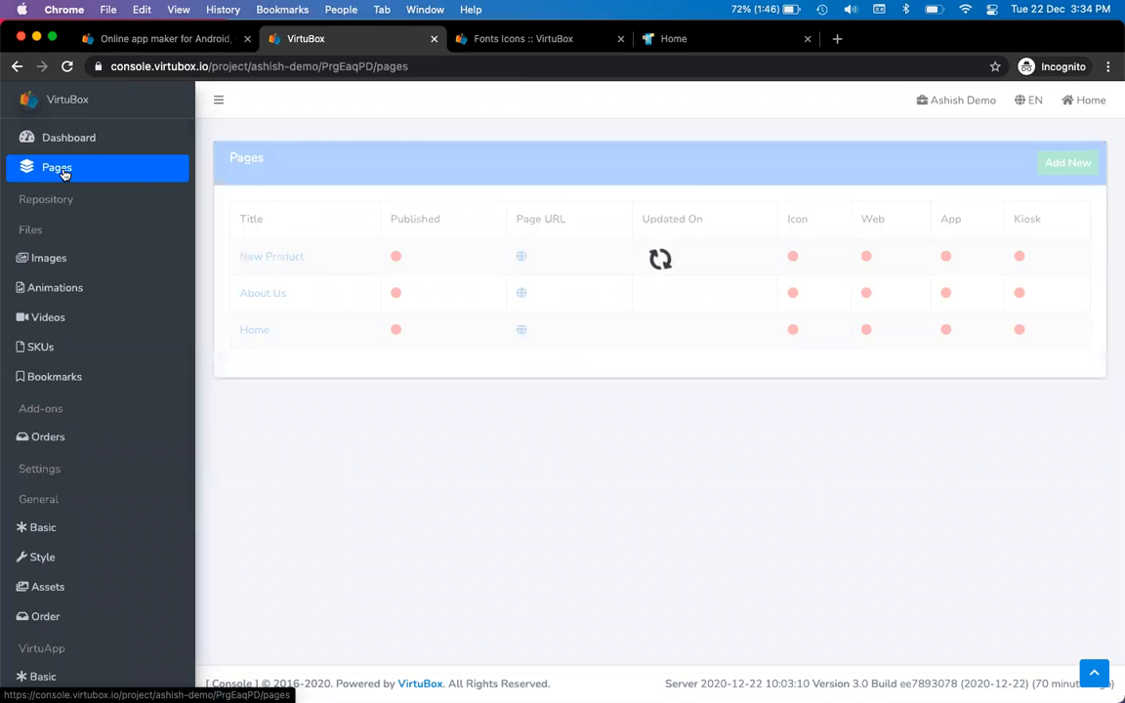
left_click(291, 256)
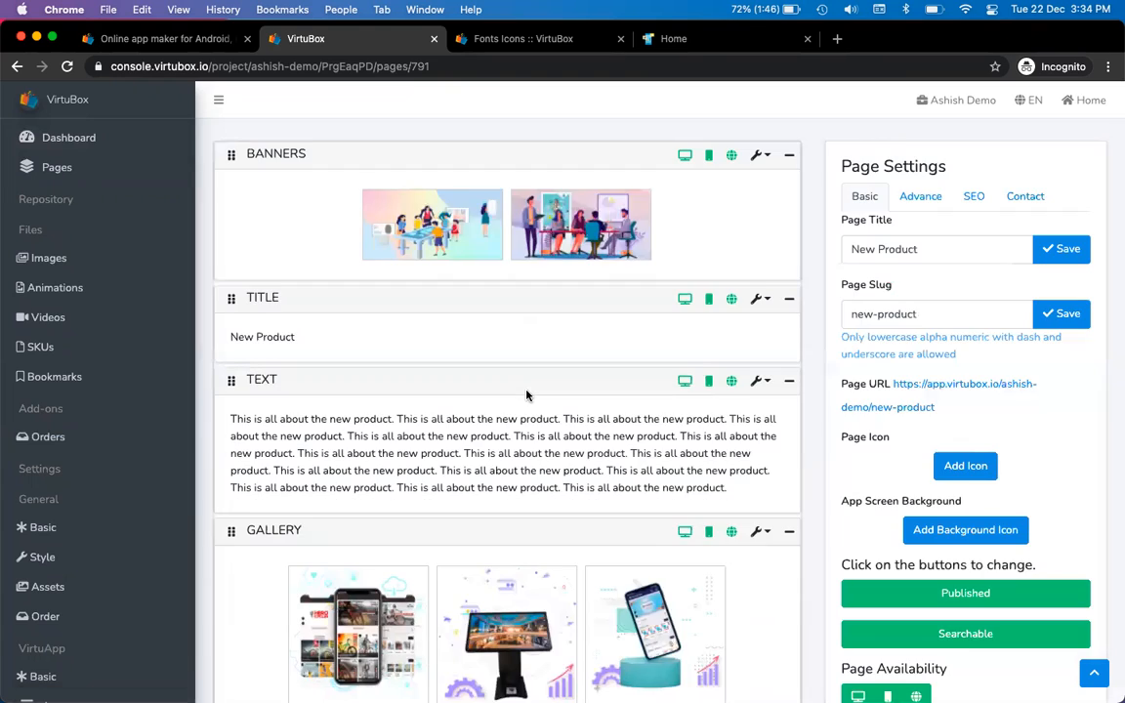
scroll(524, 395, "down", 5)
scroll(525, 395, "down", 5)
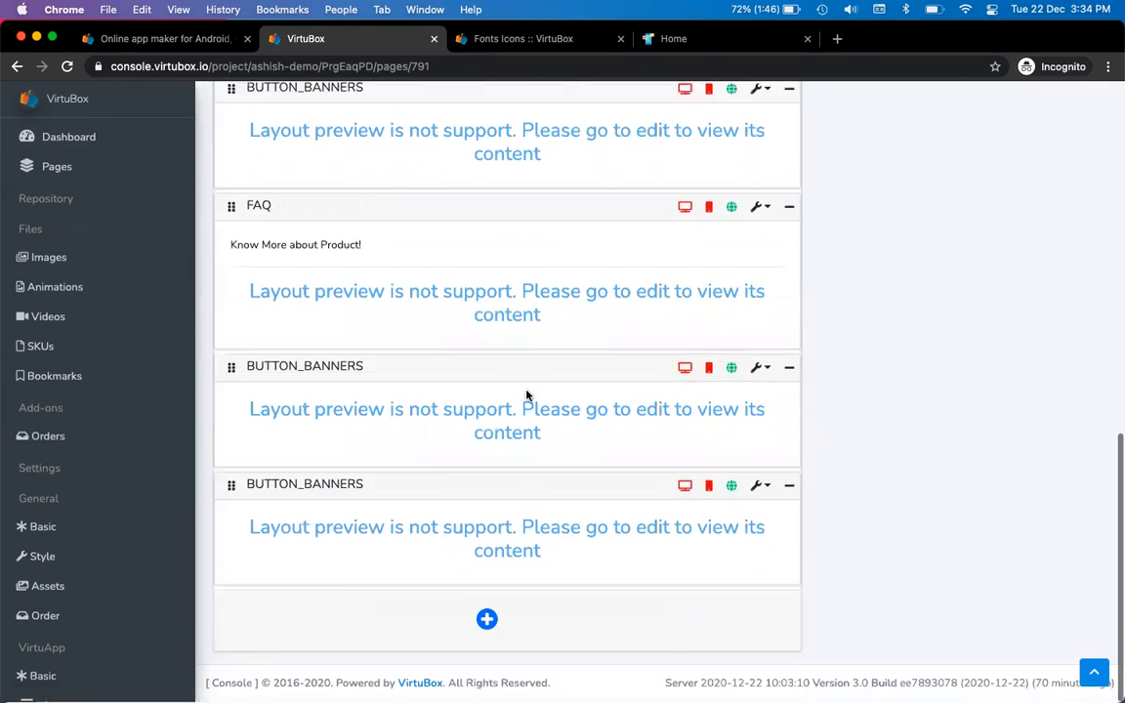
scroll(131, 176, "up", 10)
left_click(29, 166)
Open About Us, view its live page in a new tab, then return to the editor
left_click(254, 294)
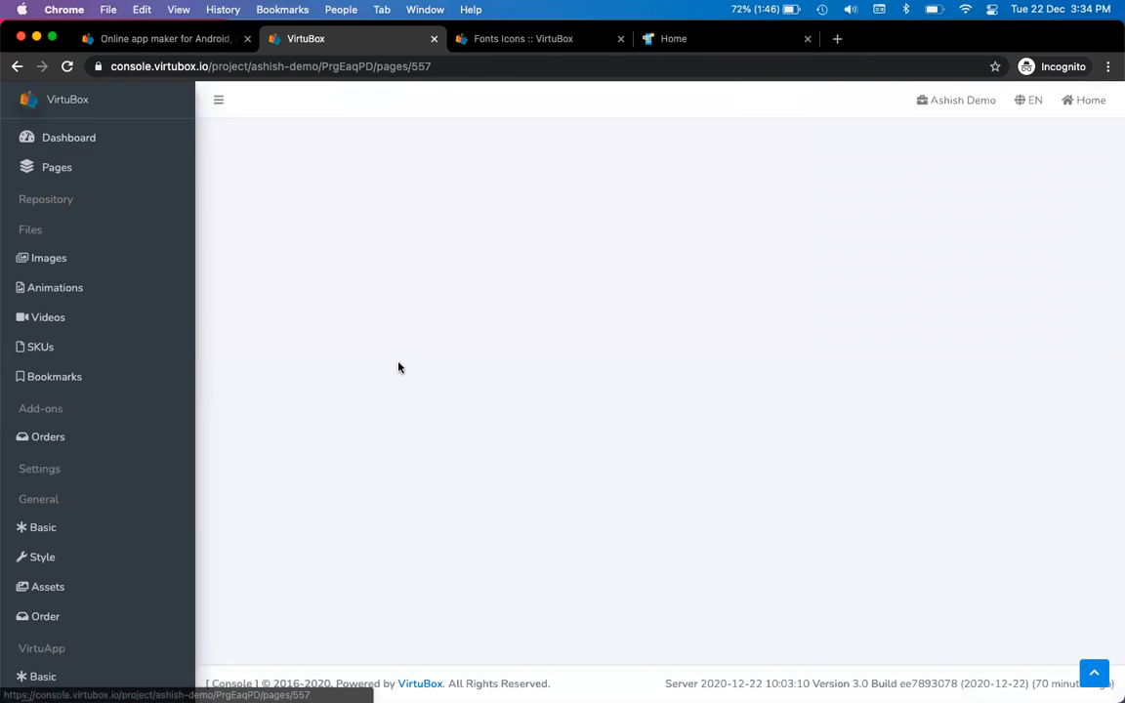
scroll(544, 416, "down", 2)
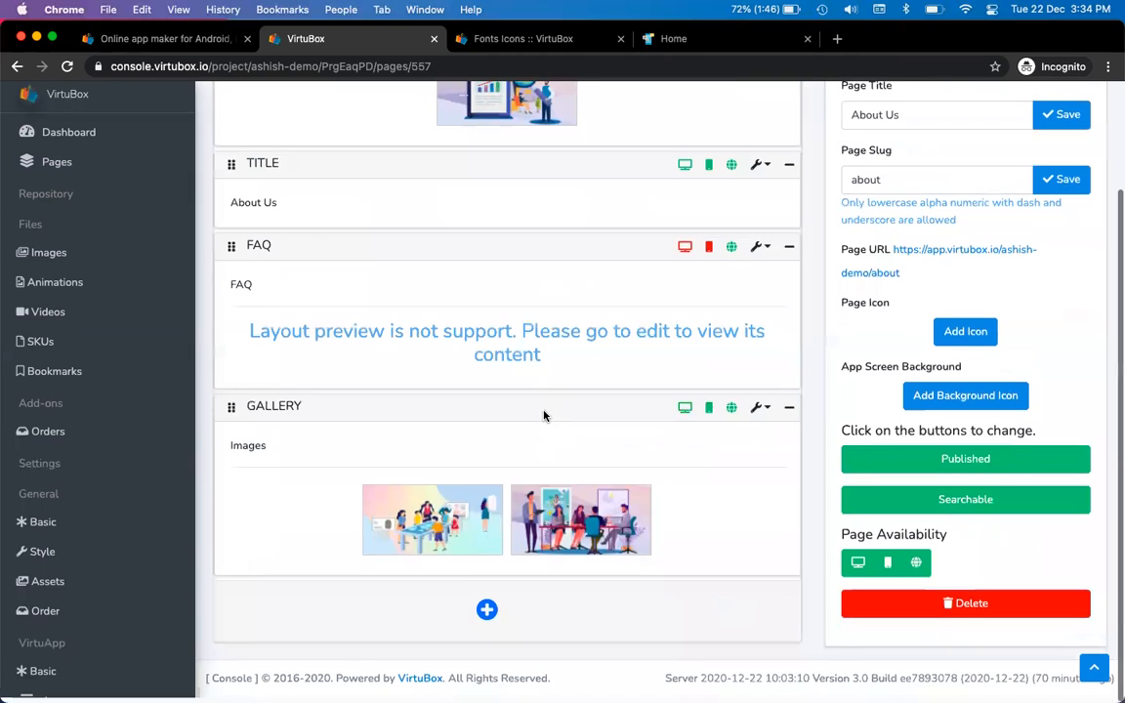
scroll(544, 416, "up", 1)
scroll(544, 416, "up", 1)
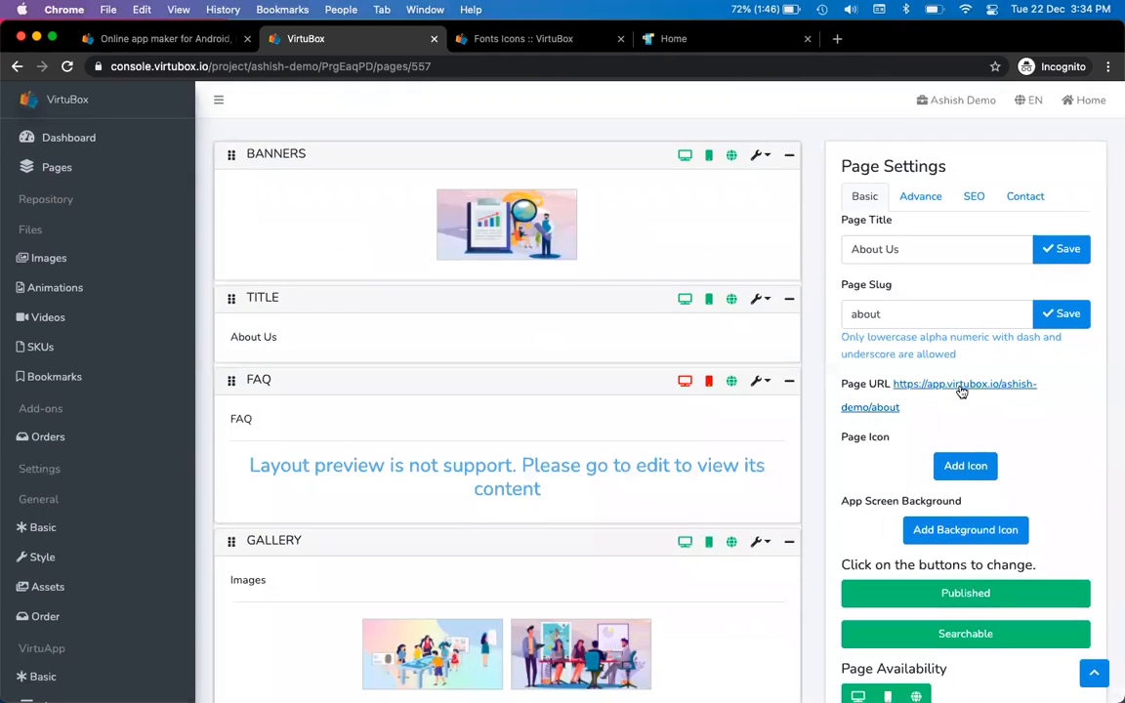
left_click(961, 391)
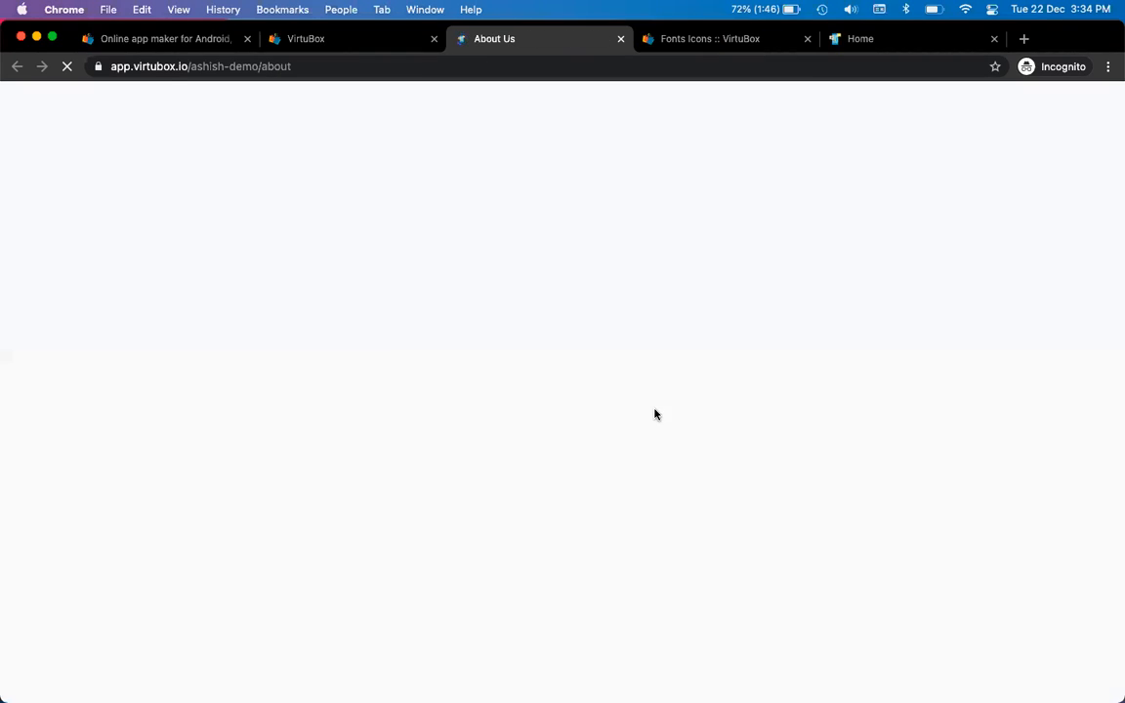
scroll(654, 415, "down", 2)
scroll(655, 415, "down", 5)
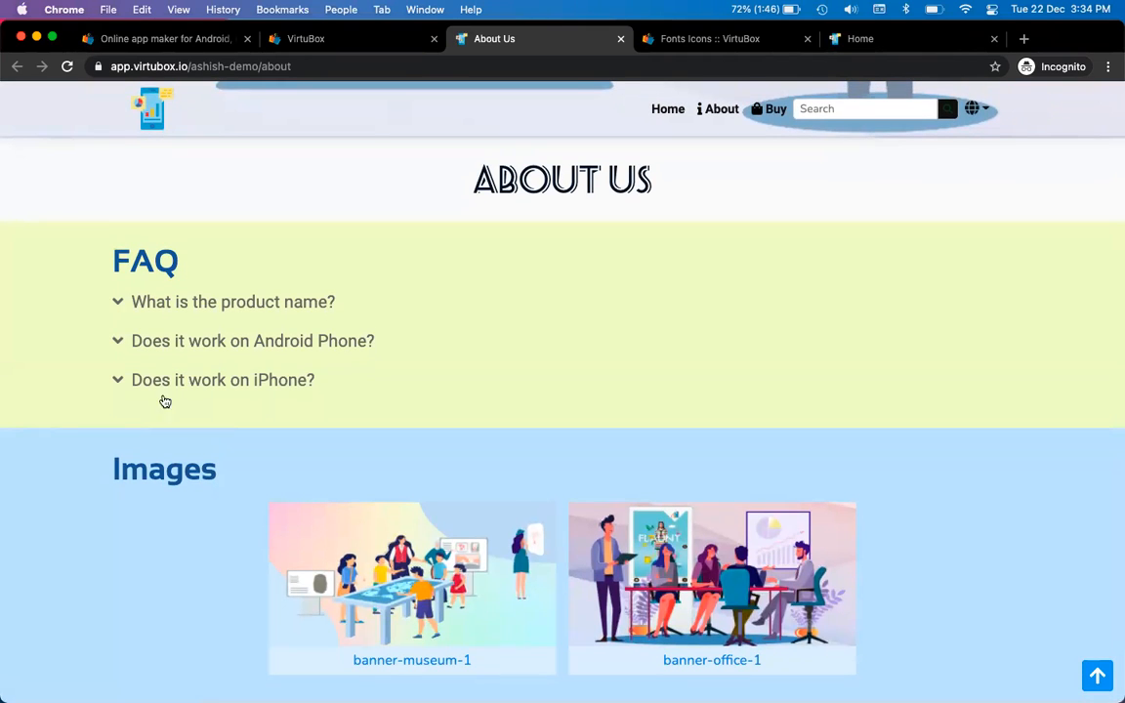
key("ctrl+shift+Tab")
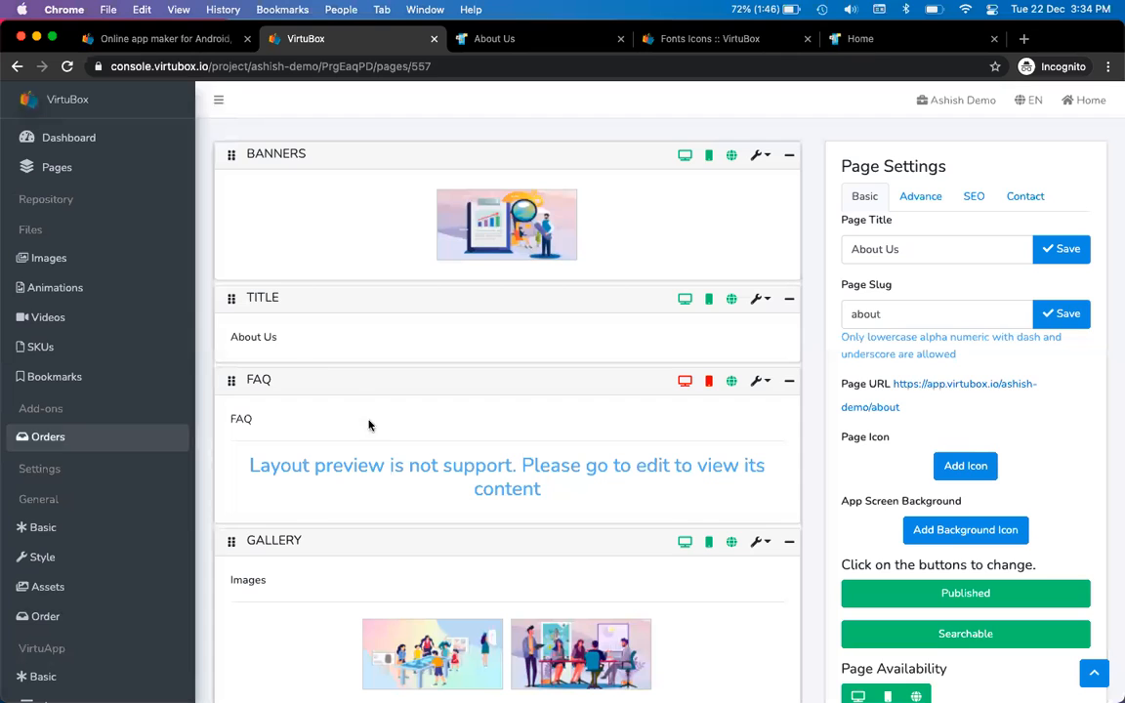
scroll(377, 447, "down", 3)
Add a new Table layout block after the FAQ block on the About Us page
left_click(764, 256)
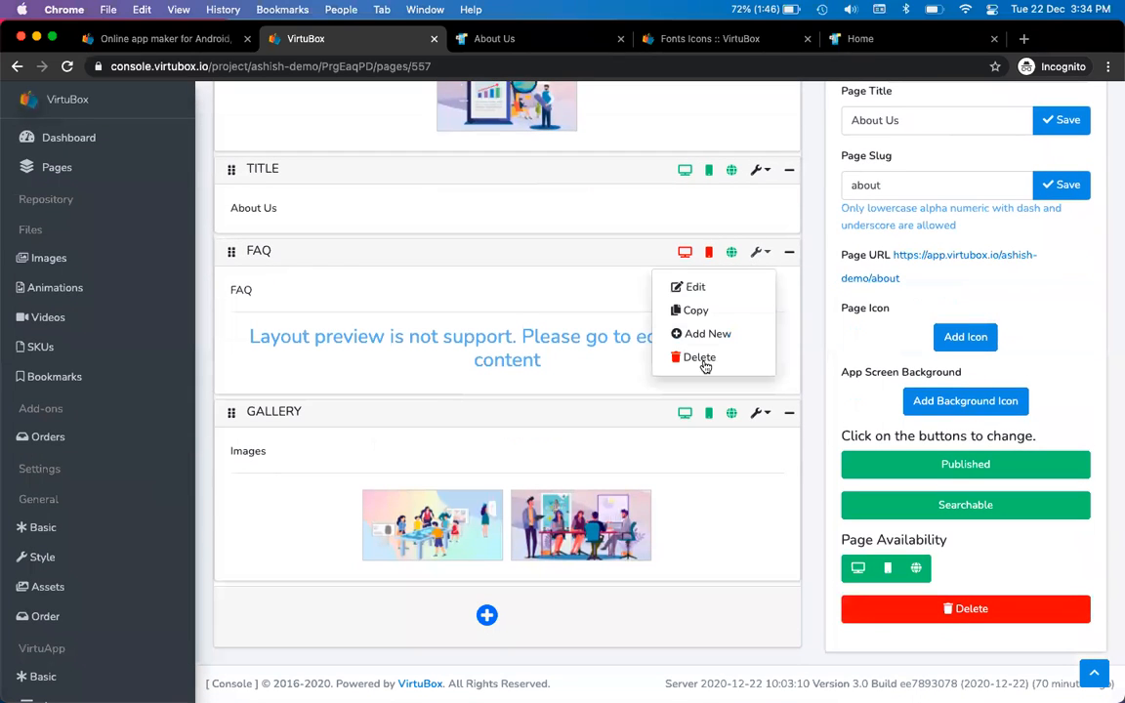
left_click(720, 336)
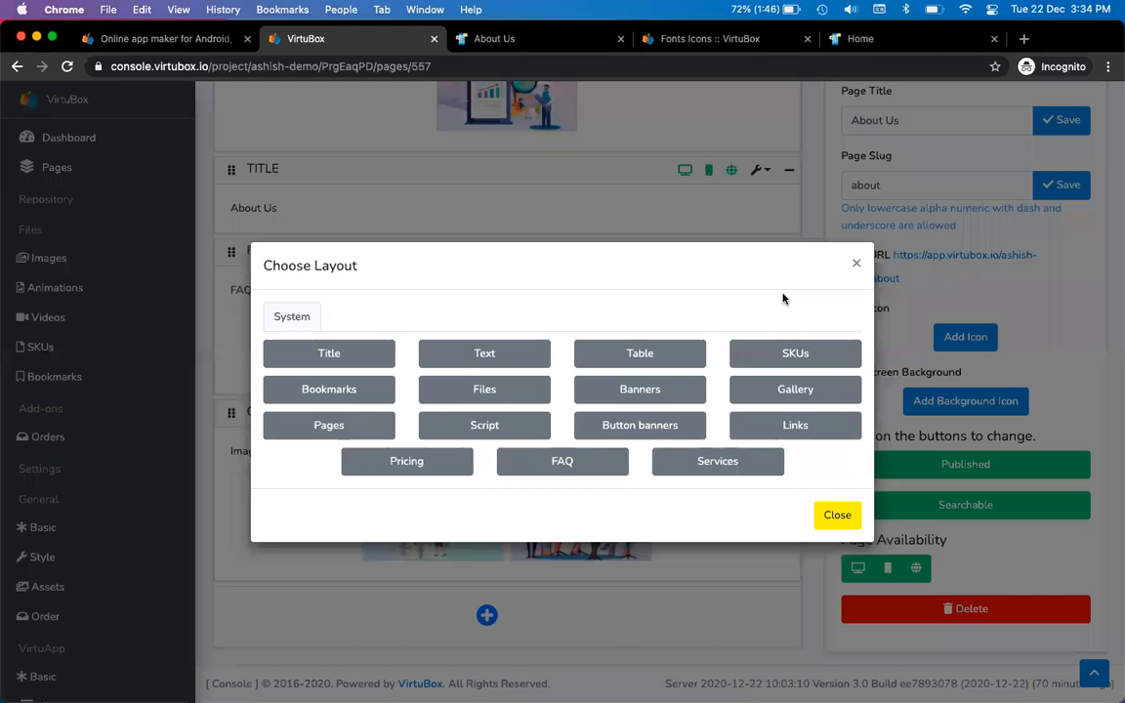
left_click(853, 261)
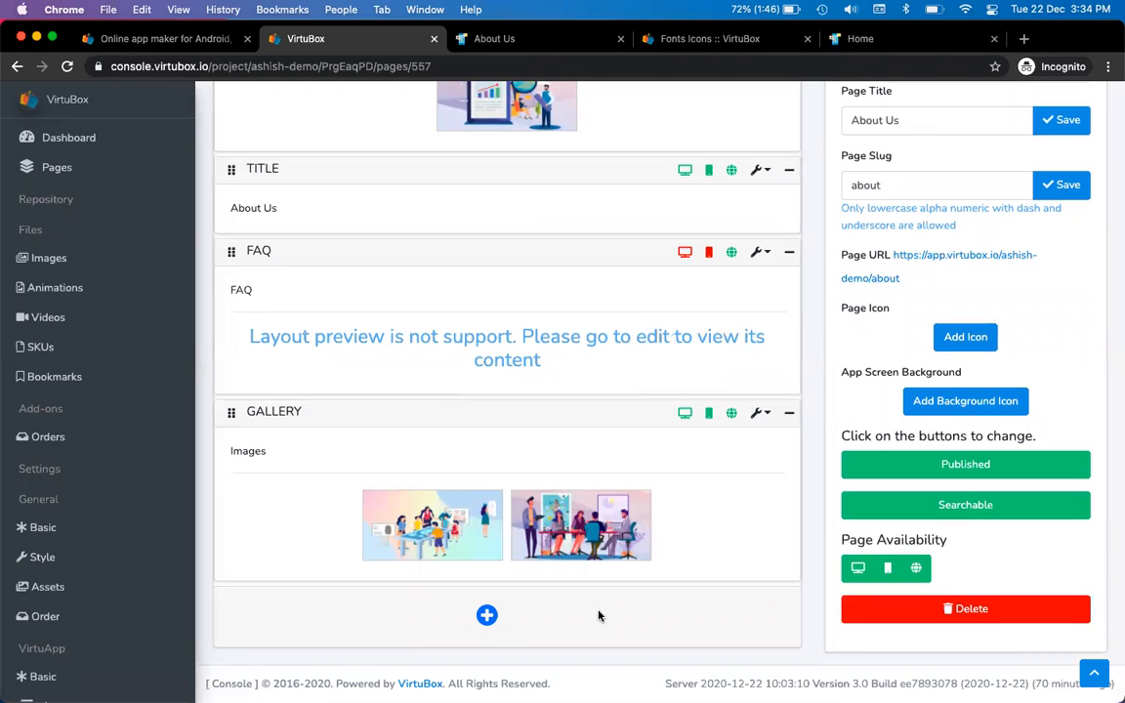
left_click(760, 252)
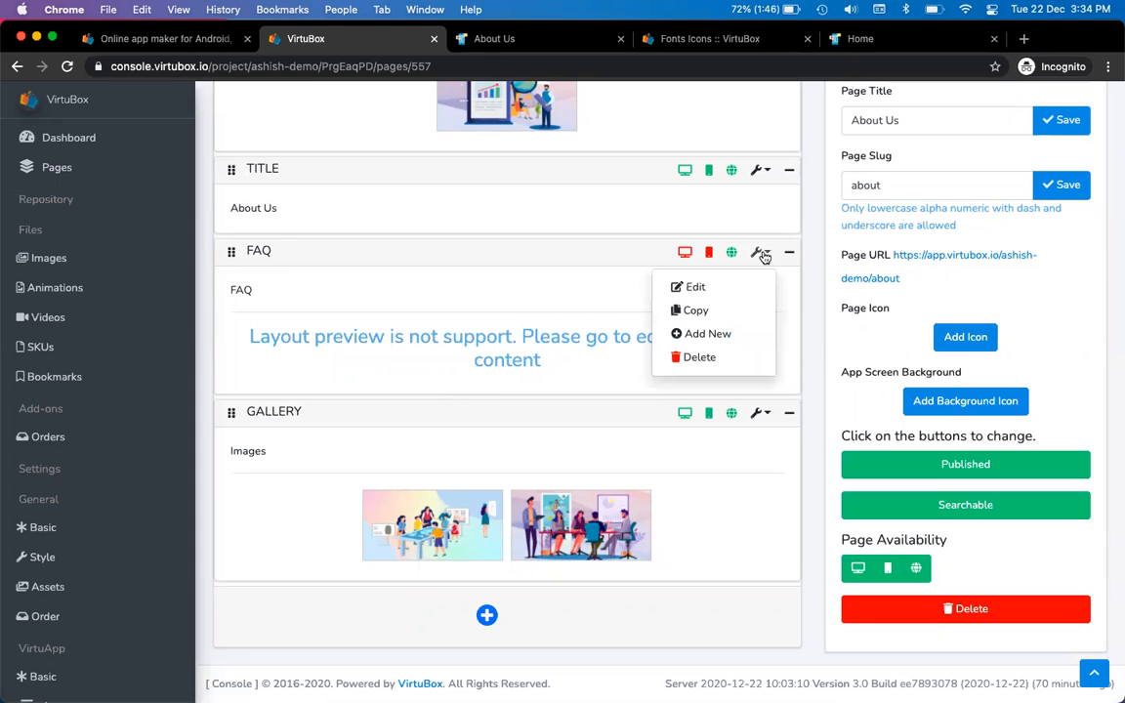
left_click(712, 335)
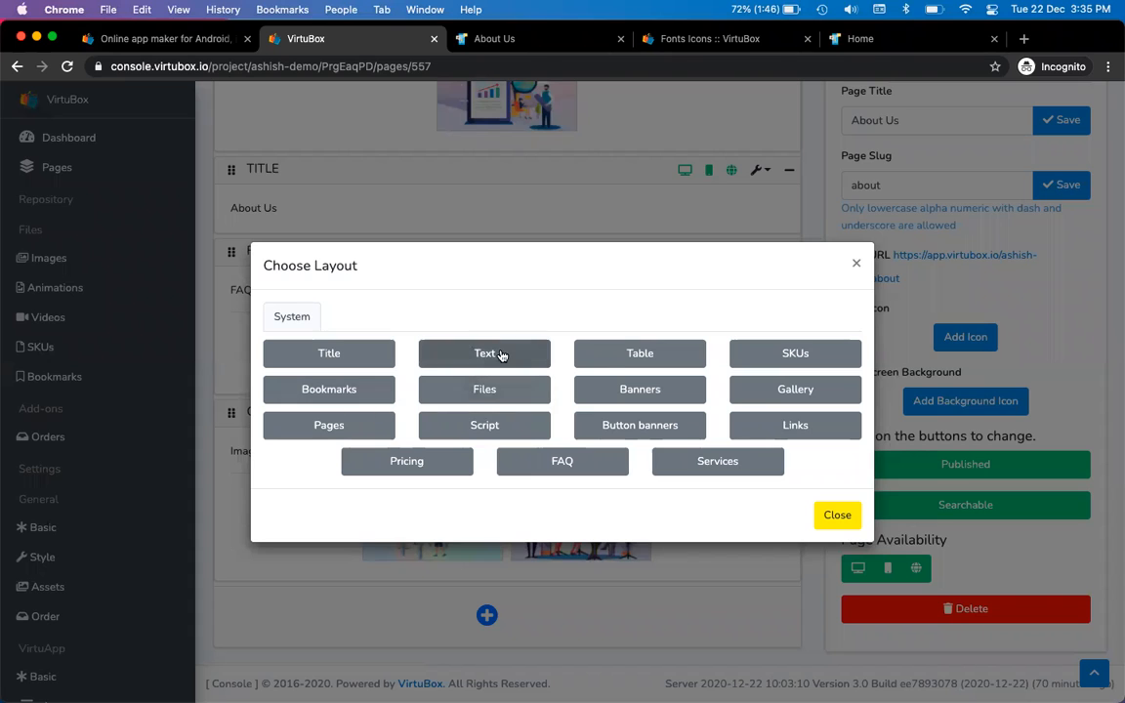
left_click(625, 355)
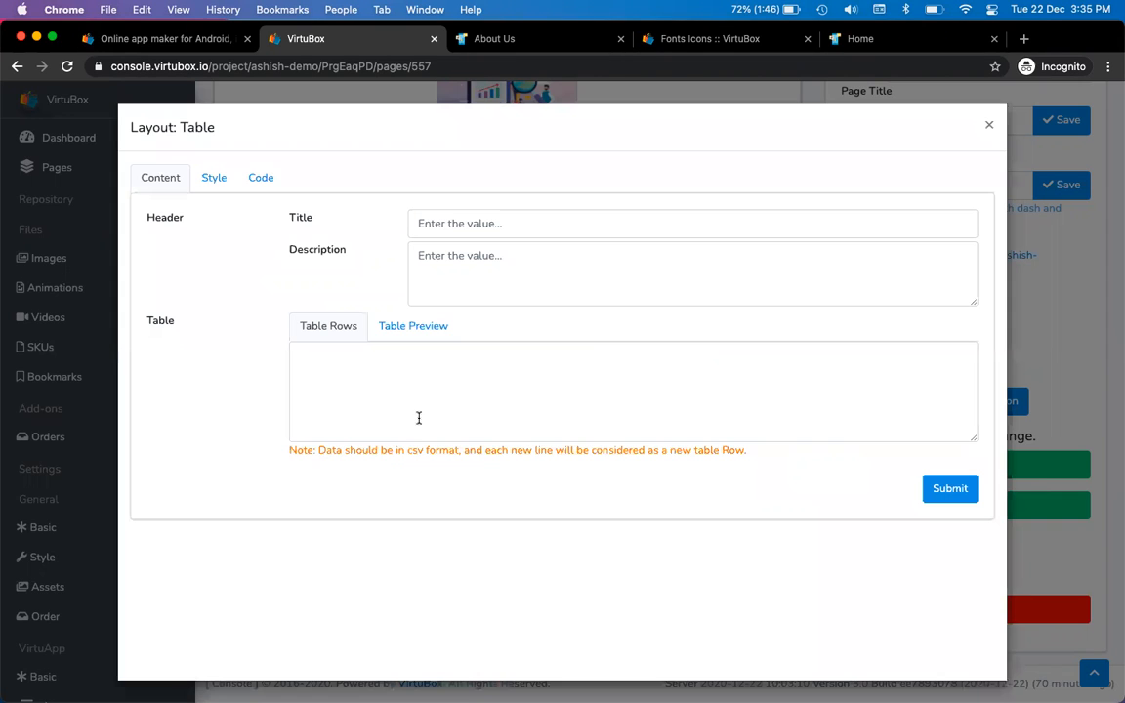
Enter the CSV header row Name,City,Age in Table Rows and preview it
left_click(442, 402)
left_click_drag(318, 451, 458, 452)
left_click(490, 364)
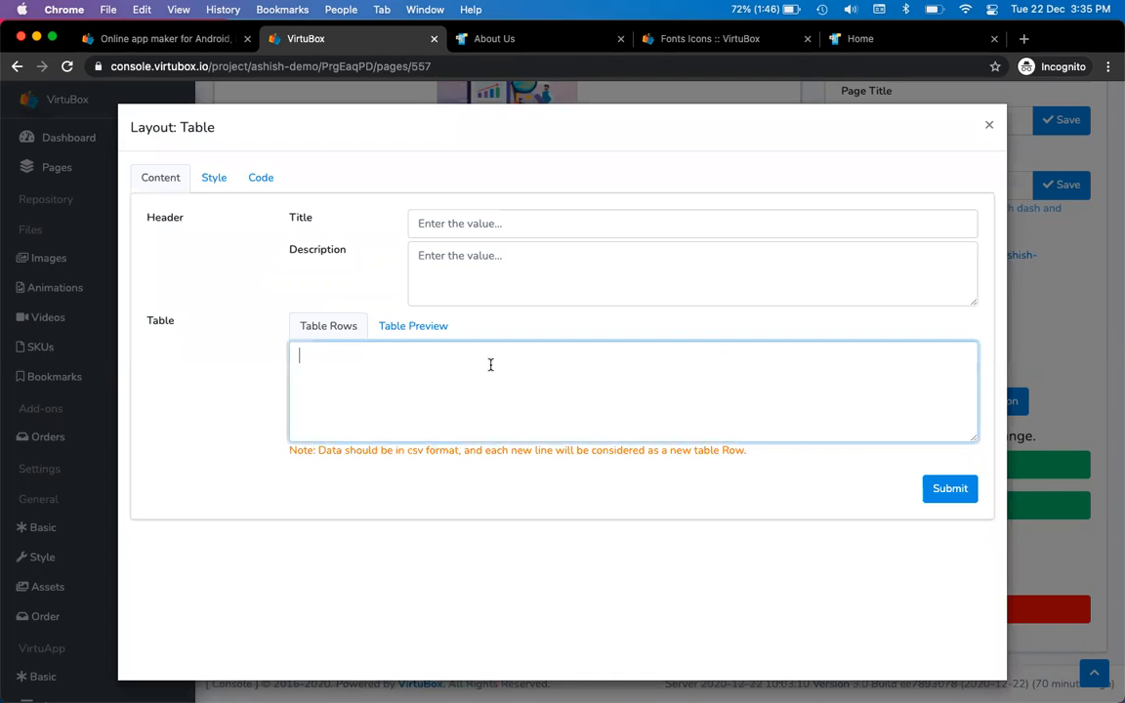
type("Name,Ca")
key("BackSpace")
type("ls")
key("BackSpace")
key("BackSpace")
key("BackSpace")
type("Add")
key("BackSpace")
key("BackSpace")
key("BackSpace")
key("BackSpace")
type(",City,Age")
left_click(421, 328)
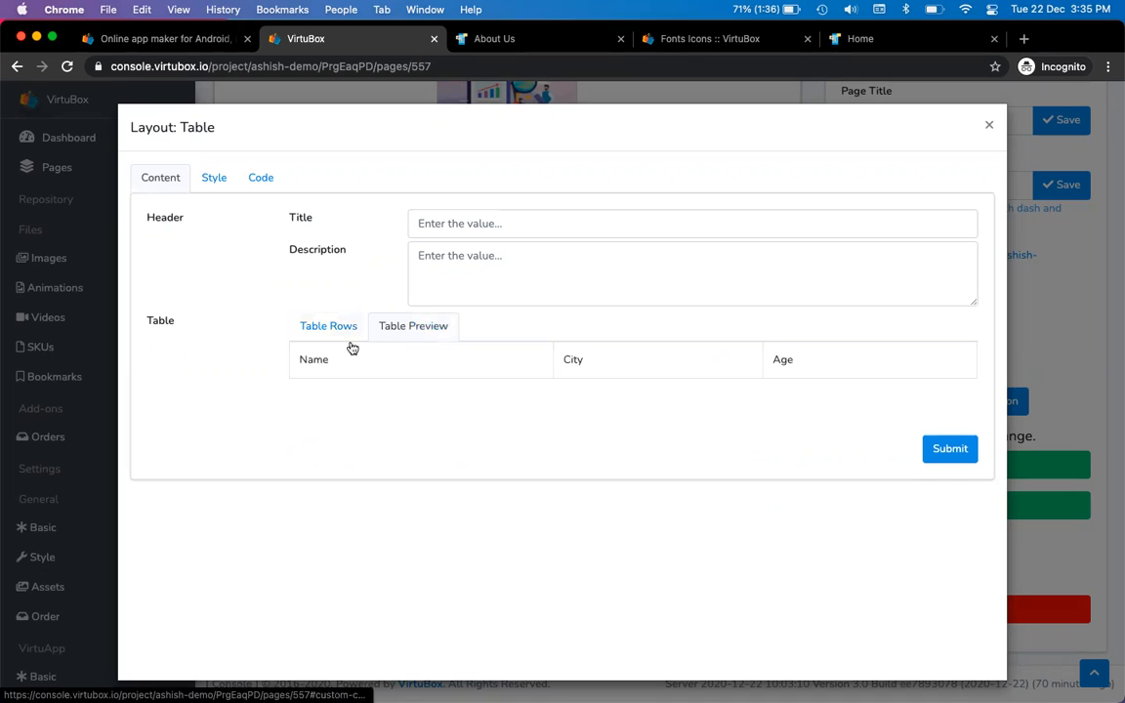
left_click(321, 330)
Add two people's data rows (Noida, 36 and Delhi, 38) and preview the rendered table
left_click(394, 364)
key("Return")
type("Ashis")
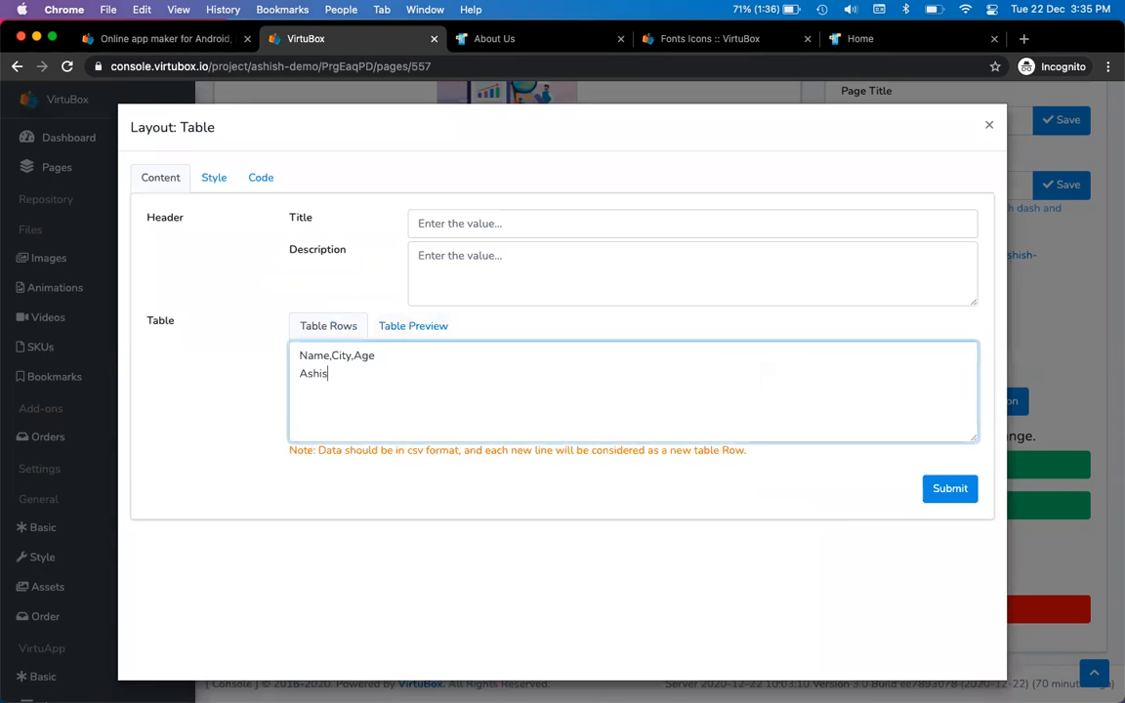
type("sh,Noida,36,")
key("Return")
type("Prakash,")
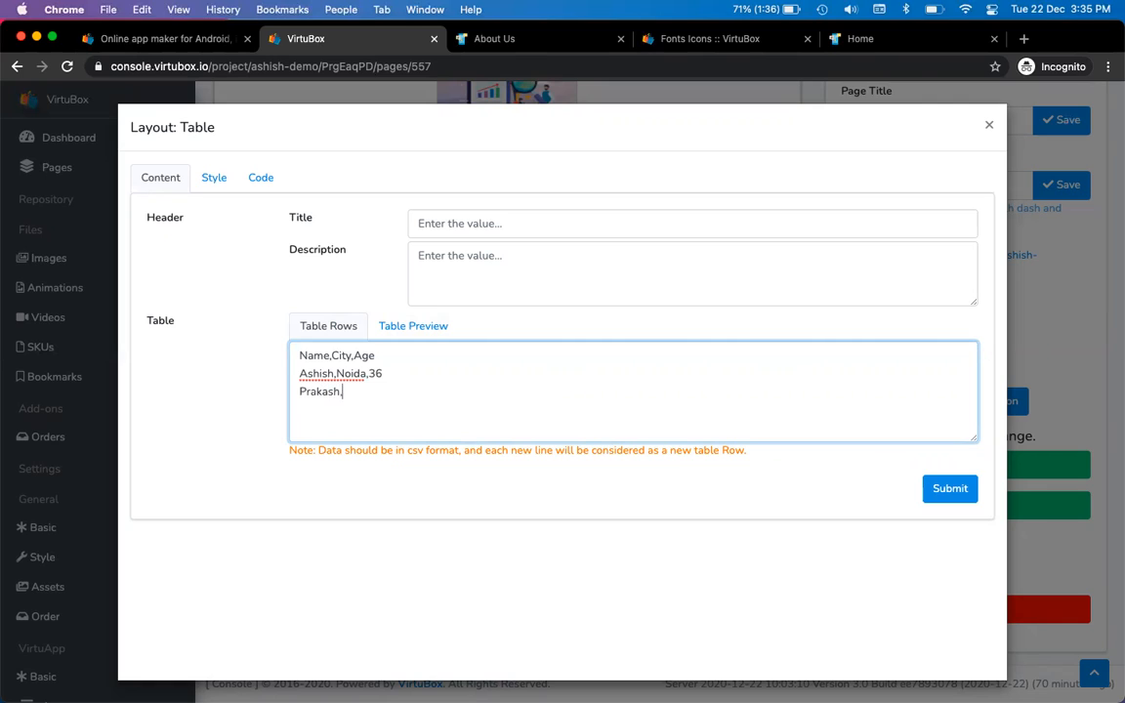
type("Delhi,")
type("38")
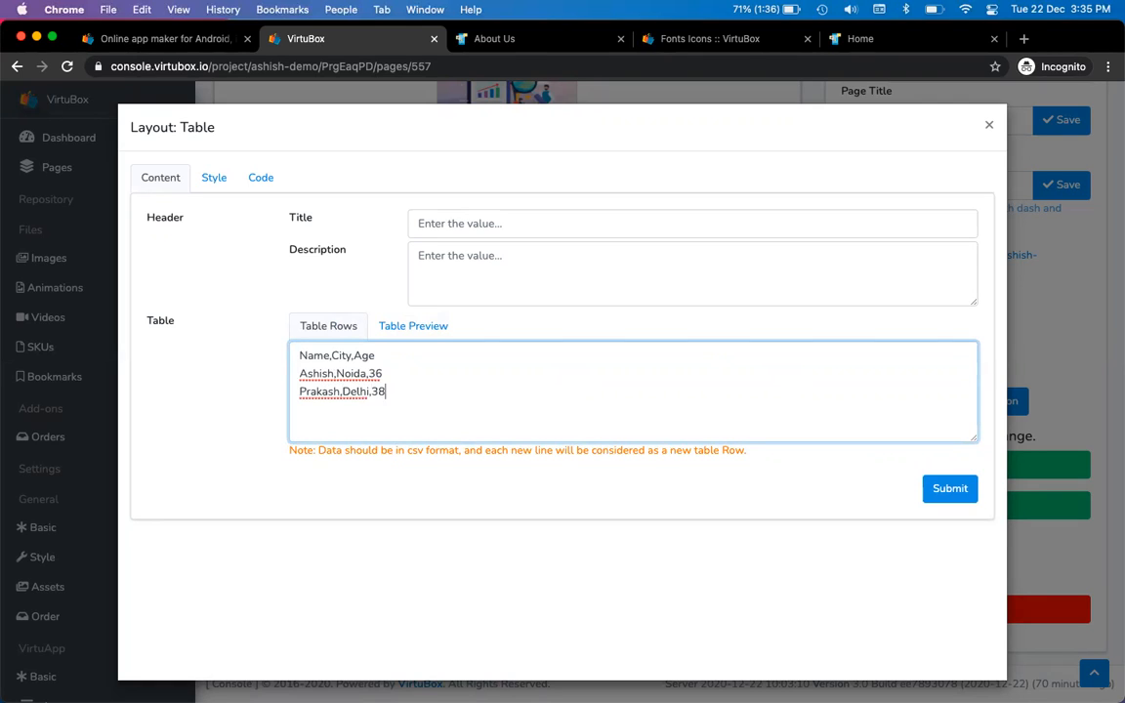
left_click(415, 328)
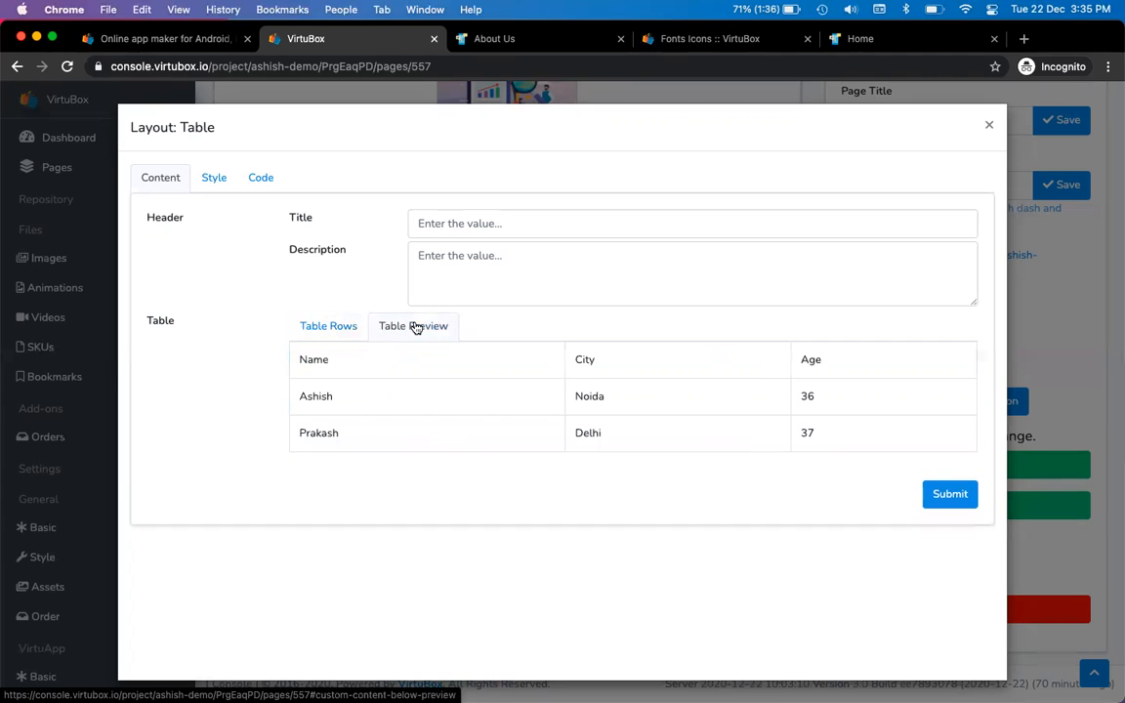
left_click(329, 325)
left_click(402, 326)
left_click(329, 325)
left_click(473, 222)
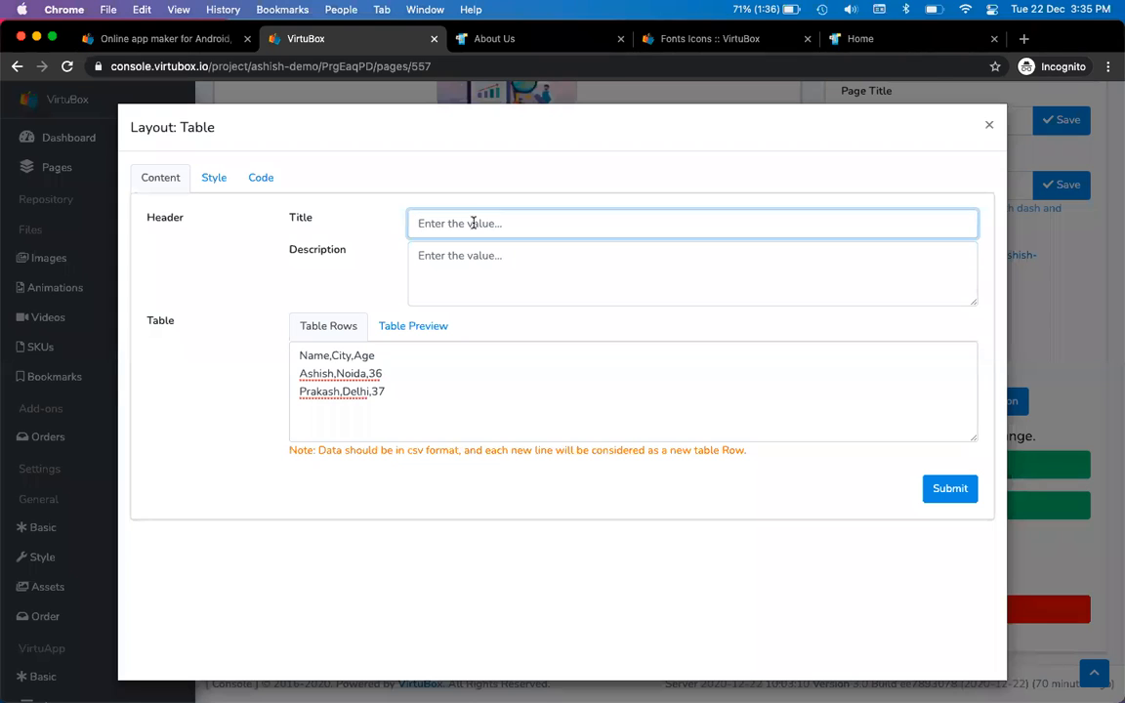
Set the table block's title to 'Contacts'
key("ctrl+Tab")
scroll(550, 290, "up", 5)
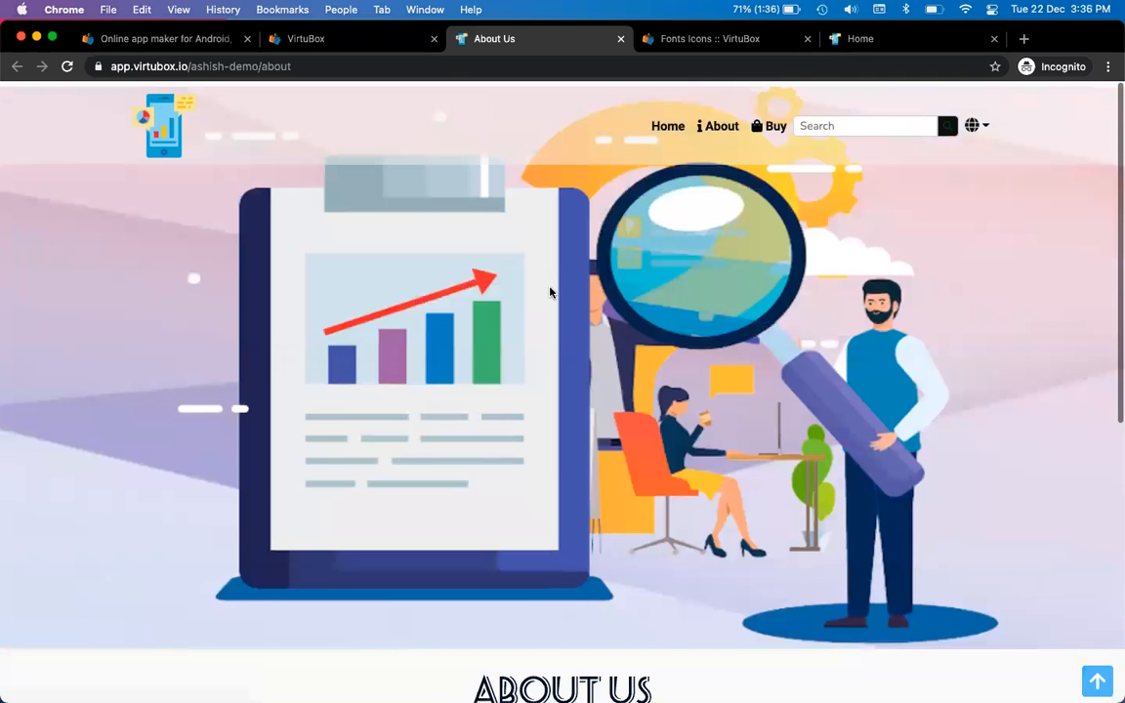
scroll(549, 291, "down", 5)
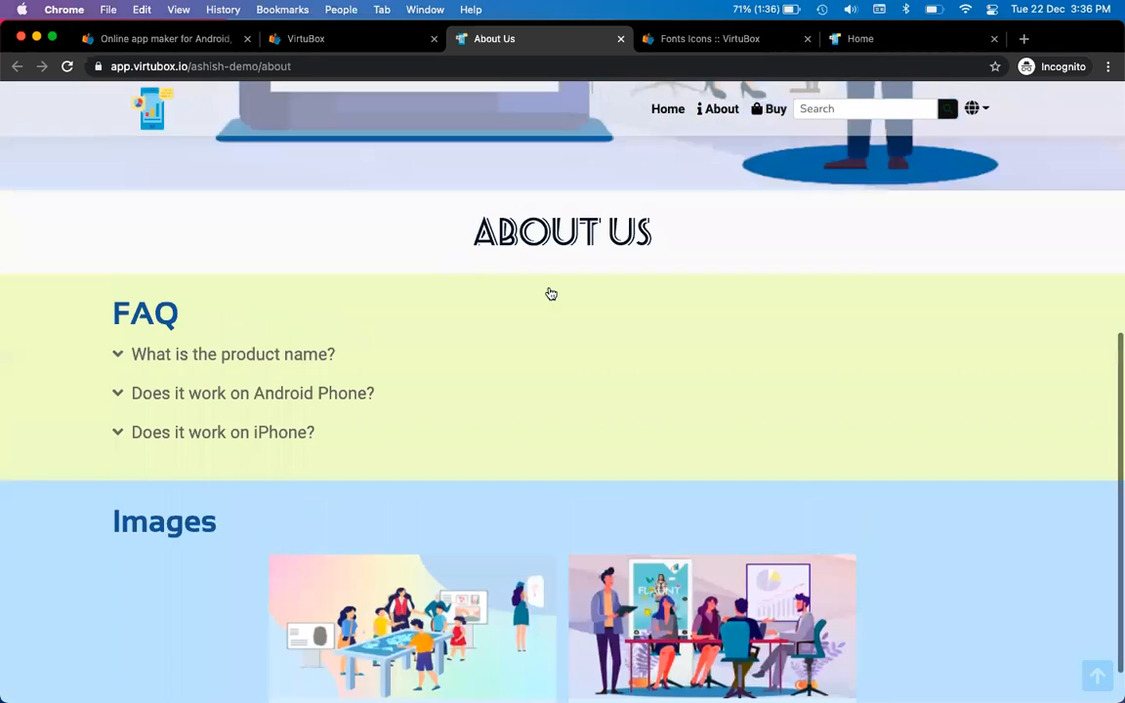
key("ctrl+shift+Tab")
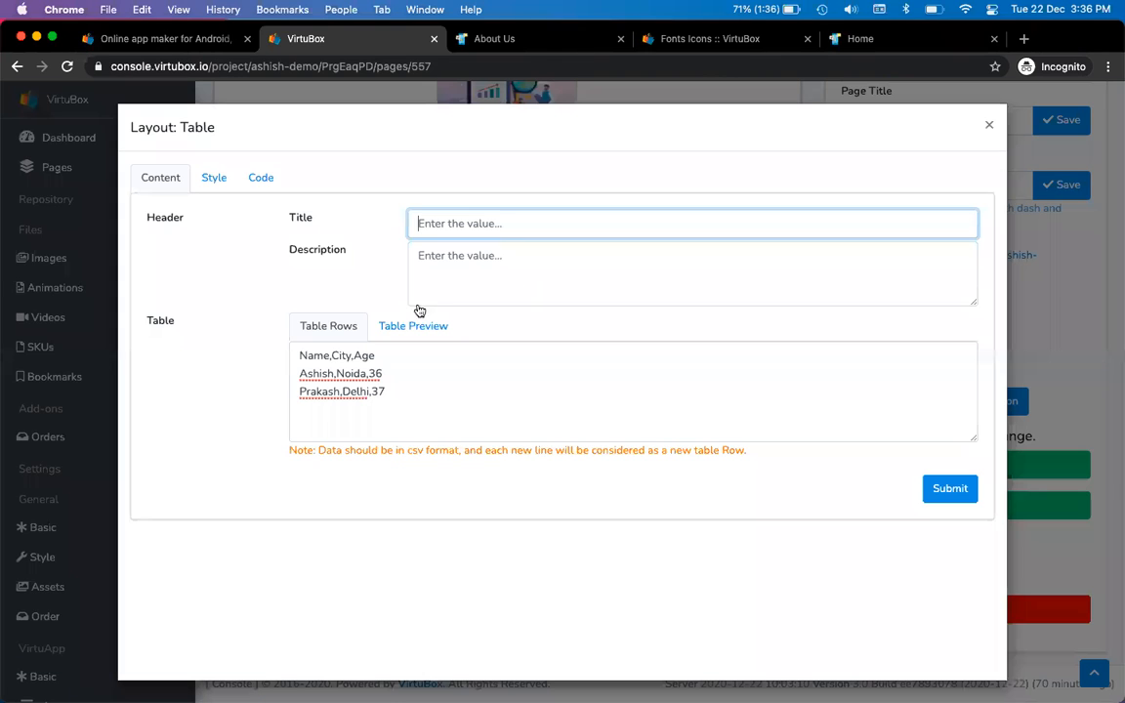
left_click(417, 360)
key("ctrl+a")
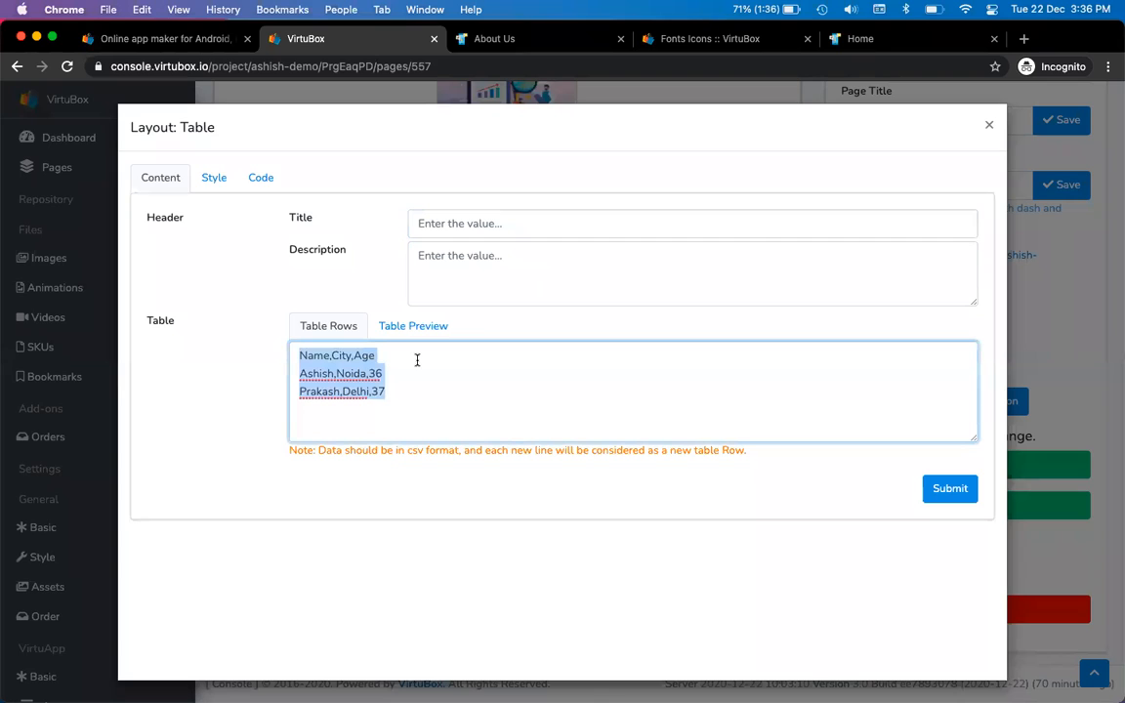
left_click(502, 222)
type("Contacts")
key("Tab")
Replace the rows with a Name,Email,City header and two contacts in Noida and Delhi
key("Tab")
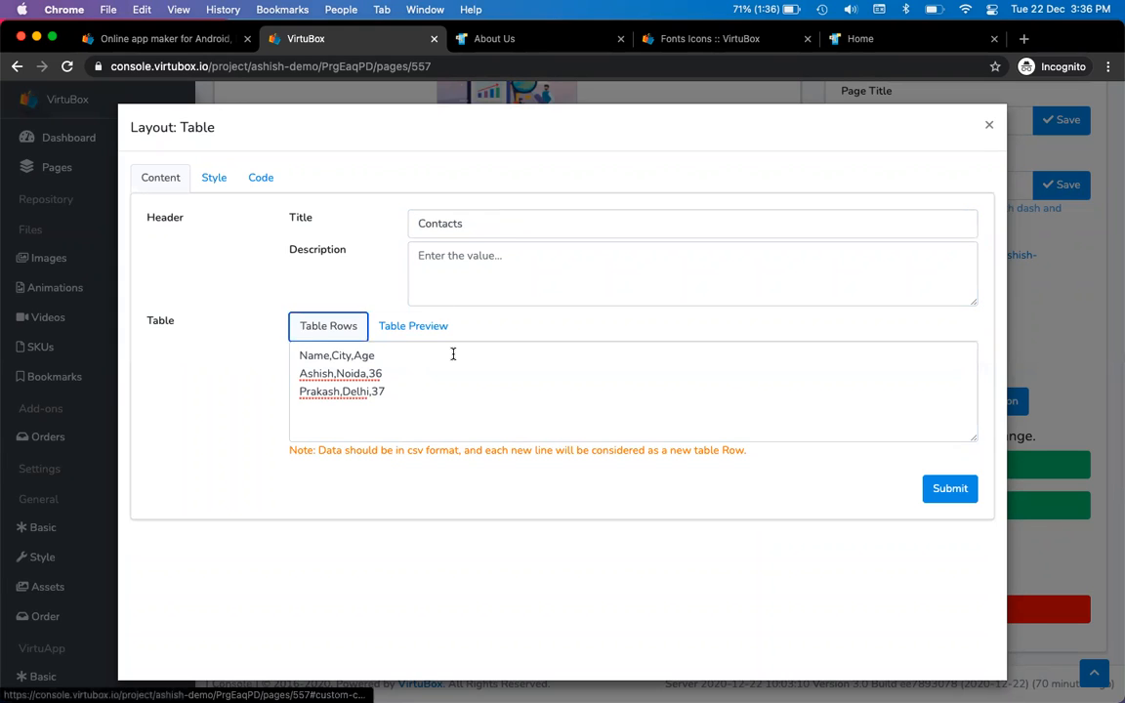
key("Tab")
key("BackSpace")
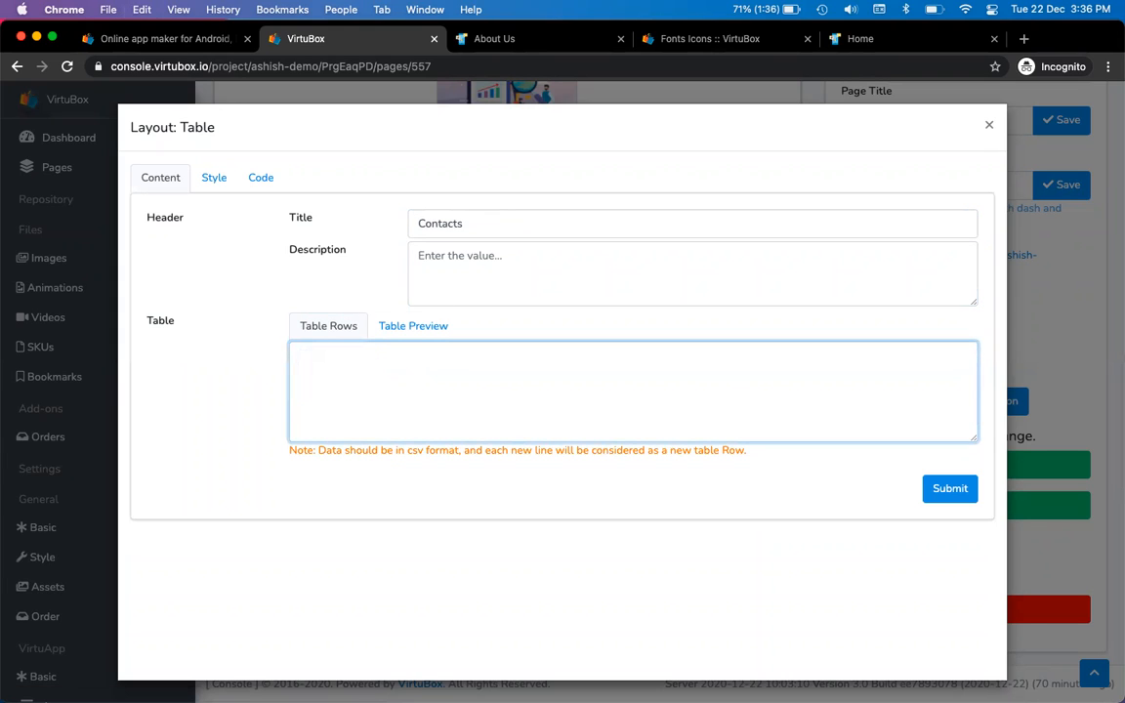
key("BackSpace")
key("BackSpace")
key("BackSpace")
key("BackSpace")
key("BackSpace")
key("Return")
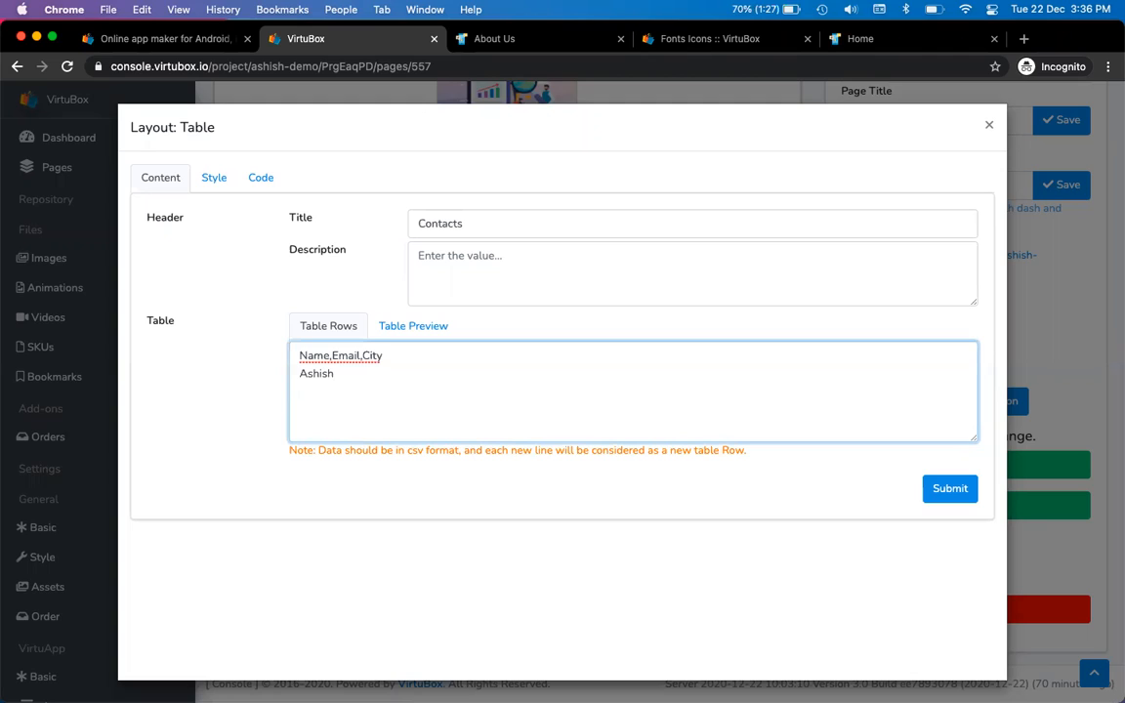
key("Return")
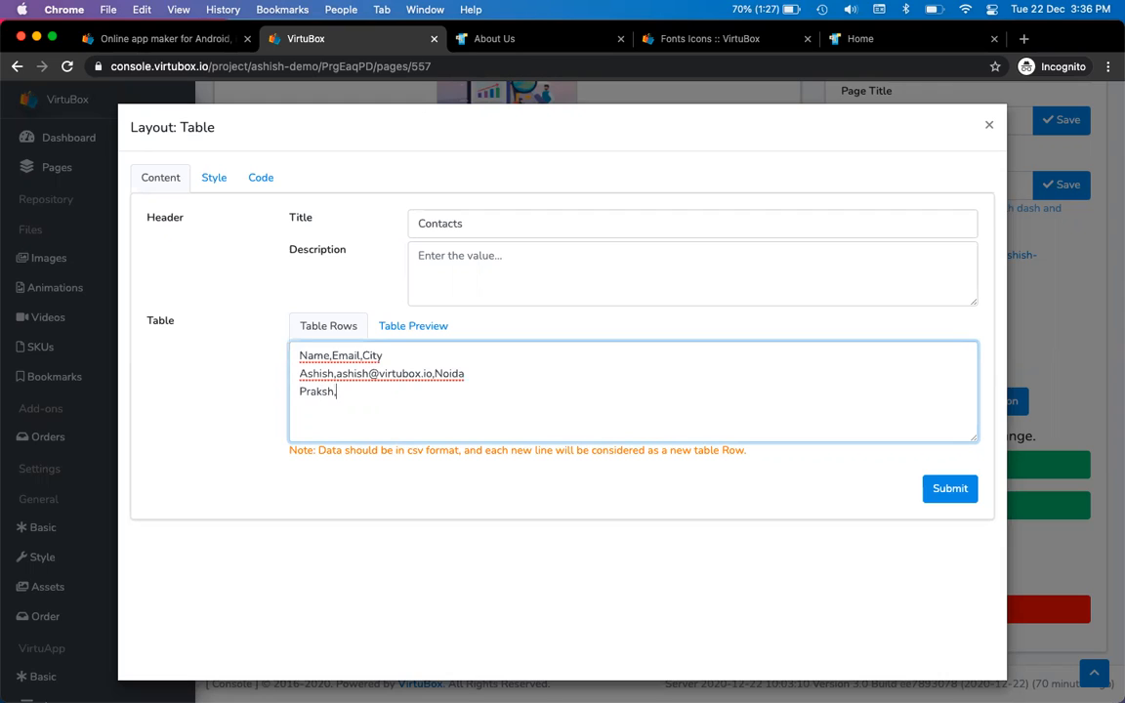
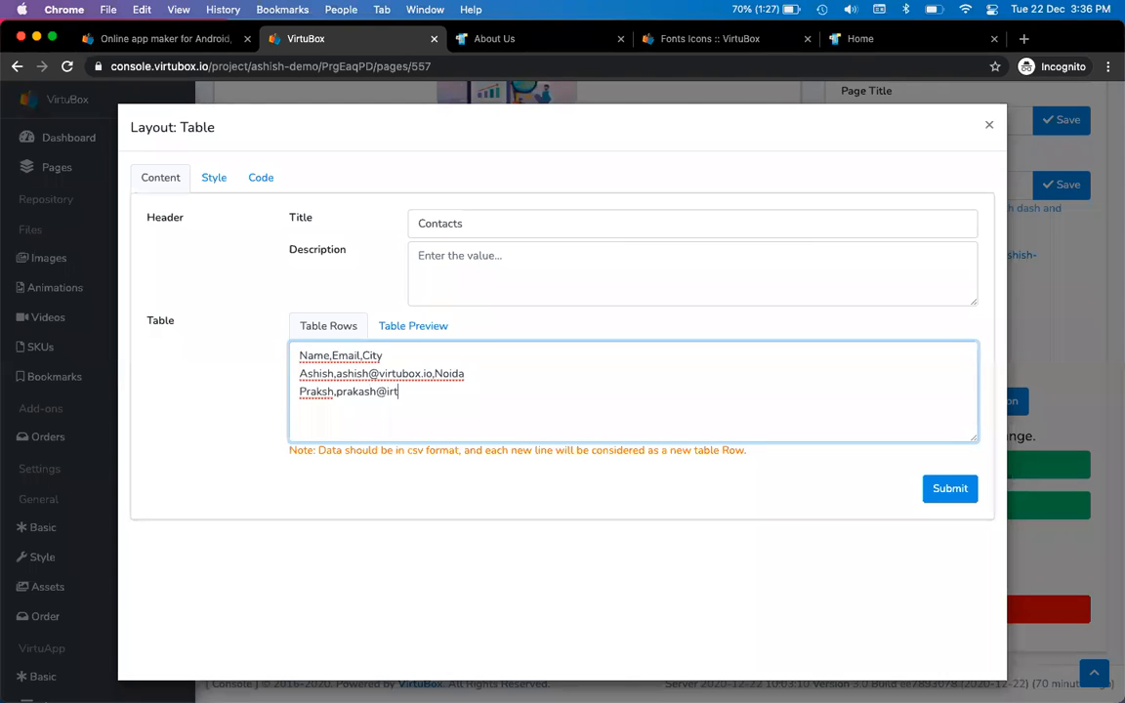
Preview and submit the Contacts table, then reload the live About Us page
left_click(408, 330)
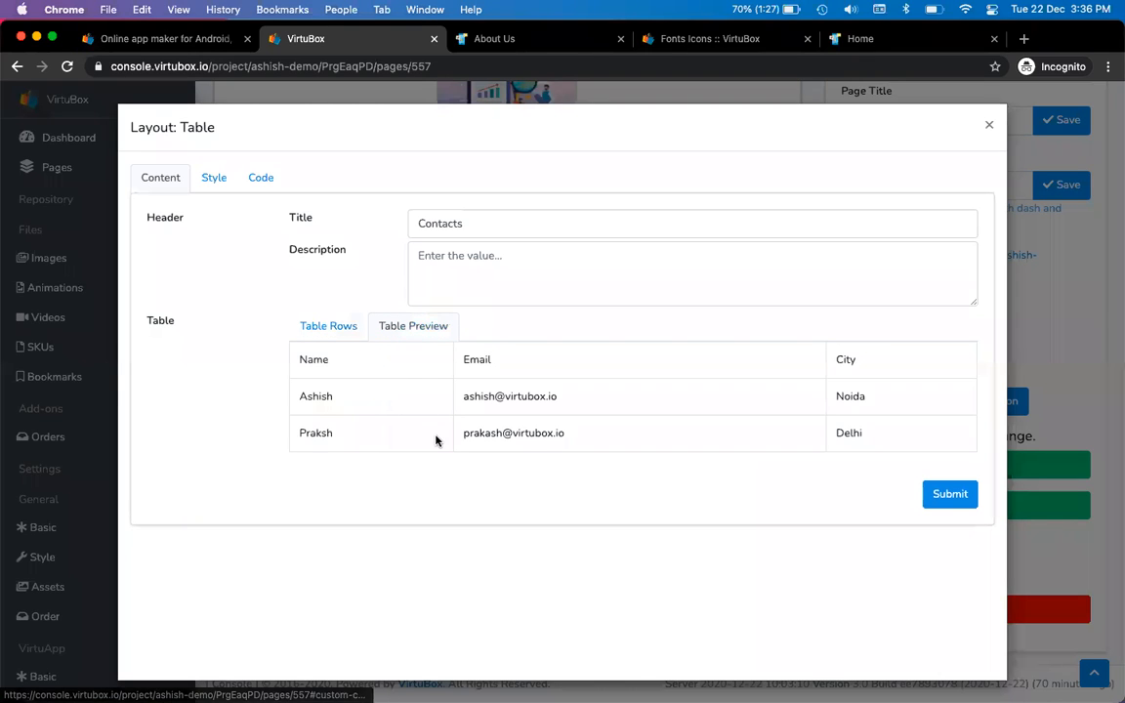
left_click(949, 495)
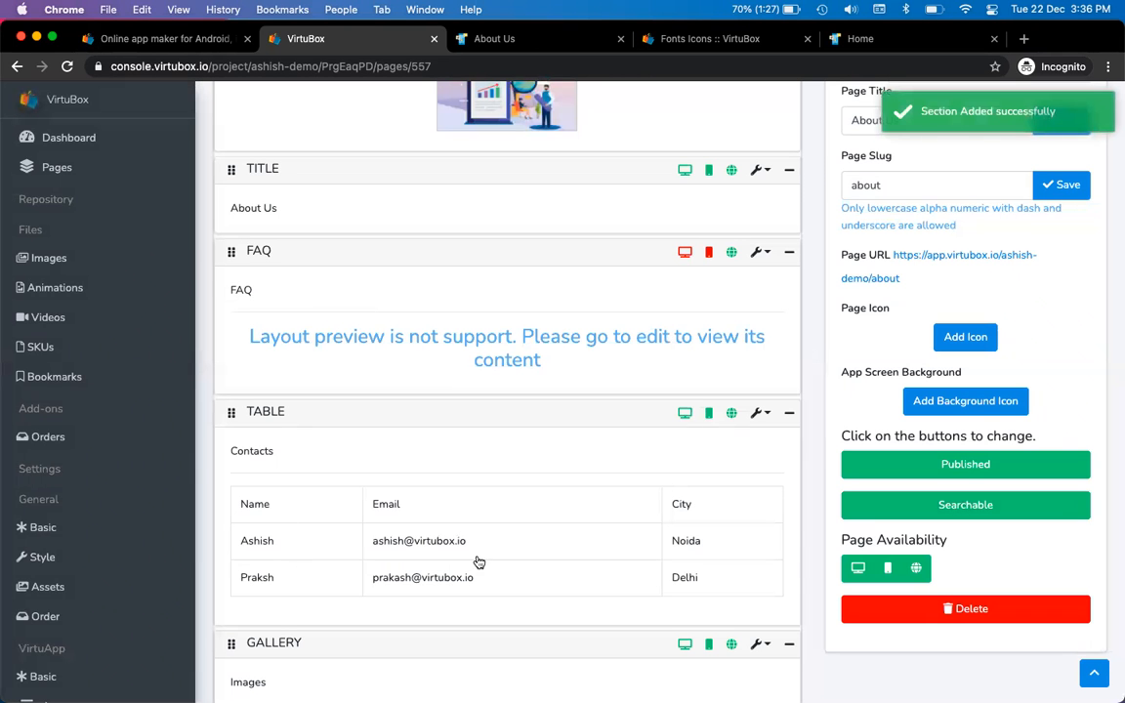
key("ctrl+Tab")
left_click(59, 69)
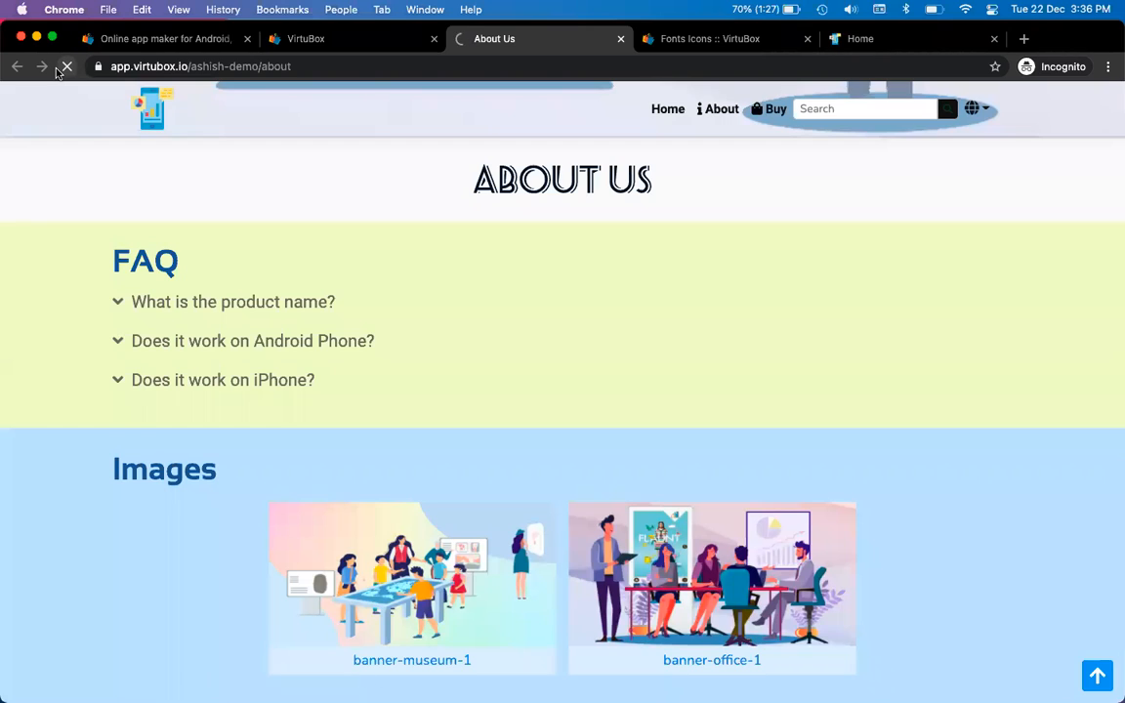
Inspect the Contacts table on the live About Us page and spot the misspelled name
scroll(272, 282, "down", 3)
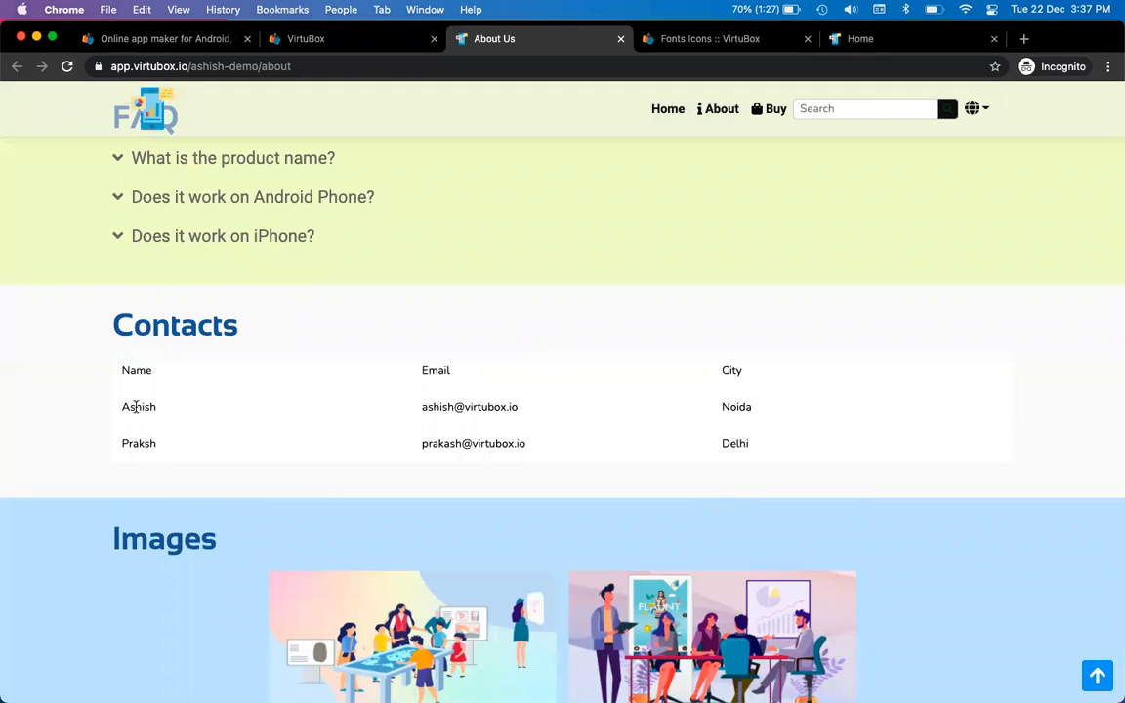
left_click_drag(128, 365, 632, 436)
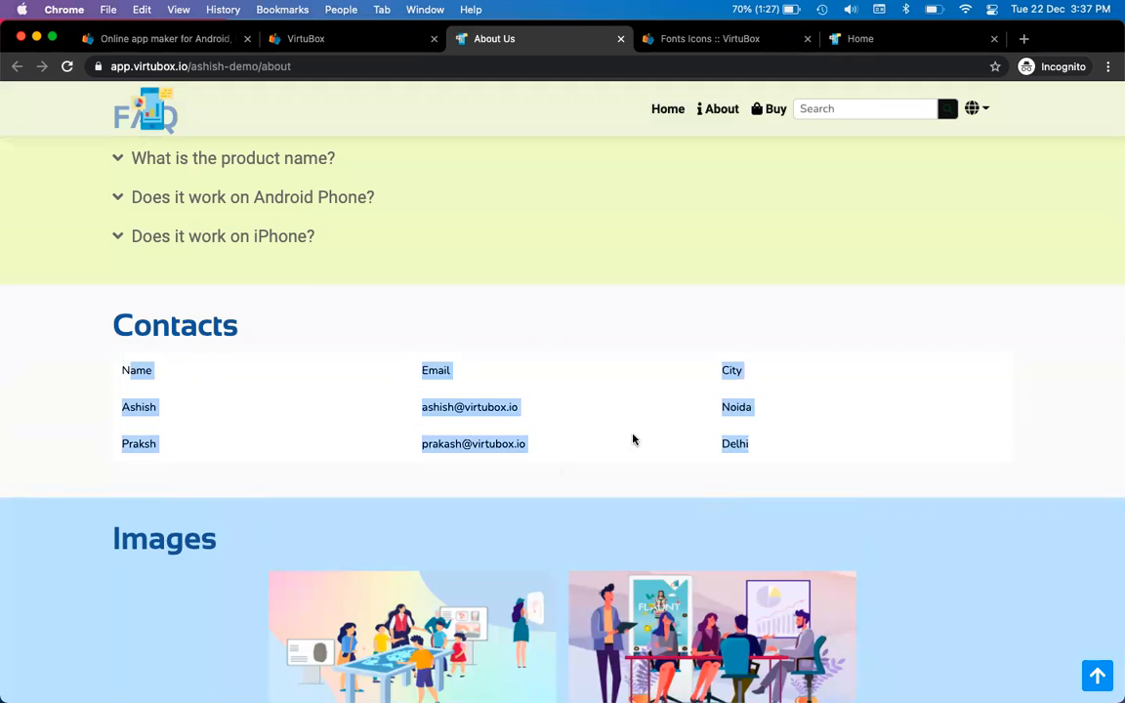
left_click(213, 389)
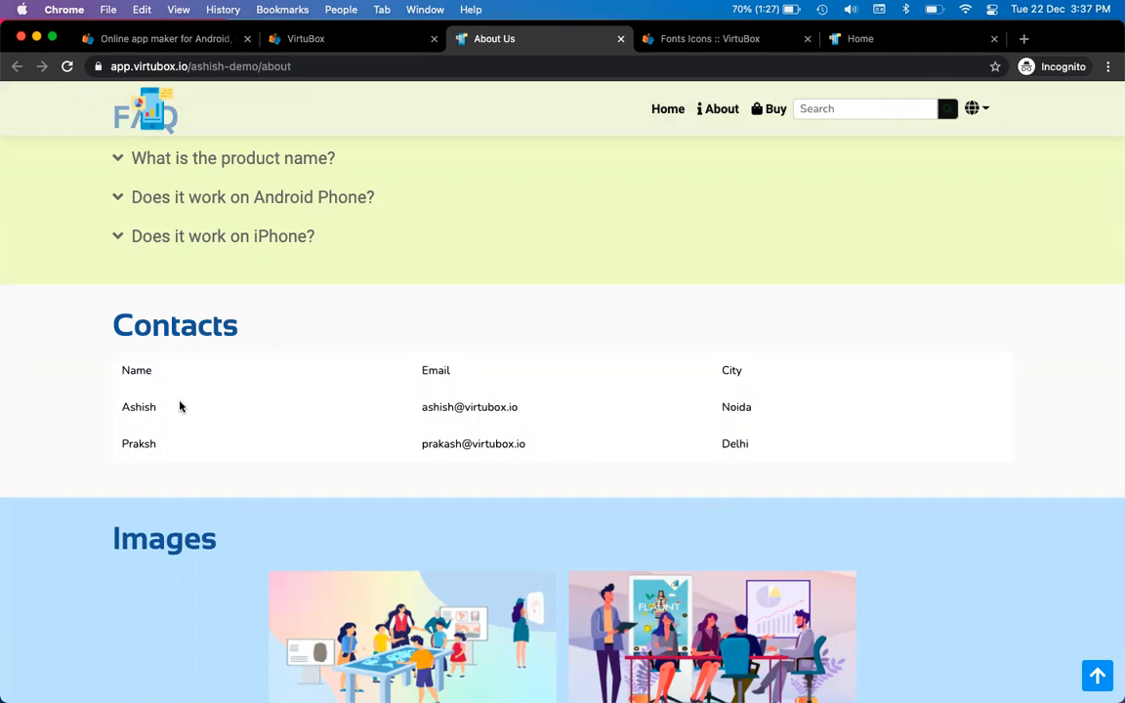
key("ctrl+shift+Tab")
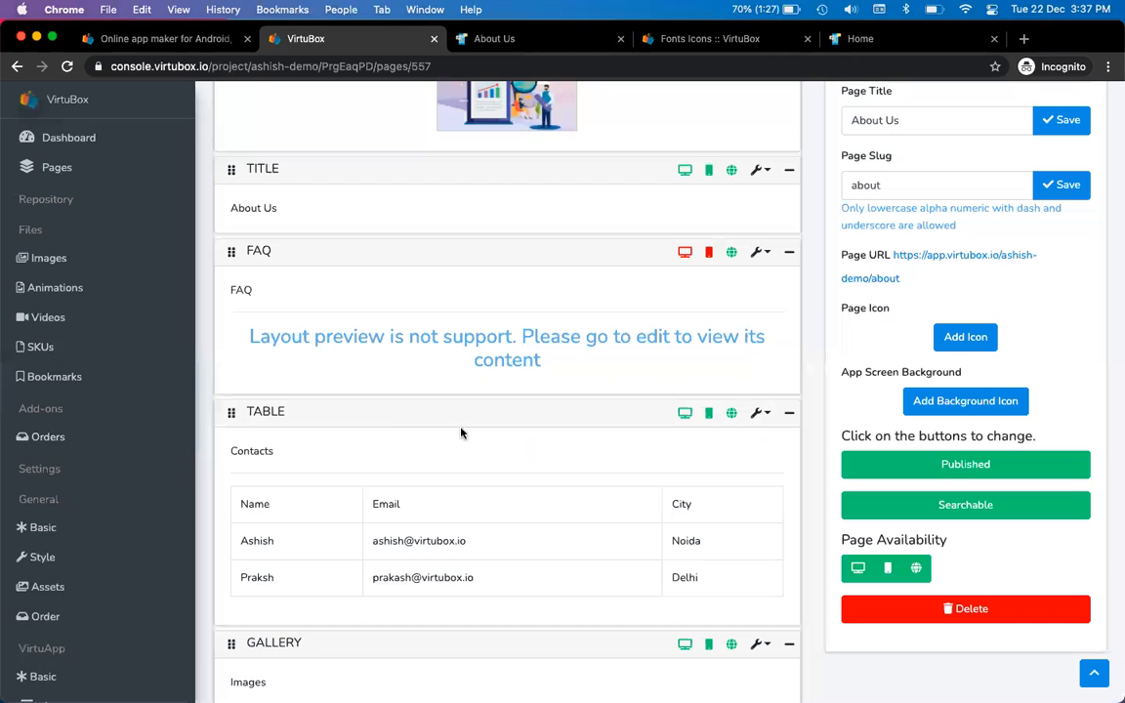
Edit the table, add the missing 'a' to the second contact's name, submit and reload
left_click(758, 413)
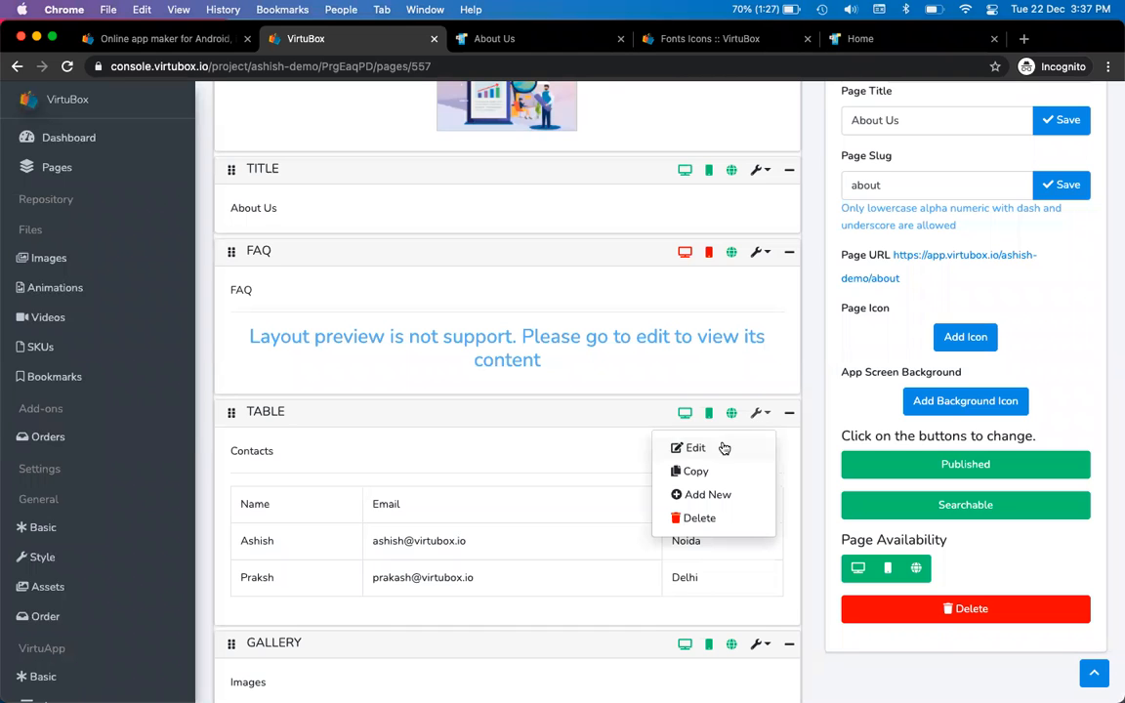
left_click(721, 446)
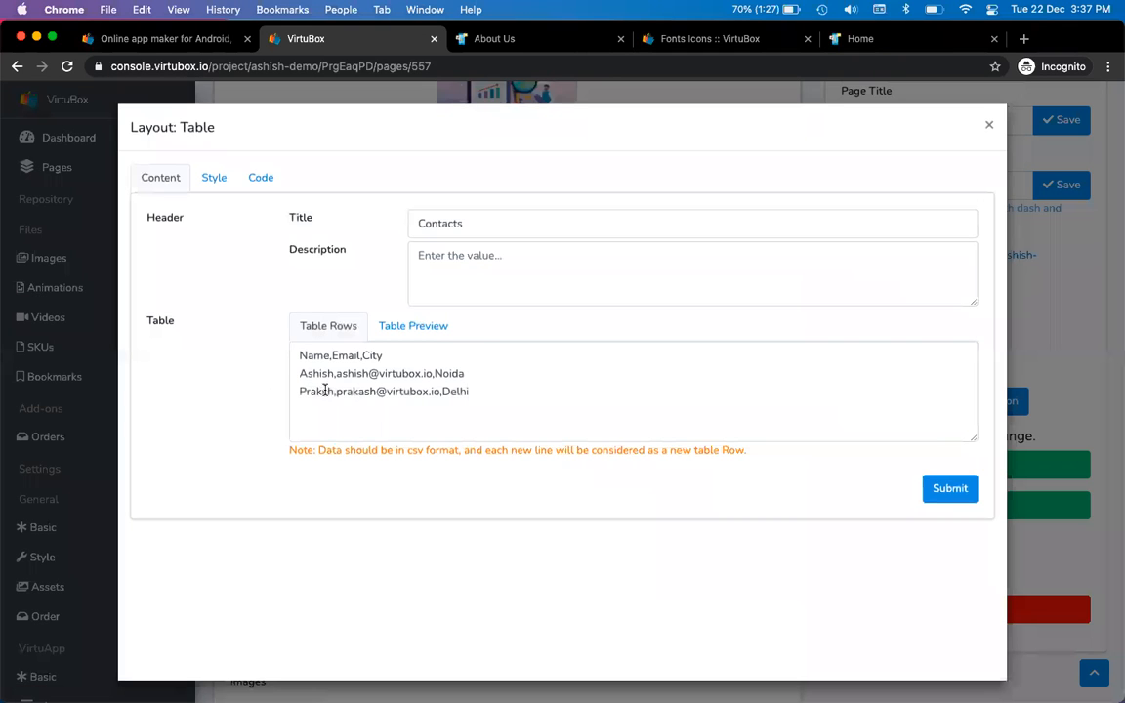
left_click(318, 391)
type("a")
left_click(949, 489)
left_click(493, 39)
left_click(66, 67)
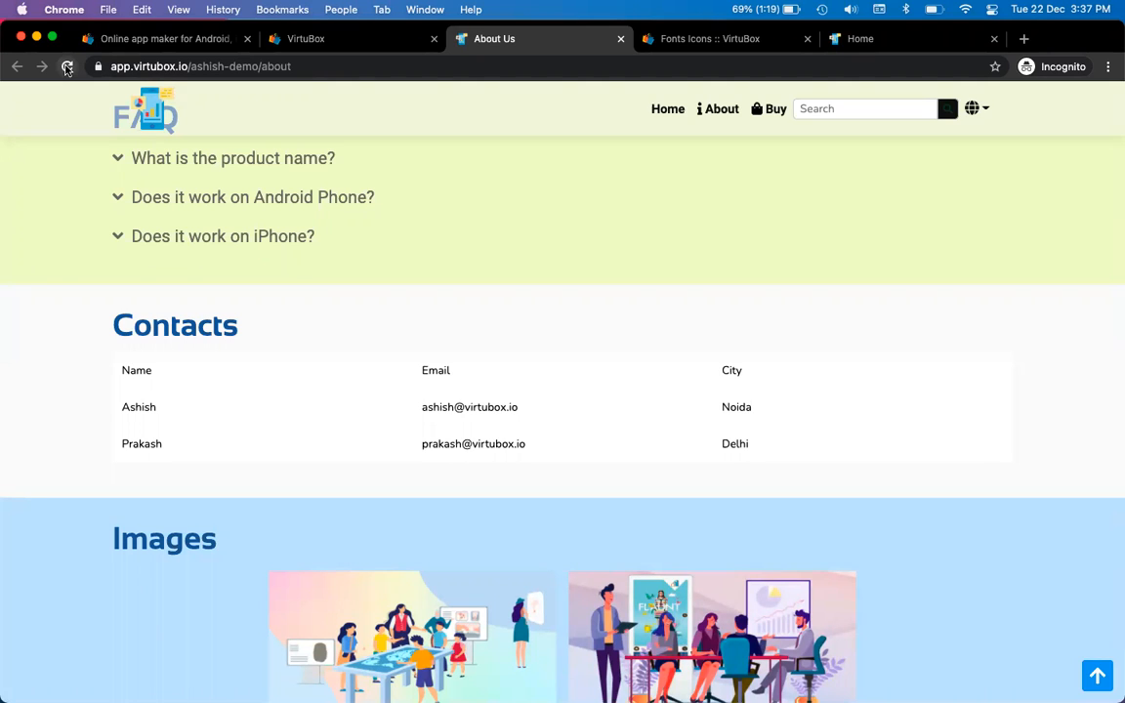
key("ctrl+shift+Tab")
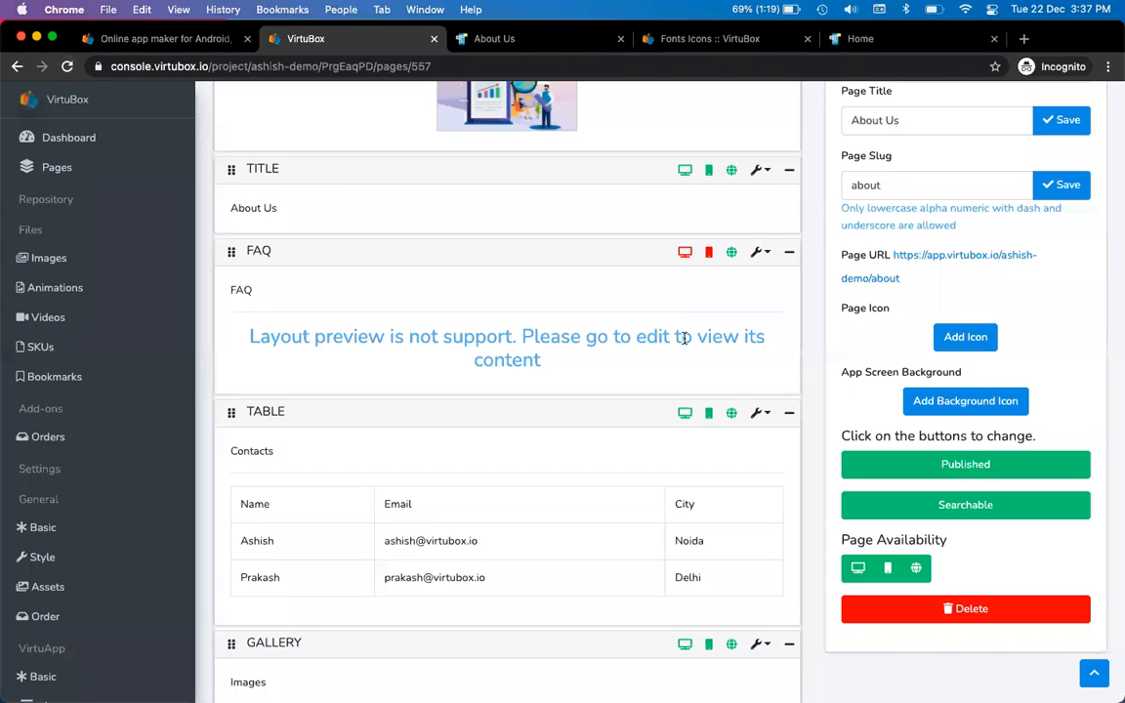
Reopen the Contacts table for editing and review its style settings against the live page
left_click(759, 414)
left_click(693, 448)
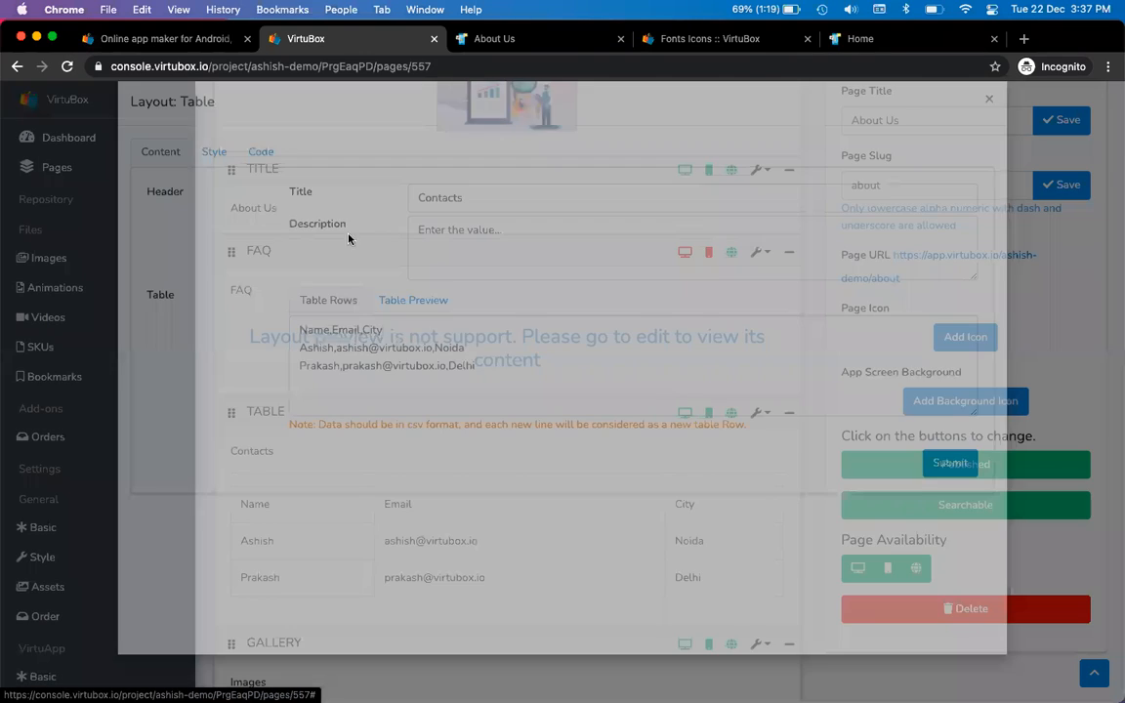
left_click(213, 177)
scroll(334, 297, "down", 5)
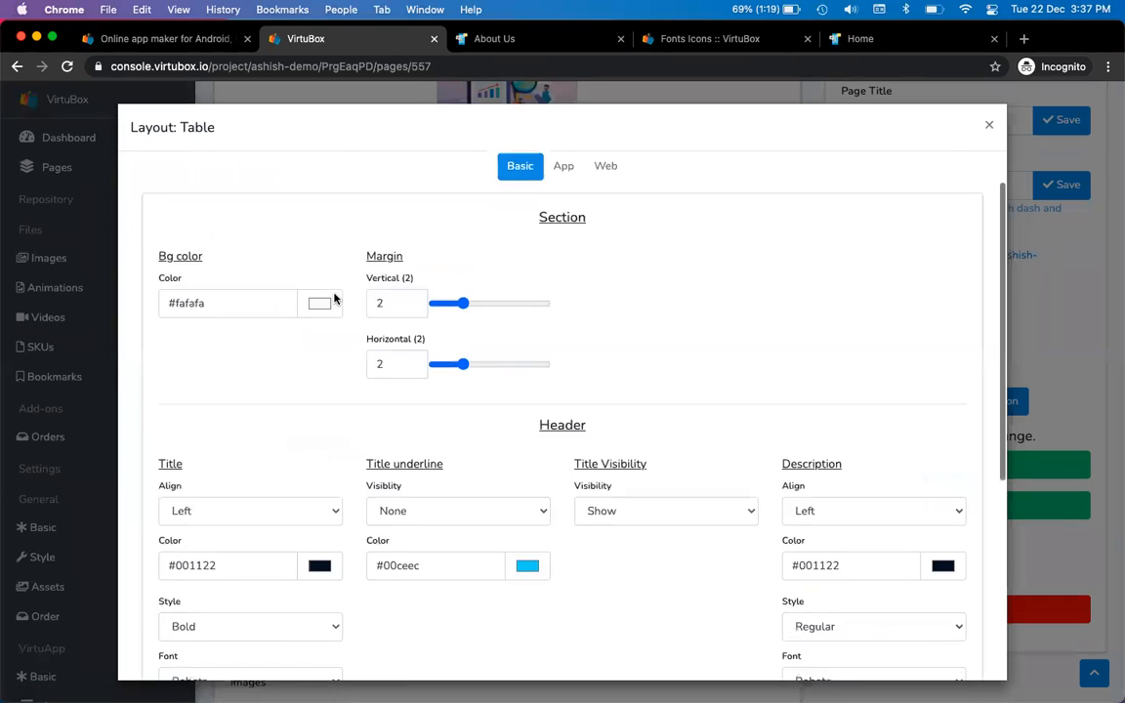
scroll(334, 298, "up", 10)
scroll(331, 298, "down", 10)
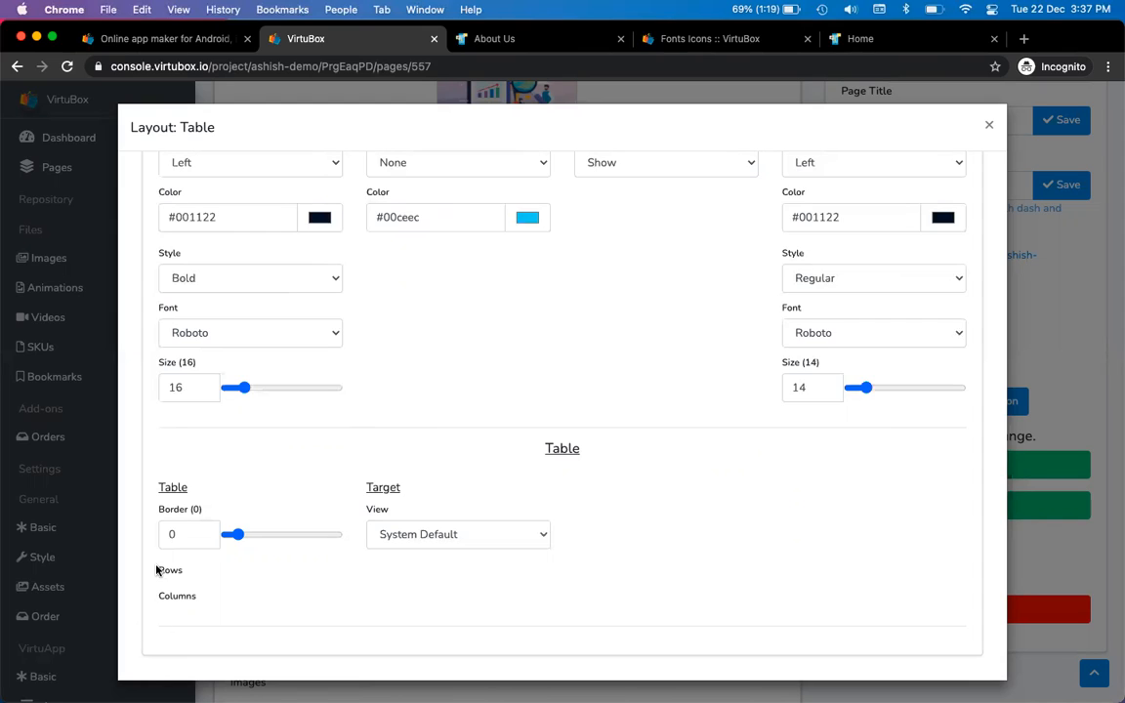
left_click_drag(155, 570, 219, 602)
left_click(222, 582)
key("ctrl+Tab")
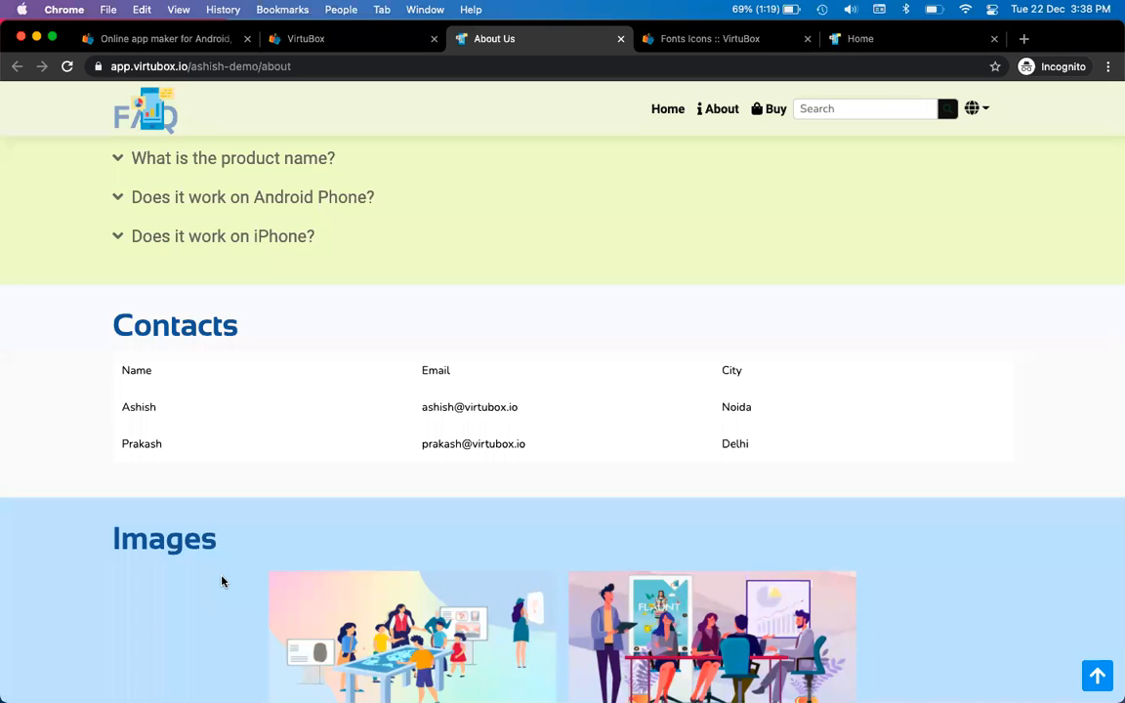
key("ctrl+shift+Tab")
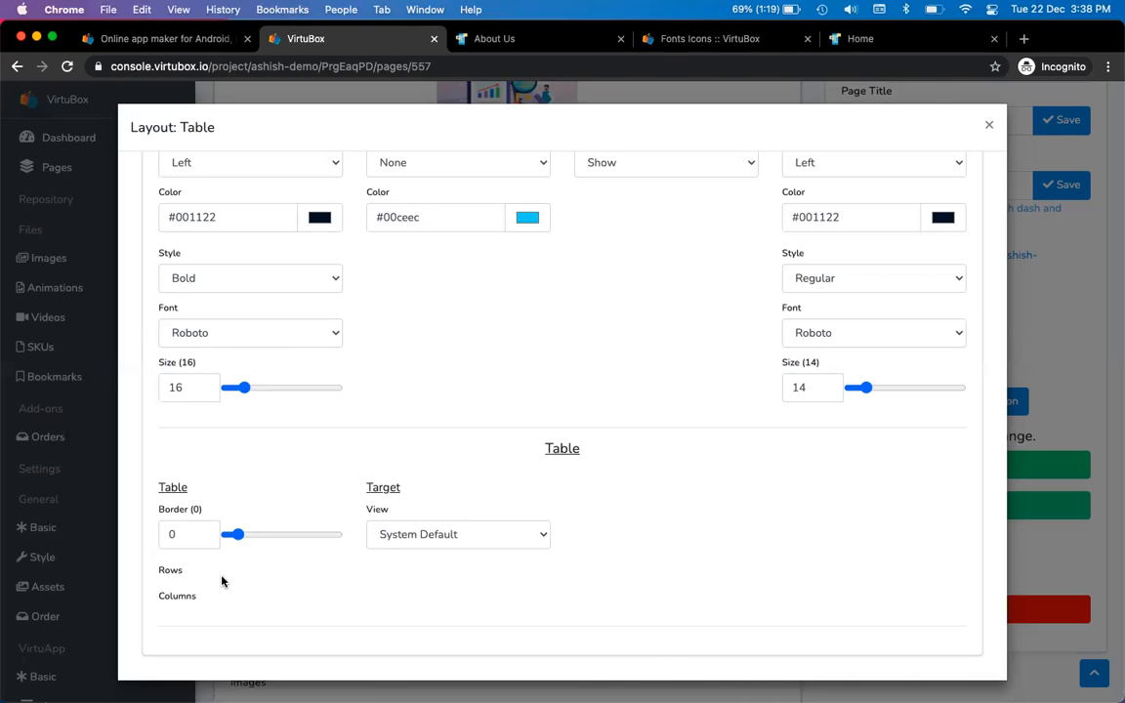
key("ctrl+Tab")
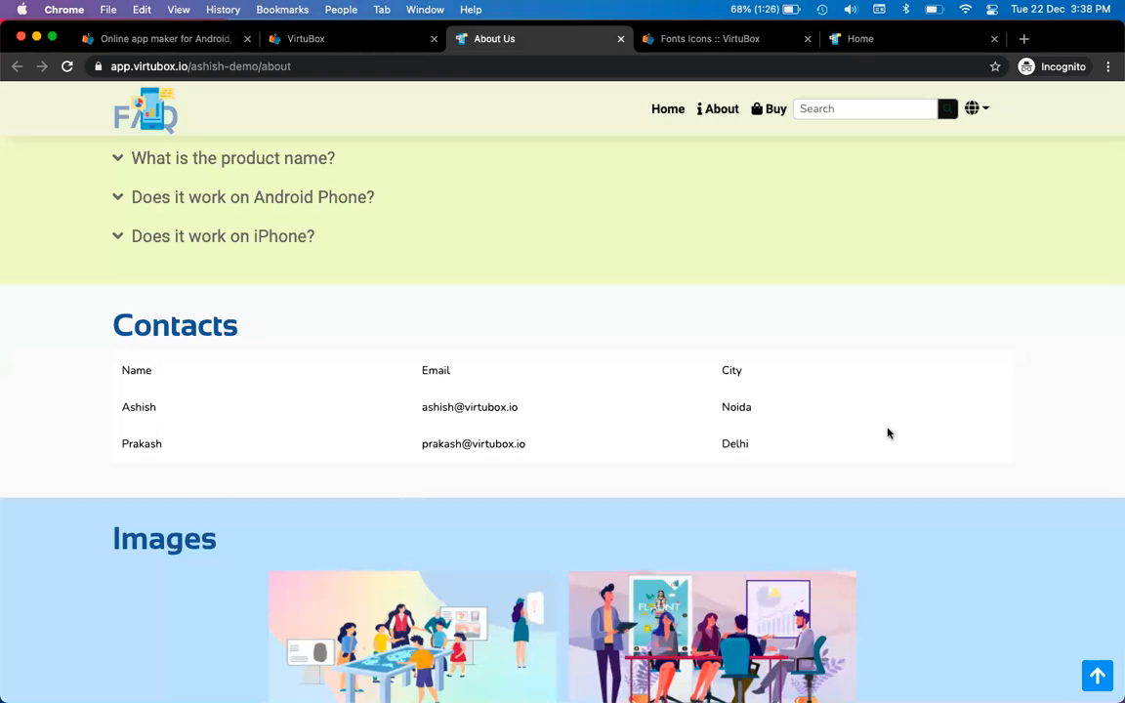
key("ctrl+shift+Tab")
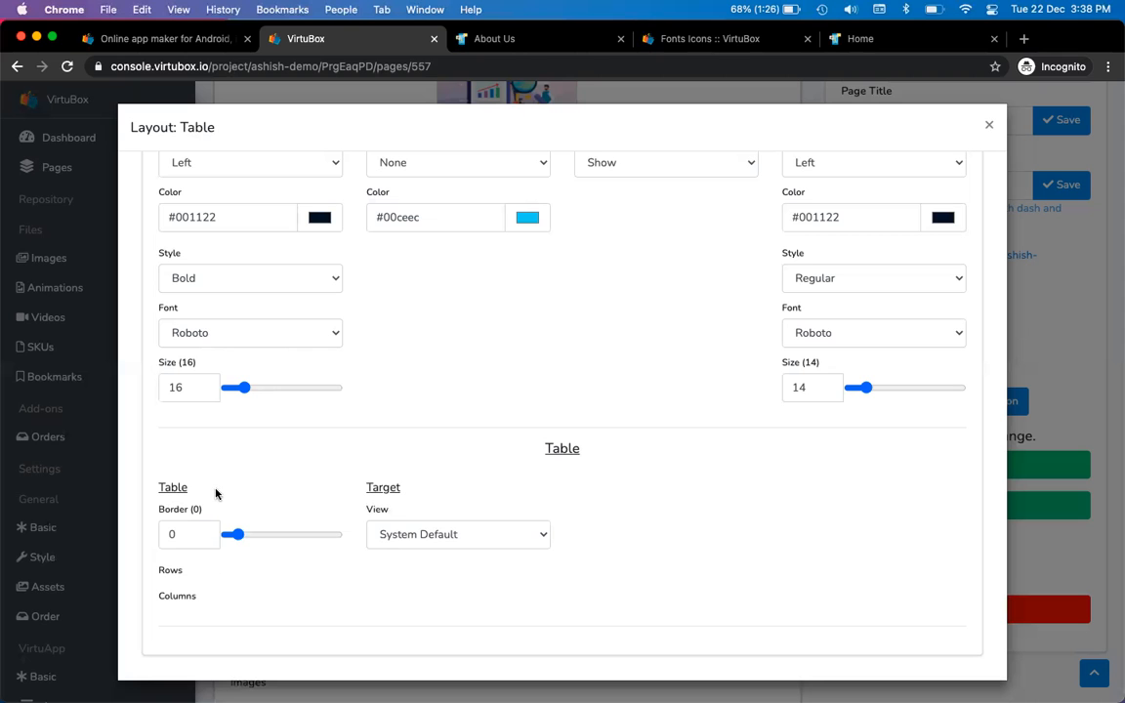
Change the table Border from 0 to 5 and check the reloaded live page
left_click(182, 533)
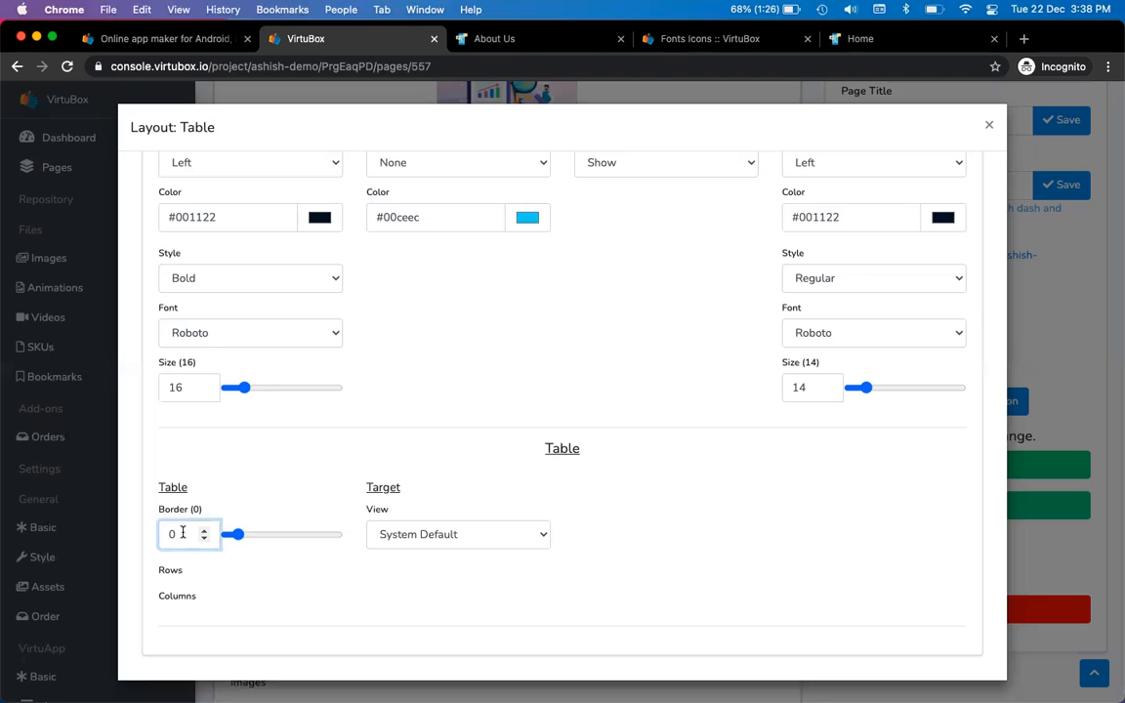
key("BackSpace")
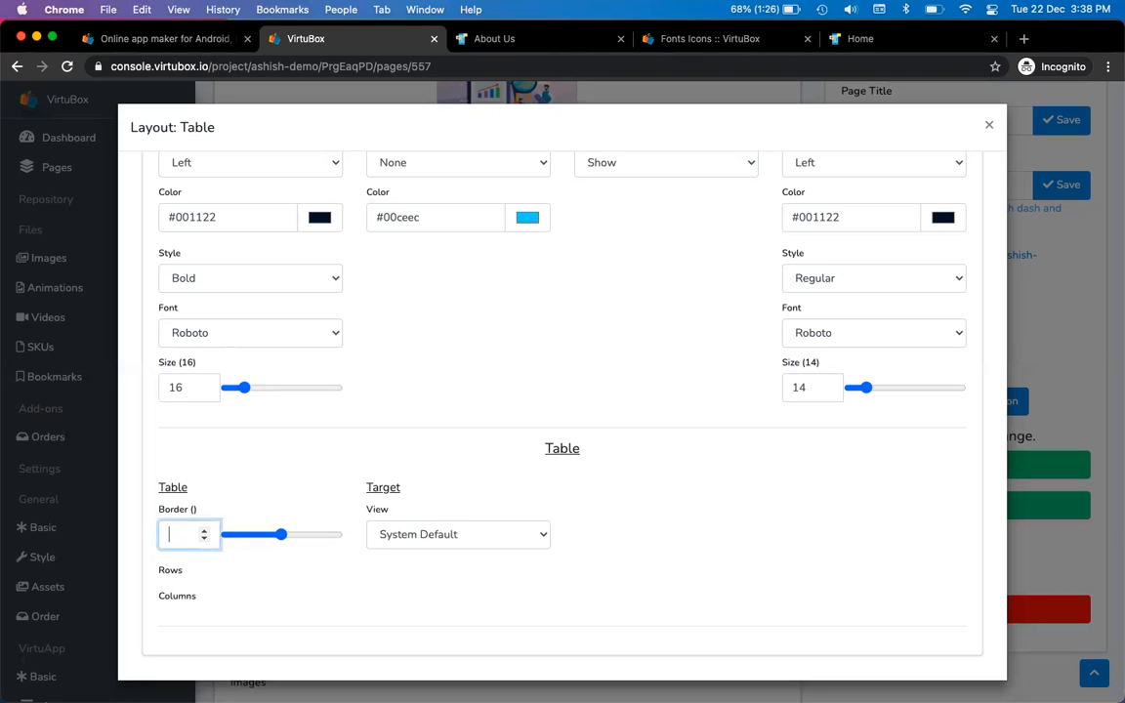
type("5")
key("ctrl+Tab")
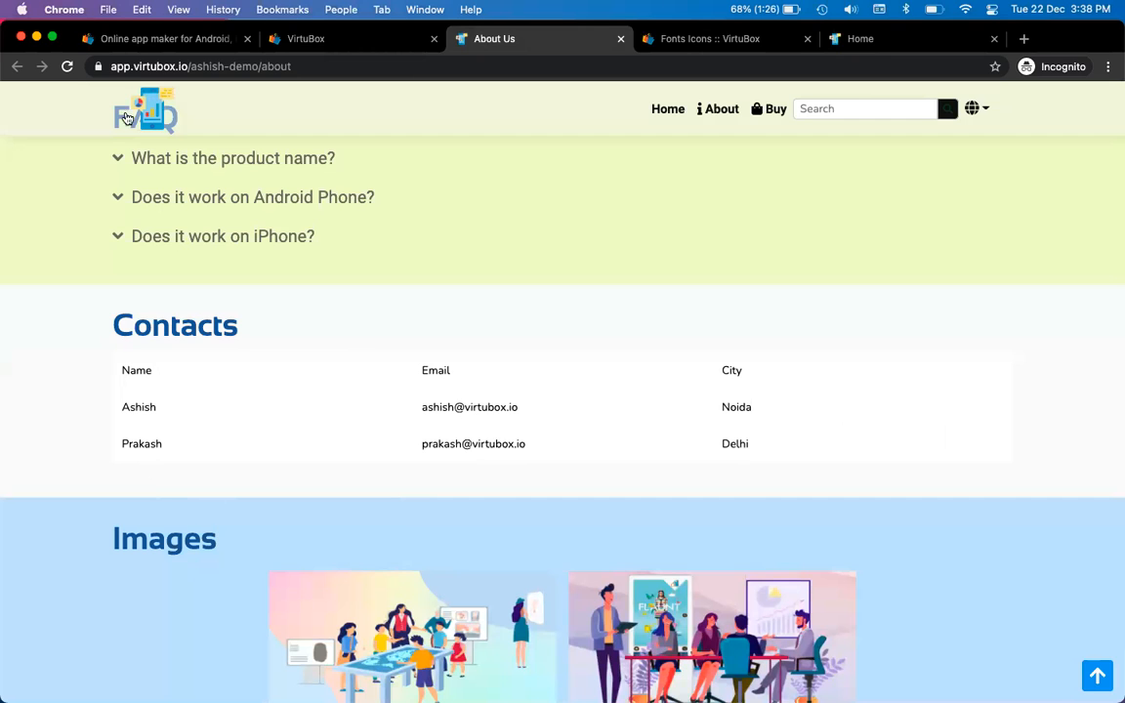
left_click(66, 68)
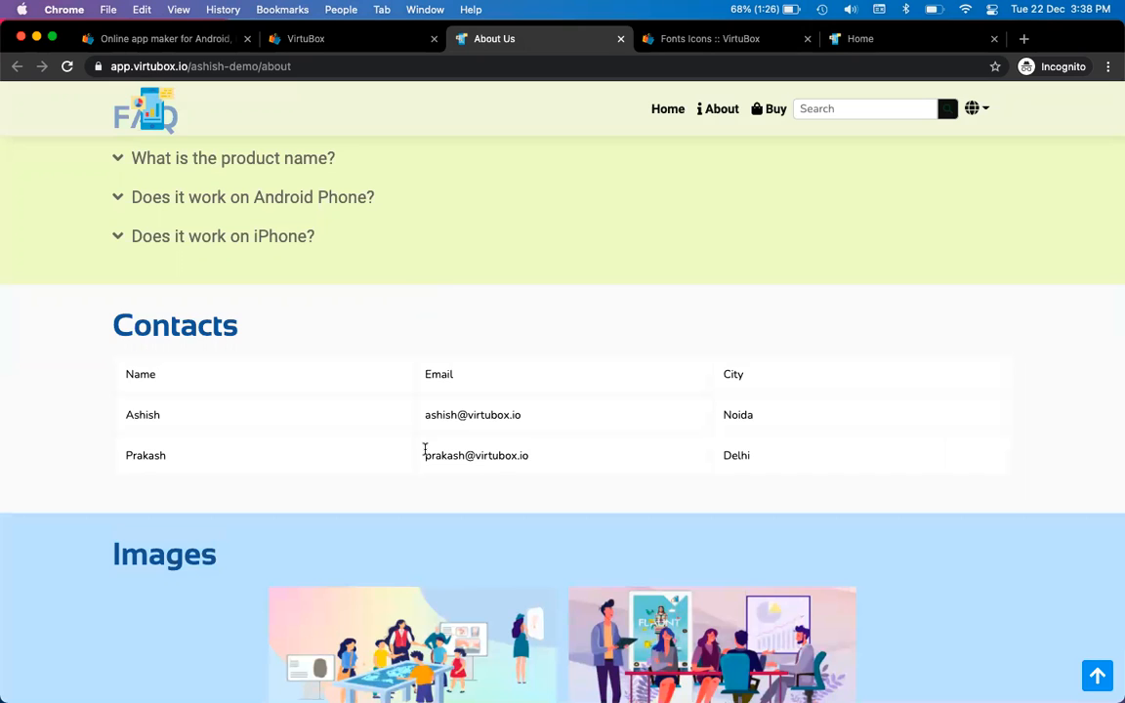
key("ctrl+shift+Tab")
scroll(413, 420, "up", 2)
left_click(534, 423)
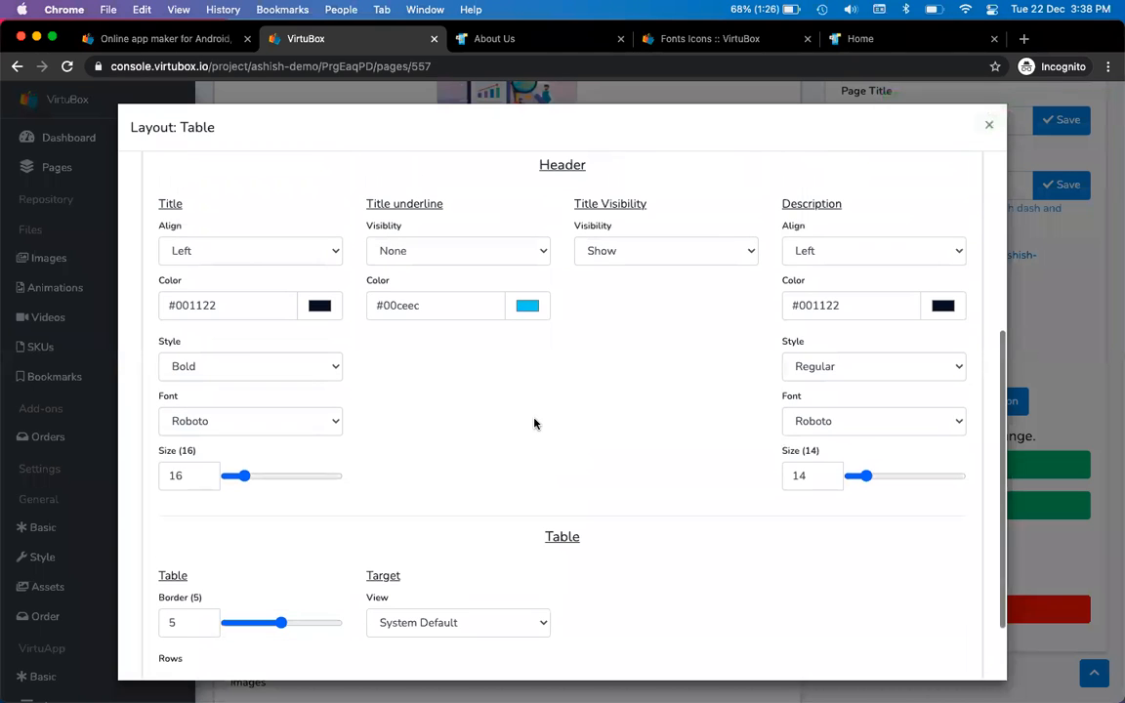
scroll(719, 383, "up", 2)
scroll(718, 387, "down", 4)
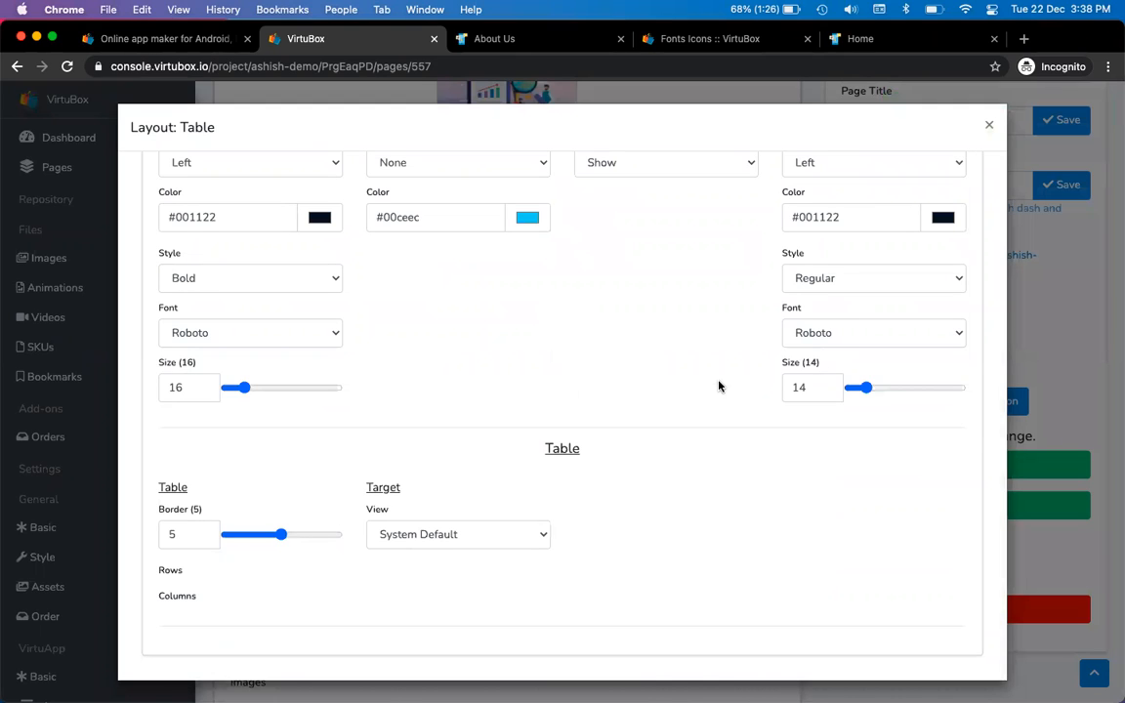
key("ctrl+Tab")
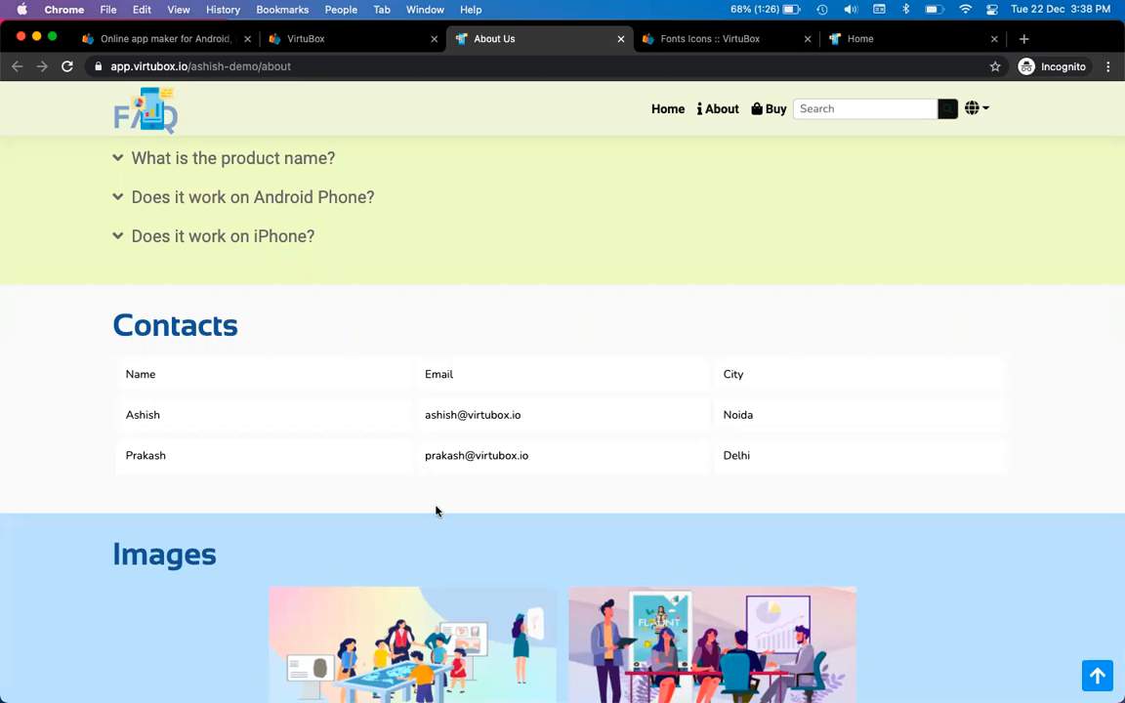
key("ctrl+shift+Tab")
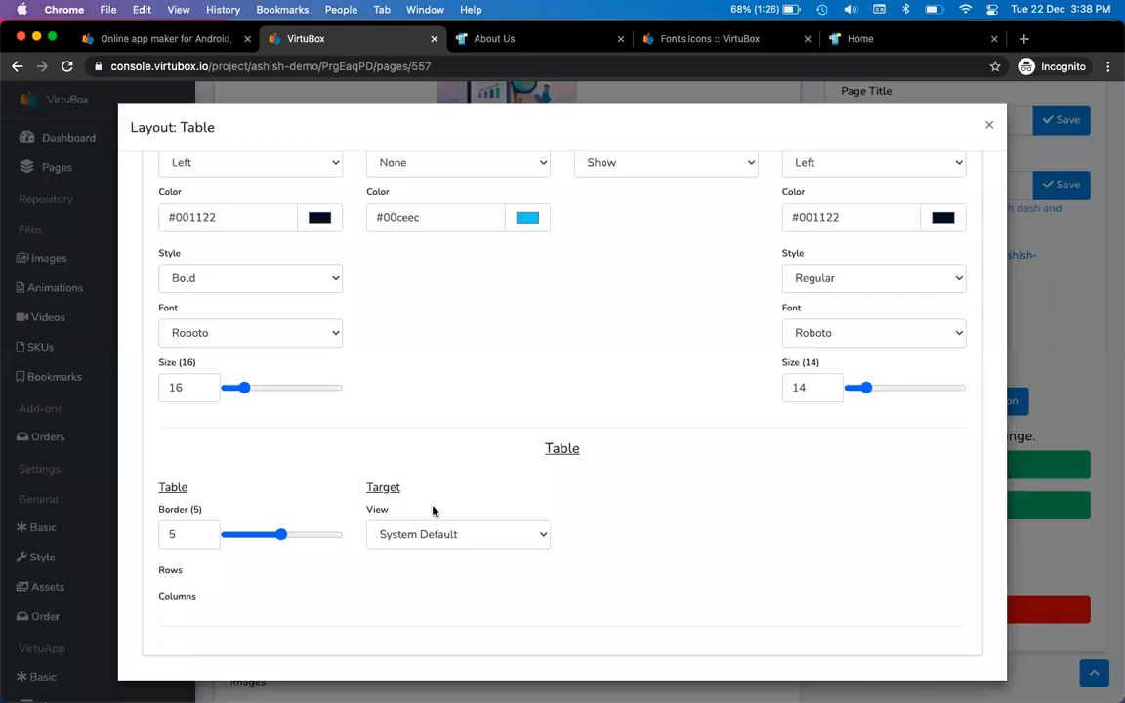
Raise the table Border to 10 and confirm the wider cells on the reloaded page
left_click(181, 534)
double_click(181, 535)
type("10")
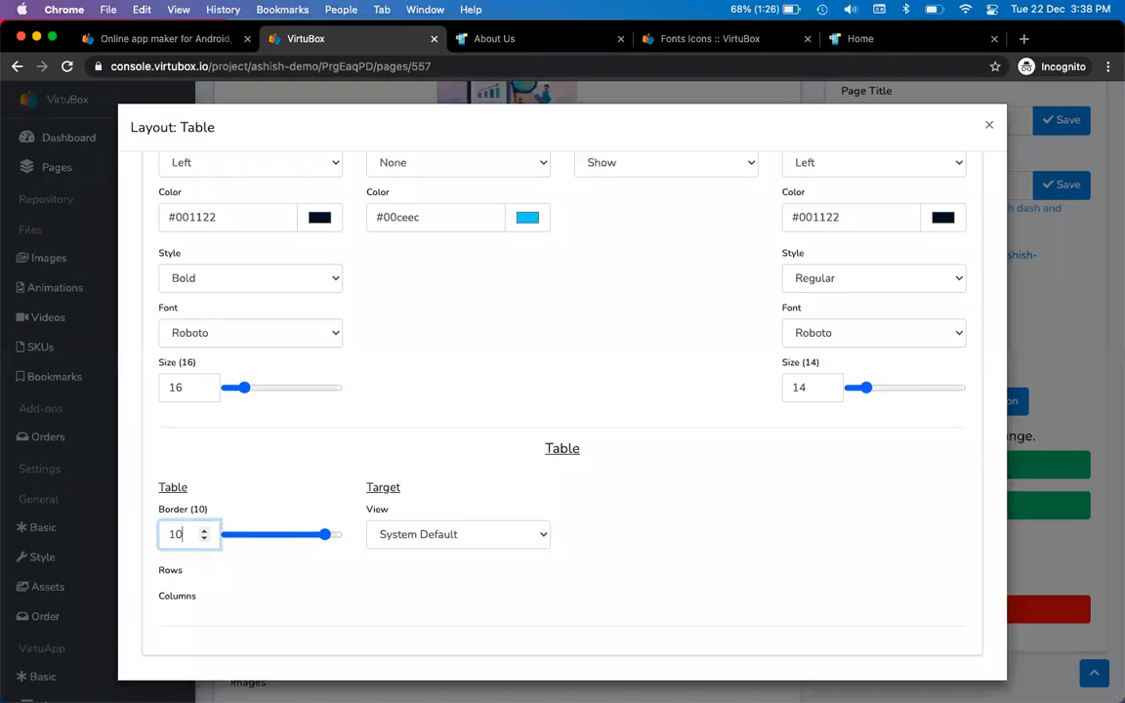
left_click(245, 437)
key("ctrl+Tab")
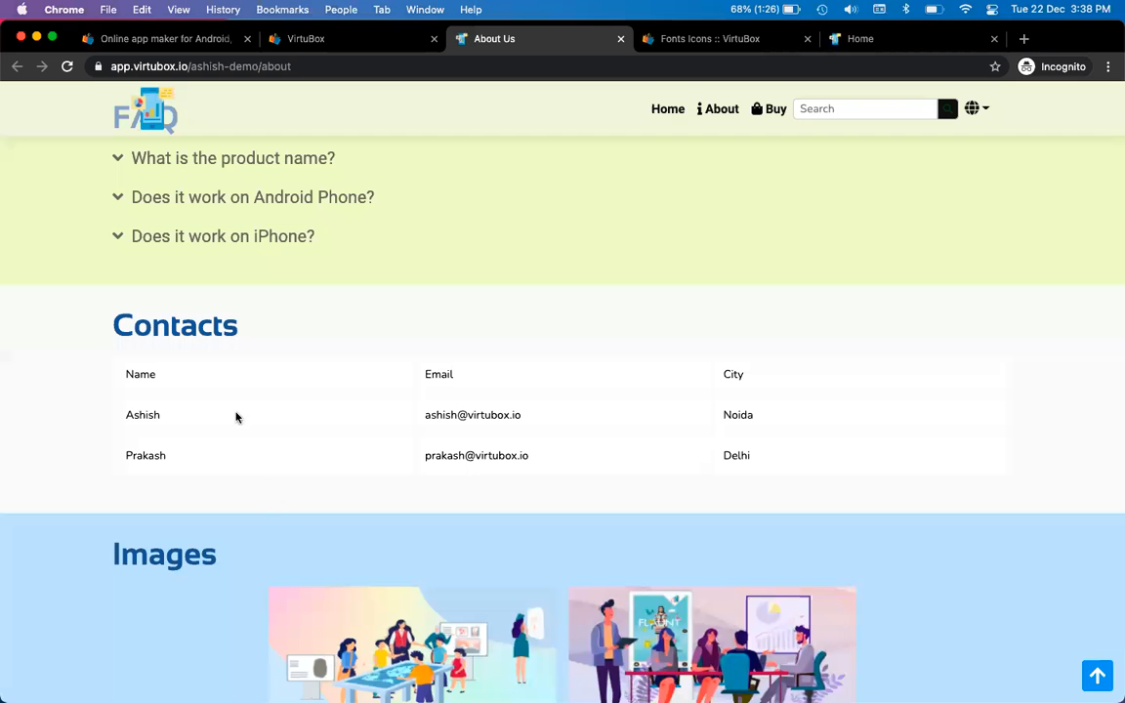
left_click(66, 66)
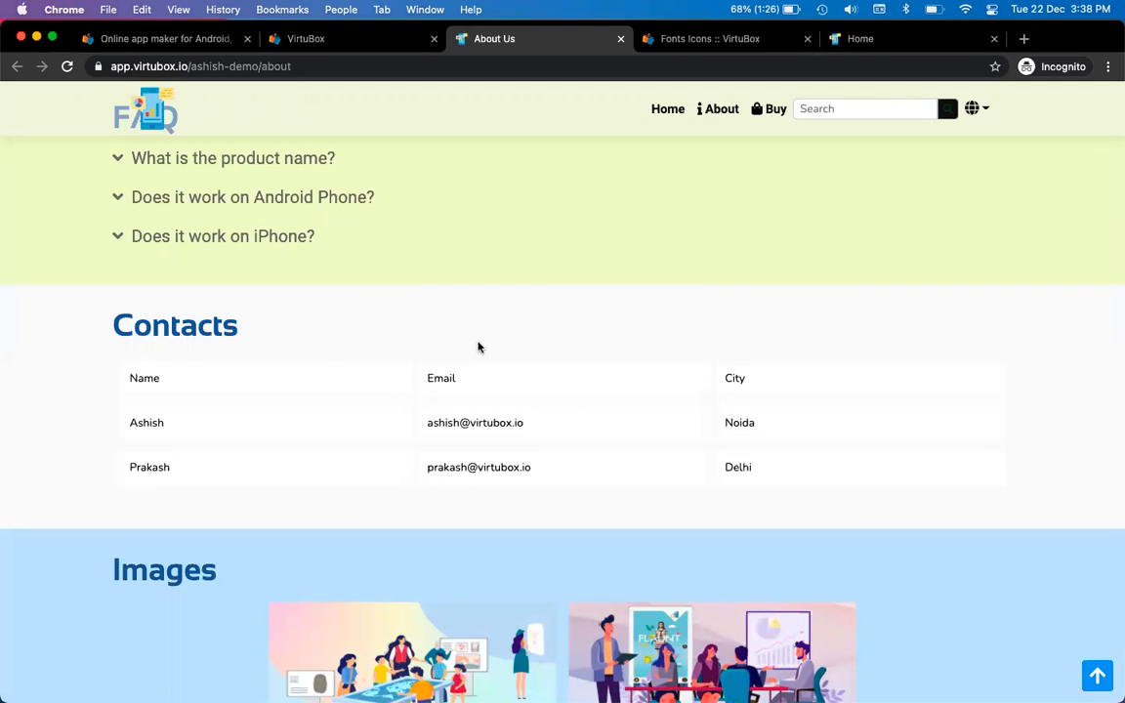
key("ctrl+shift+Tab")
key("ctrl+Tab")
key("ctrl+shift+Tab")
scroll(593, 369, "up", 5)
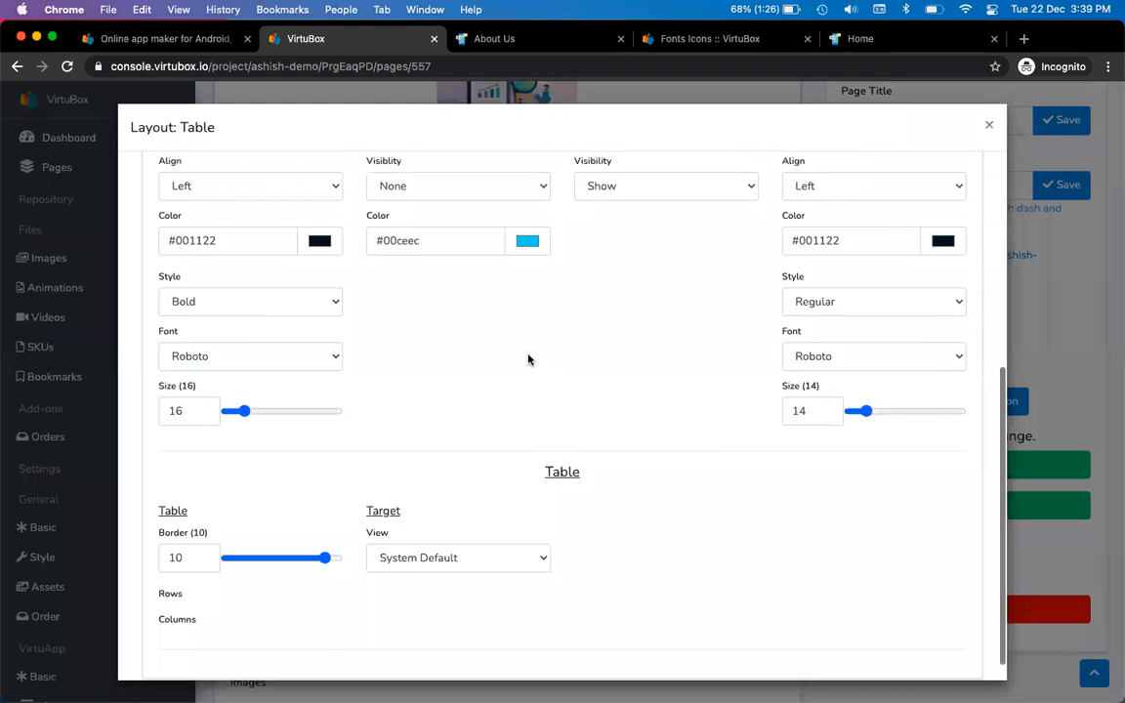
scroll(315, 395, "down", 1)
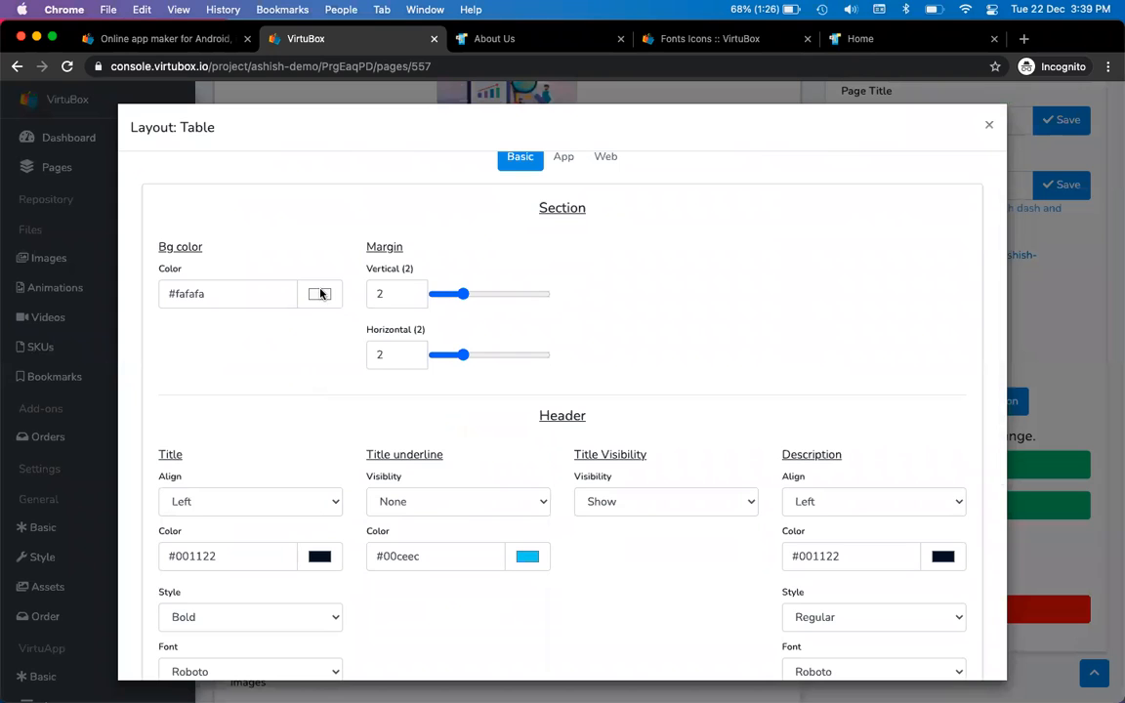
Set the section's Bg color to light green #e4ffb3
left_click(320, 293)
left_click_drag(351, 326, 346, 313)
left_click(444, 434)
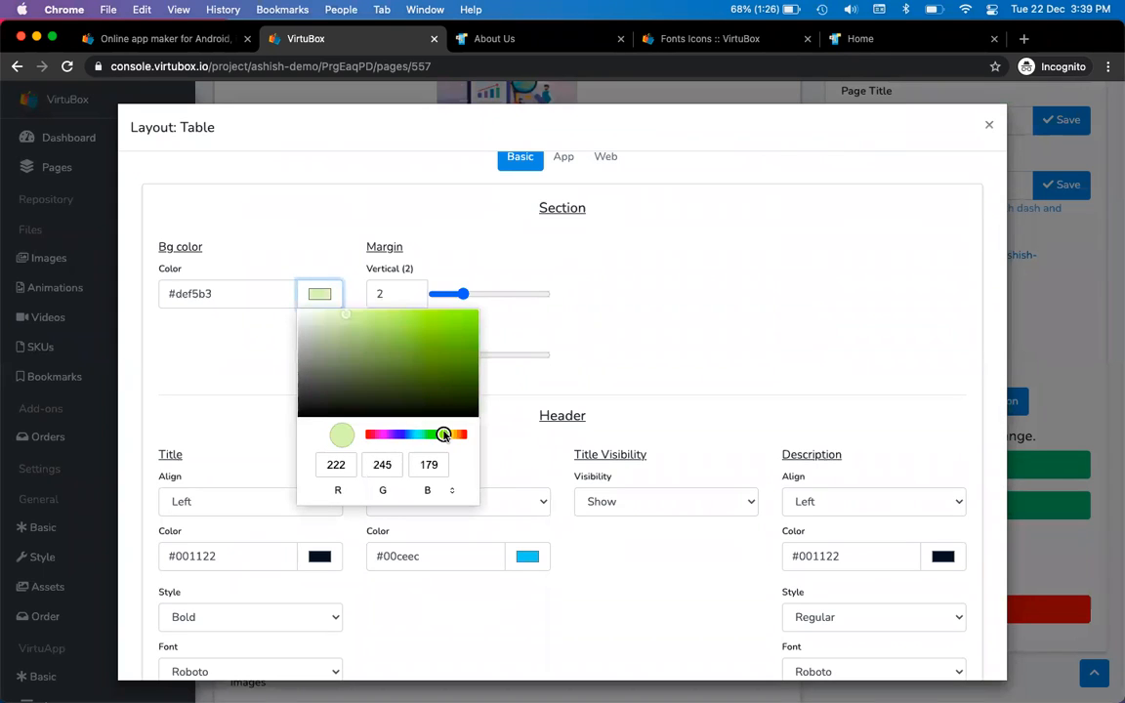
left_click(337, 228)
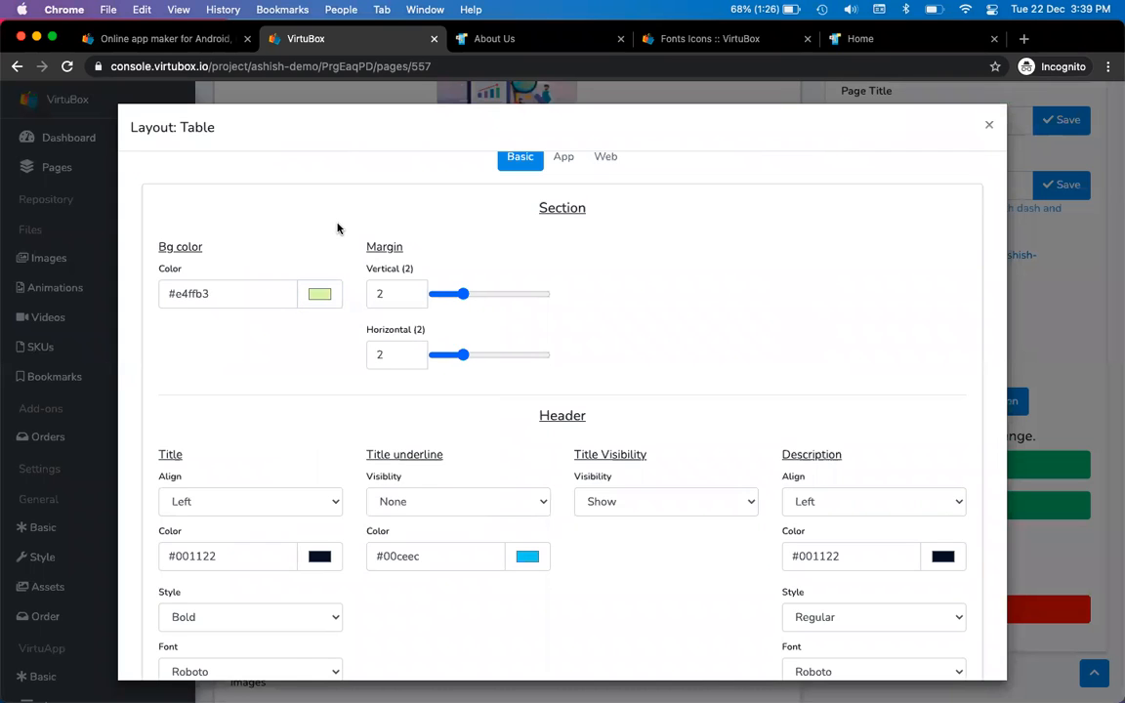
Reload the live About Us page and check the Contacts table on green
key("ctrl+Tab")
left_click(67, 68)
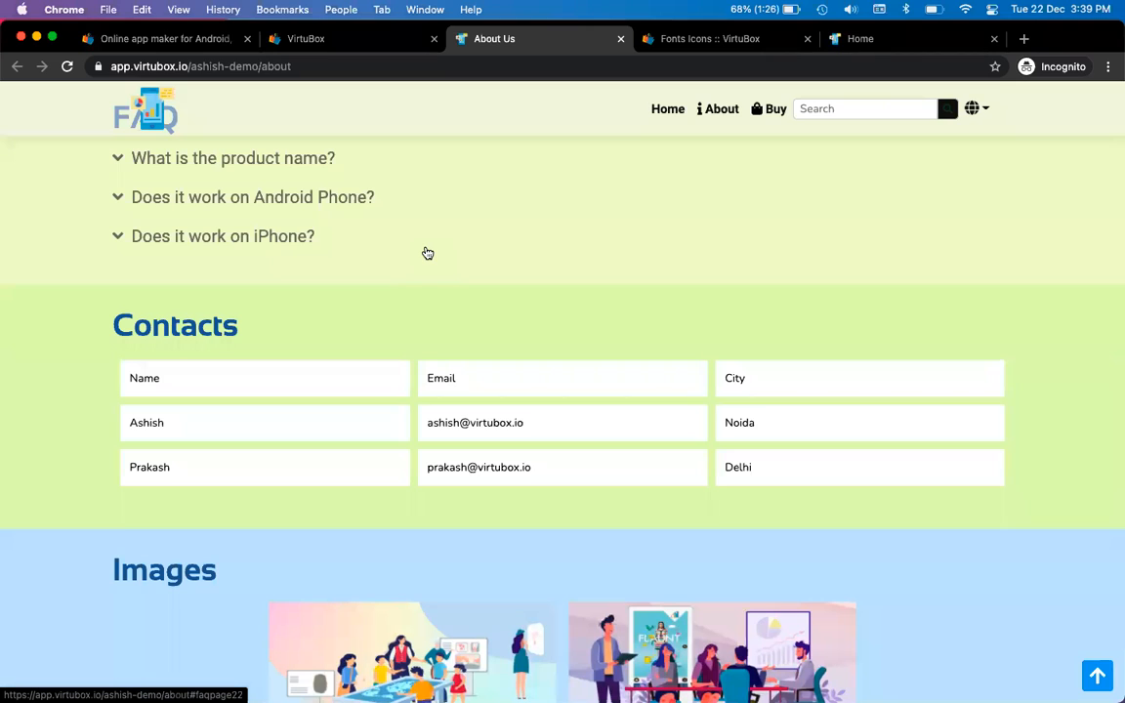
left_click_drag(128, 378, 809, 472)
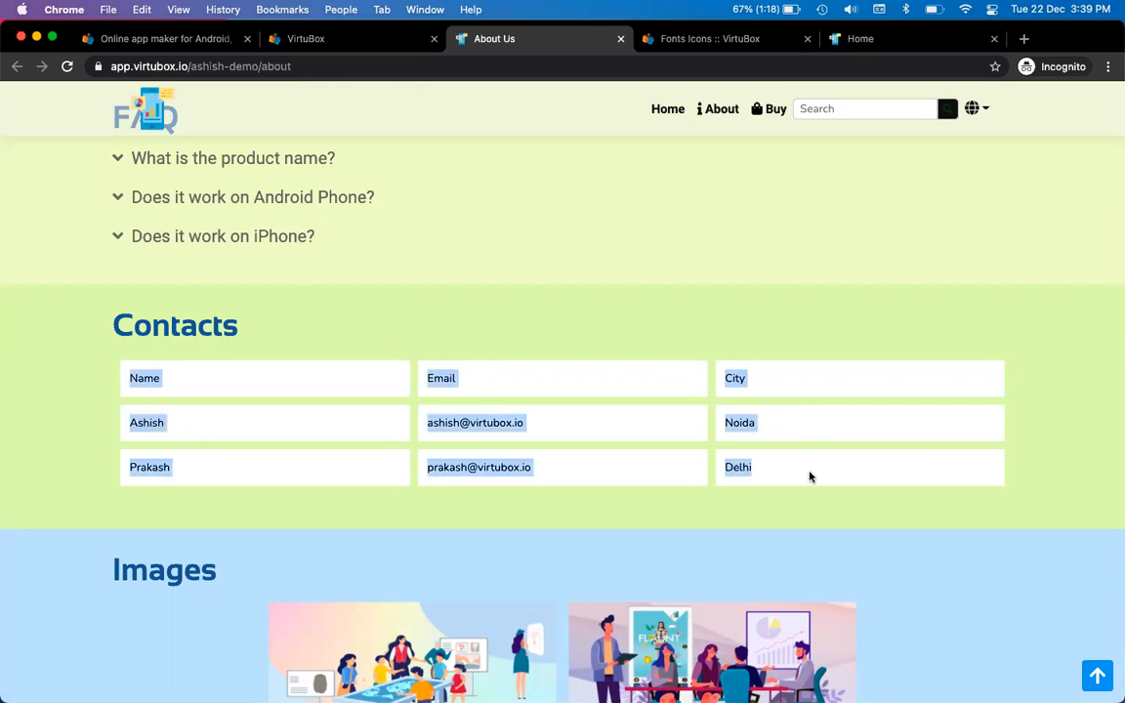
left_click(604, 301)
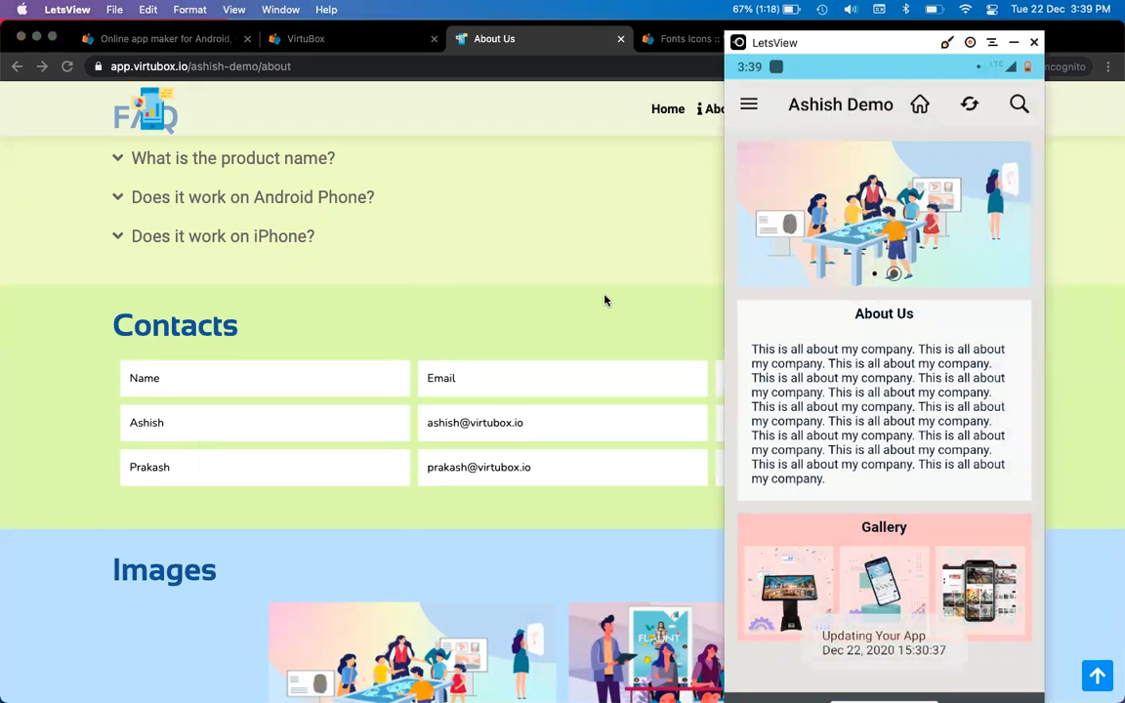
Scroll the mirrored phone's About Us screen to view the green Contacts table
scroll(417, 332, "up", 10)
scroll(415, 316, "down", 5)
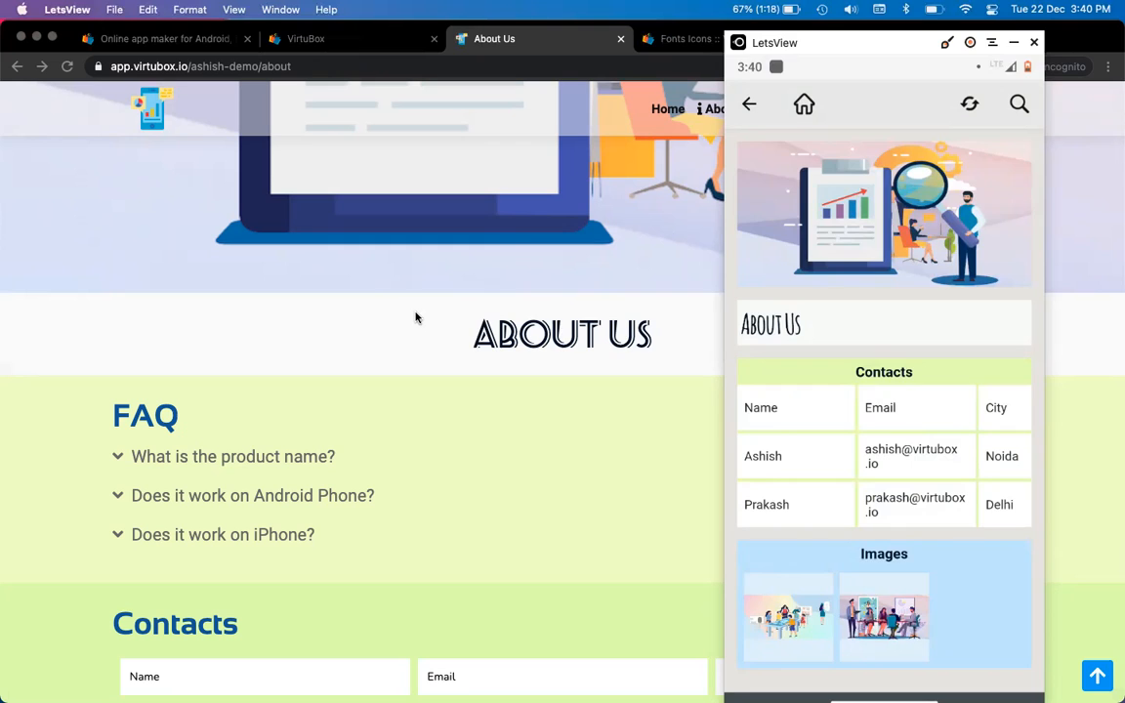
Return to the VirtuBox tab and close the Layout: Table dialog to show the About Us page's Banners, Title, FAQ and Contacts blocks
left_click(415, 317)
scroll(435, 330, "down", 2)
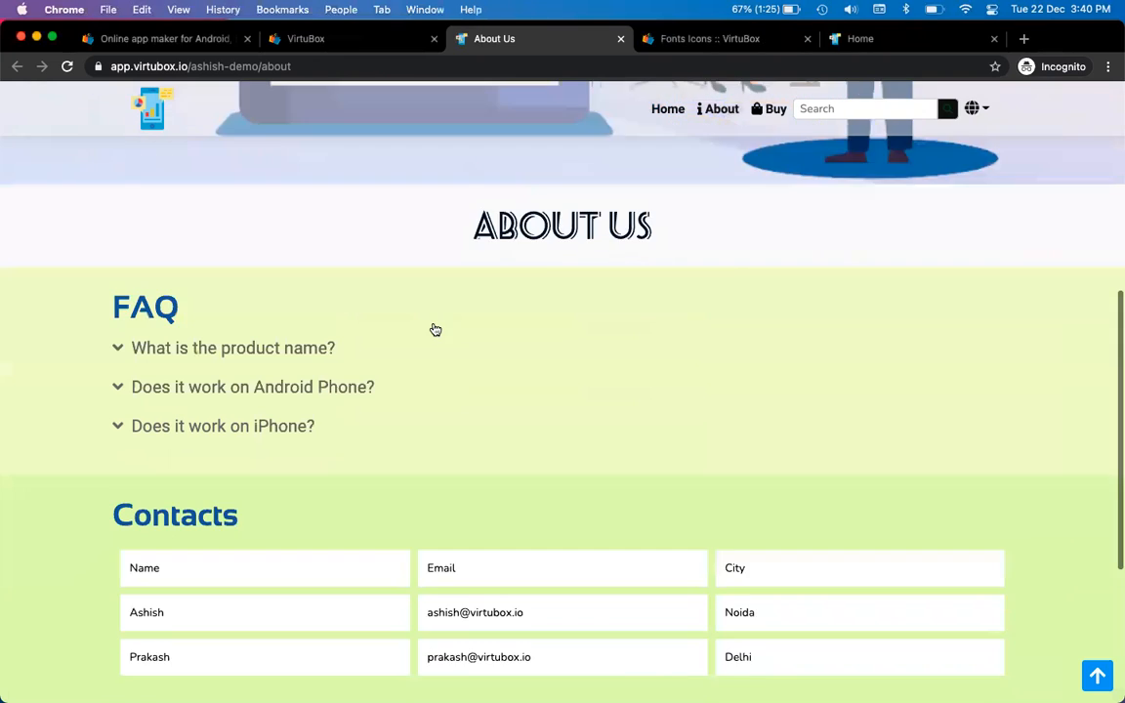
scroll(436, 330, "down", 3)
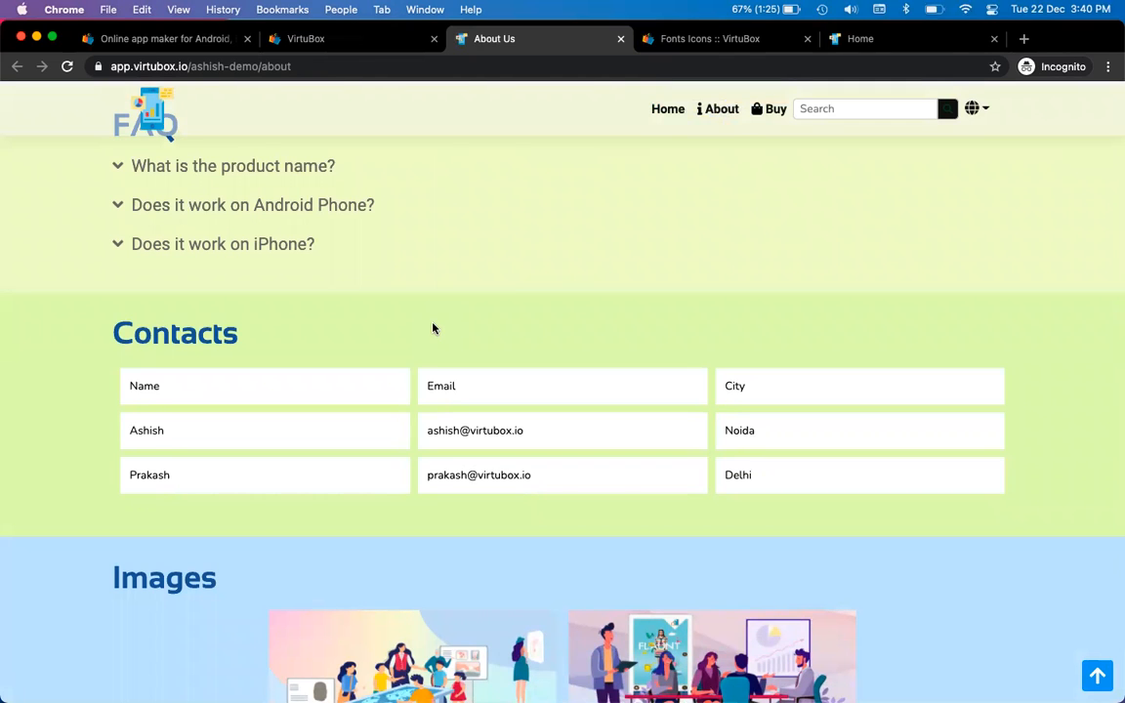
key("ctrl+shift+Tab")
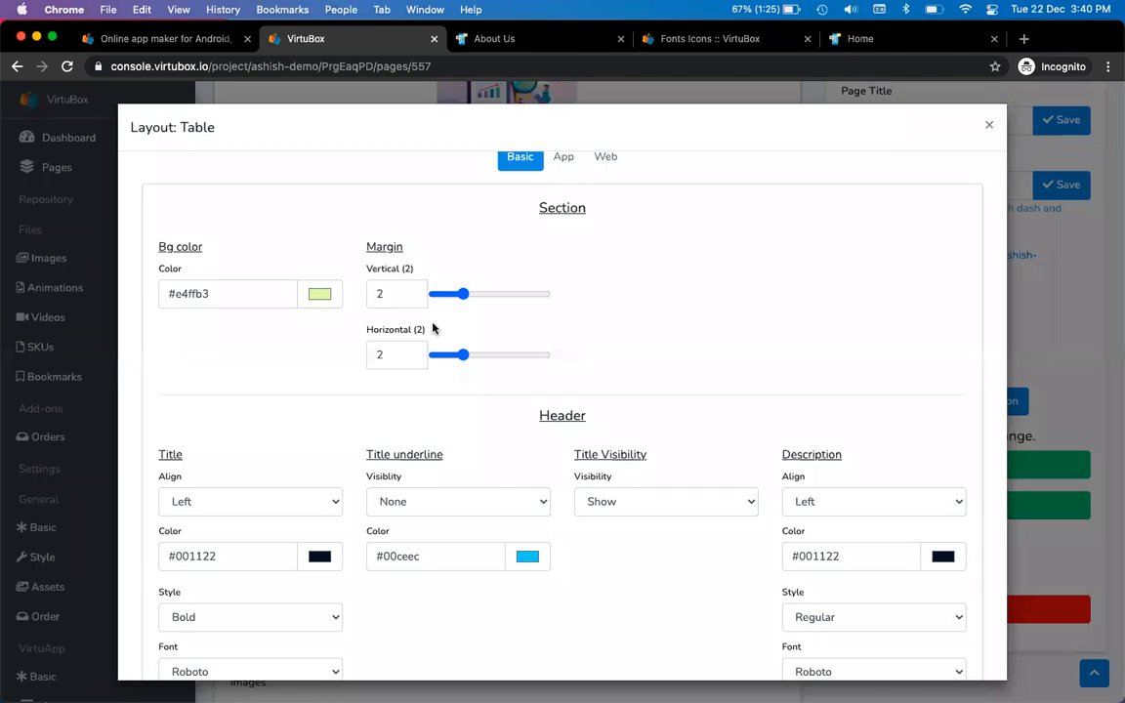
left_click(989, 124)
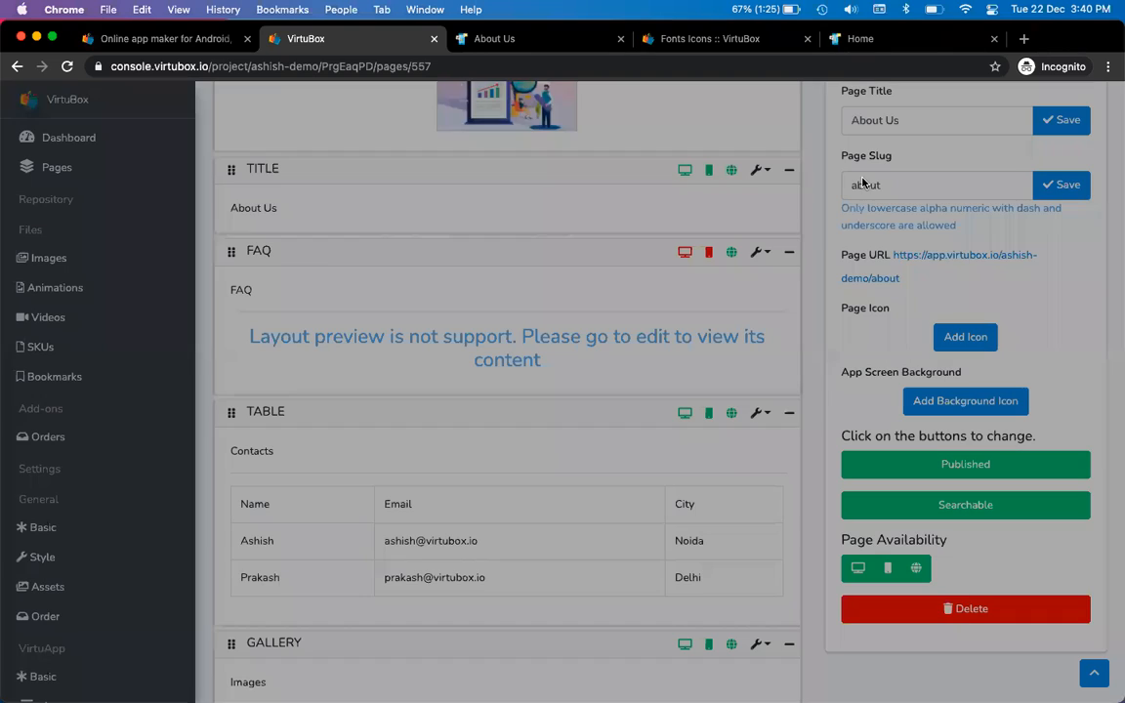
scroll(807, 252, "up", 3)
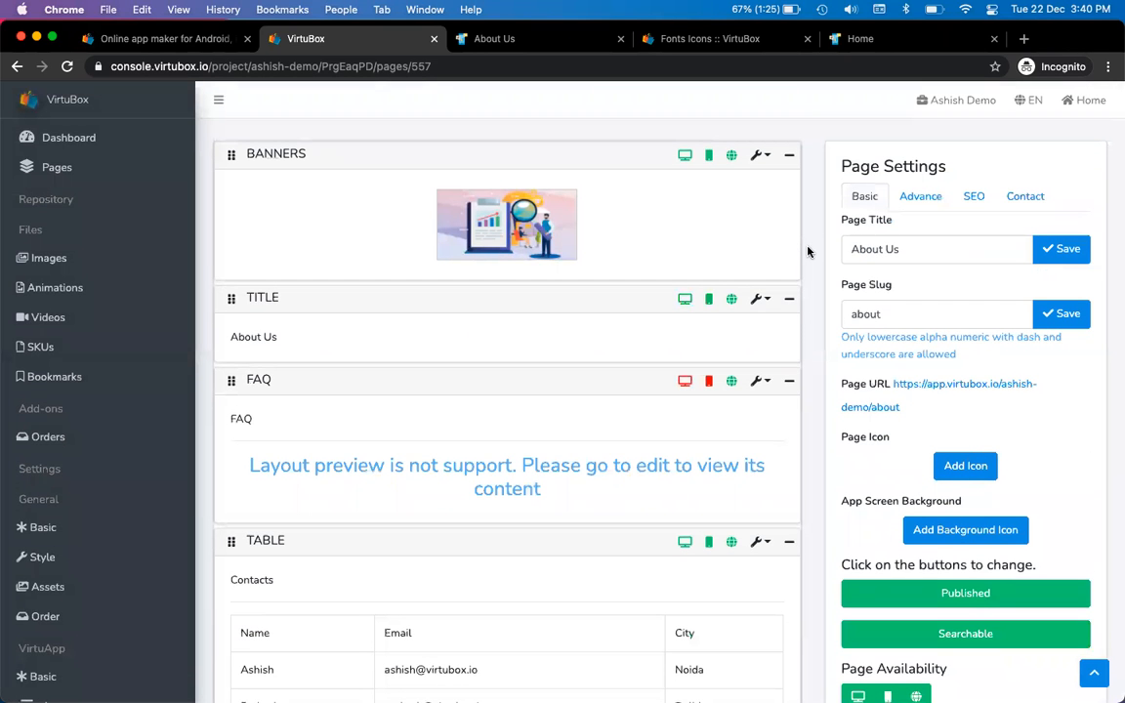